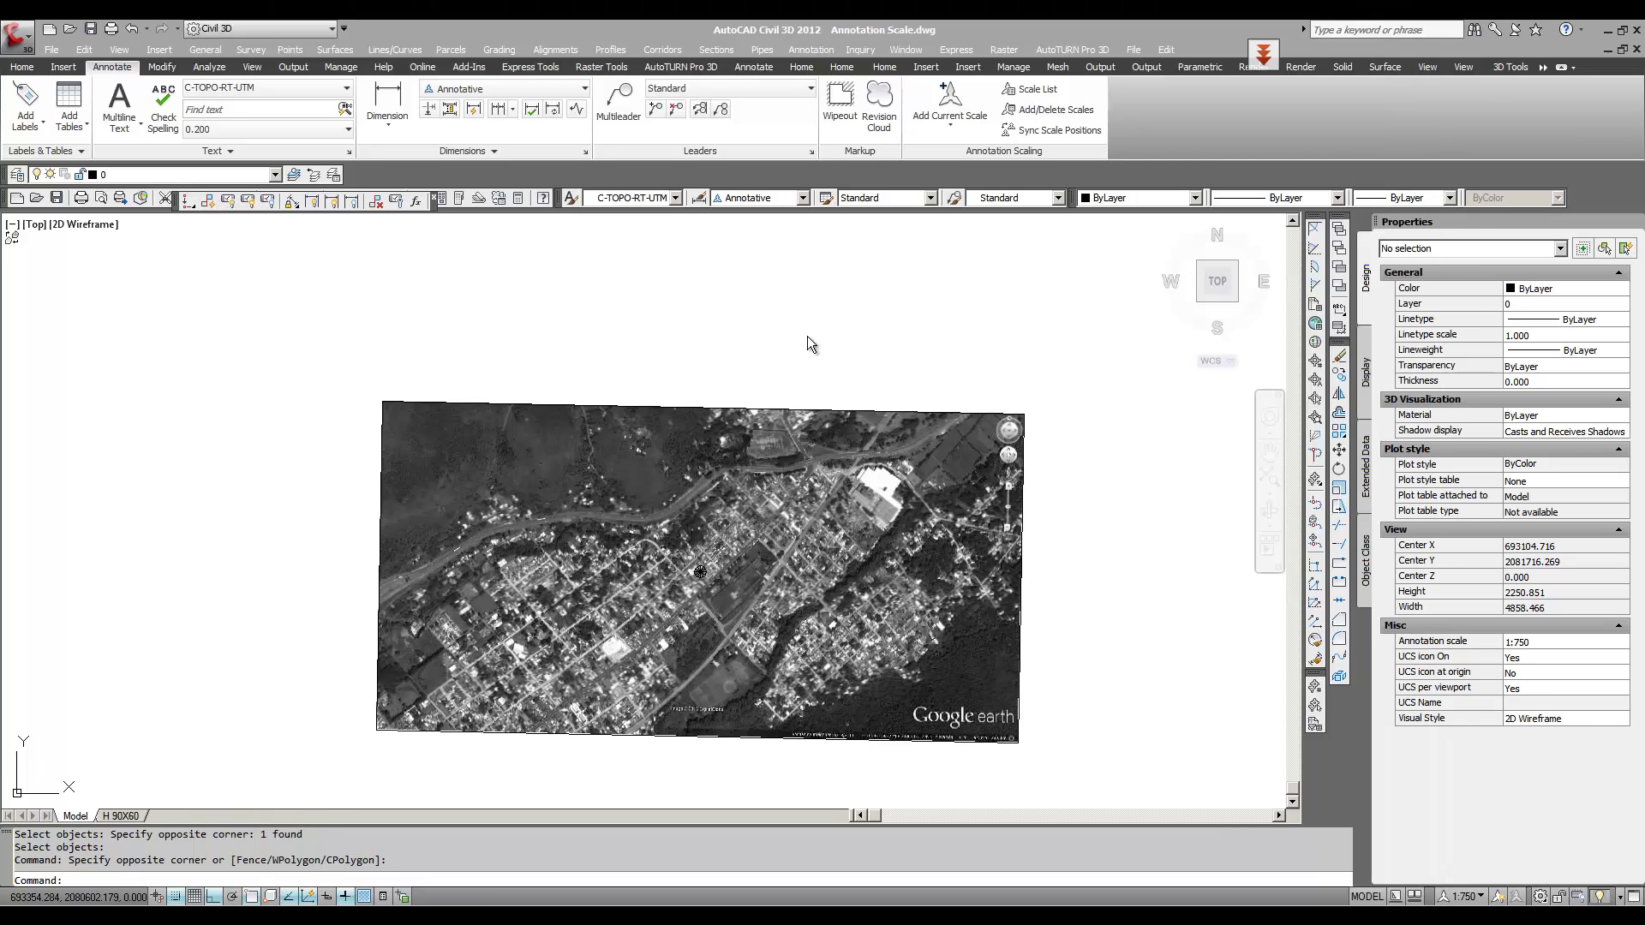
Step: Pan the model view so blank space sits above the satellite image
middle_drag(783, 366, 594, 480)
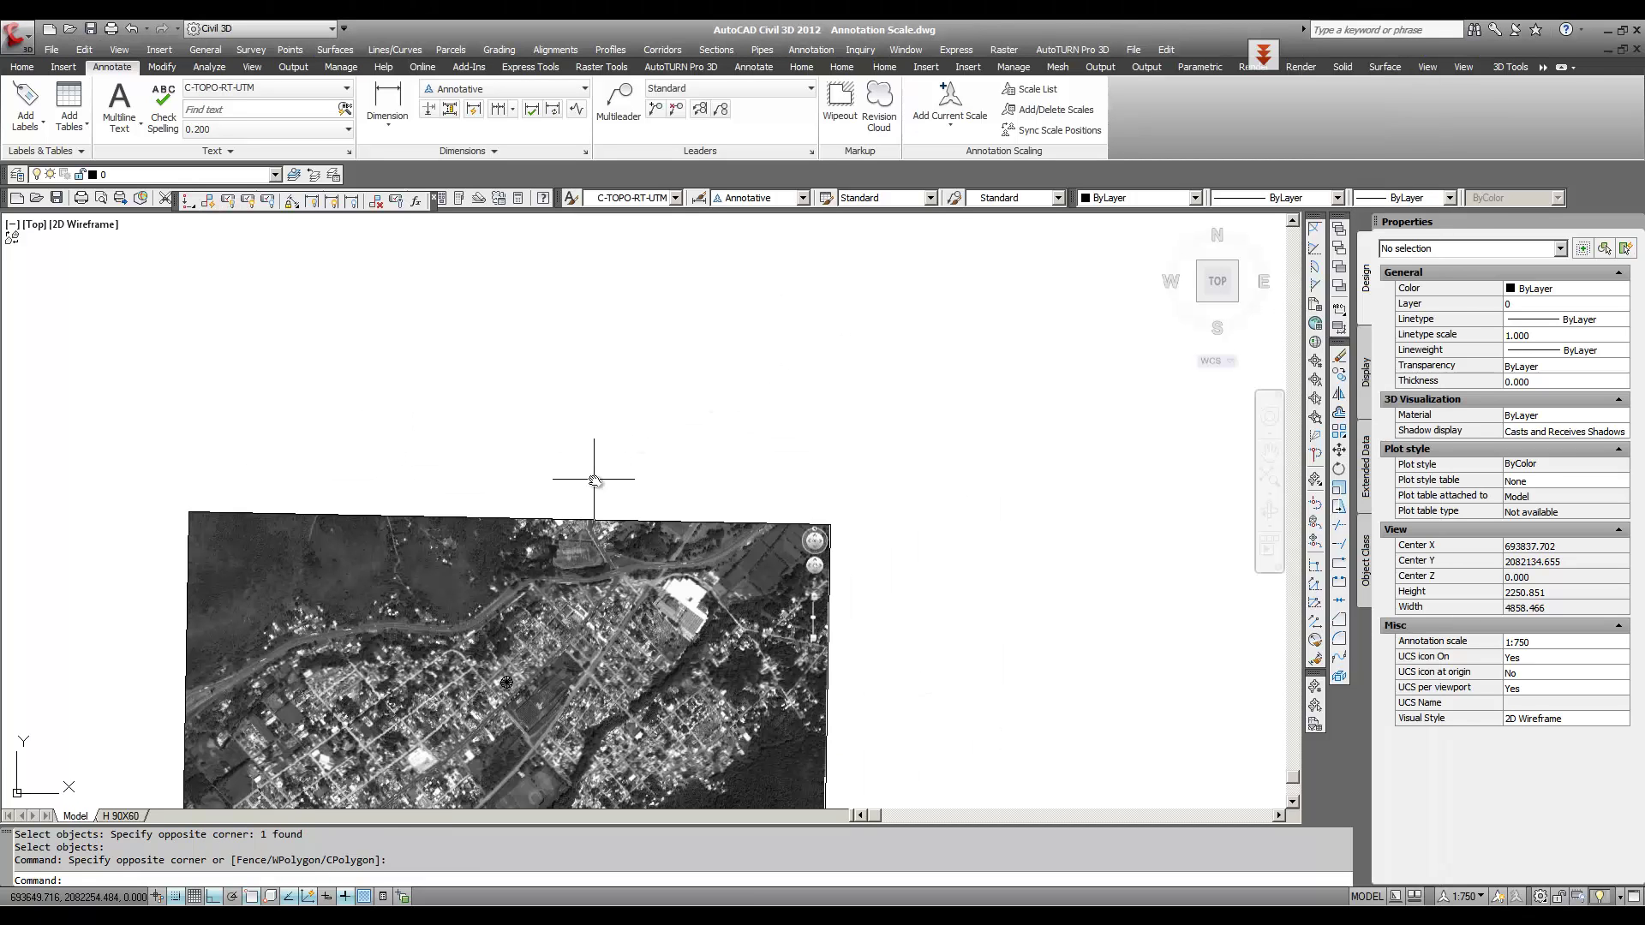
Step: Draw a PL polyline flag above the image: a pole with a rectangular banner
text(pl)
key(Return)
click(637, 482)
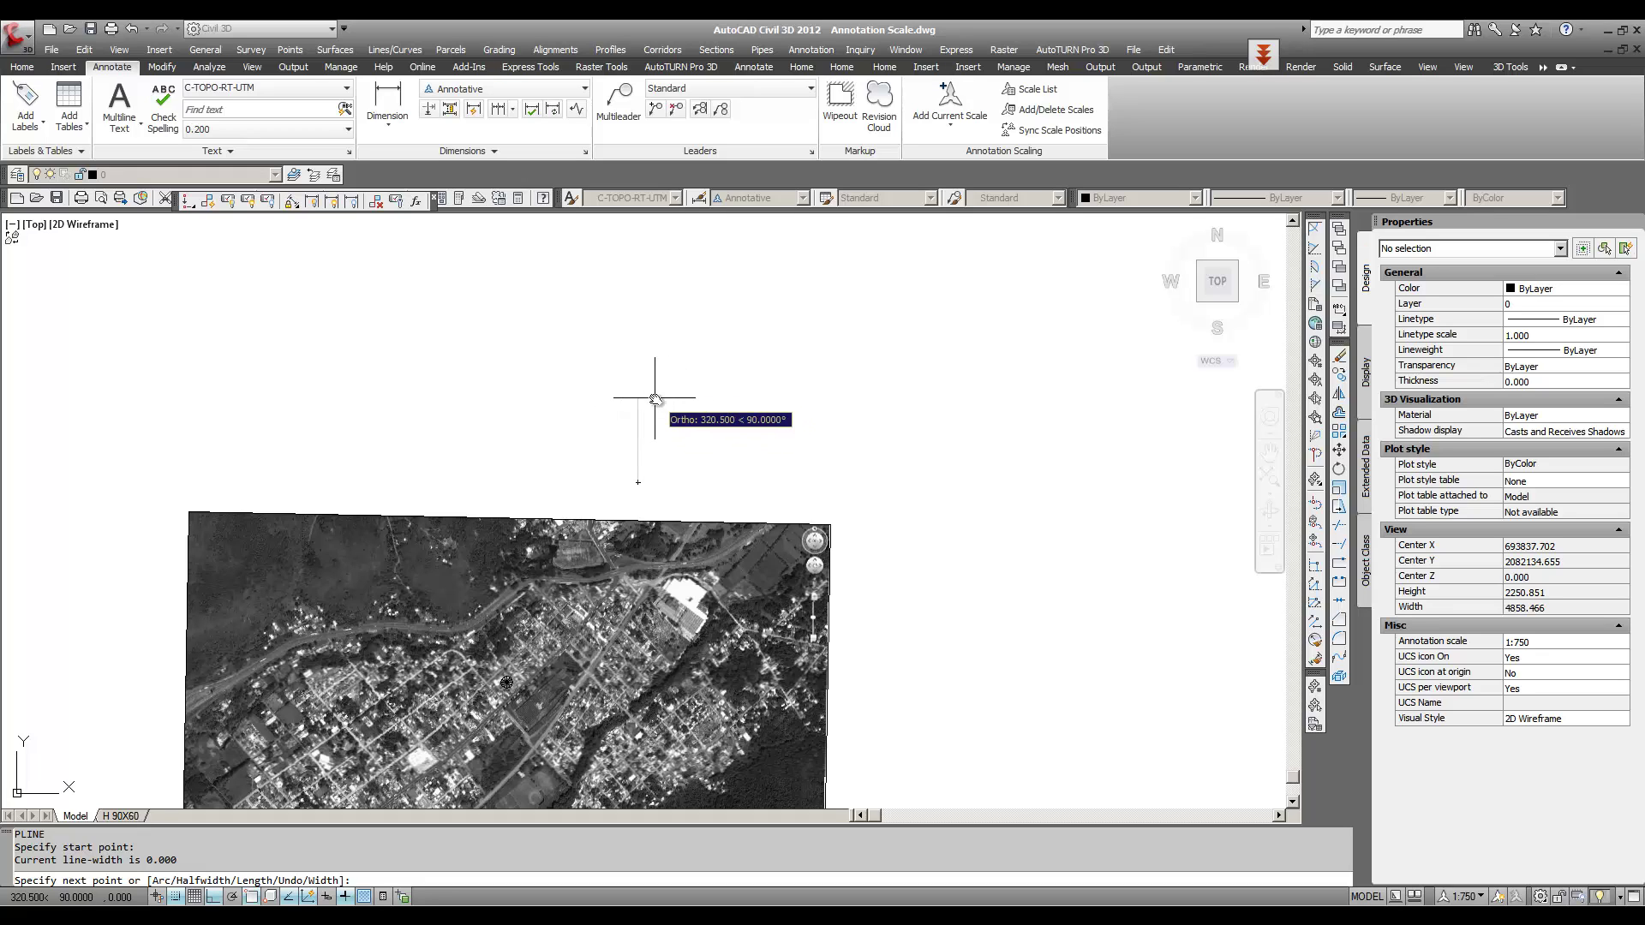
click(661, 399)
scroll(680, 406, up, 2)
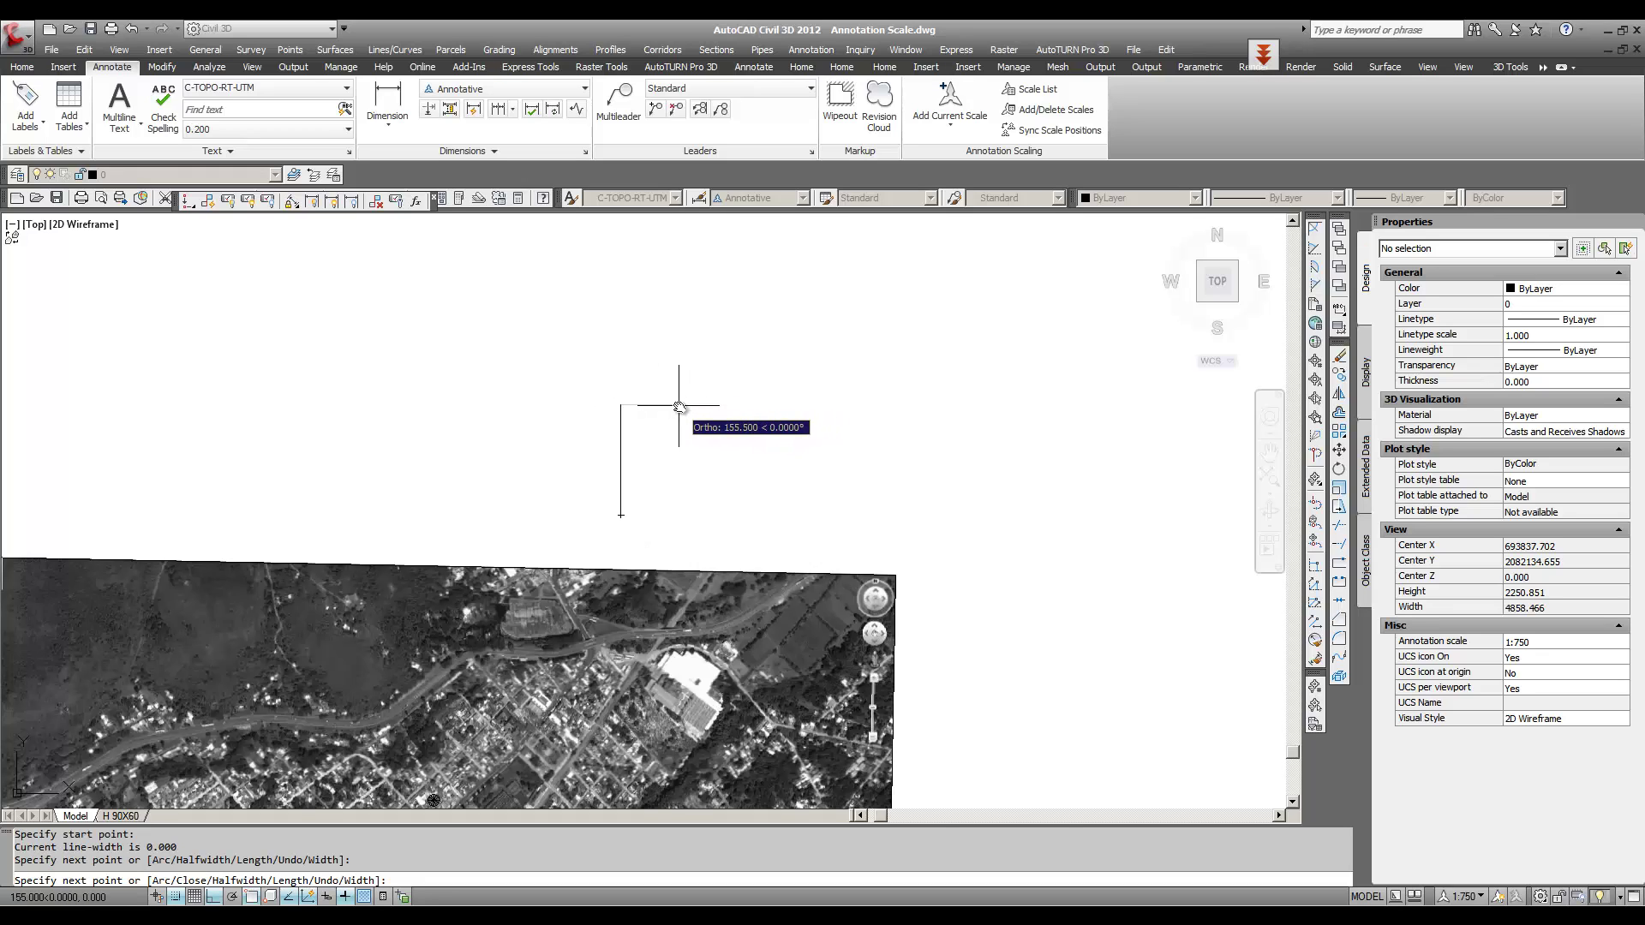
scroll(680, 406, up, 3)
click(736, 403)
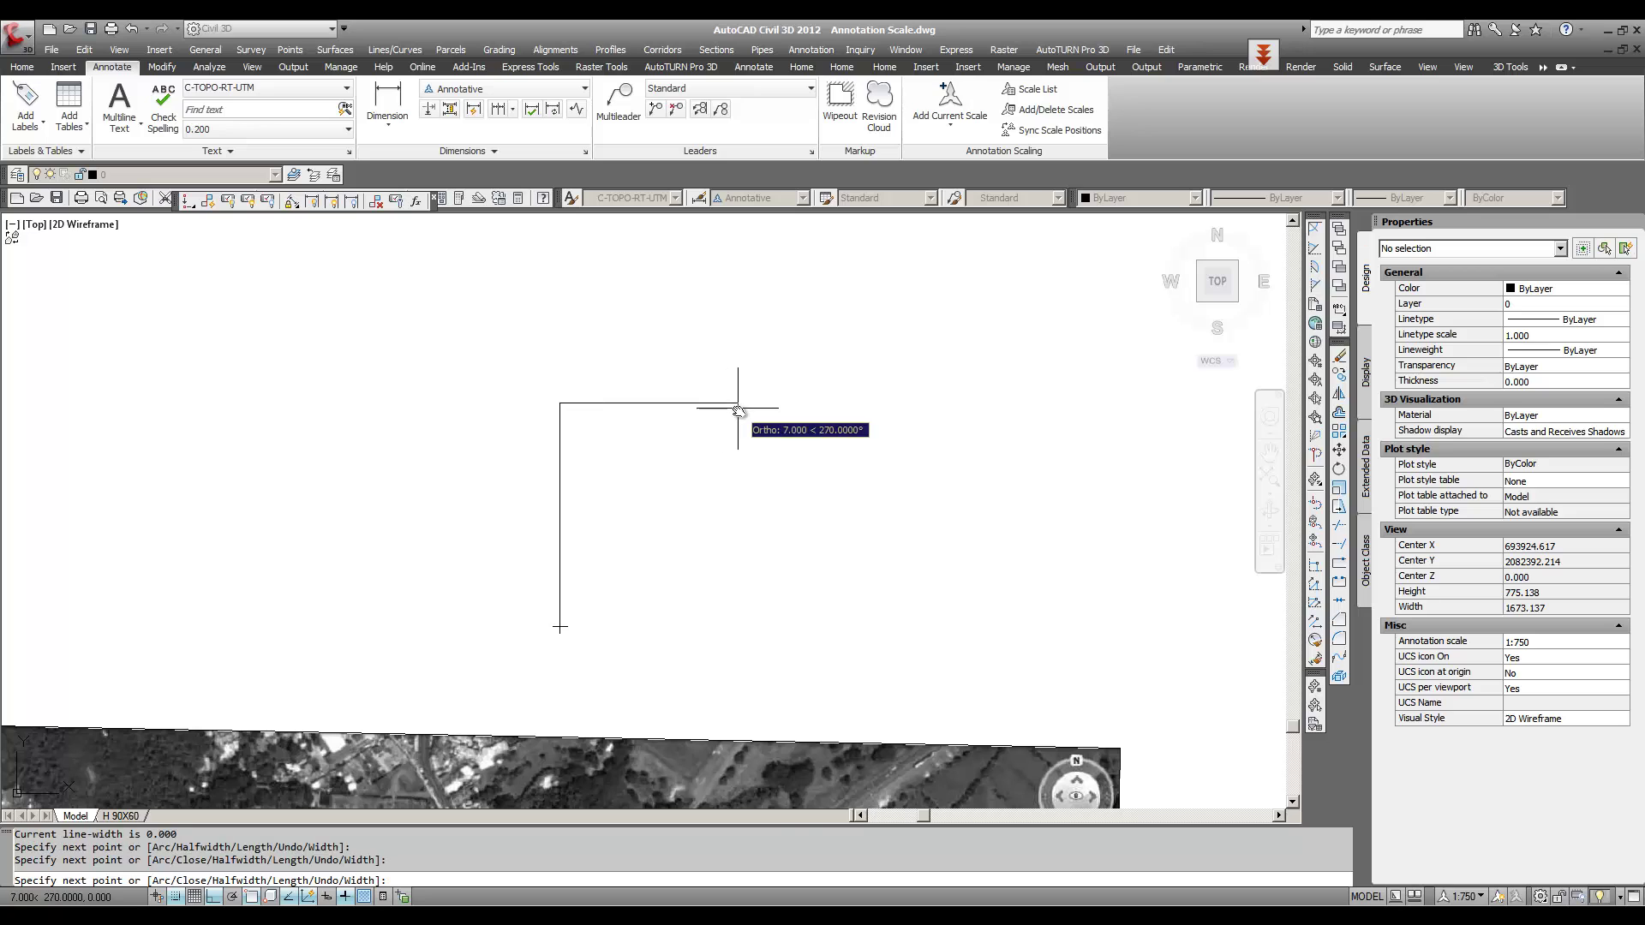
click(736, 502)
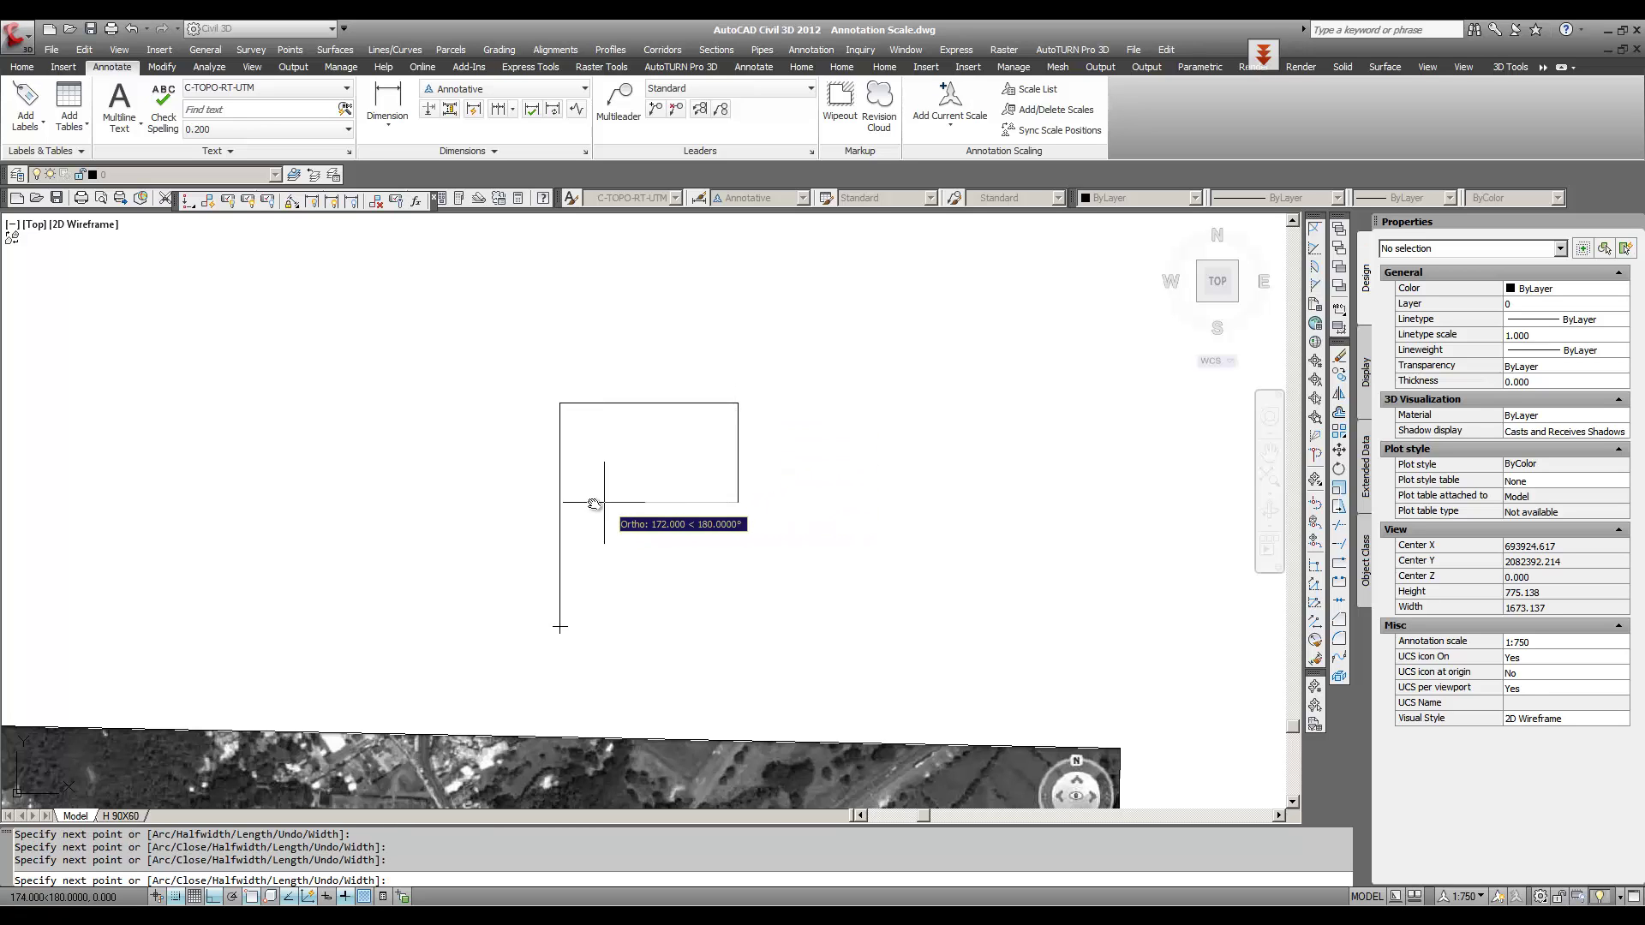
click(562, 503)
key(Escape)
Step: Set the flag outline's colour to Red in Properties
scroll(604, 500, down, 4)
click(690, 564)
click(535, 419)
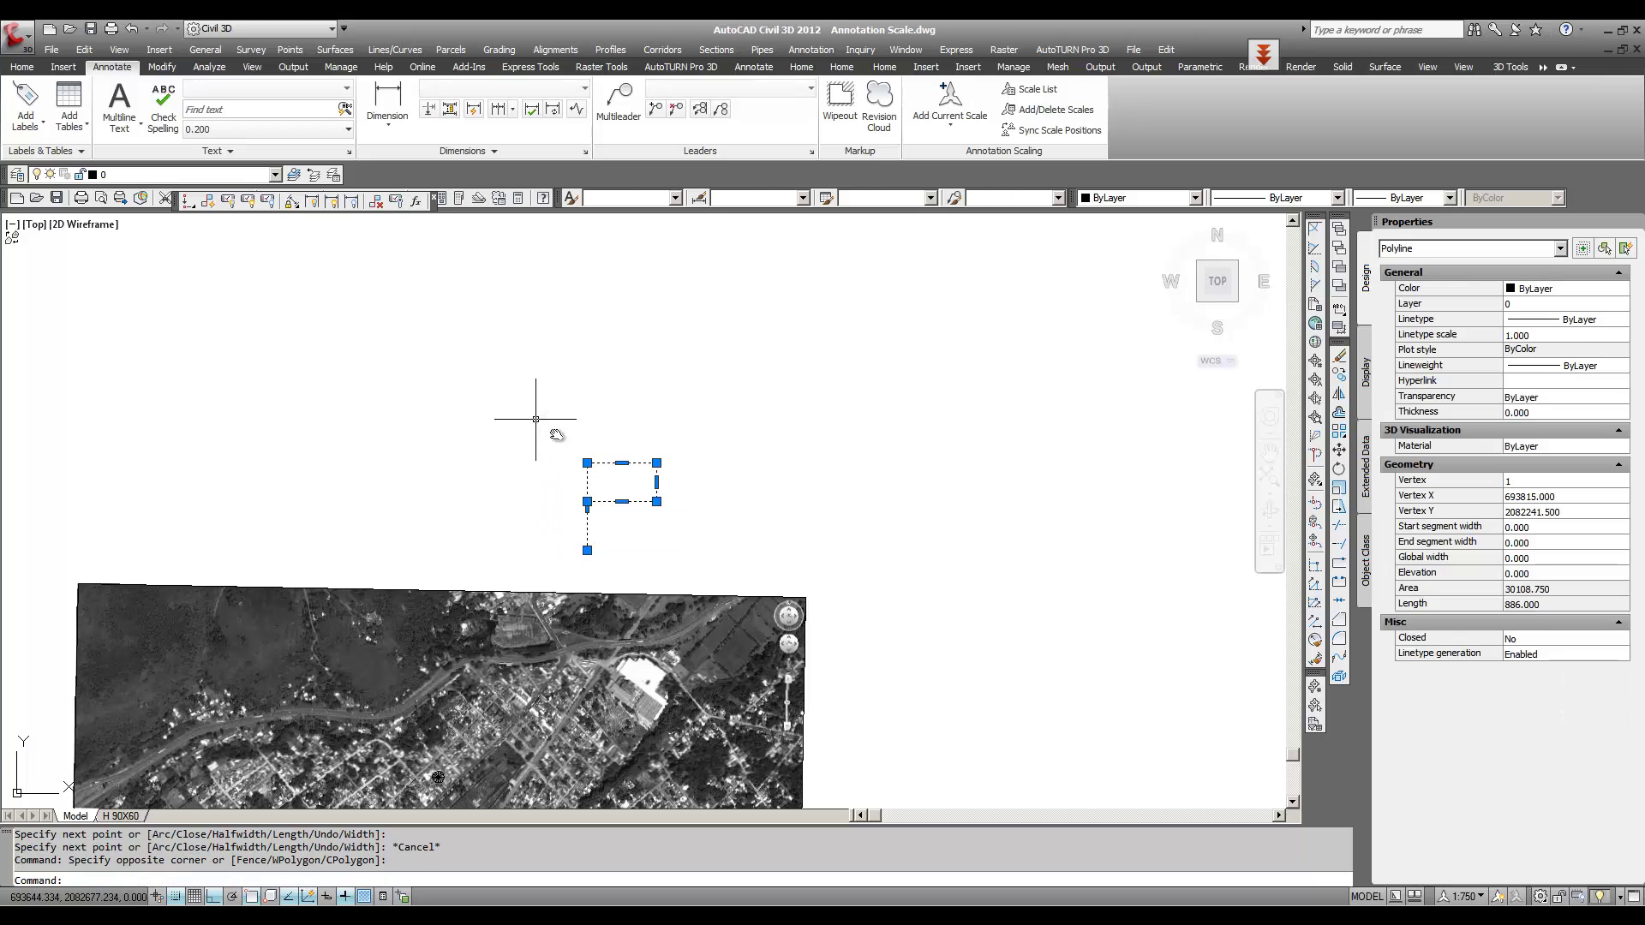
click(1571, 297)
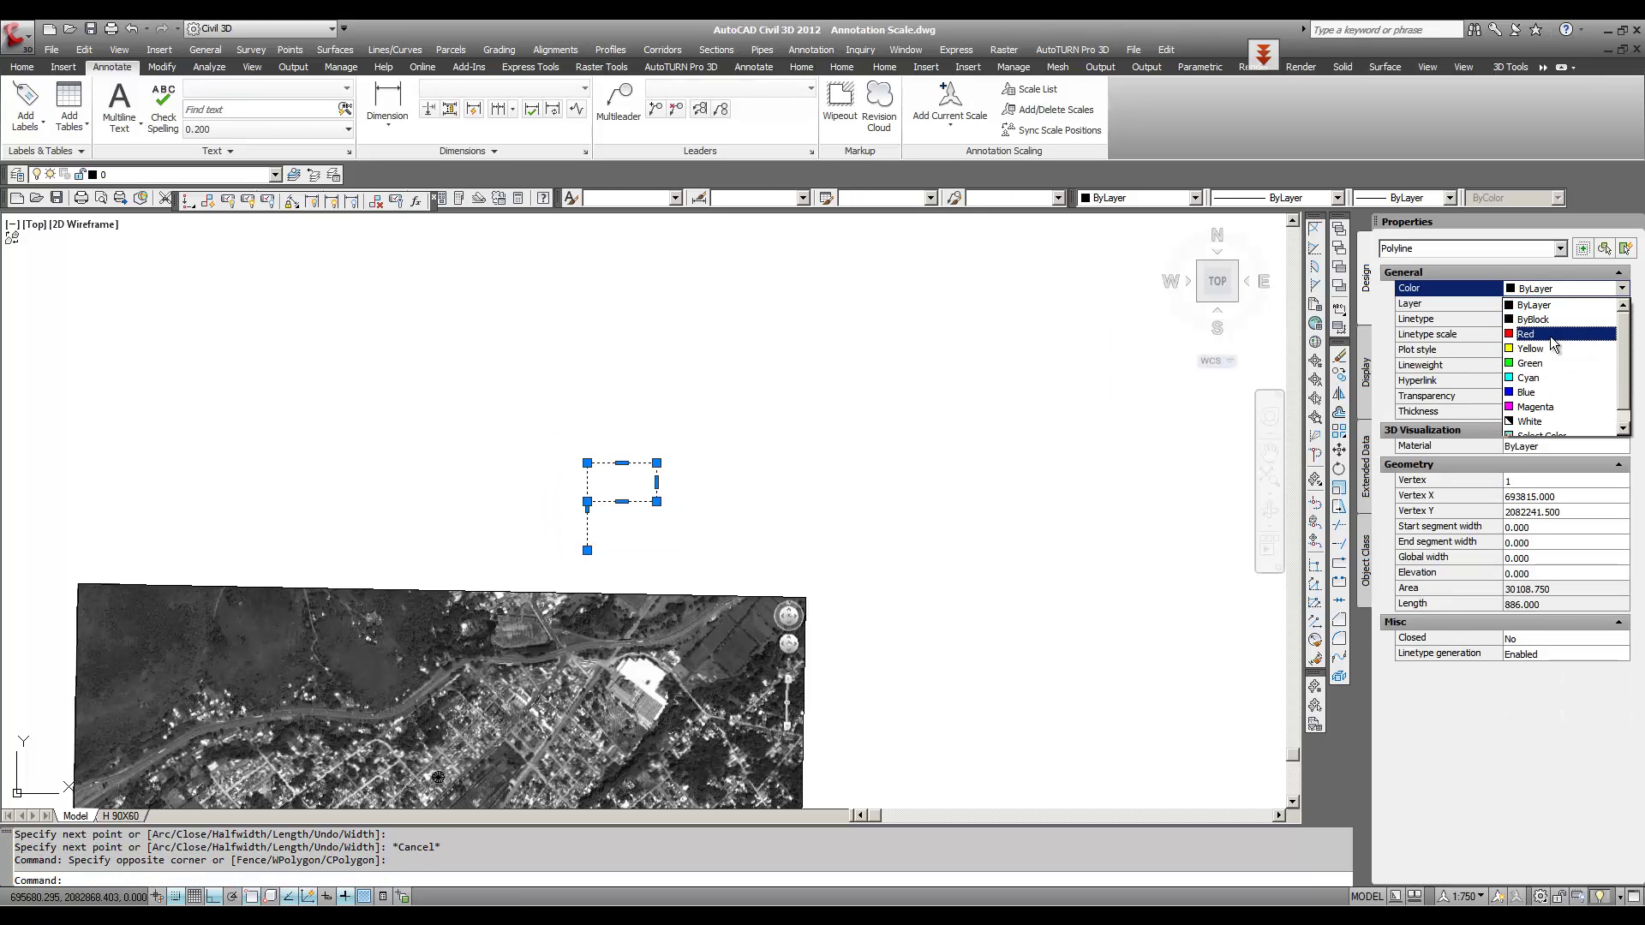
click(1552, 339)
key(Escape)
scroll(738, 415, up, 2)
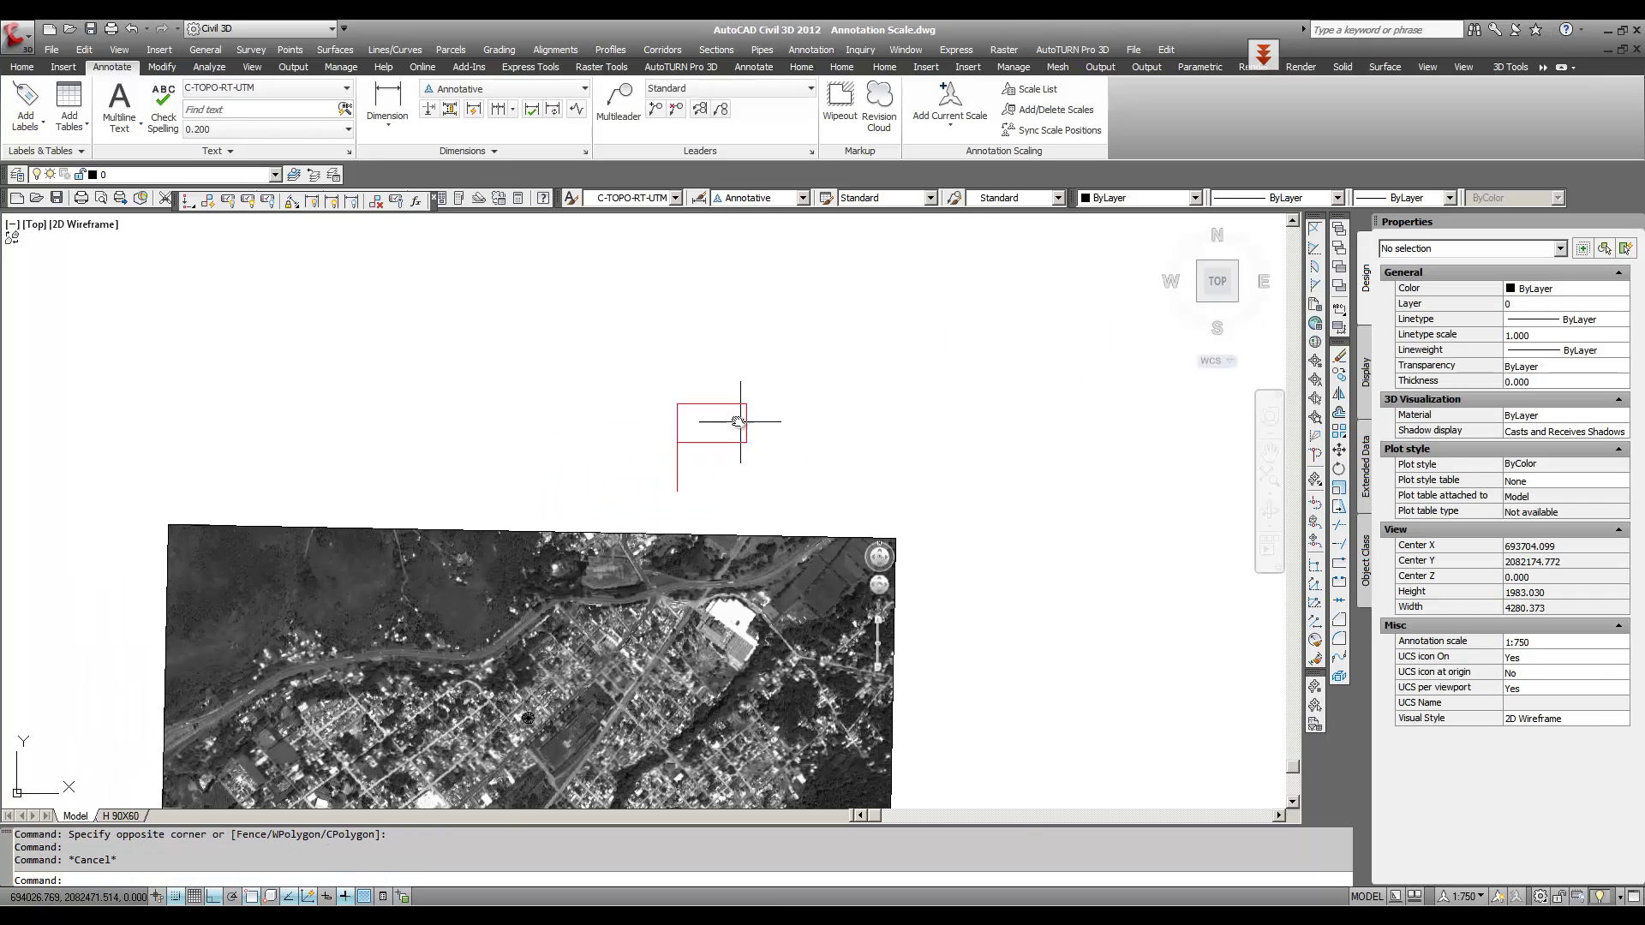
scroll(732, 420, up, 2)
Step: Hatch the enclosed area inside the flag's banner
text(h)
key(Return)
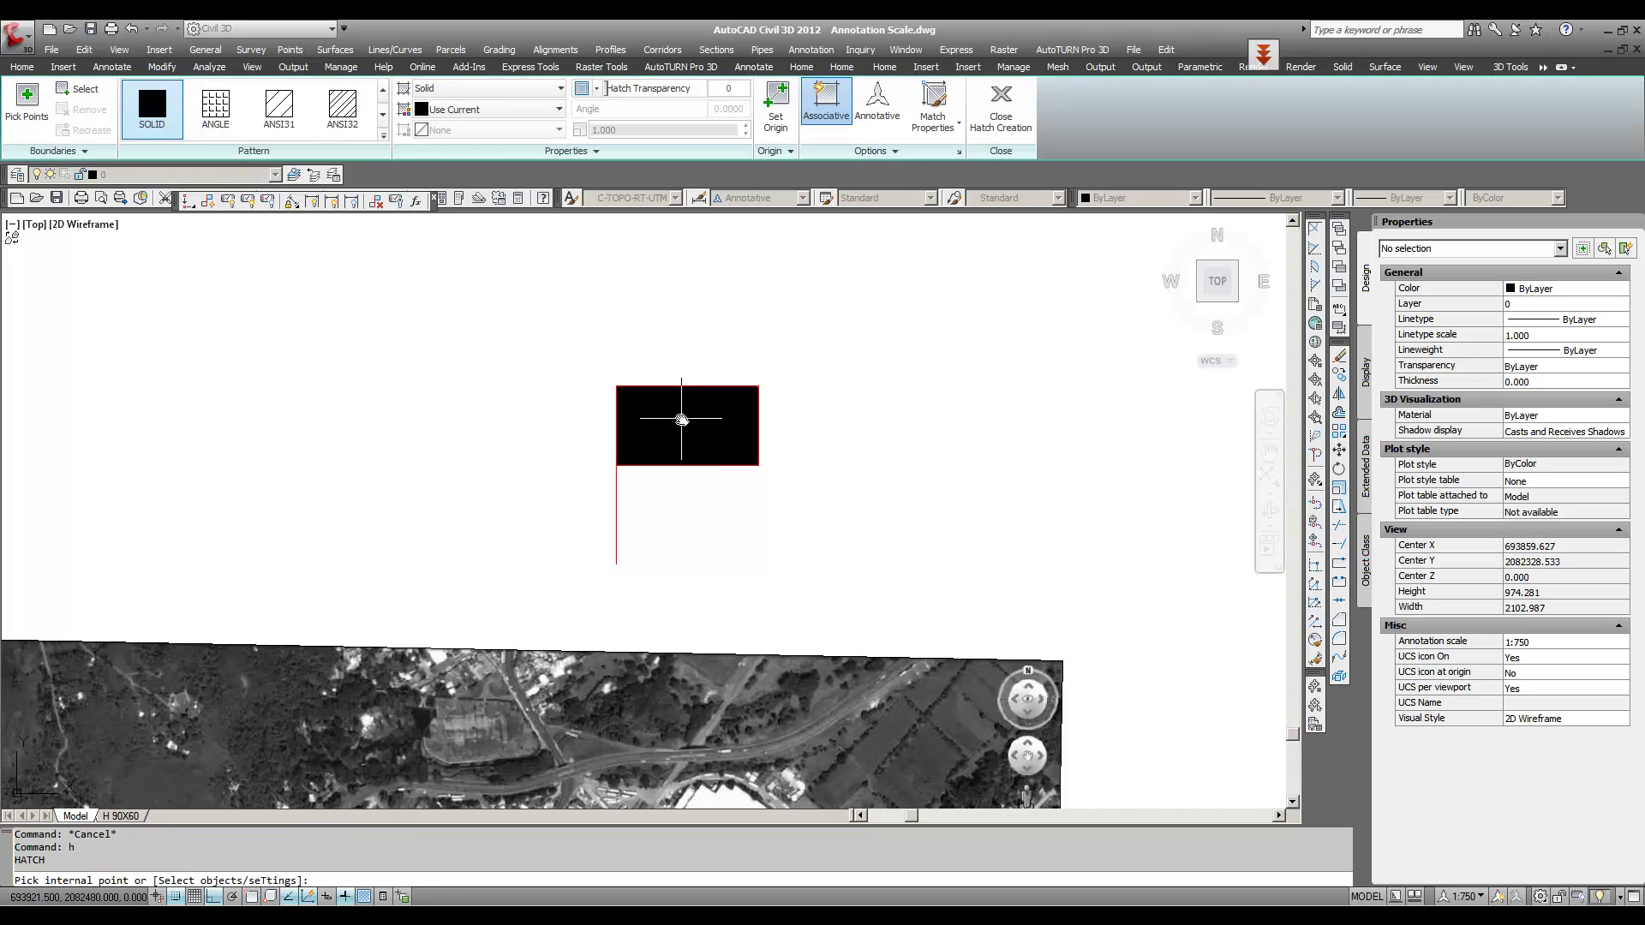
click(681, 420)
key(Return)
Step: Change the banner hatch to the ANSI31 pattern at scale 4
click(686, 424)
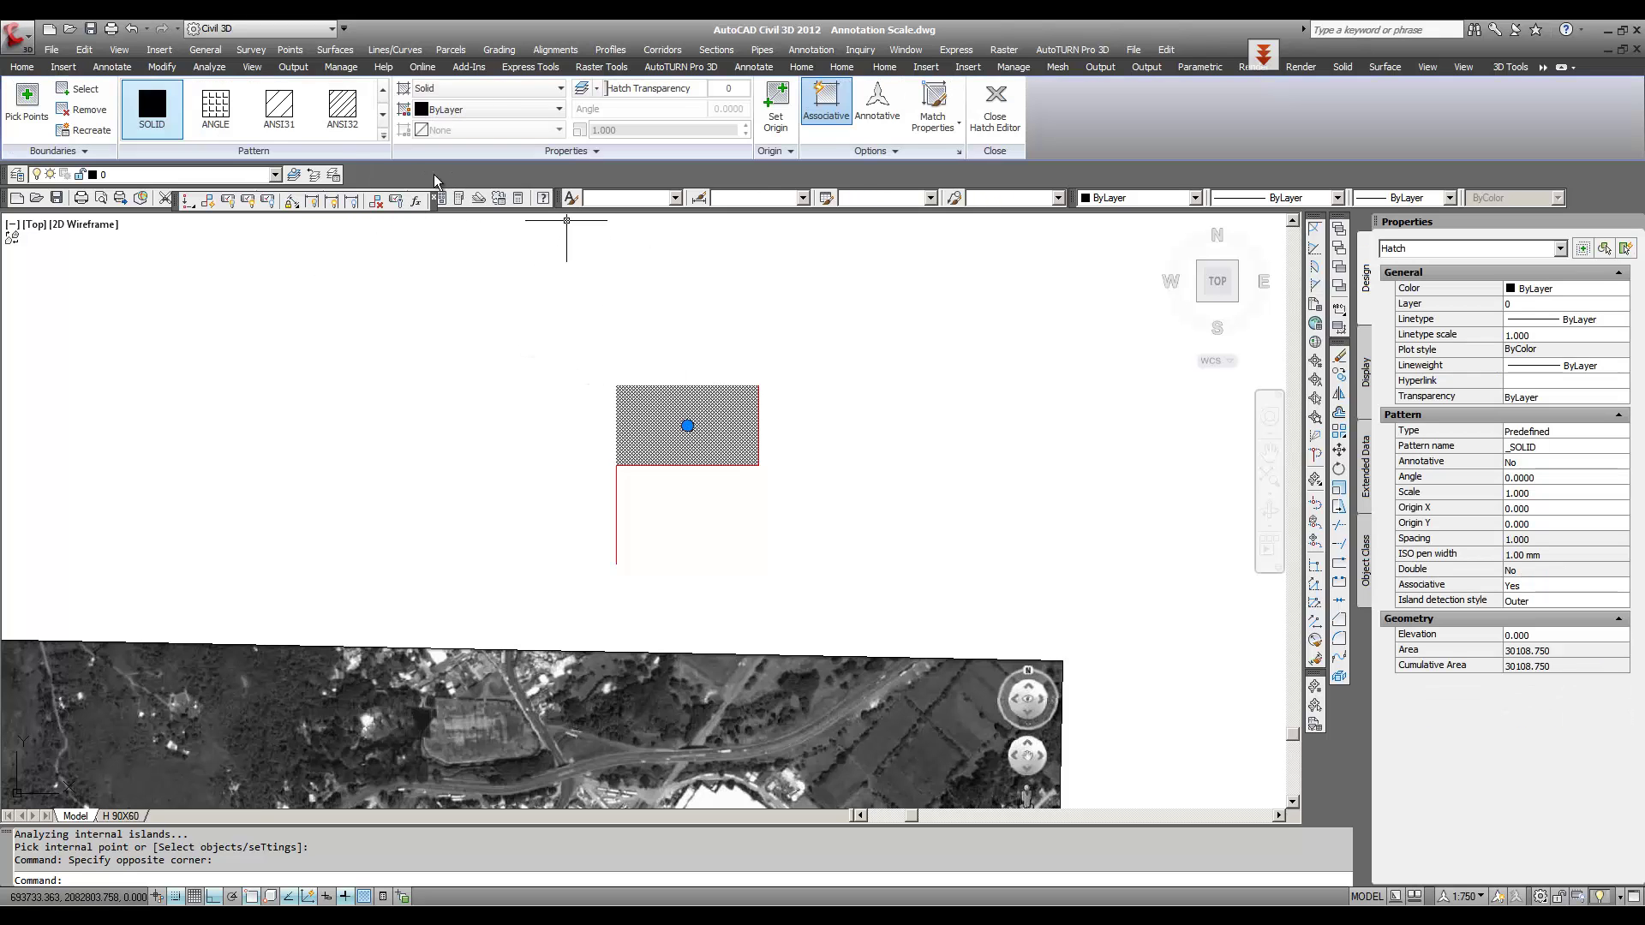
click(279, 107)
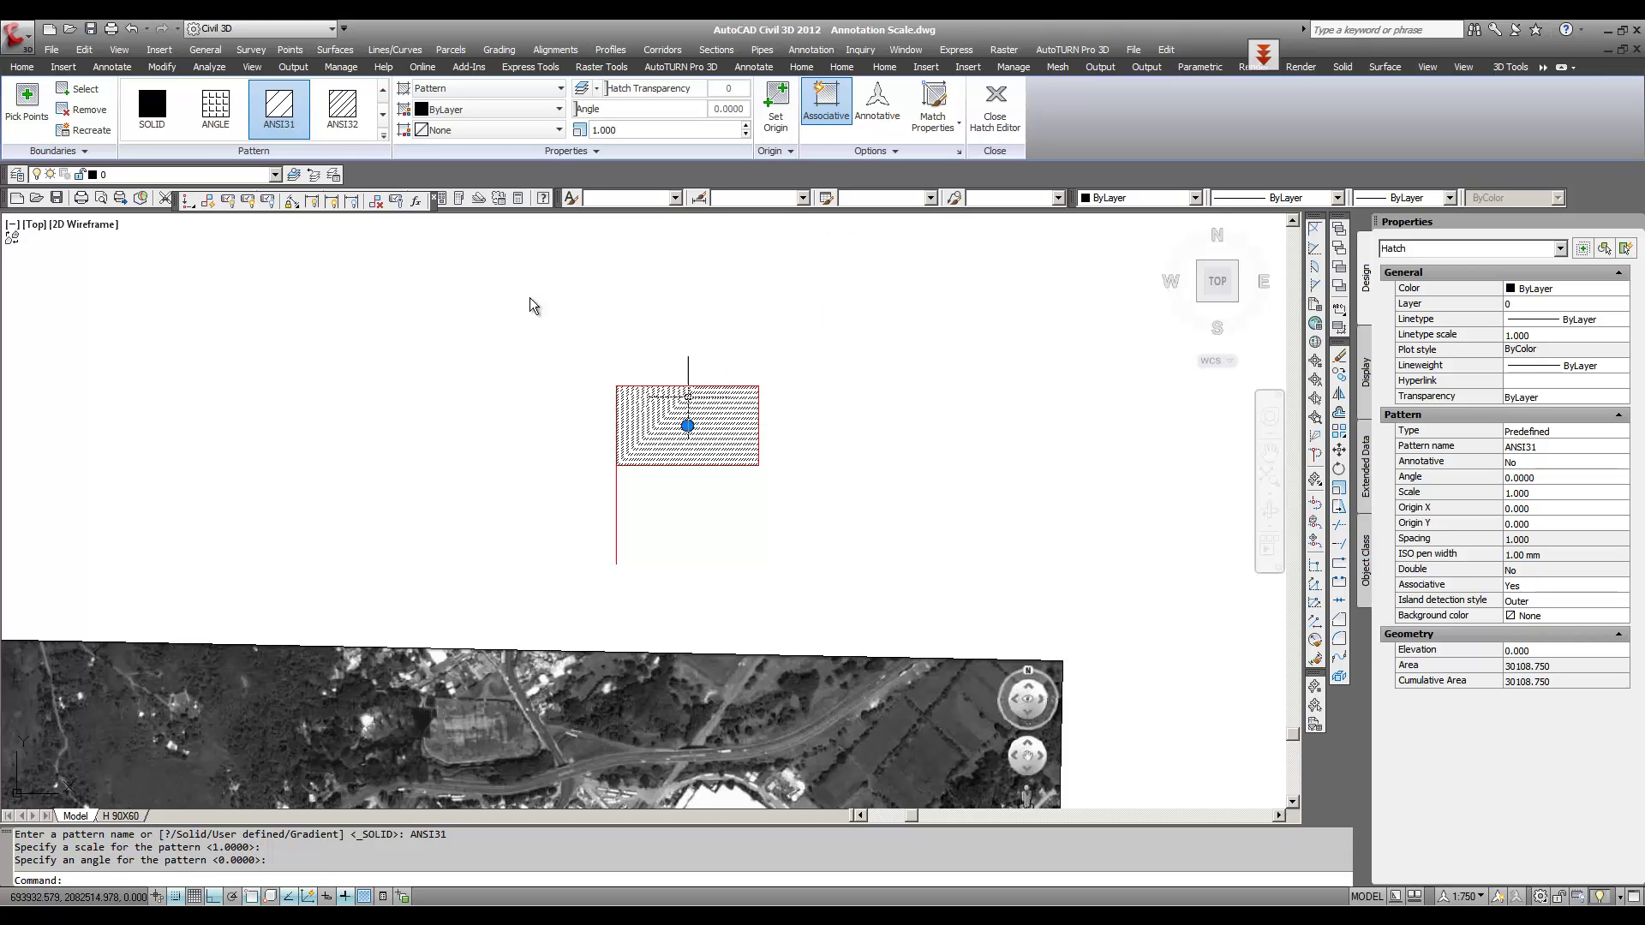
key(Escape)
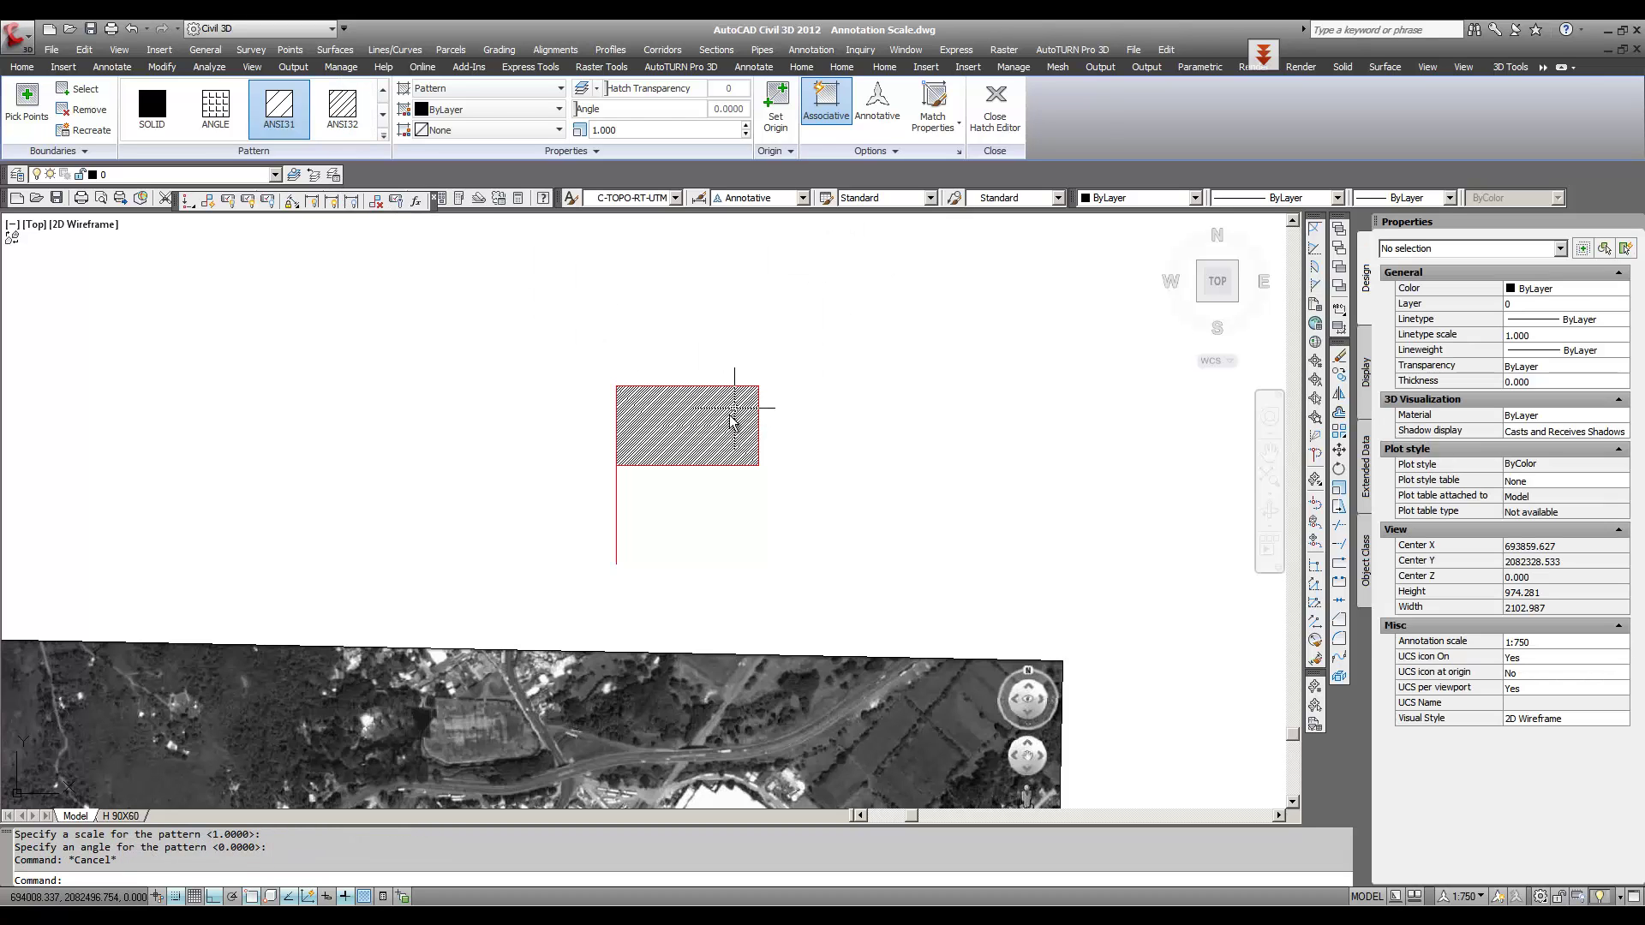
click(735, 420)
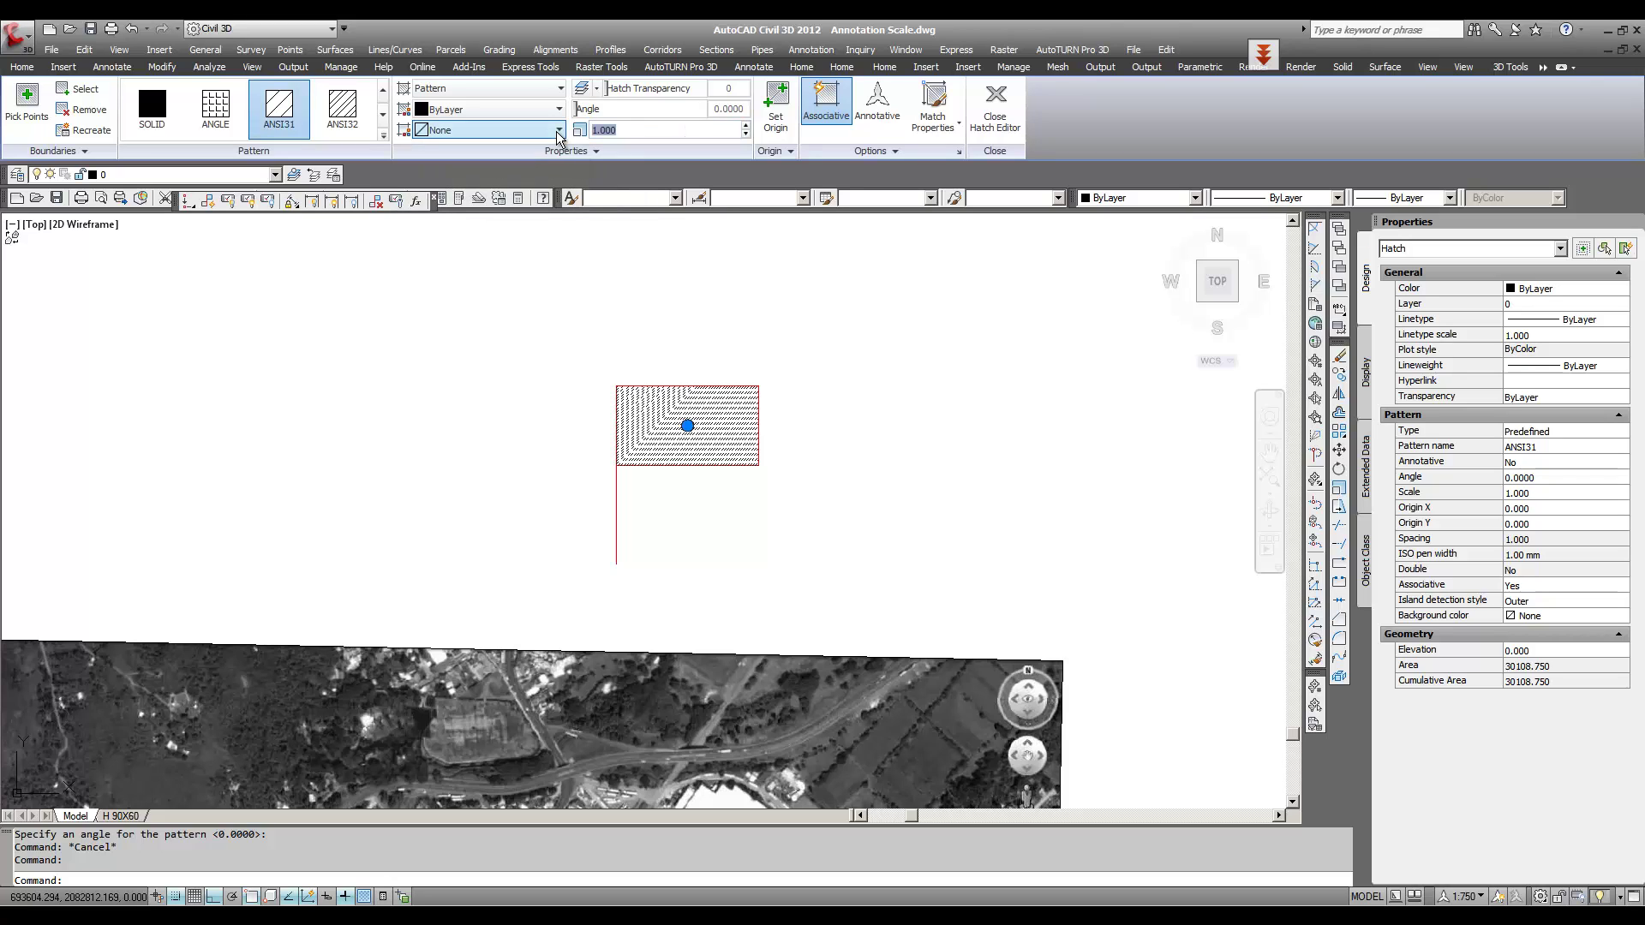
text(2.000)
text(4.000)
key(Return)
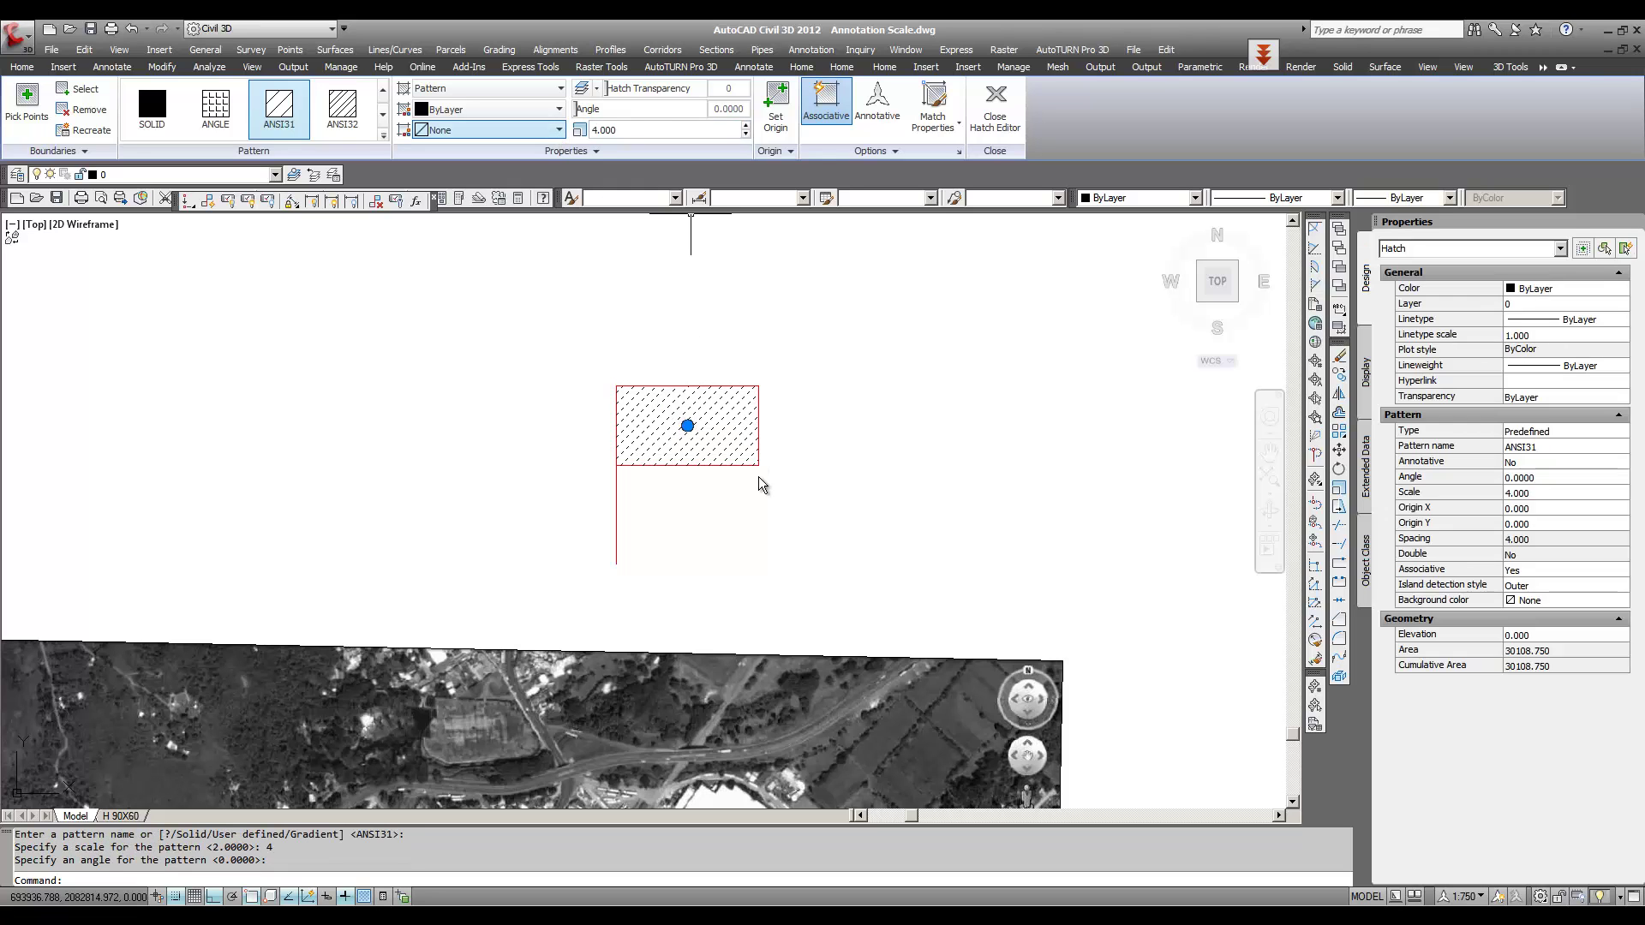
key(Return)
key(Escape)
scroll(757, 481, down, 2)
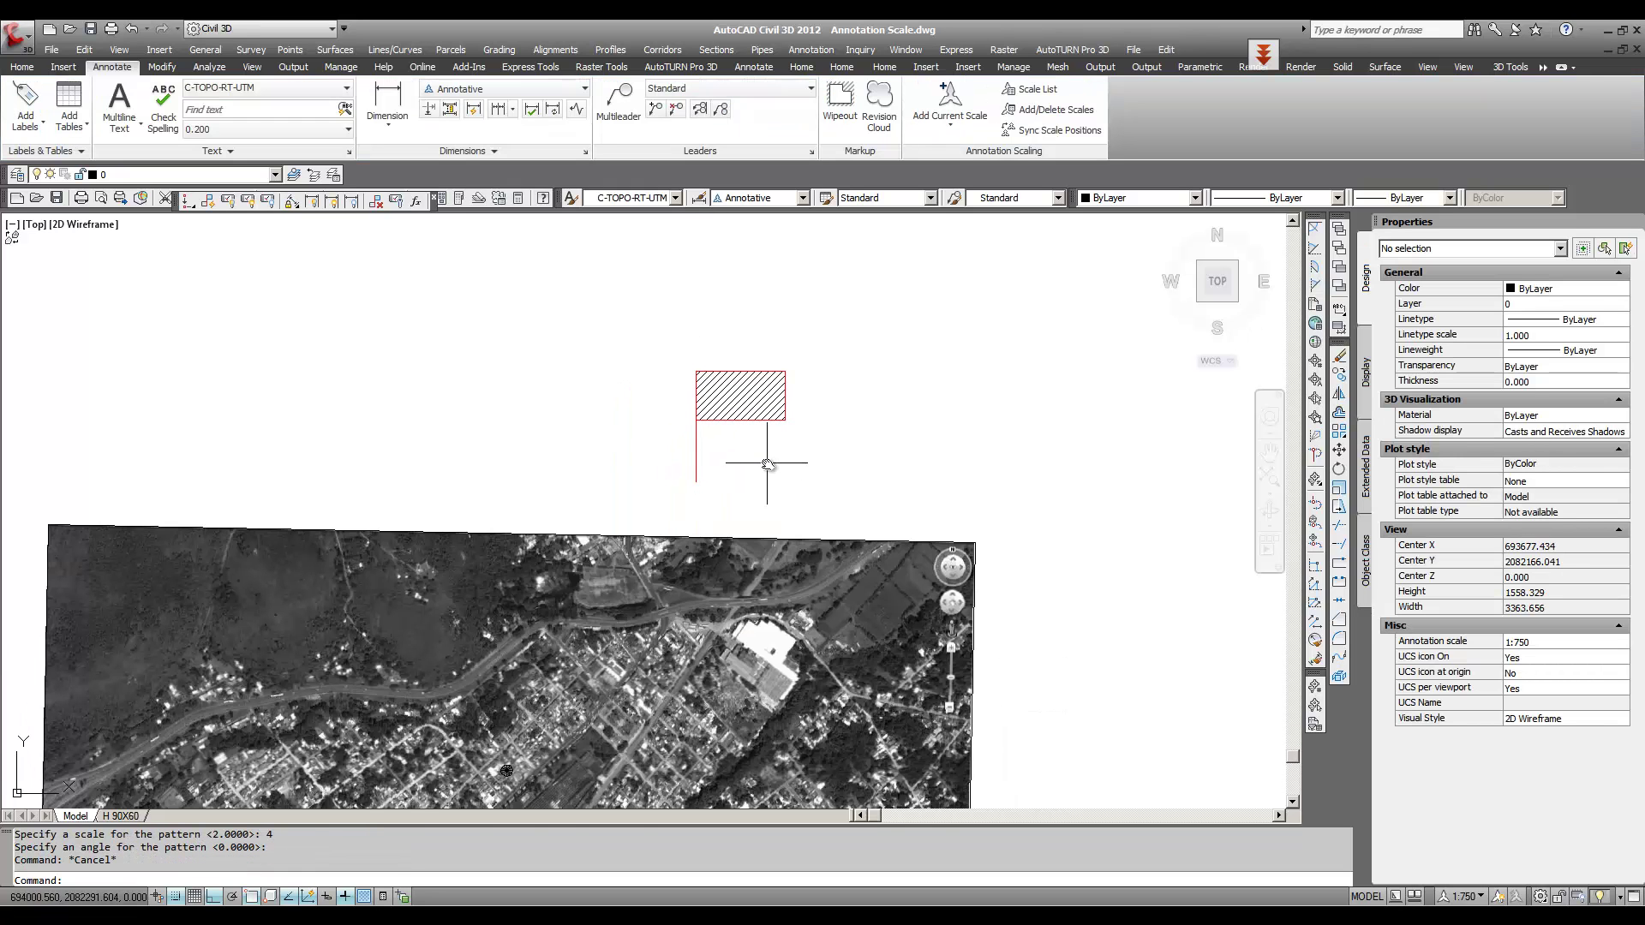
Step: Set the banner hatch colour to Magenta in Properties, after briefly trying Green
click(766, 403)
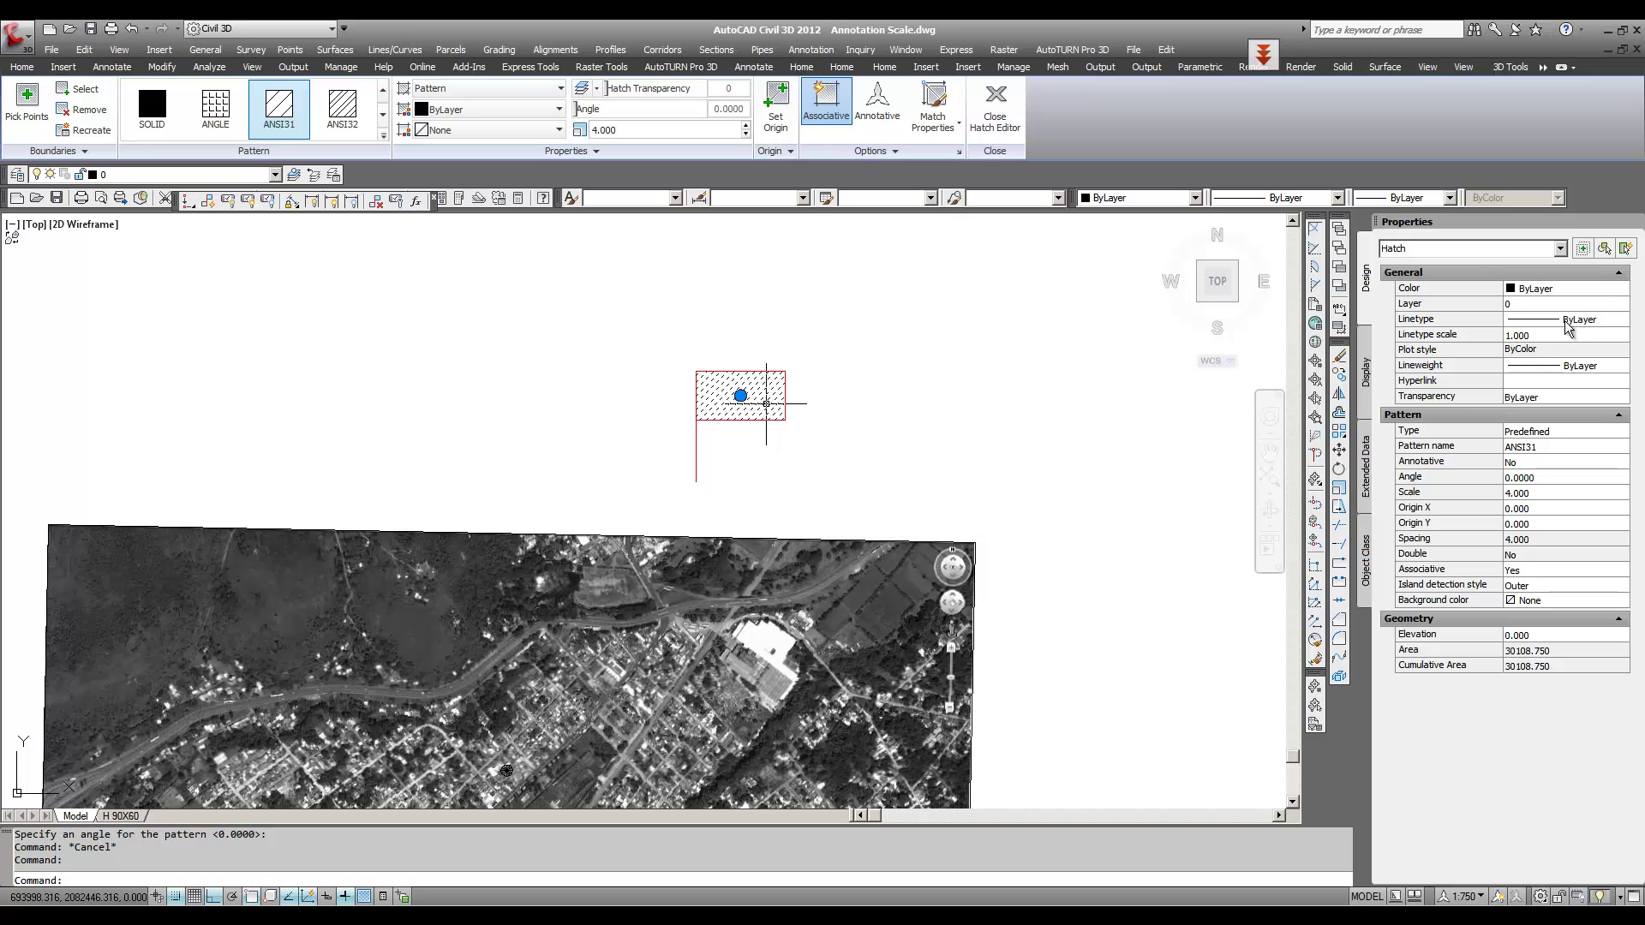
click(1591, 287)
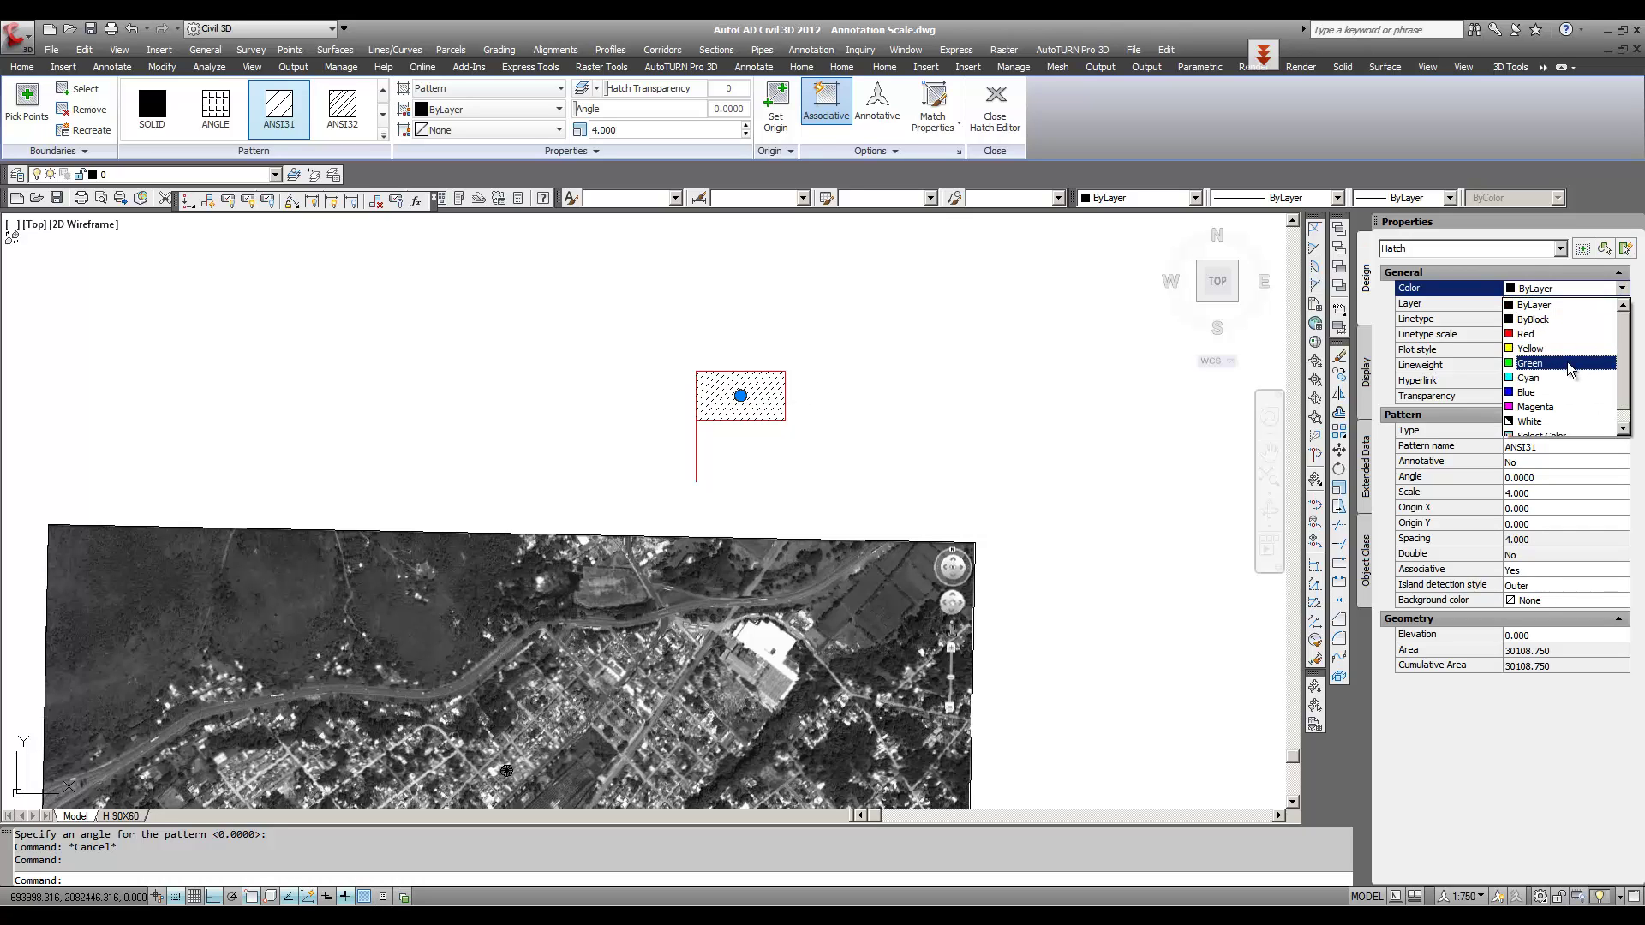
click(1566, 361)
click(1546, 289)
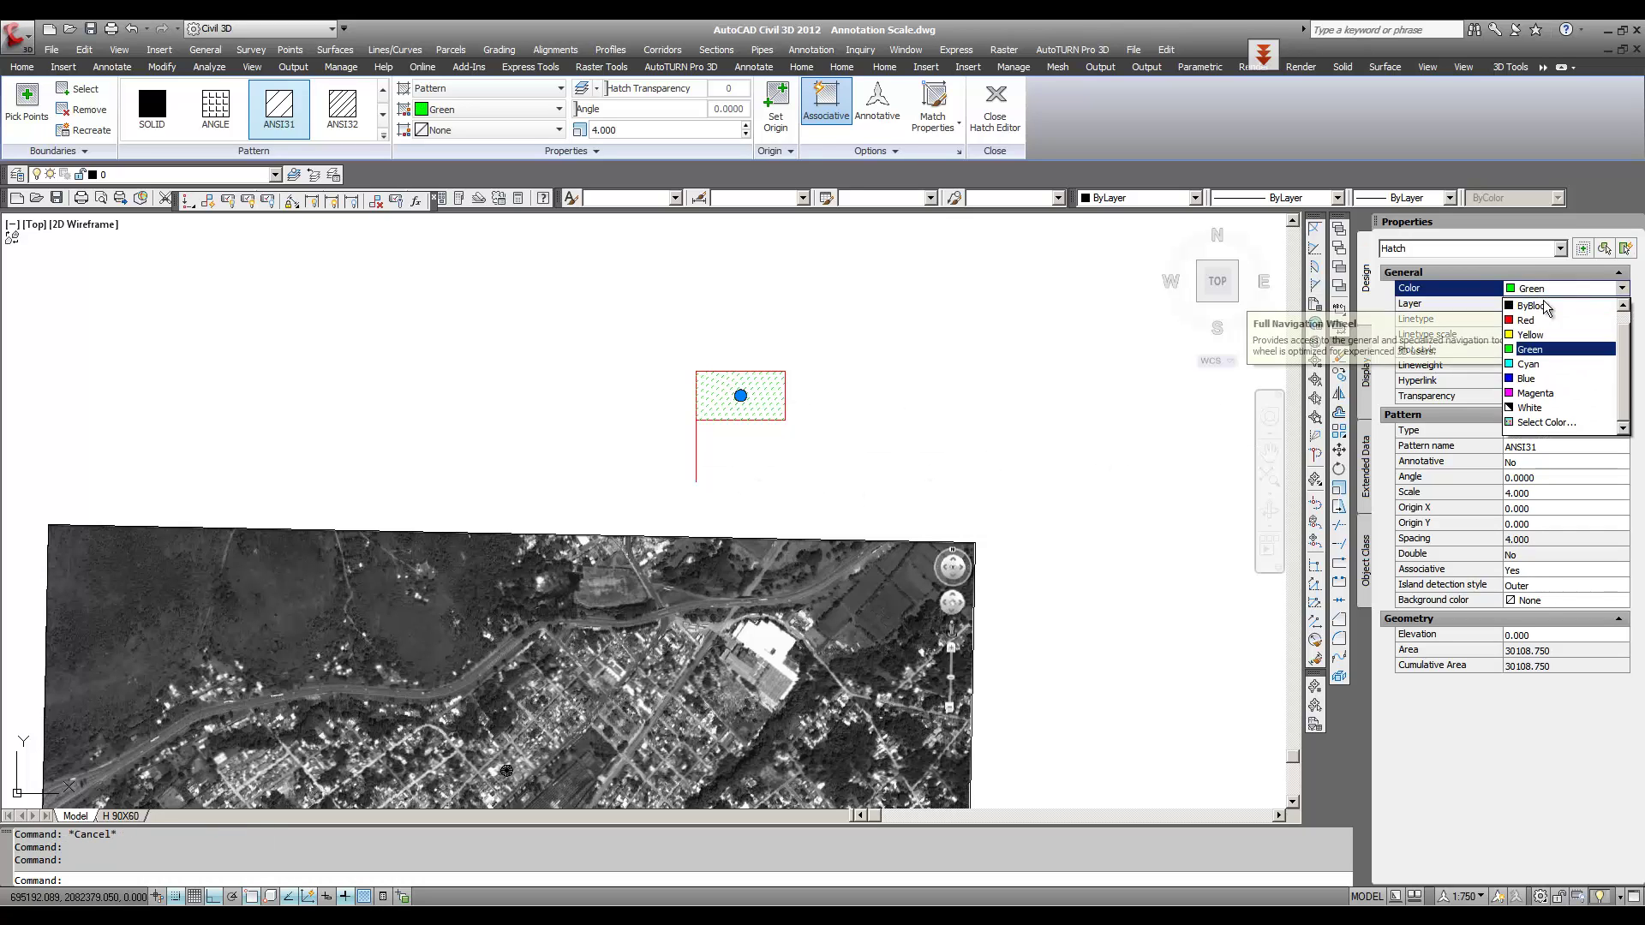
click(1540, 395)
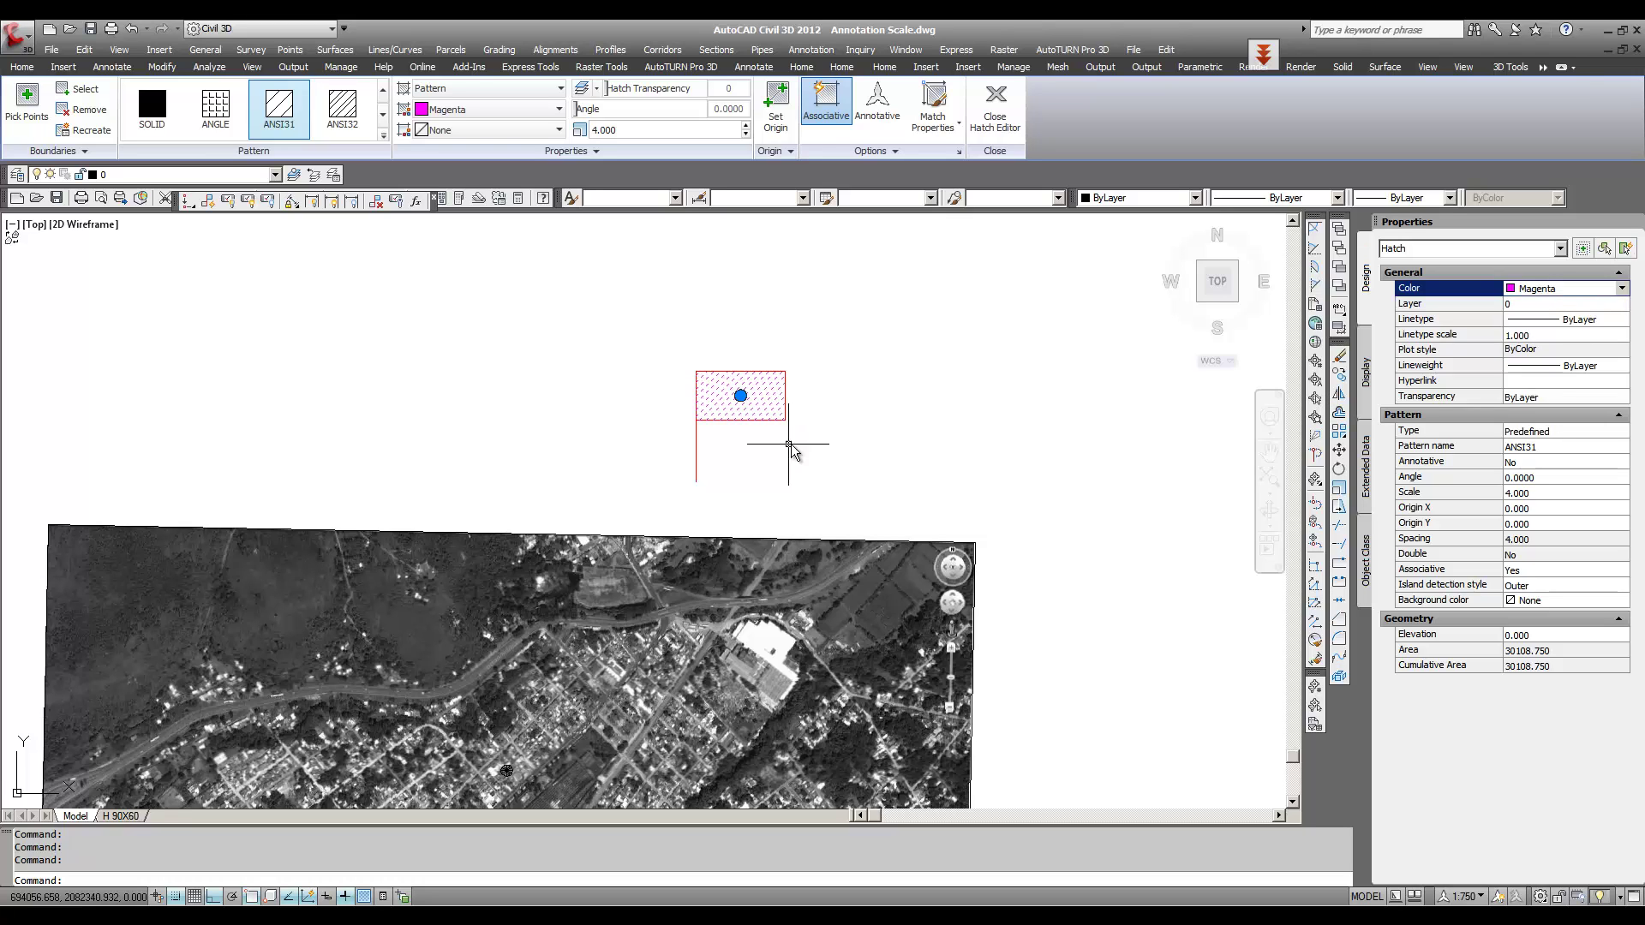
key(Escape)
middle_drag(751, 458, 792, 463)
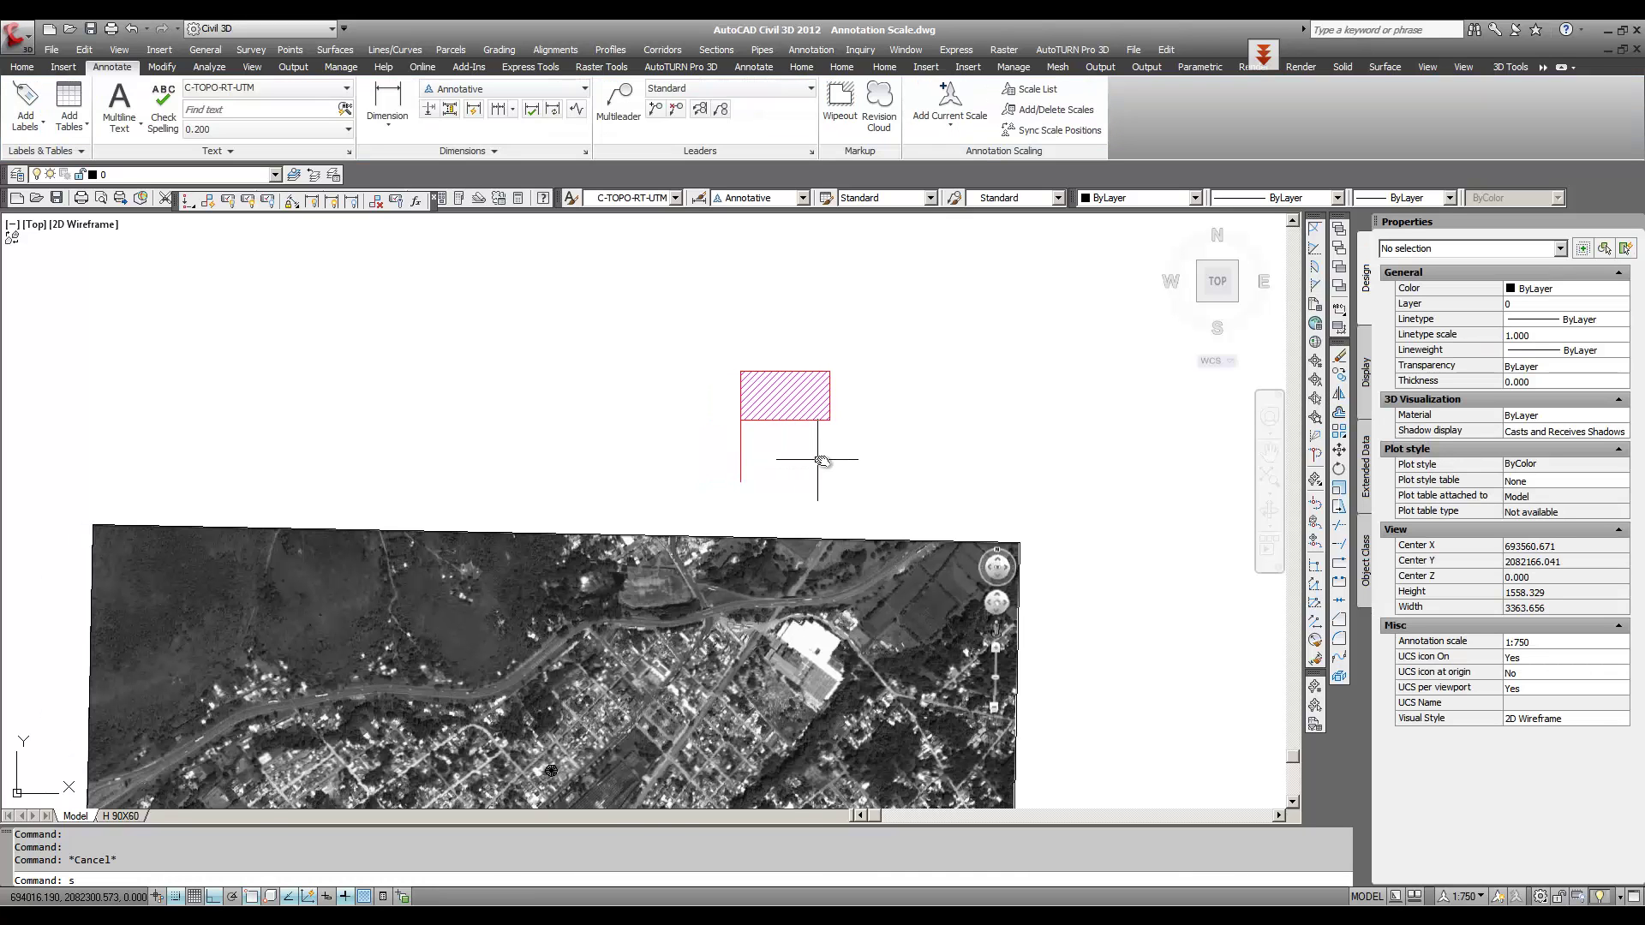
Step: Scale the flag and its hatch by 0.5 about the pole base
text(sc)
key(Return)
click(866, 492)
click(698, 373)
key(Return)
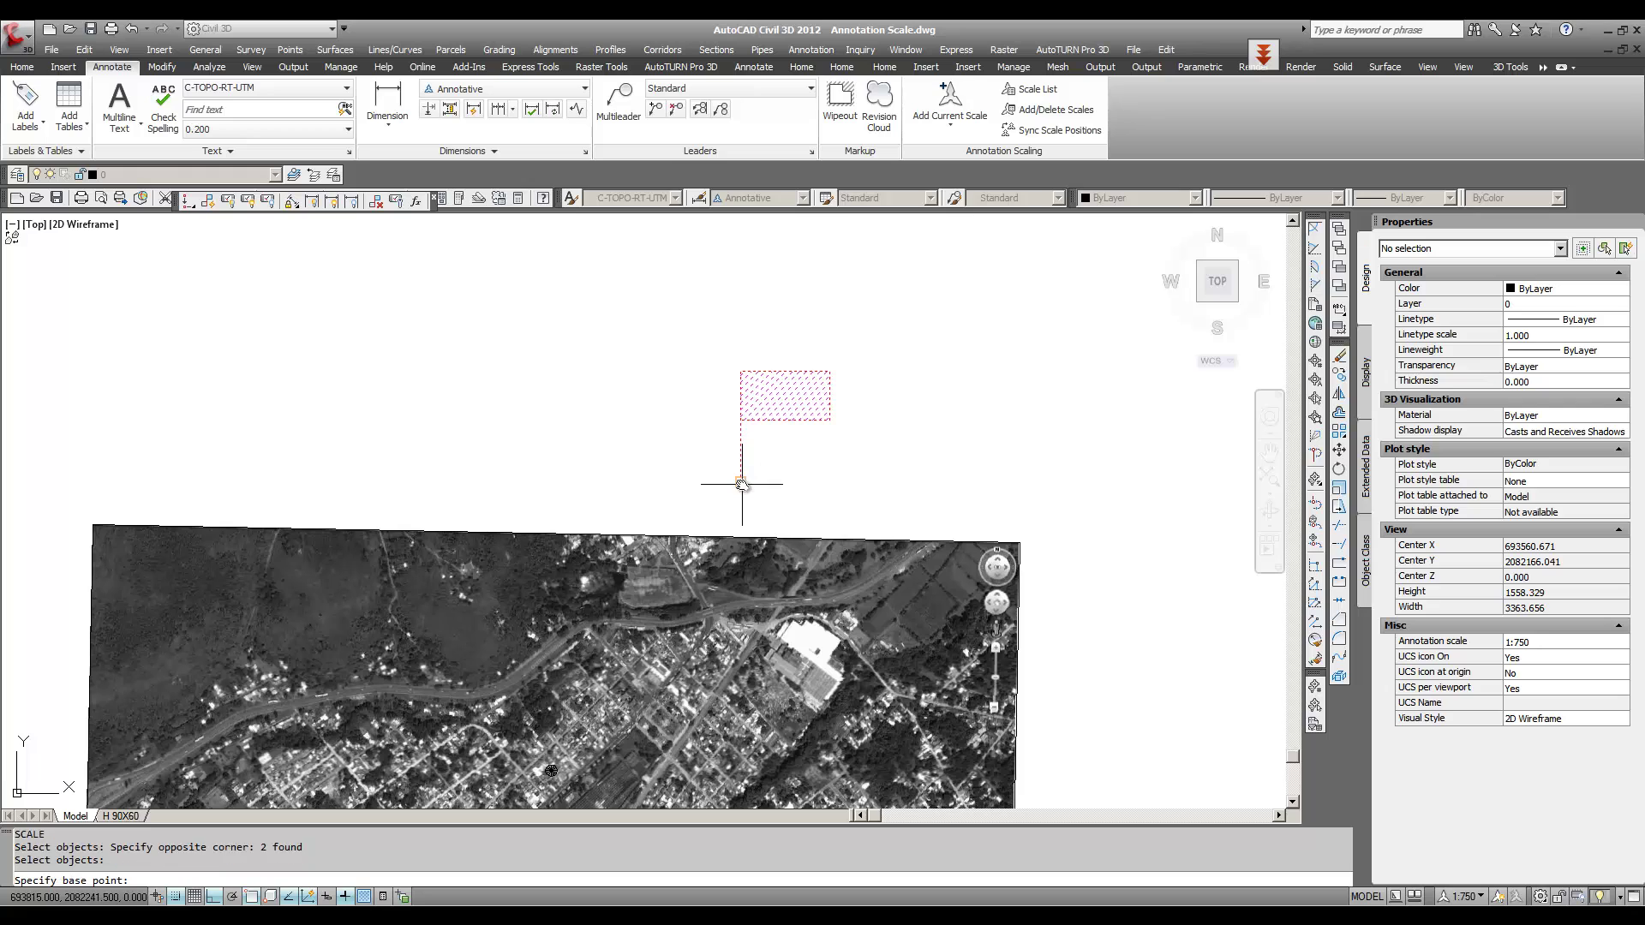
click(741, 482)
key(Return)
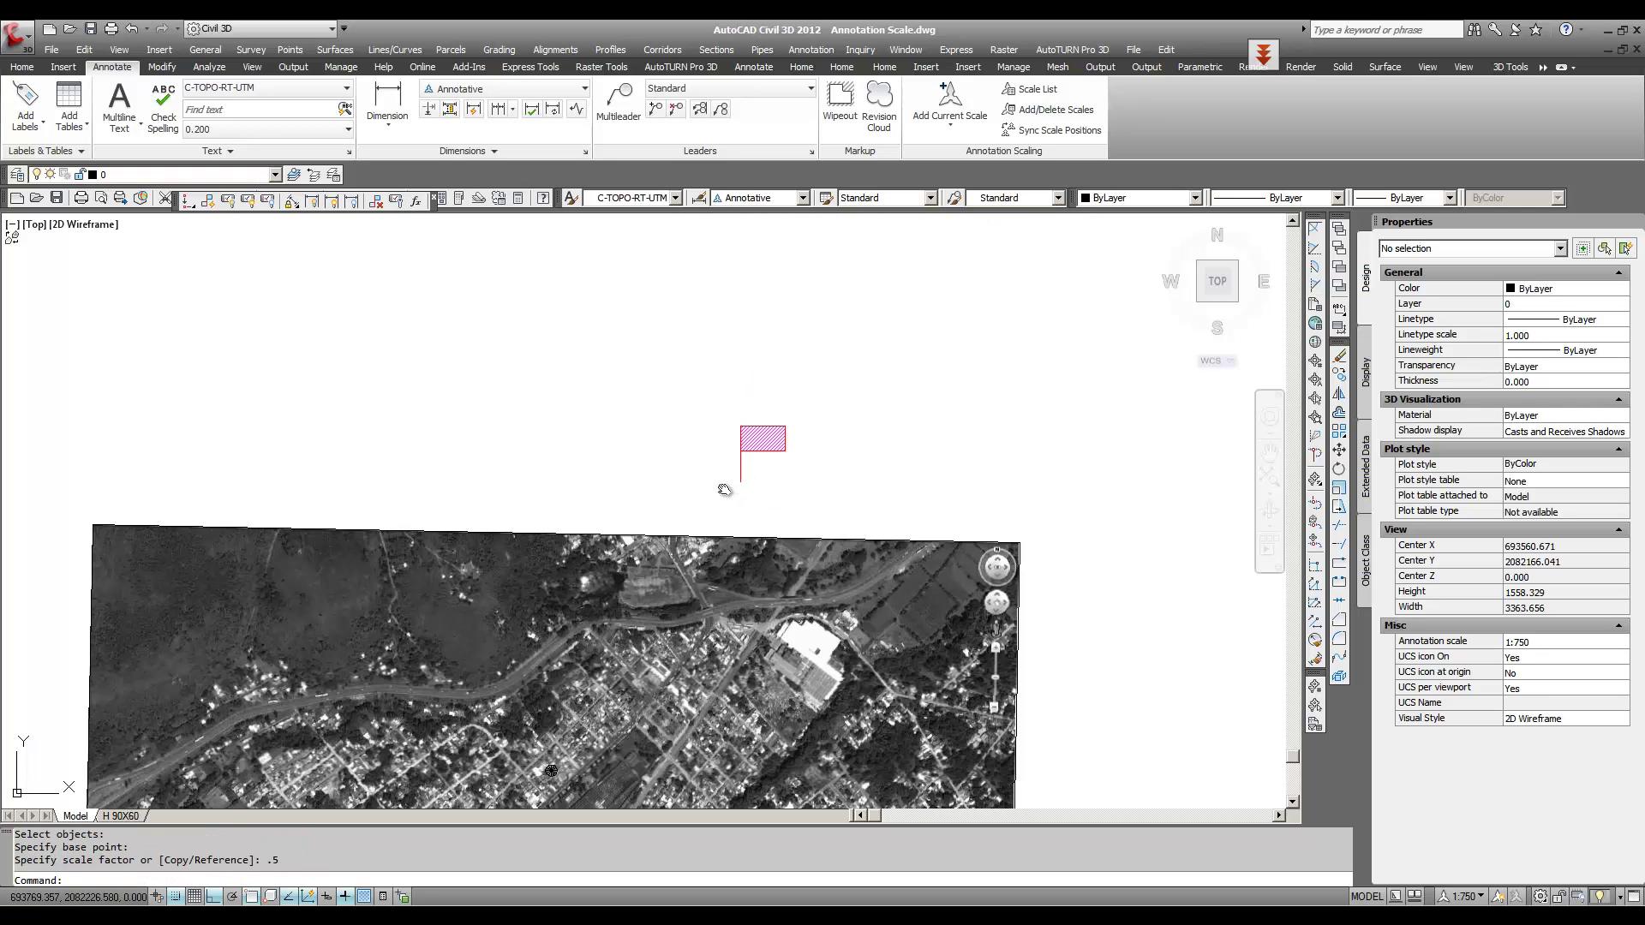
Step: Move the half-size flag onto the image beside the road near the large white building
text(m)
key(Return)
click(826, 491)
click(707, 403)
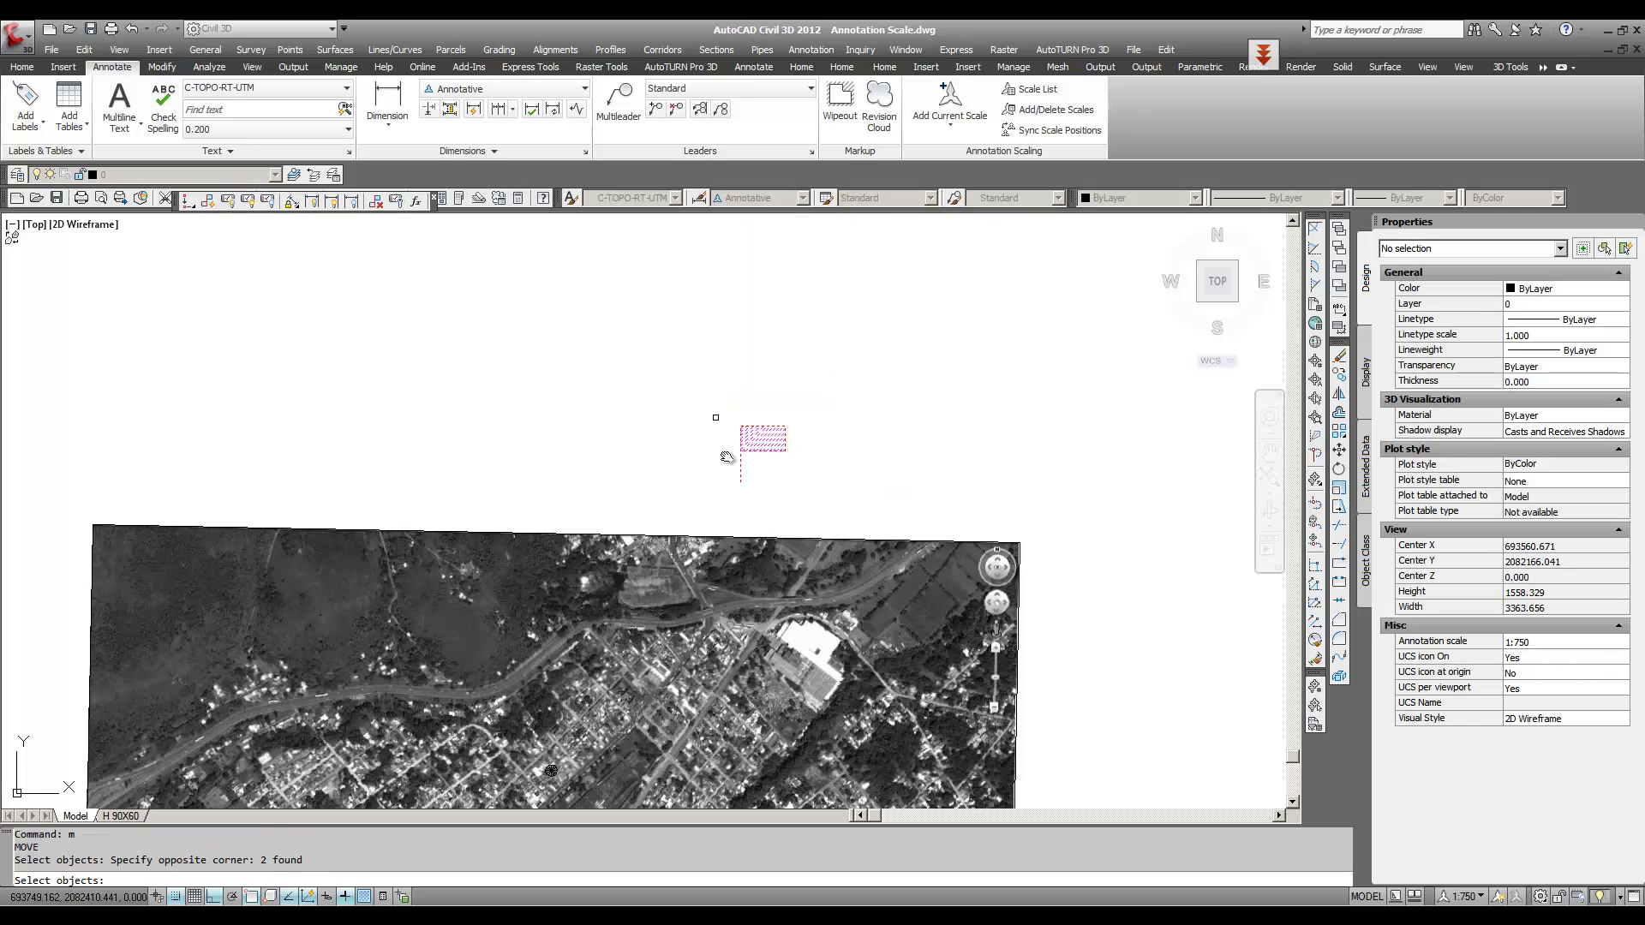
key(Return)
click(742, 480)
scroll(839, 631, up, 3)
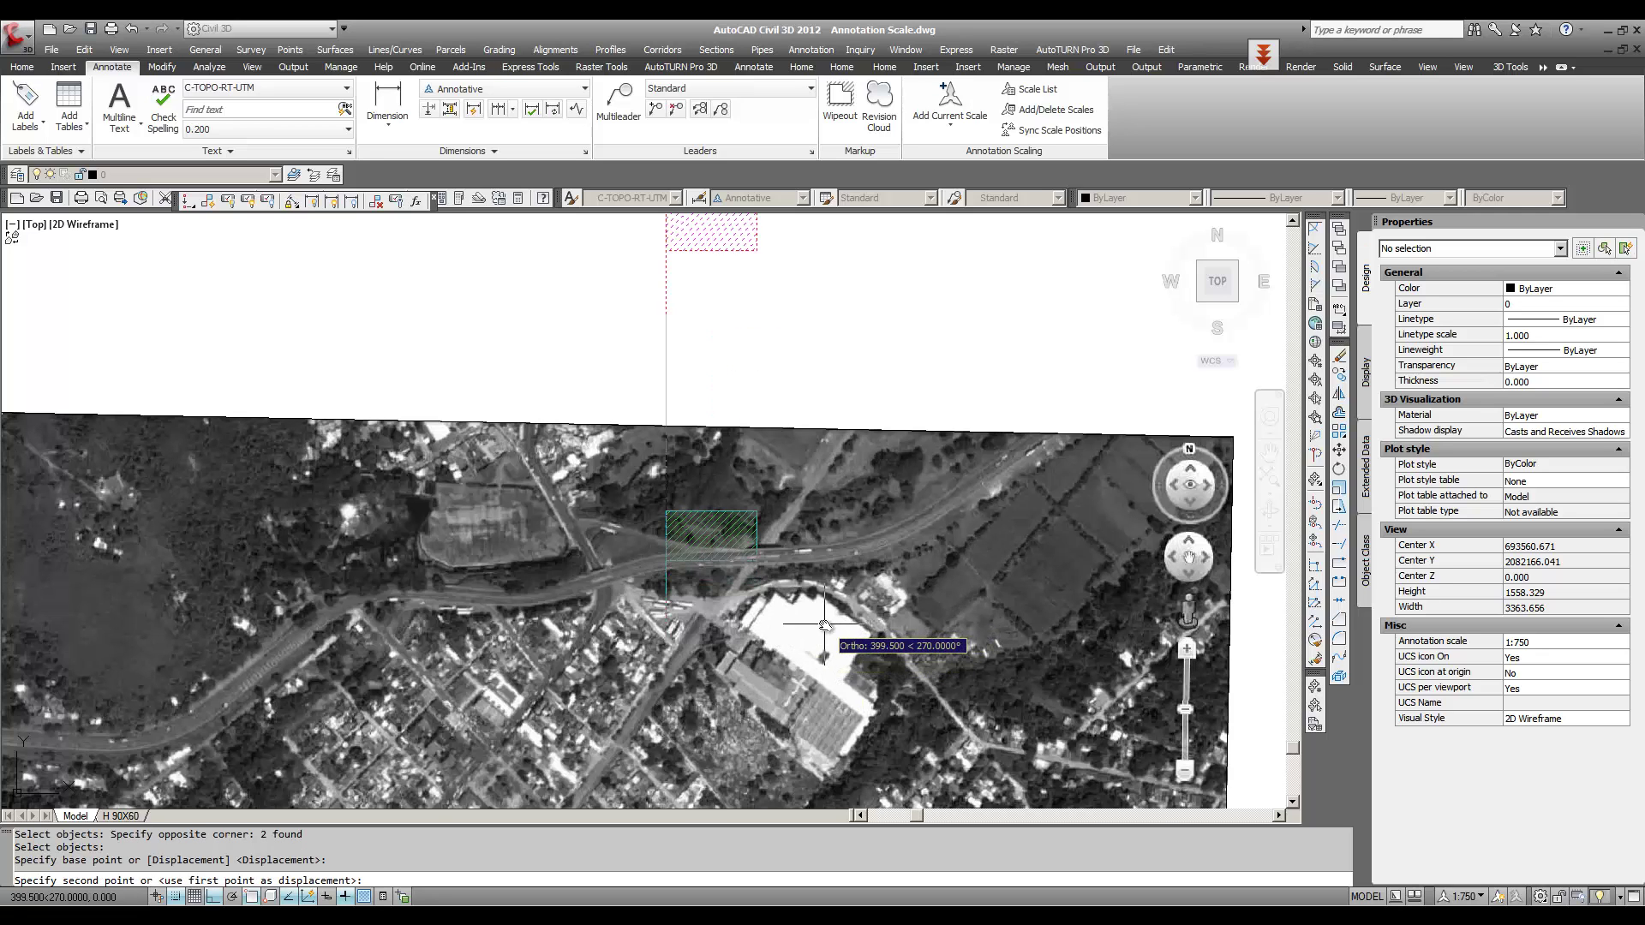
key(F3)
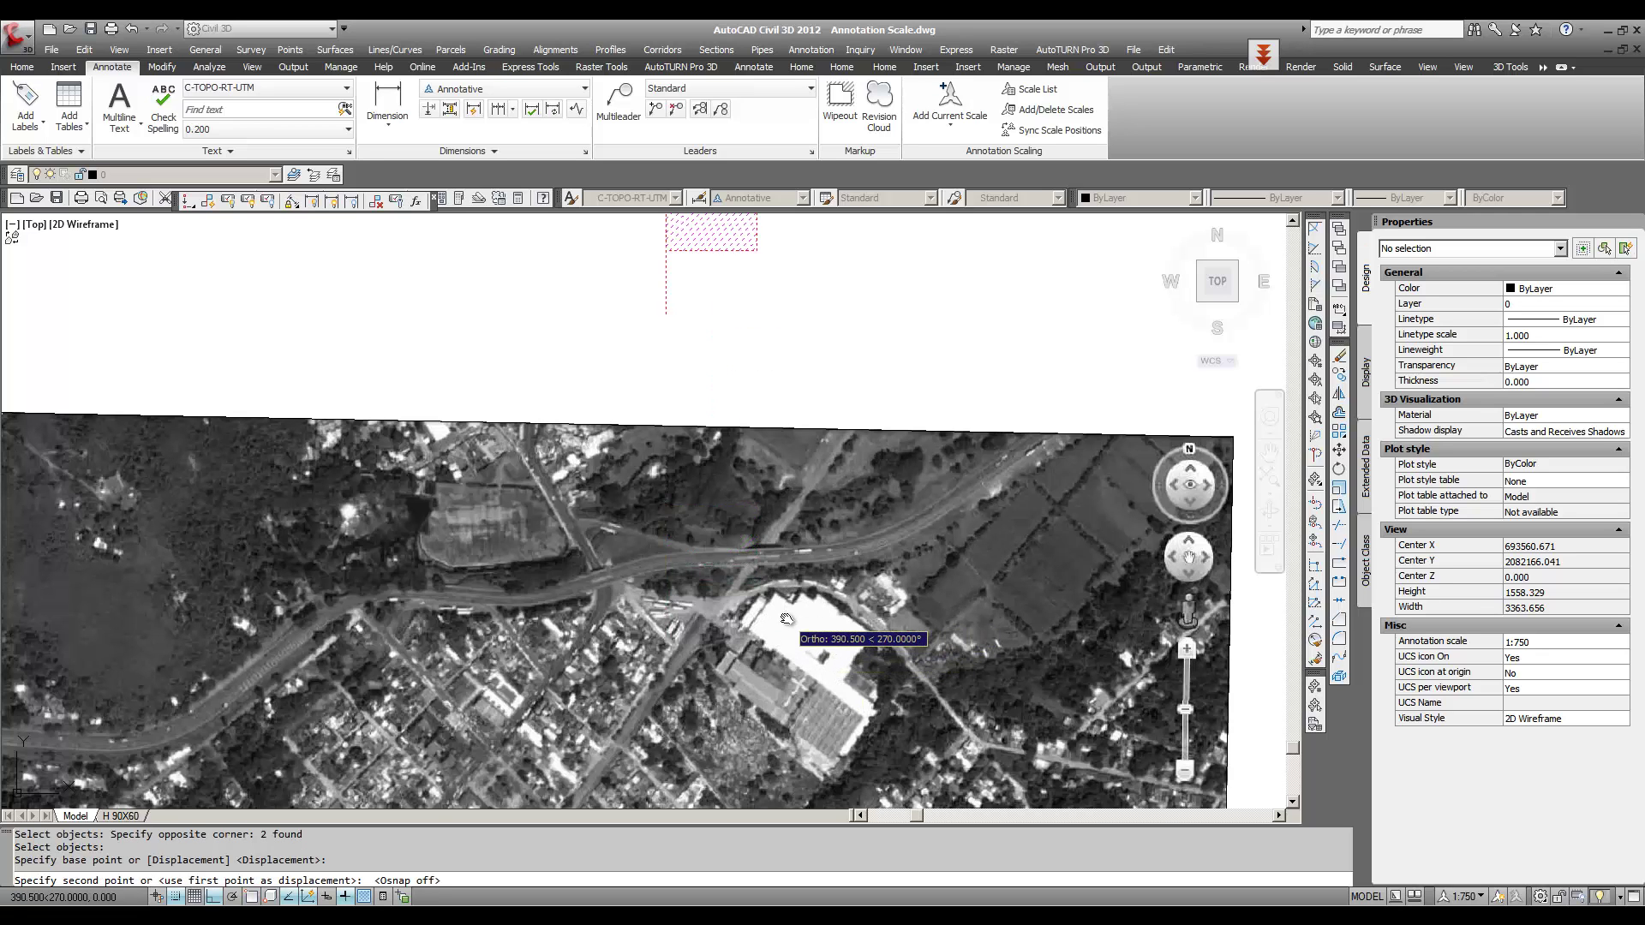
click(795, 616)
scroll(828, 580, down, 2)
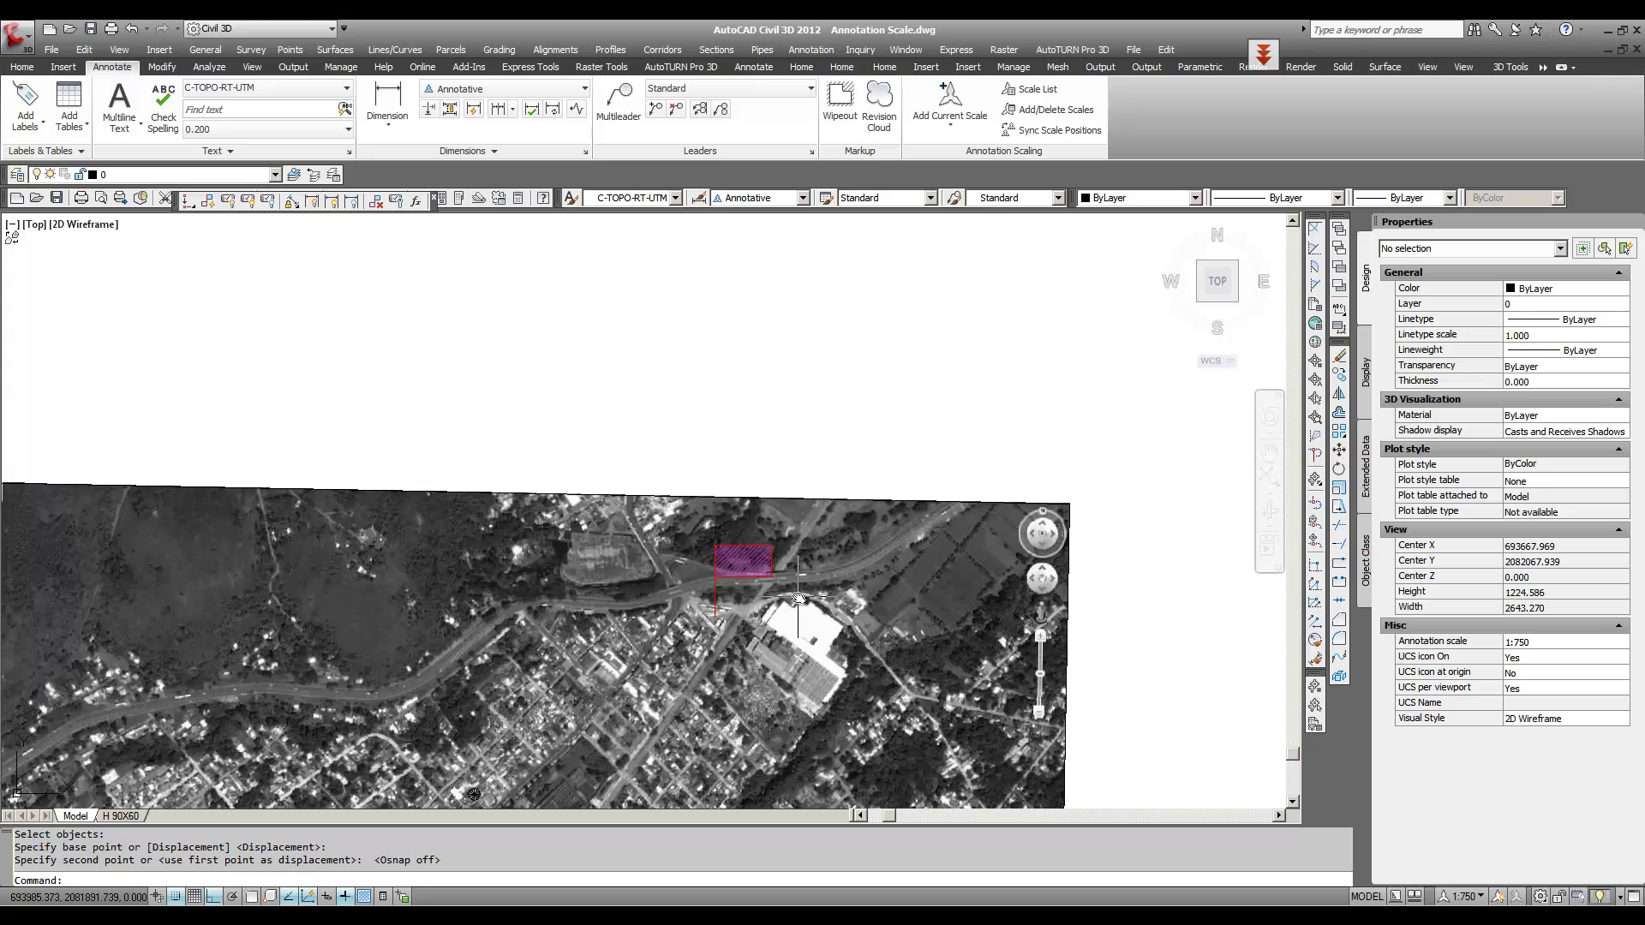
key(F8)
middle_drag(831, 580, 869, 585)
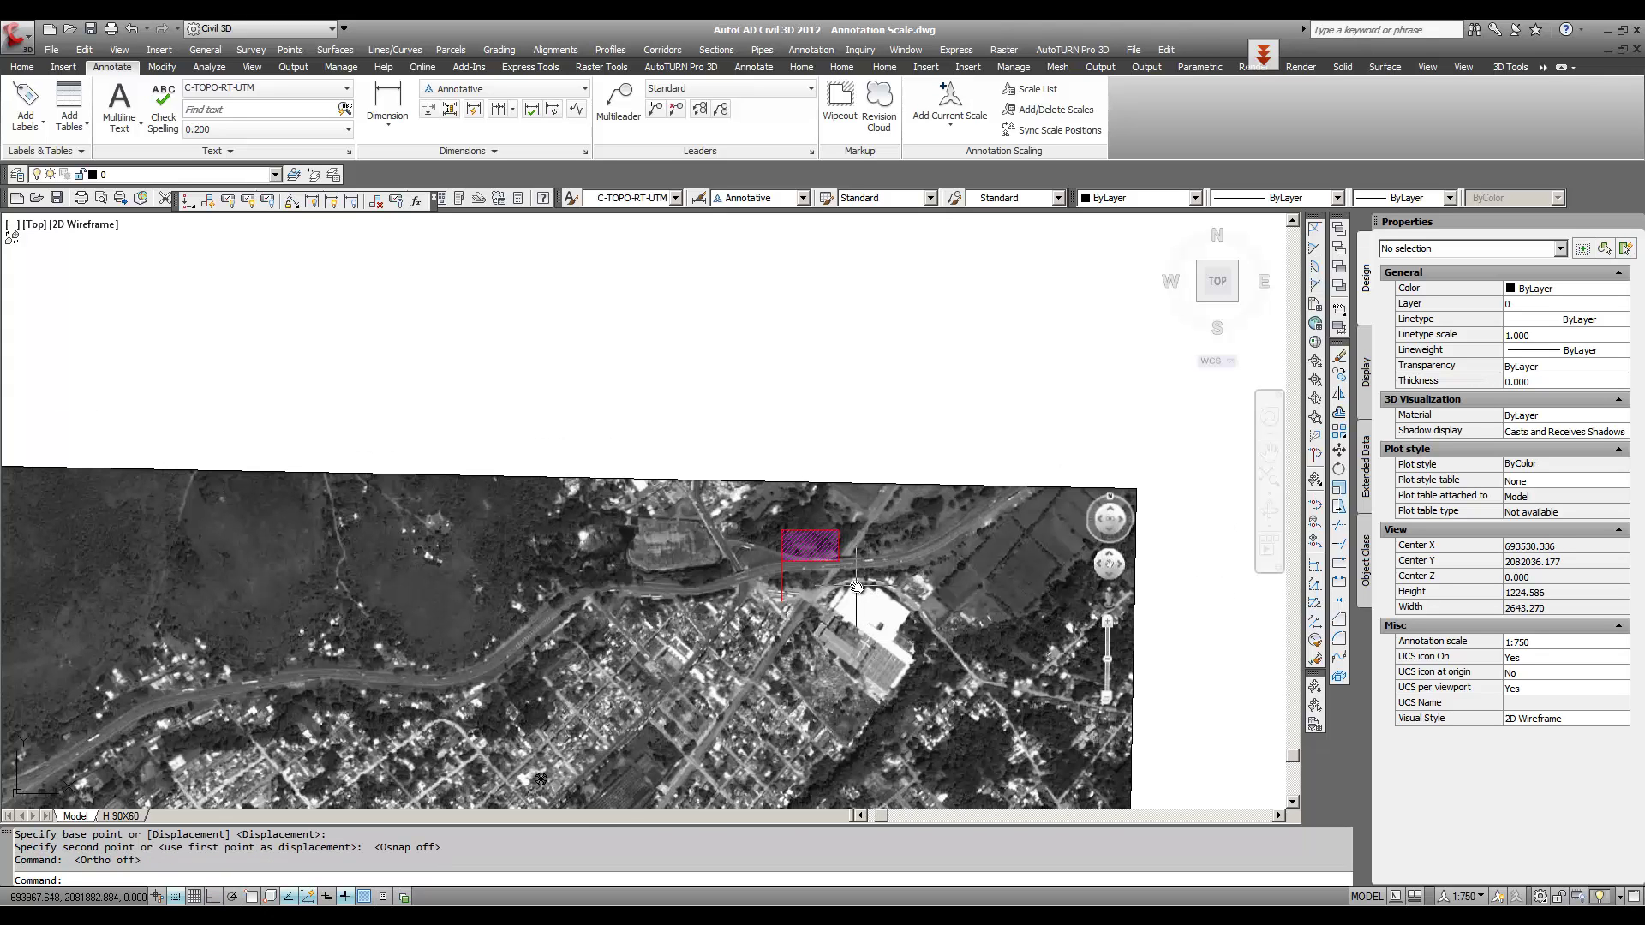
text(co)
key(Return)
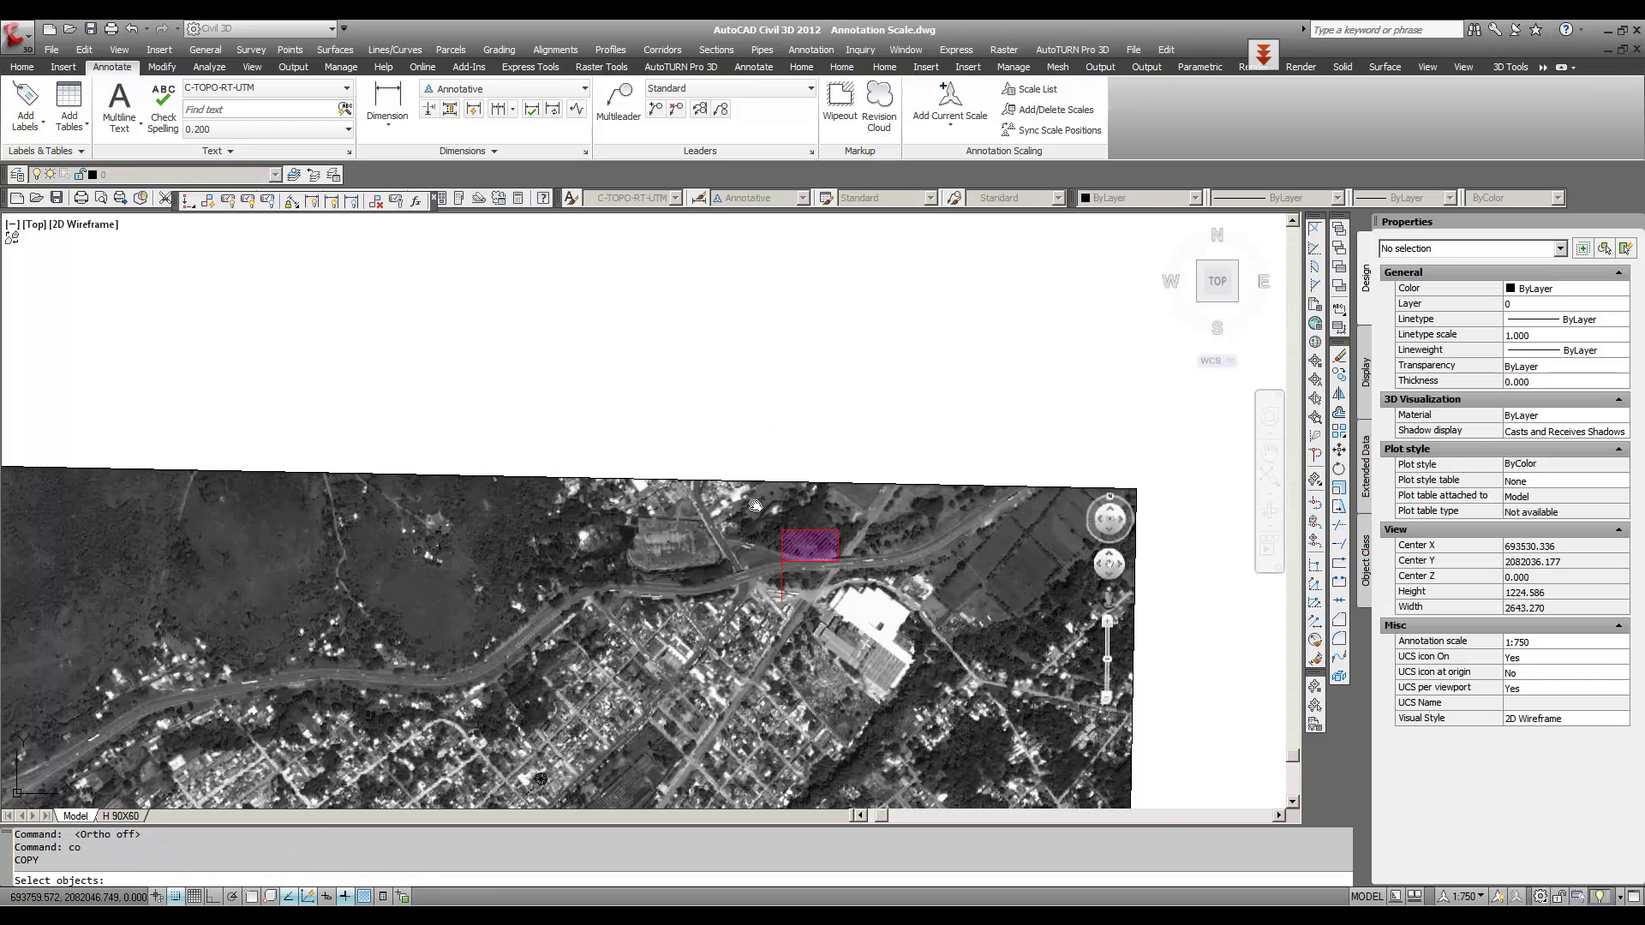
Step: Copy the hatched flag and pole from its base point to coordinates 0,0
click(756, 504)
click(880, 607)
key(Return)
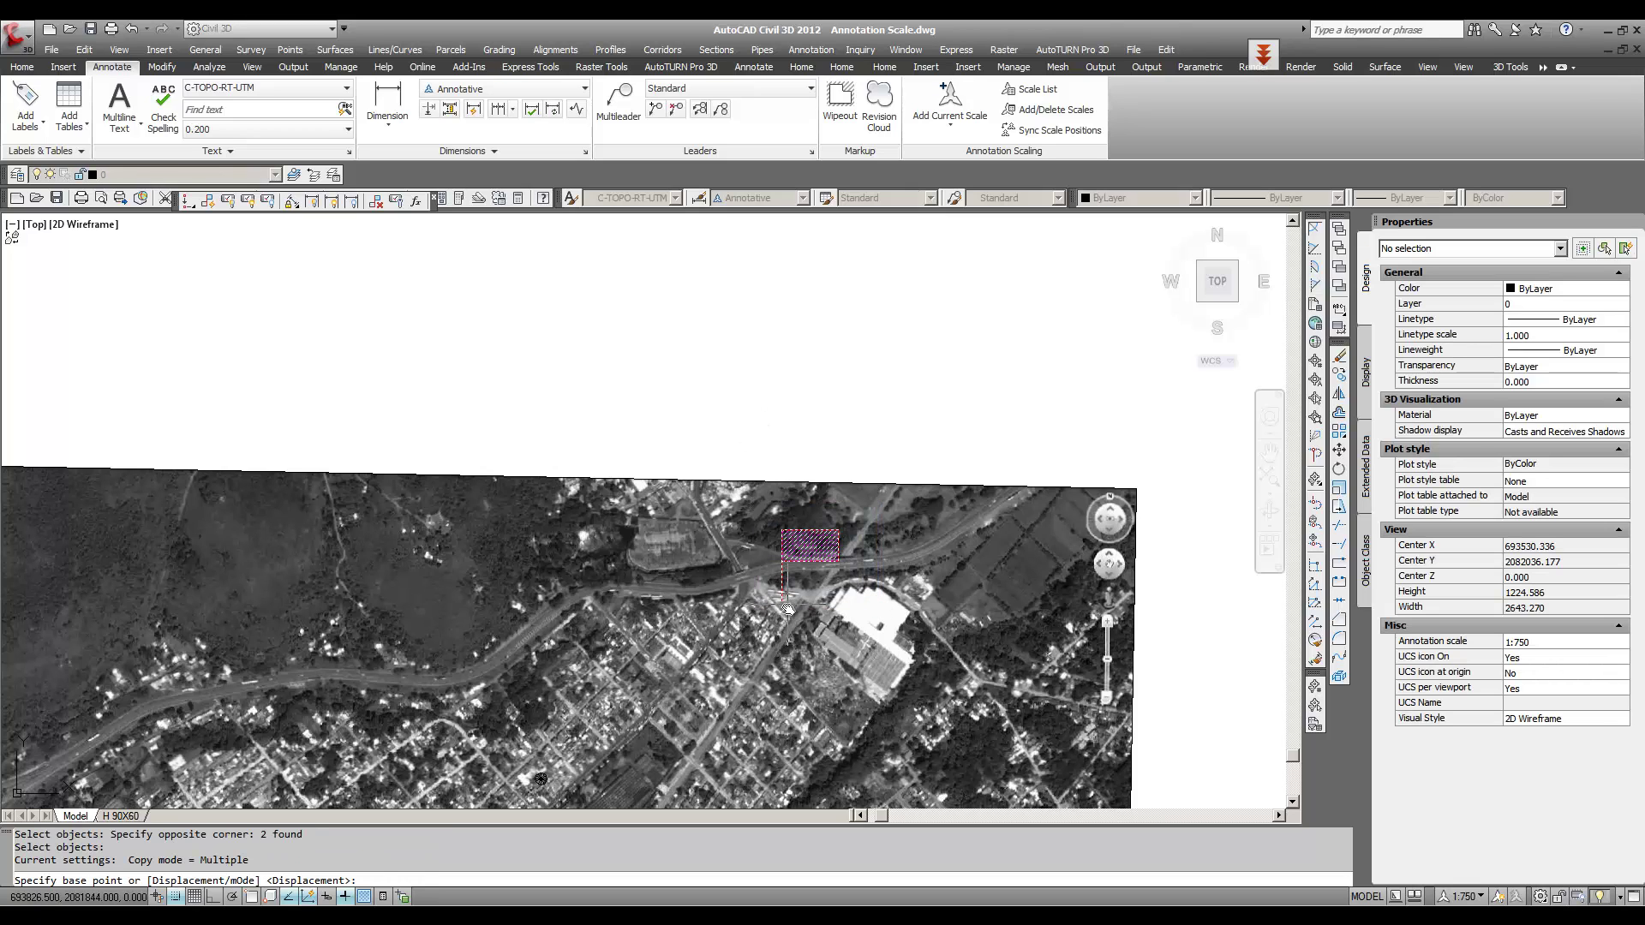
key(F3)
click(783, 600)
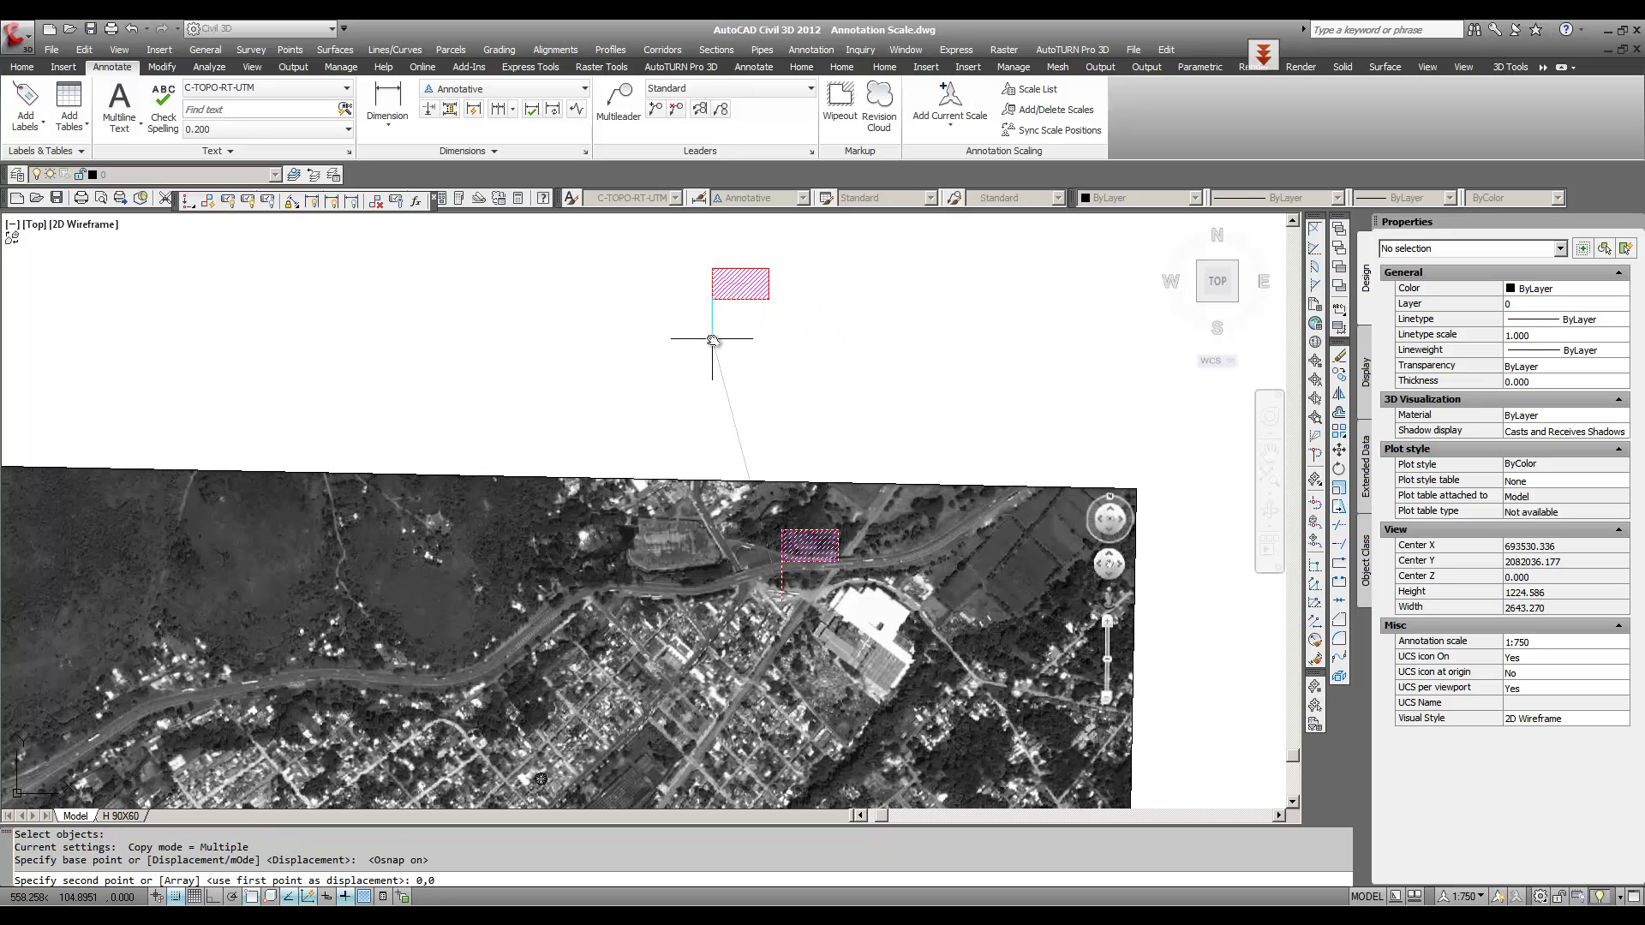
click(712, 340)
key(Escape)
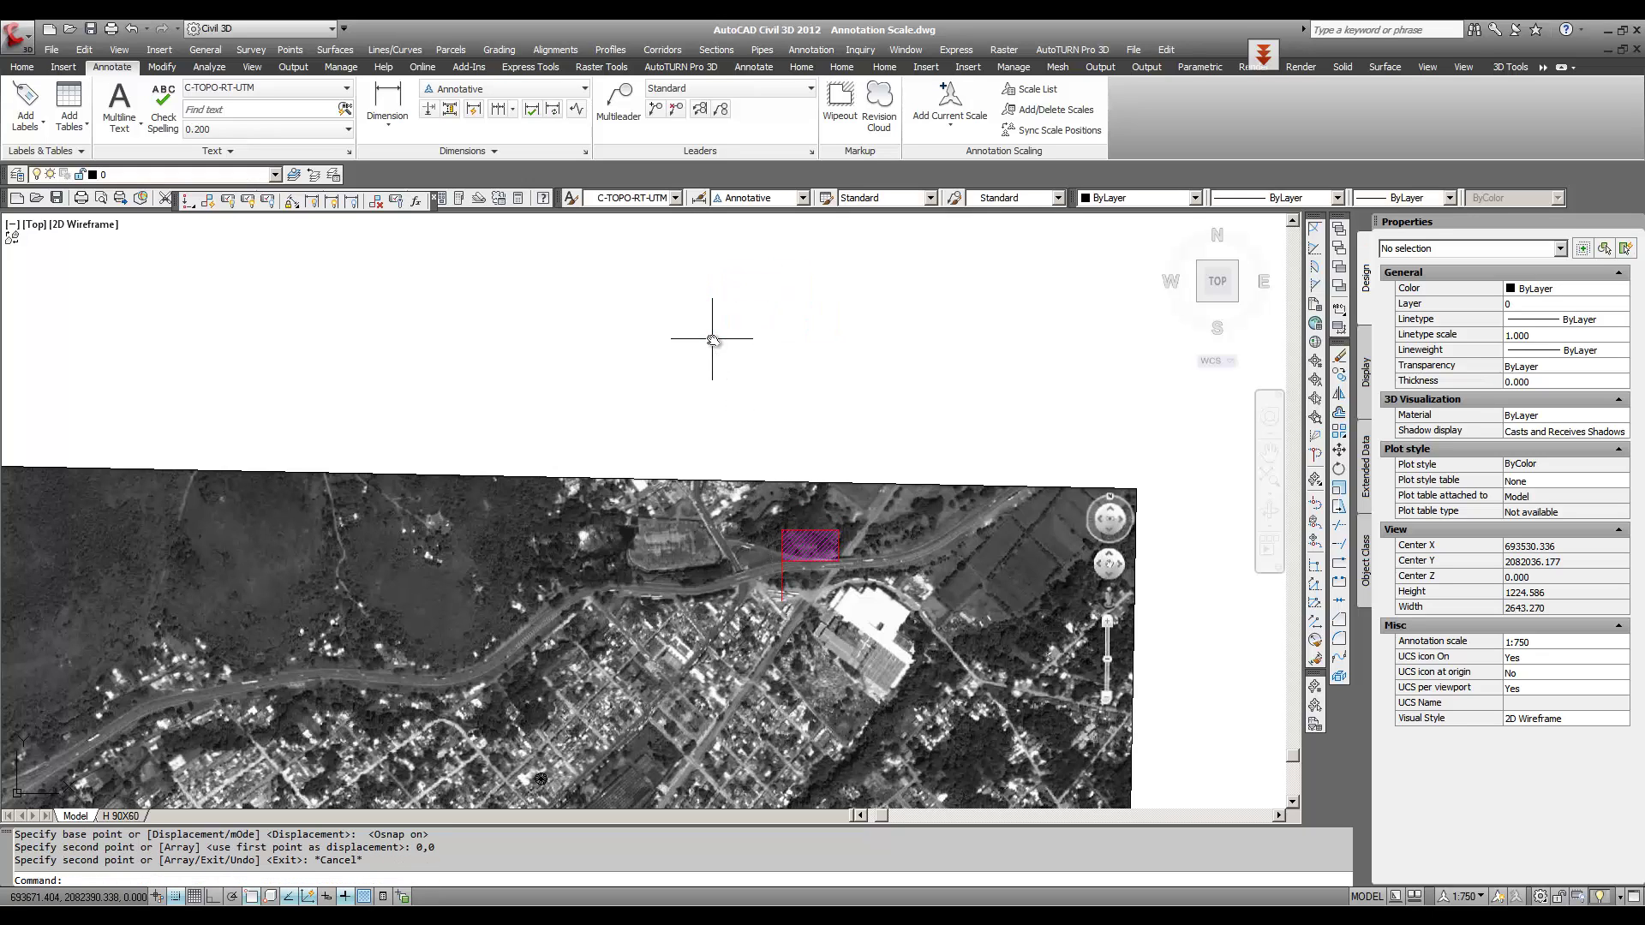
text(z)
key(Return)
Step: Zoom to extents, then window-zoom in on the flag copy at the origin
text(e)
key(Return)
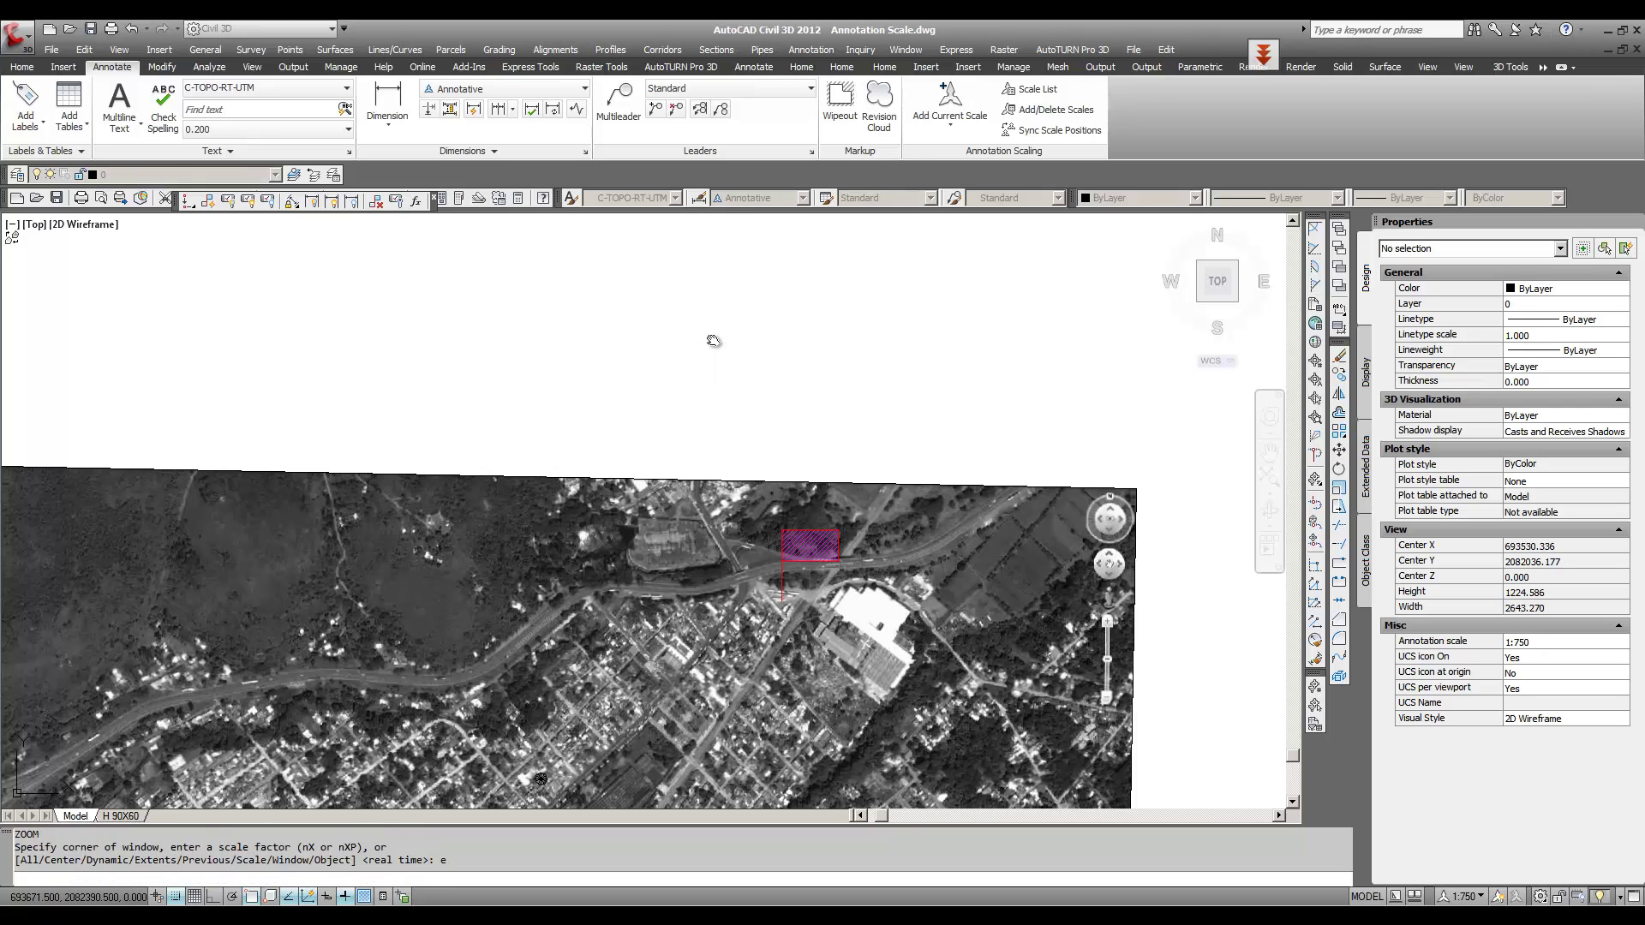
scroll(735, 479, down, 2)
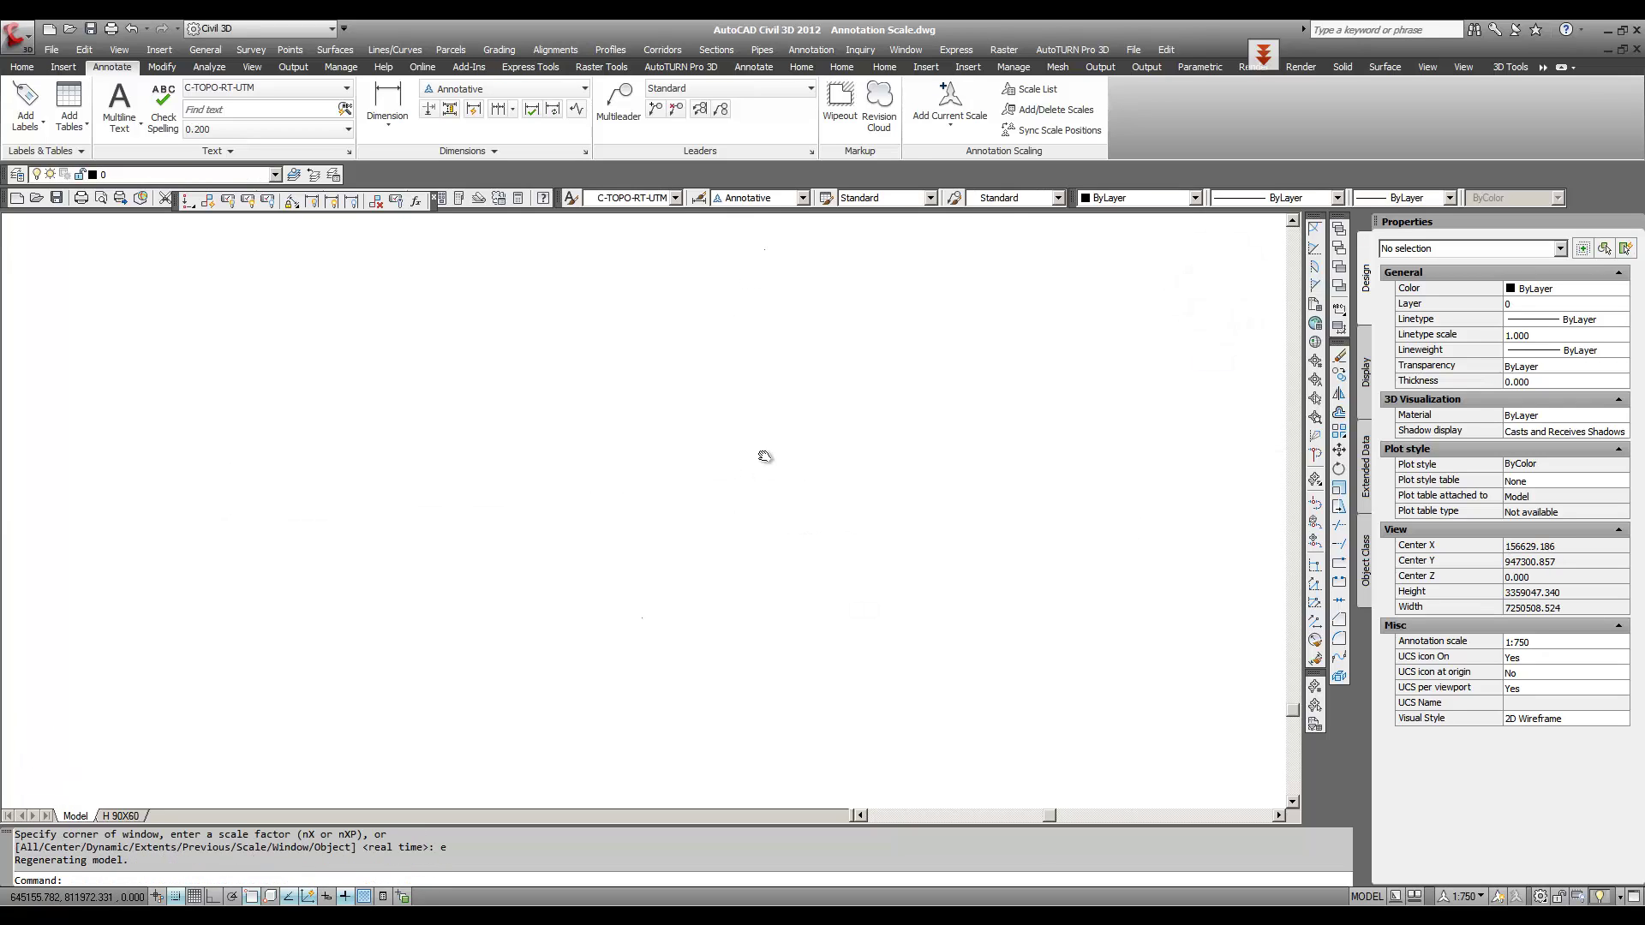
text(z)
key(Return)
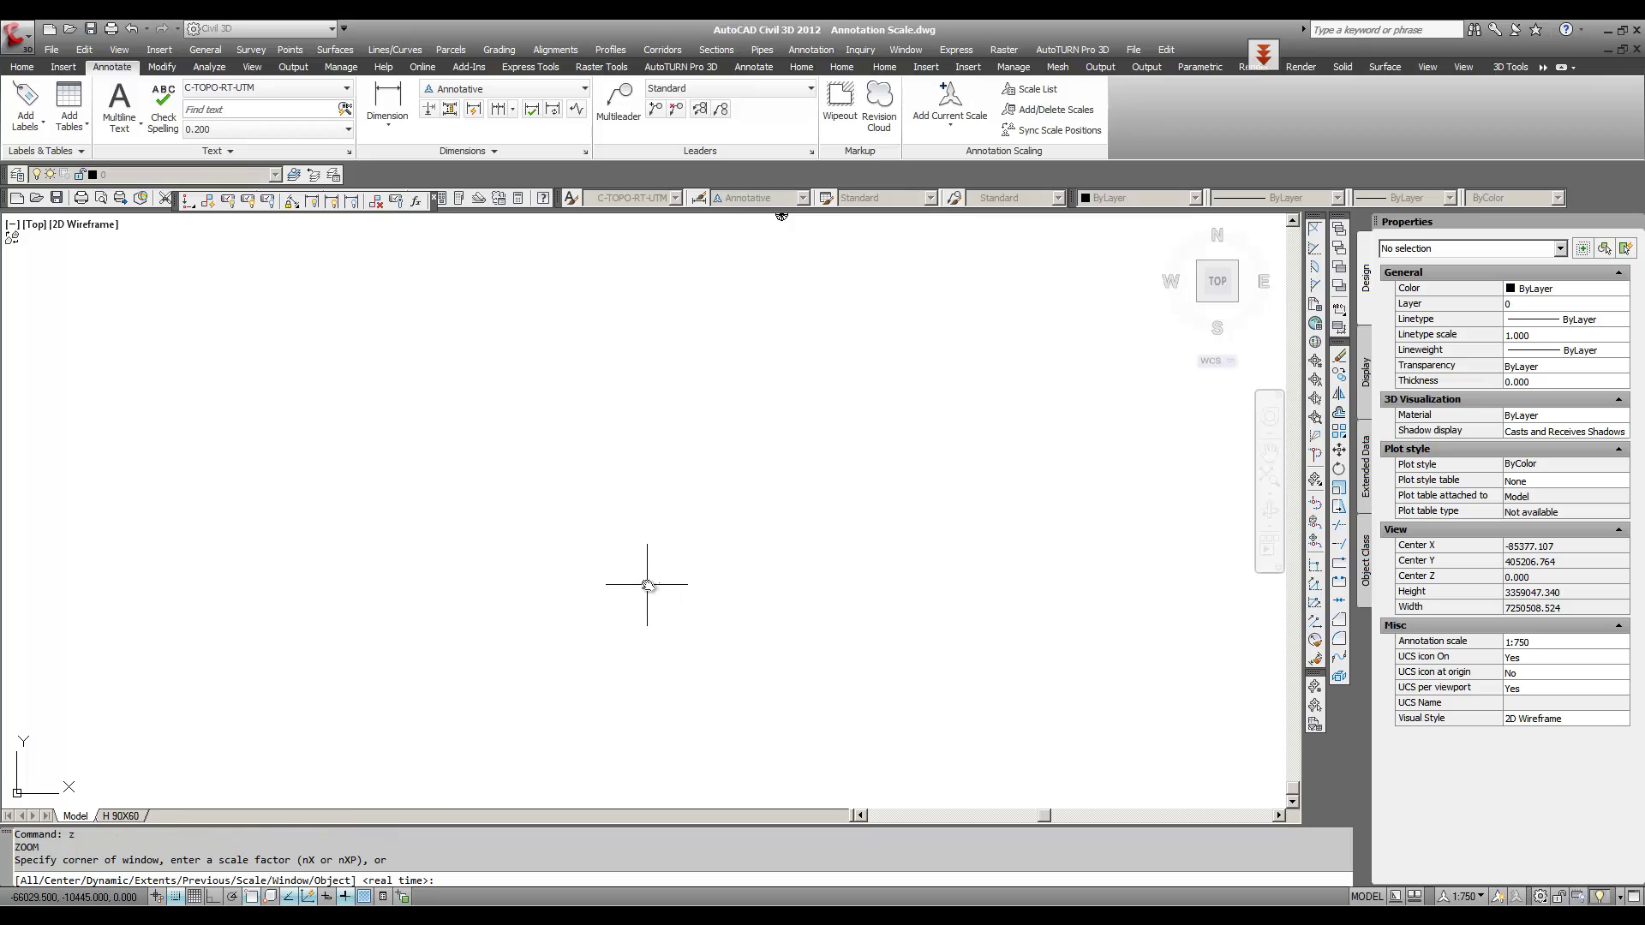
click(657, 576)
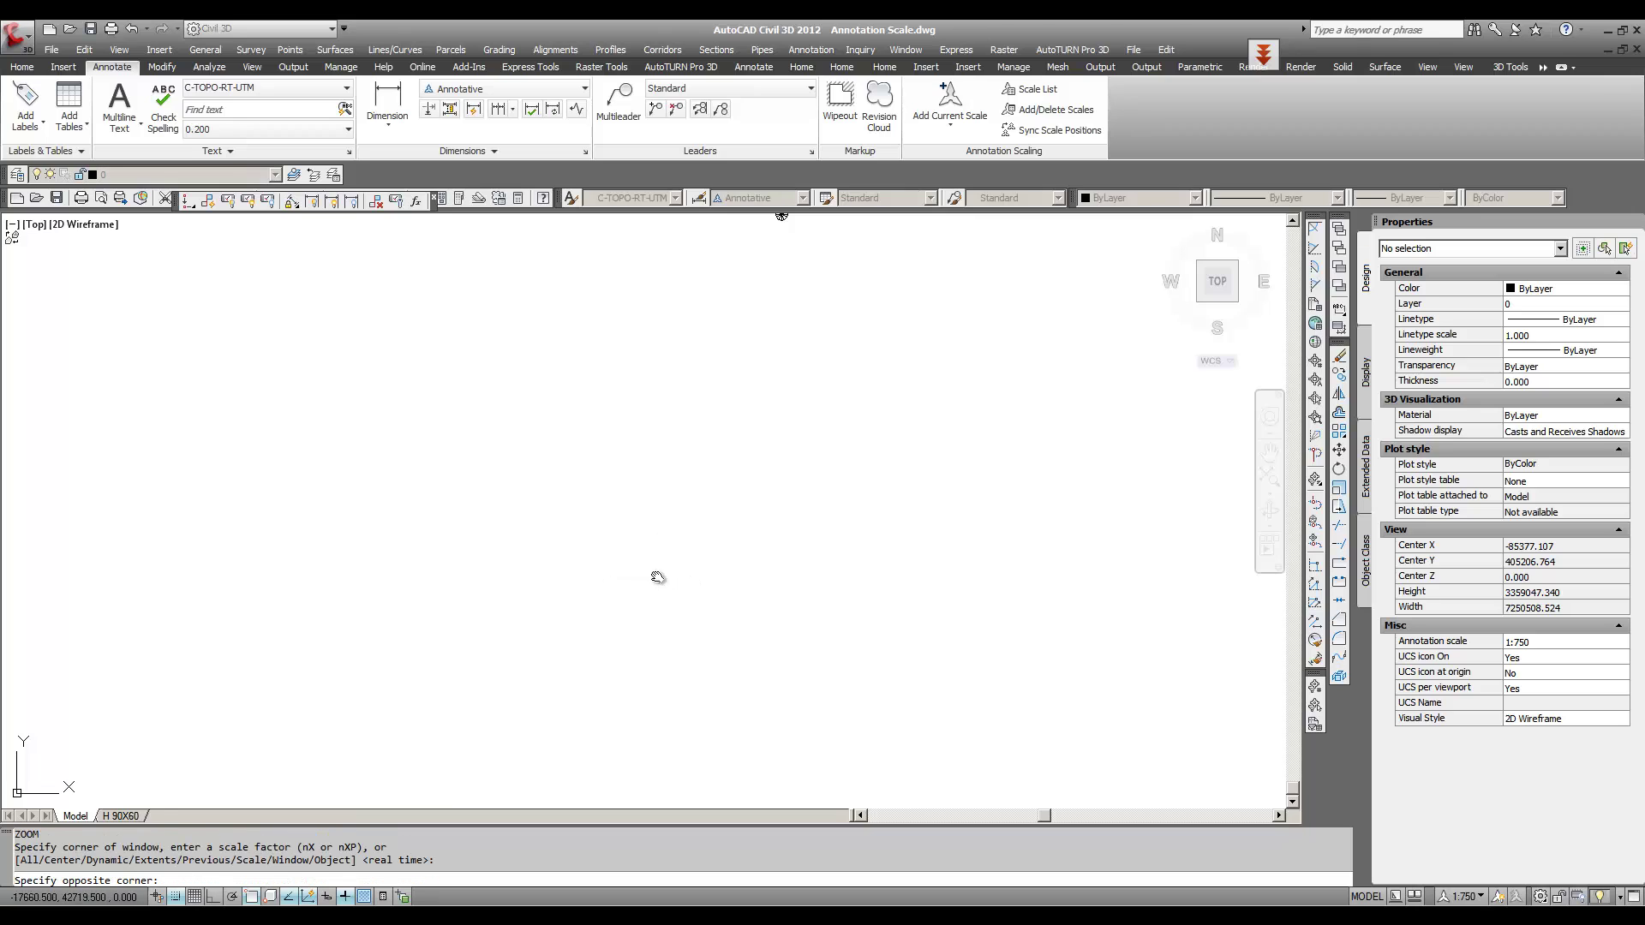
click(549, 481)
key(Return)
click(400, 430)
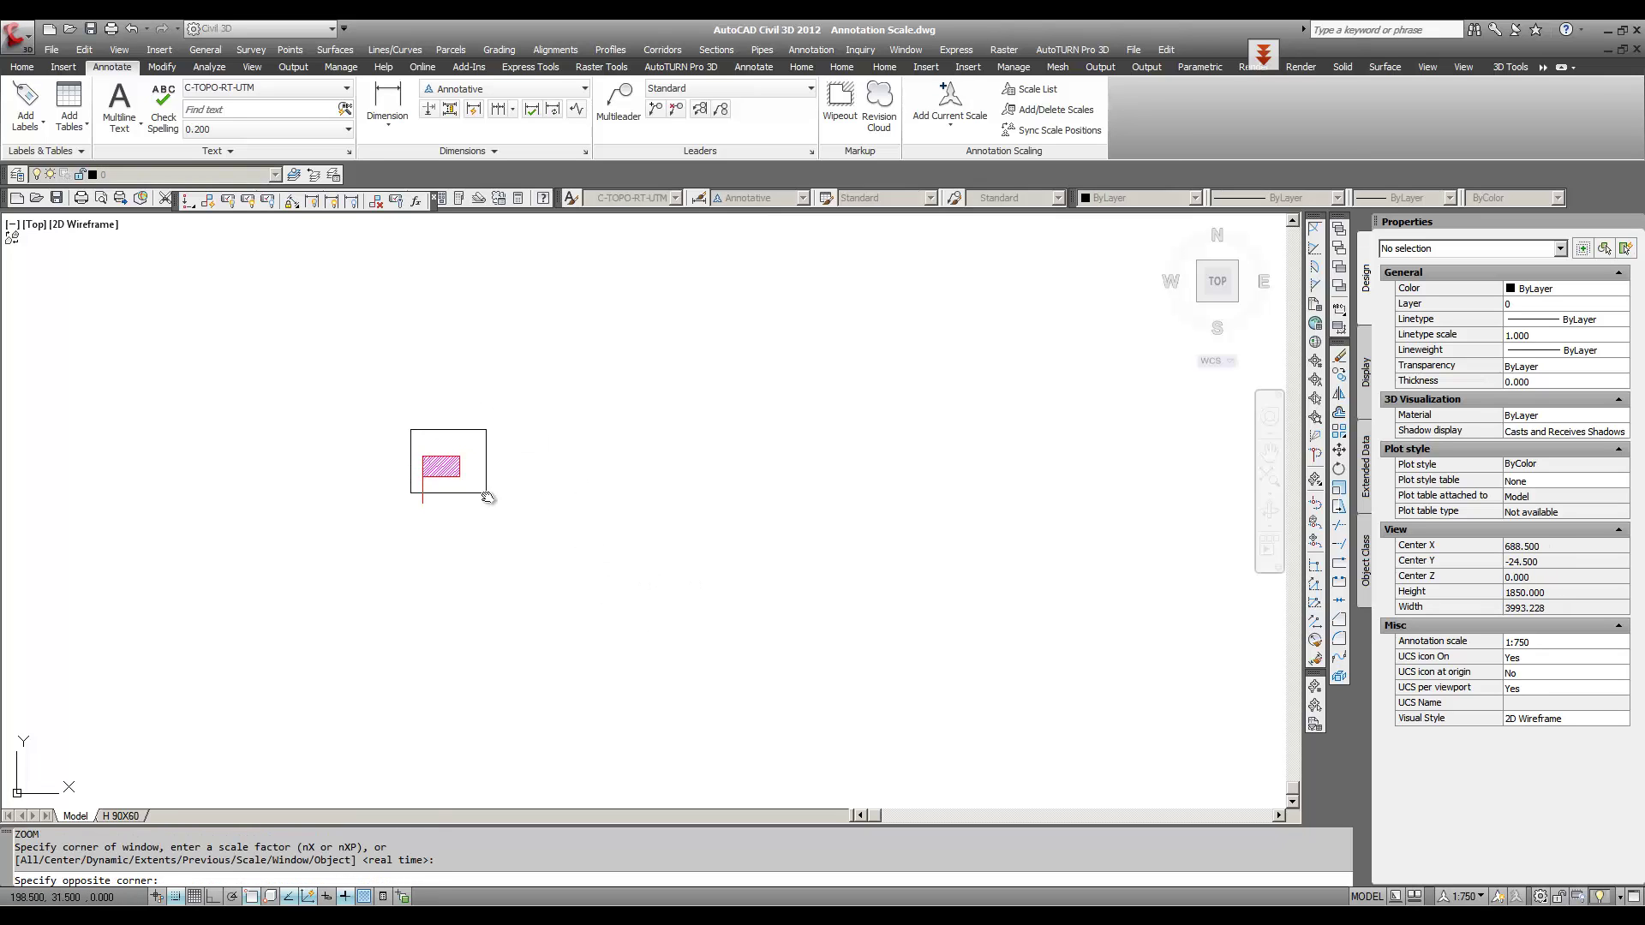
click(501, 514)
Step: Select the copy's red pole outline and confirm its base sits at 0,0
click(577, 560)
click(511, 548)
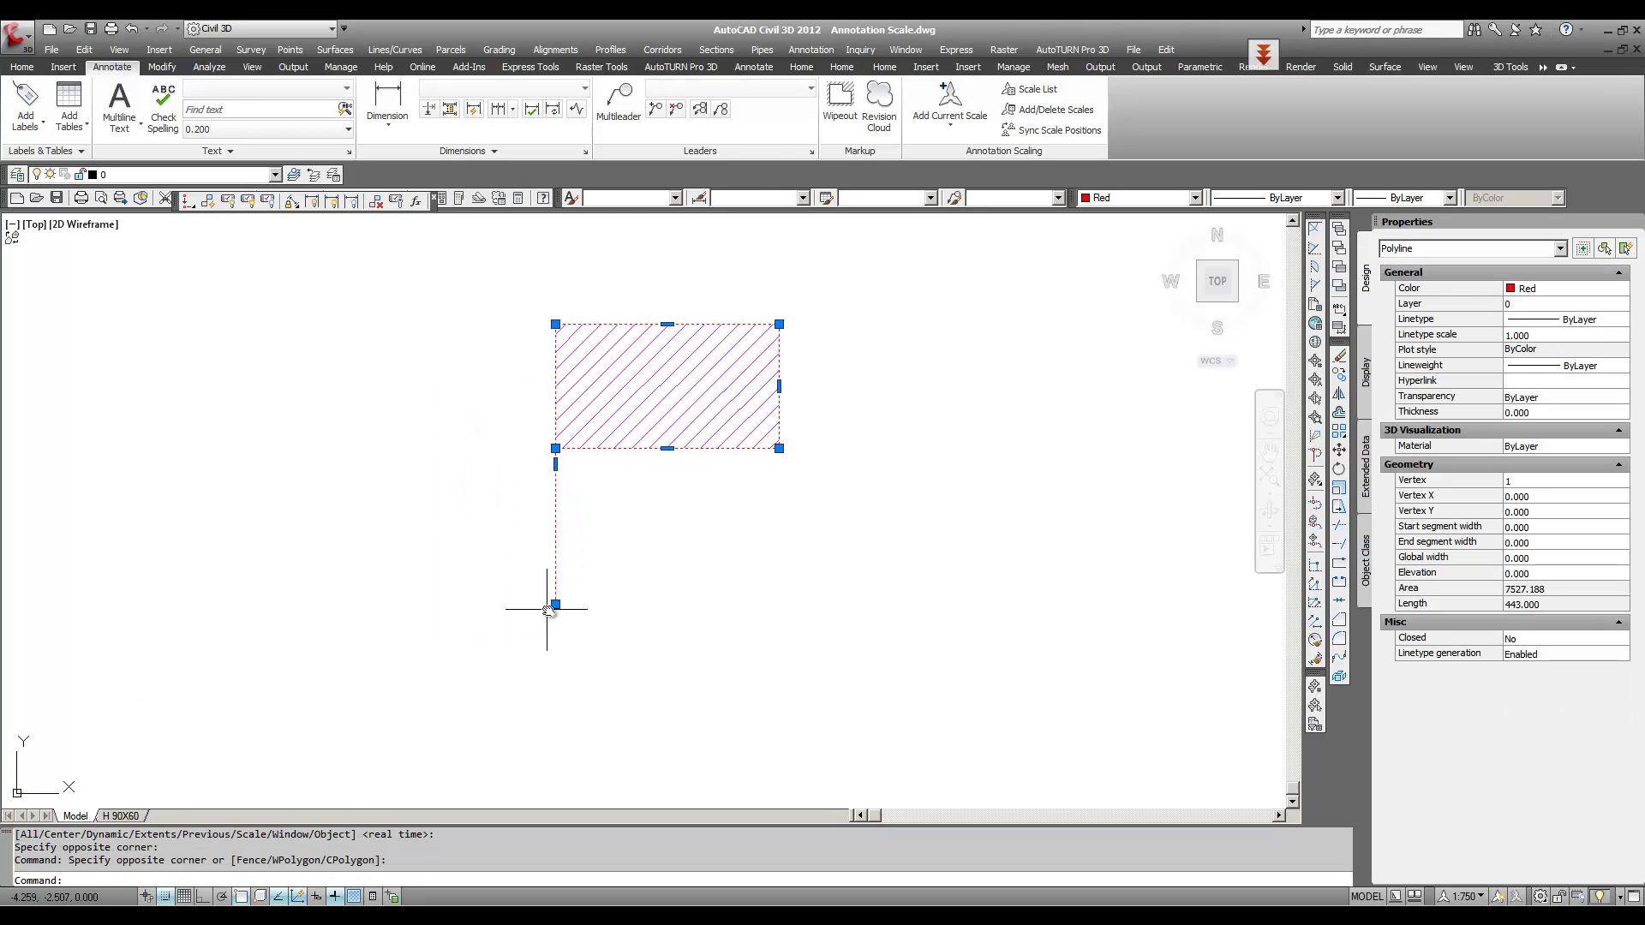
mouse_move(555, 605)
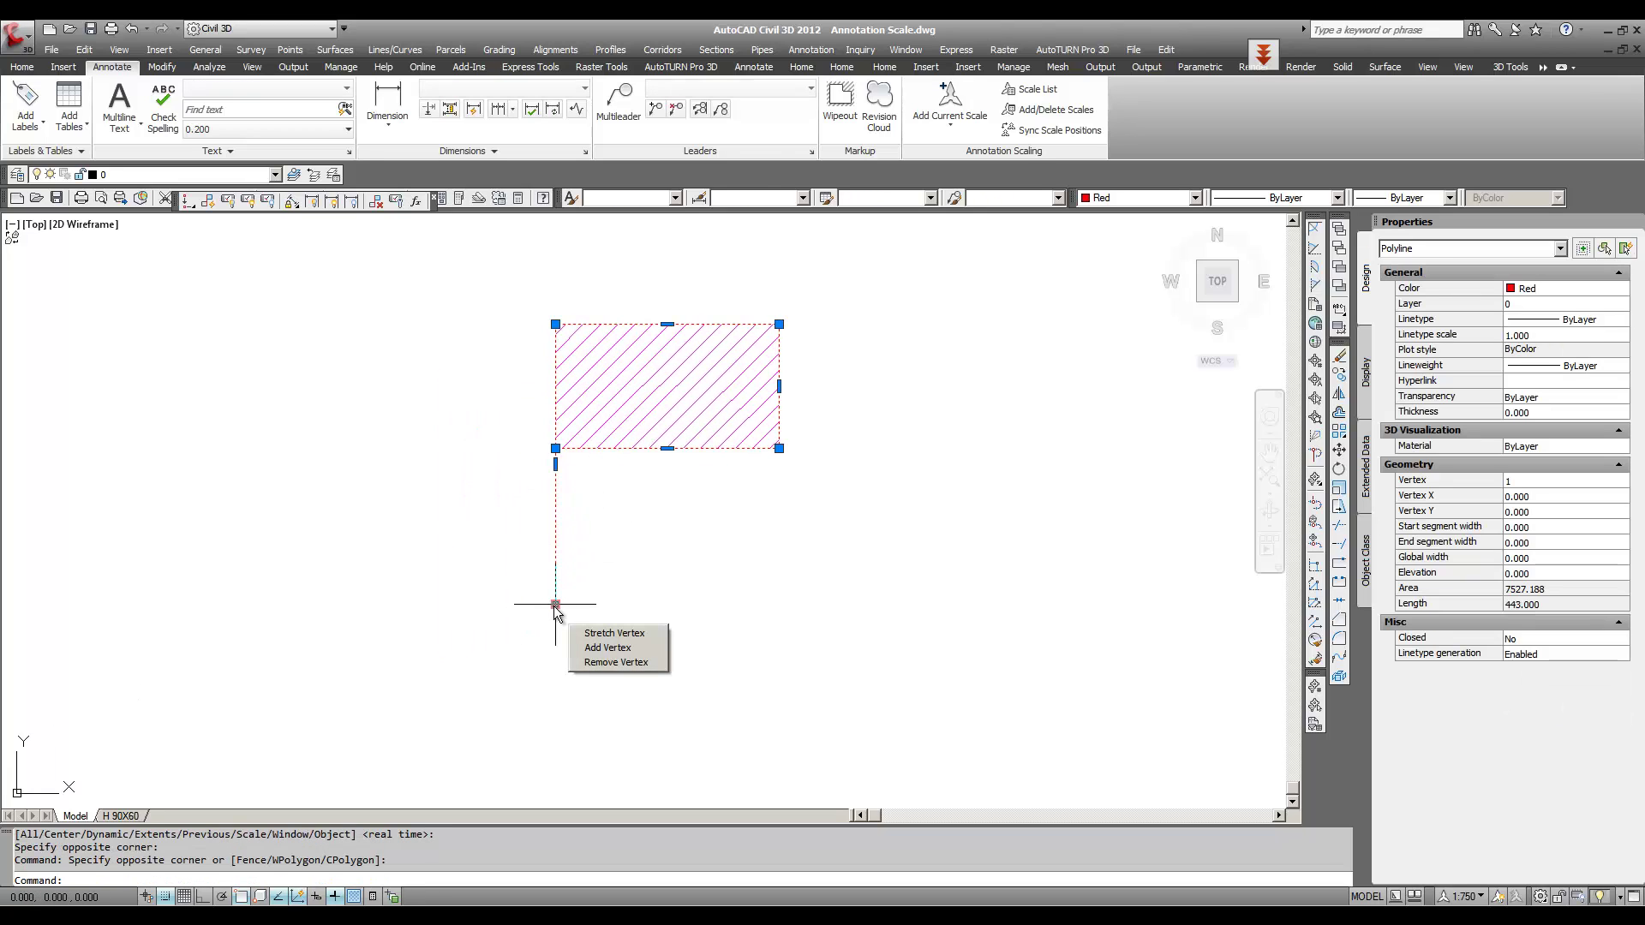
click(52, 897)
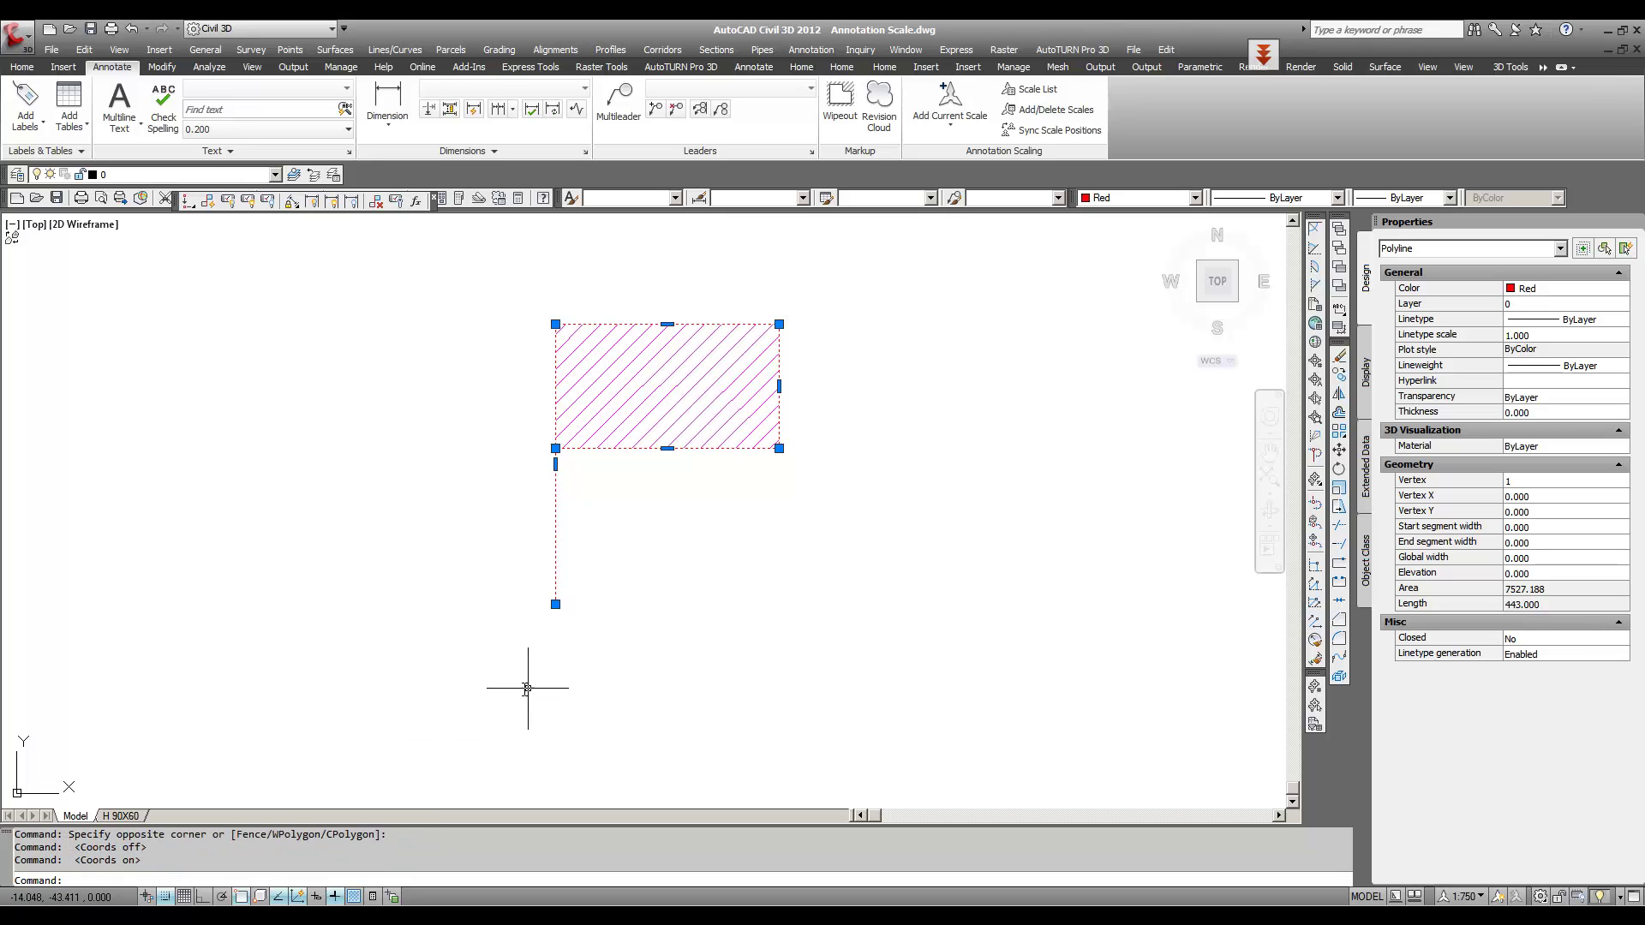
mouse_move(555, 603)
scroll(599, 604, down, 4)
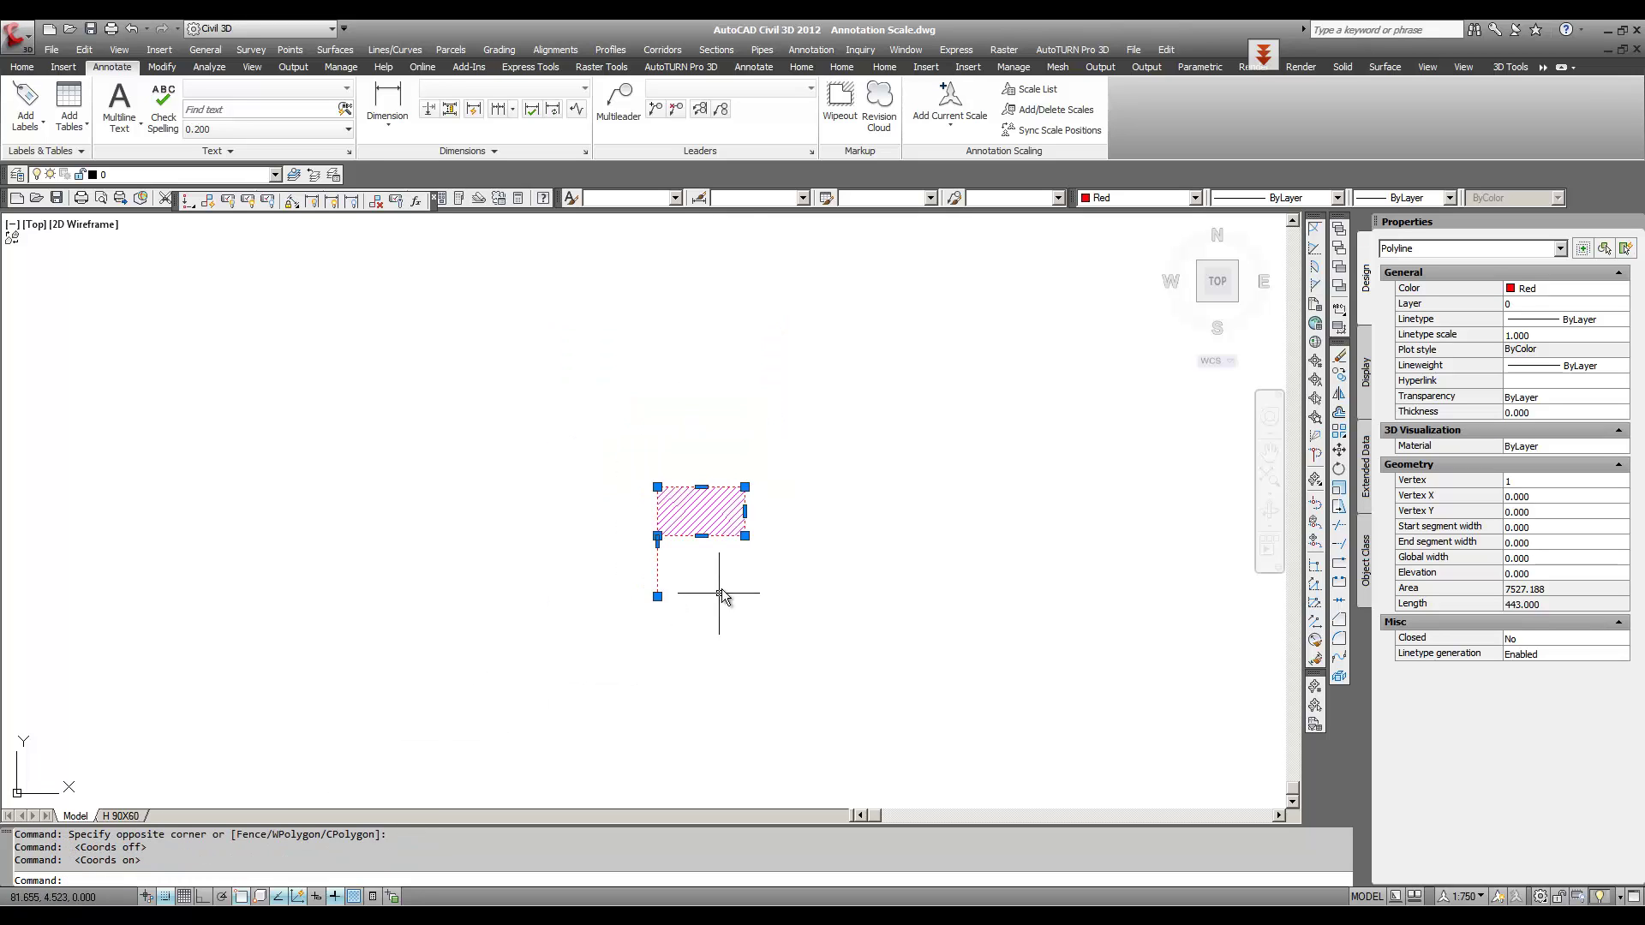
key(Escape)
Step: WBLOCK the flag copy to bandera.dwg, converting it to a block and replacing the existing file
text(w)
key(Return)
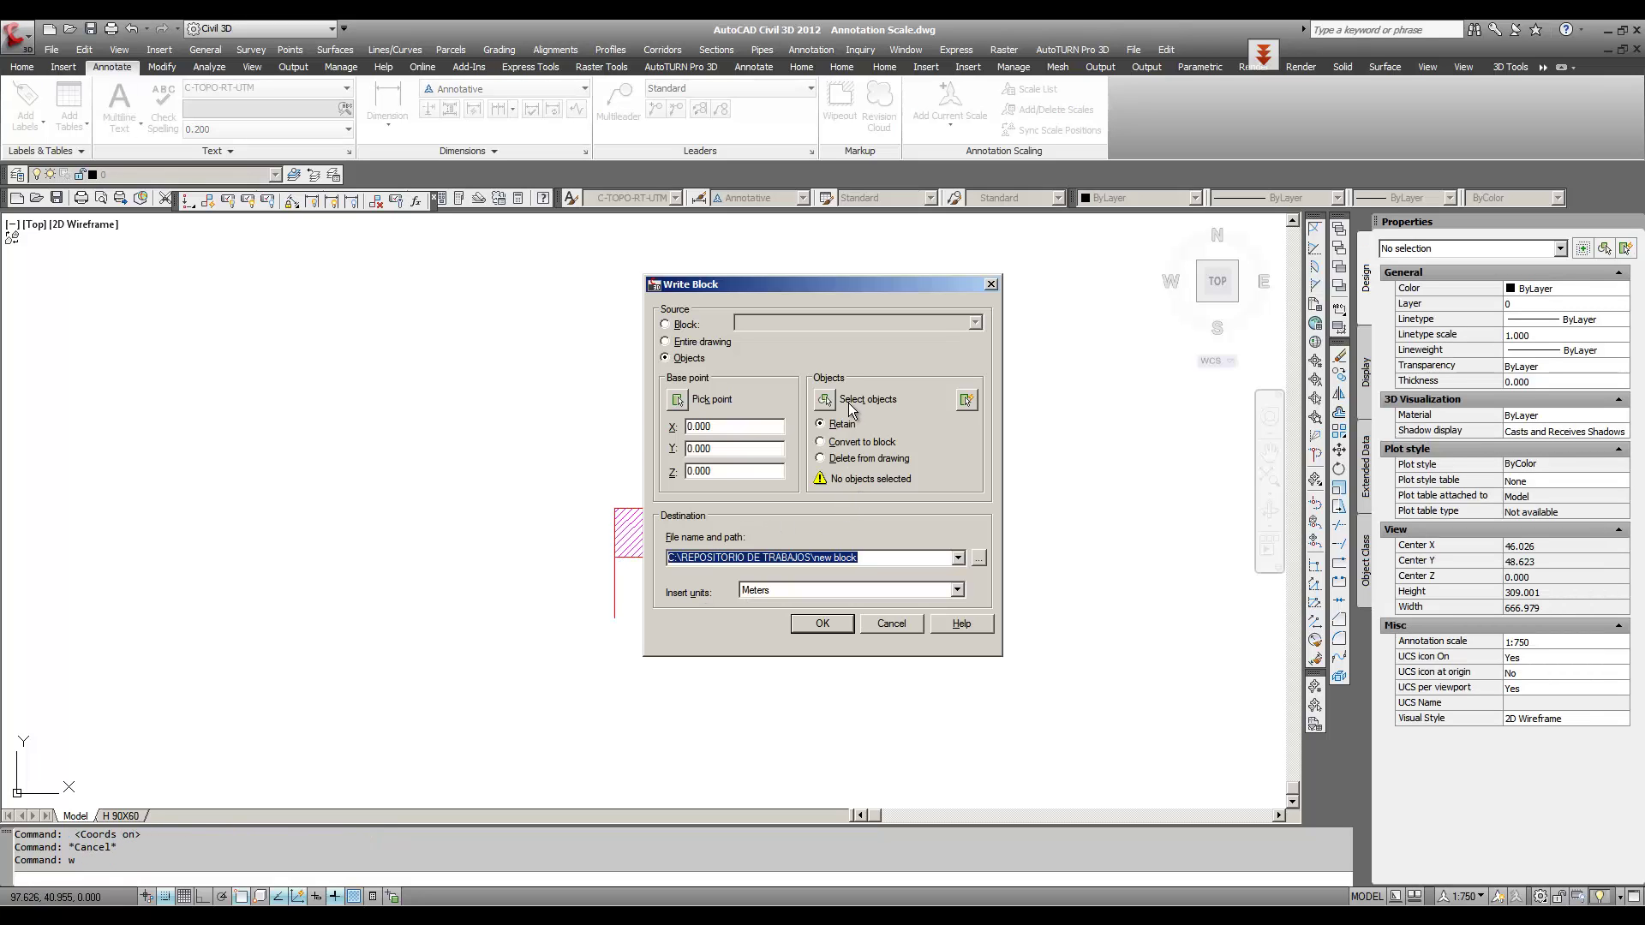
click(824, 400)
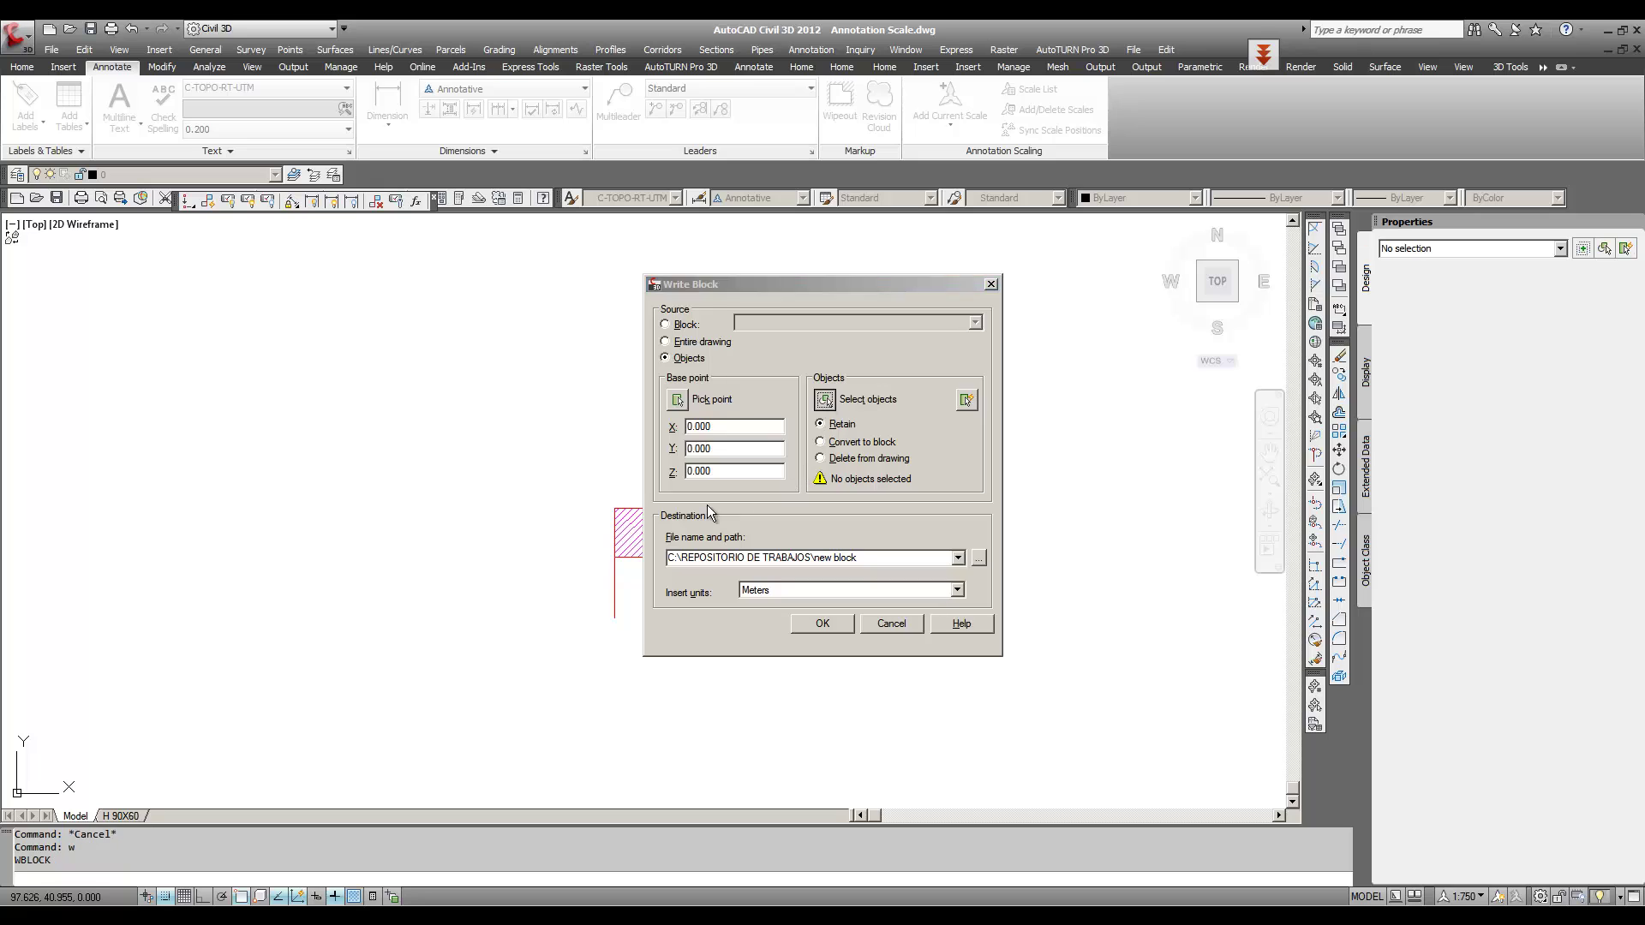
click(753, 452)
click(569, 654)
key(Return)
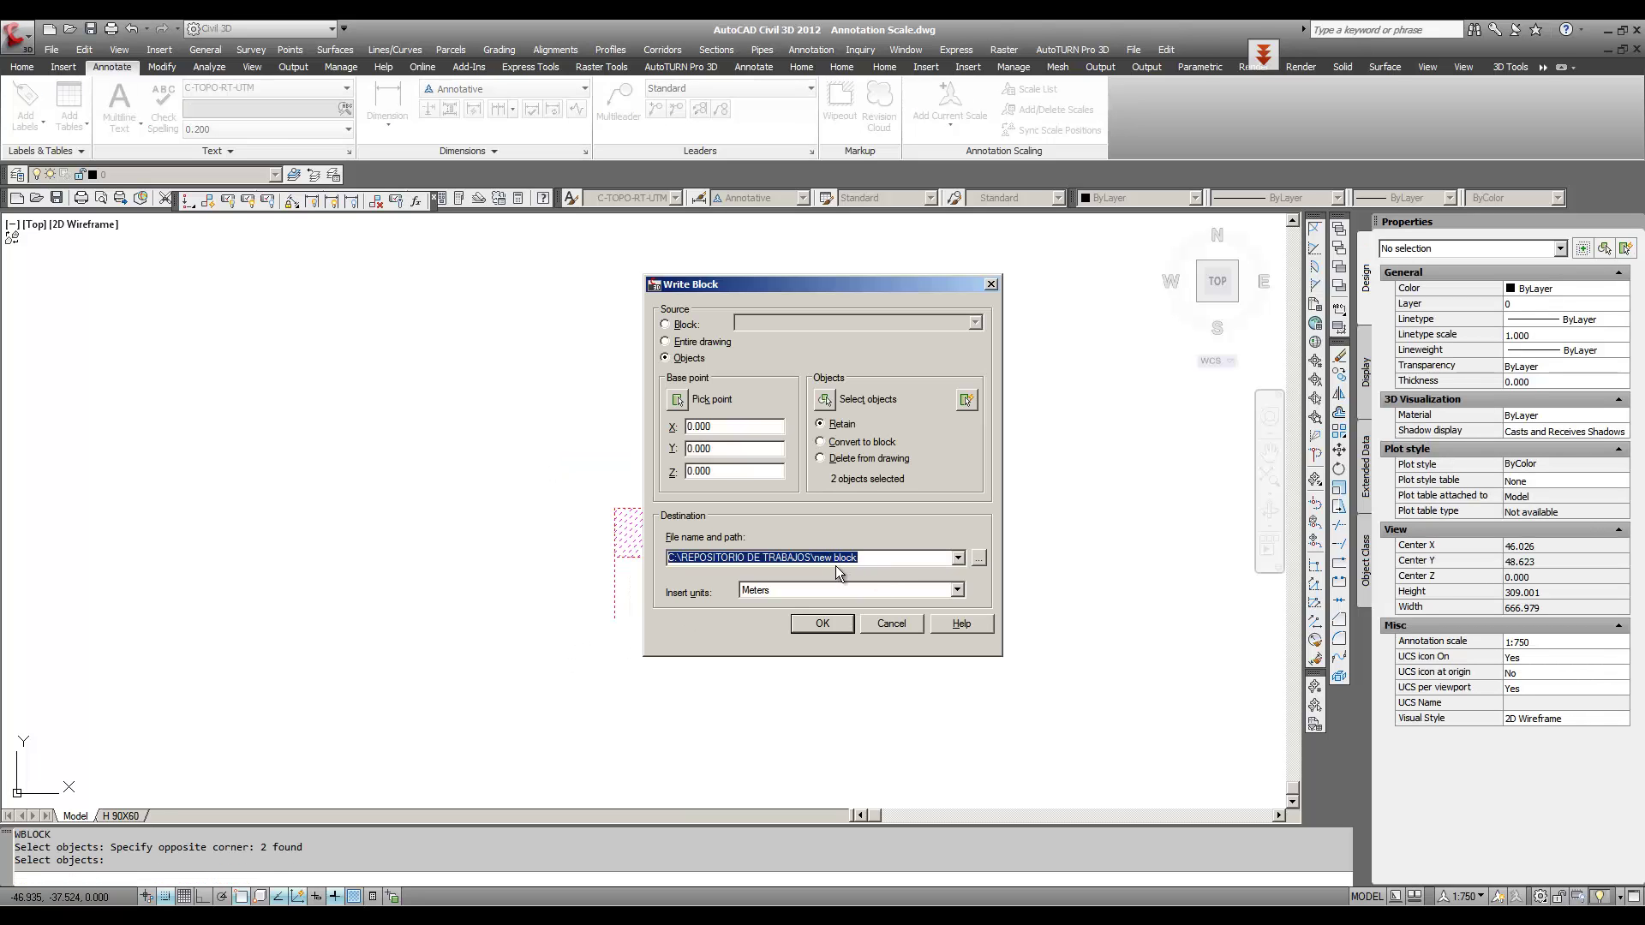
click(835, 559)
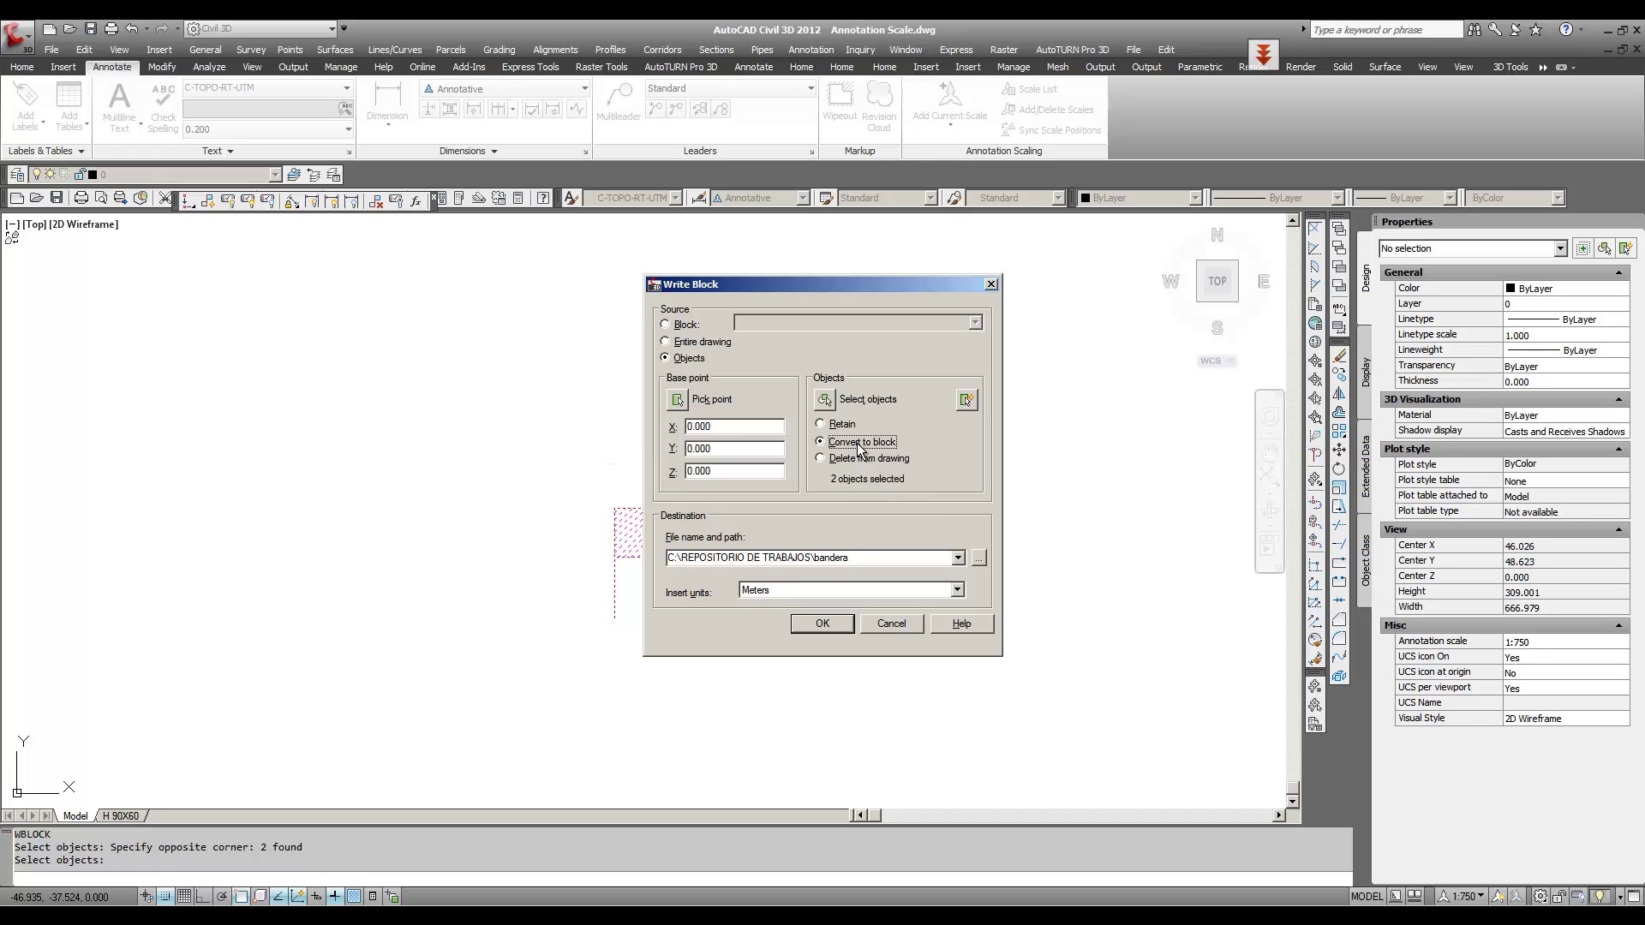
click(825, 625)
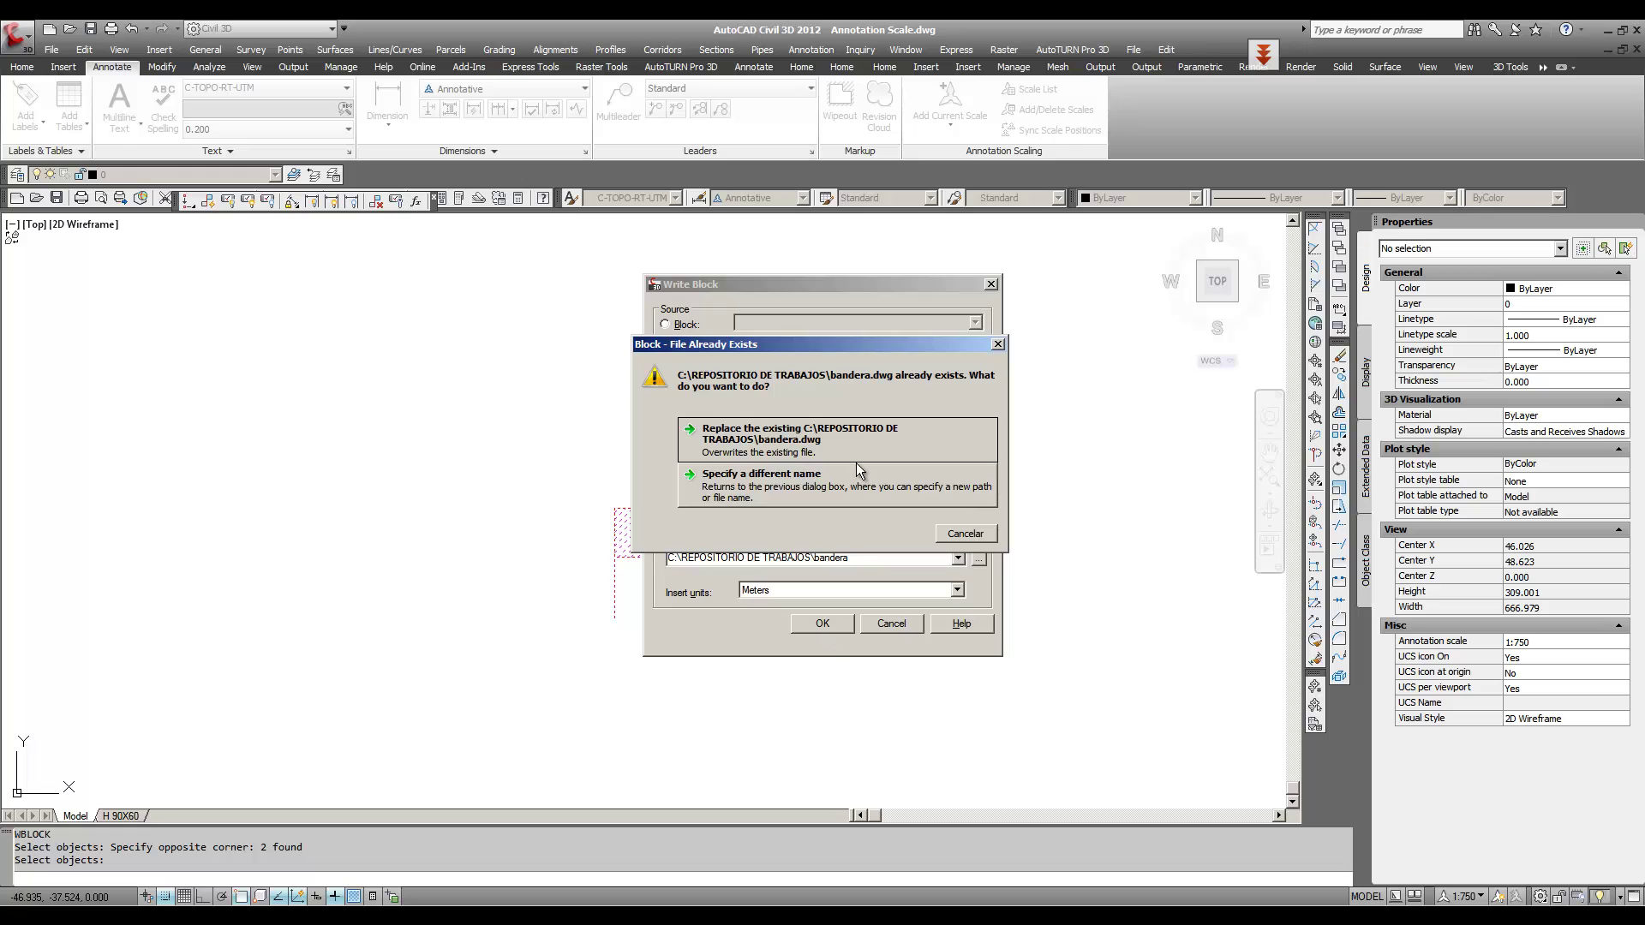
click(847, 435)
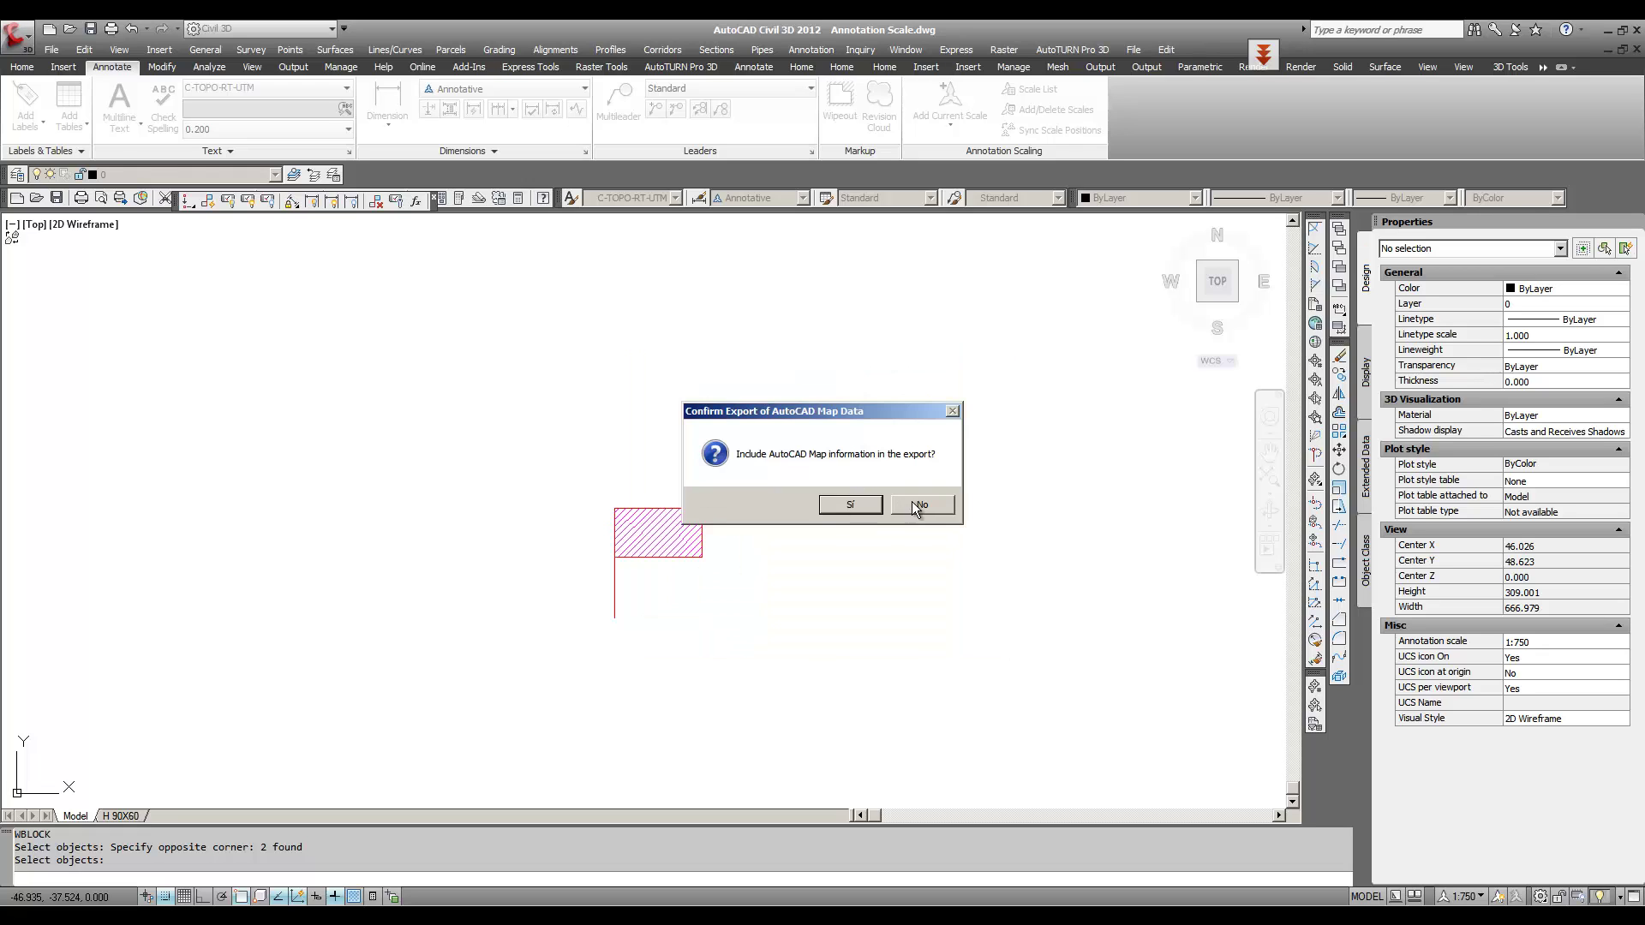
click(917, 508)
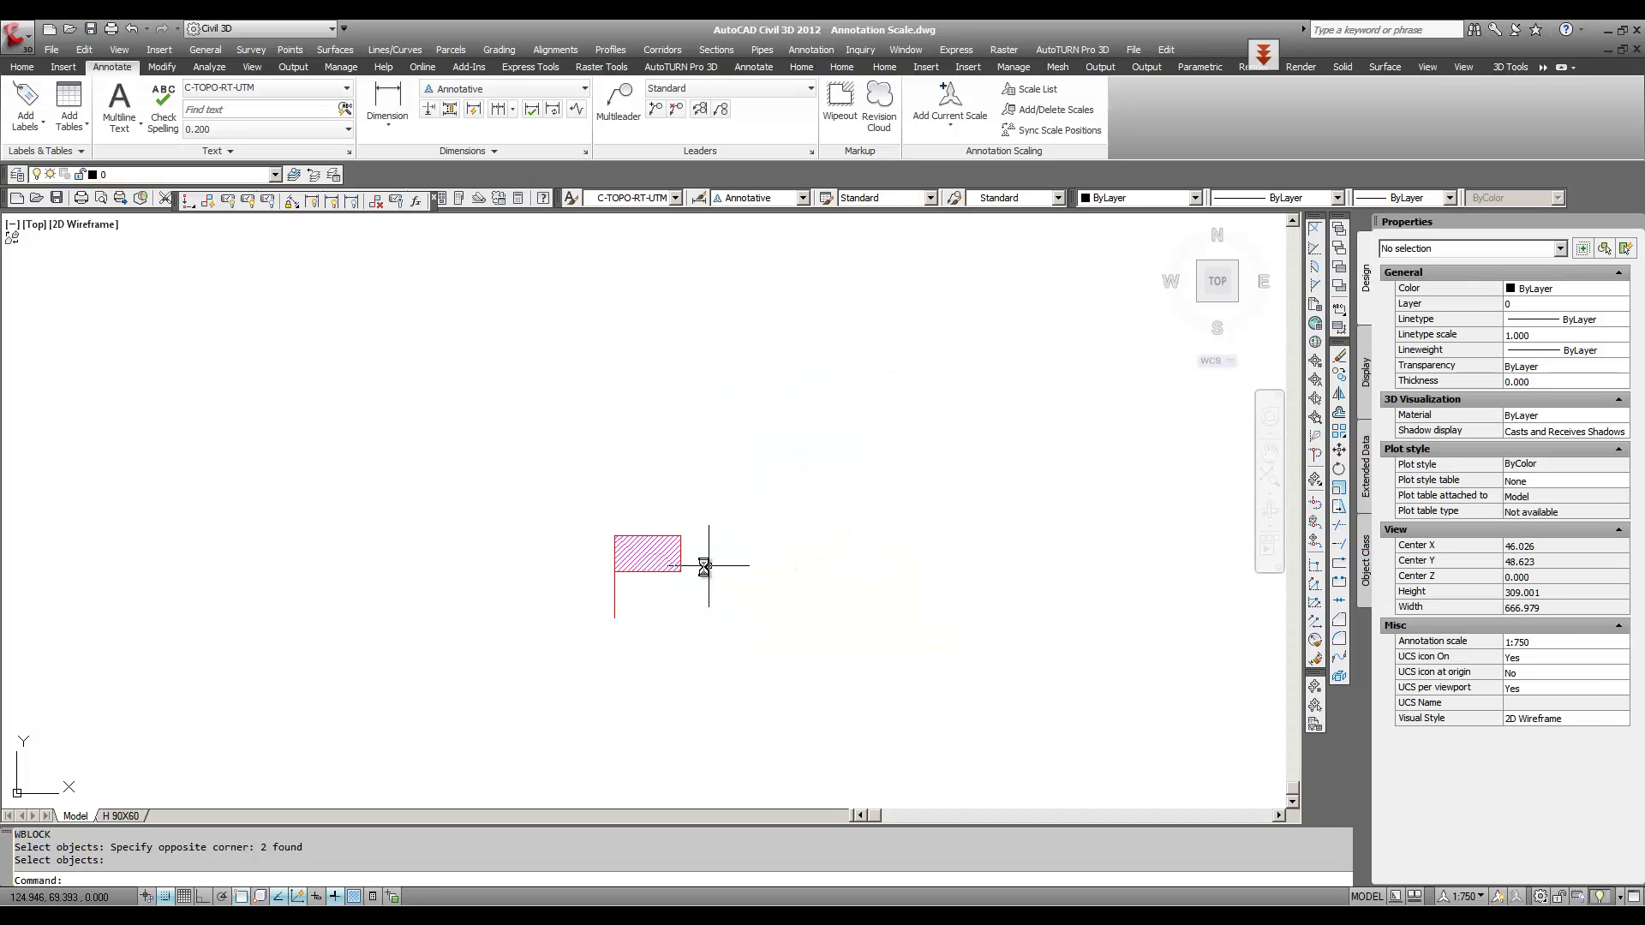
Step: Move the bandera block from its pole base onto the satellite image near the building
click(680, 562)
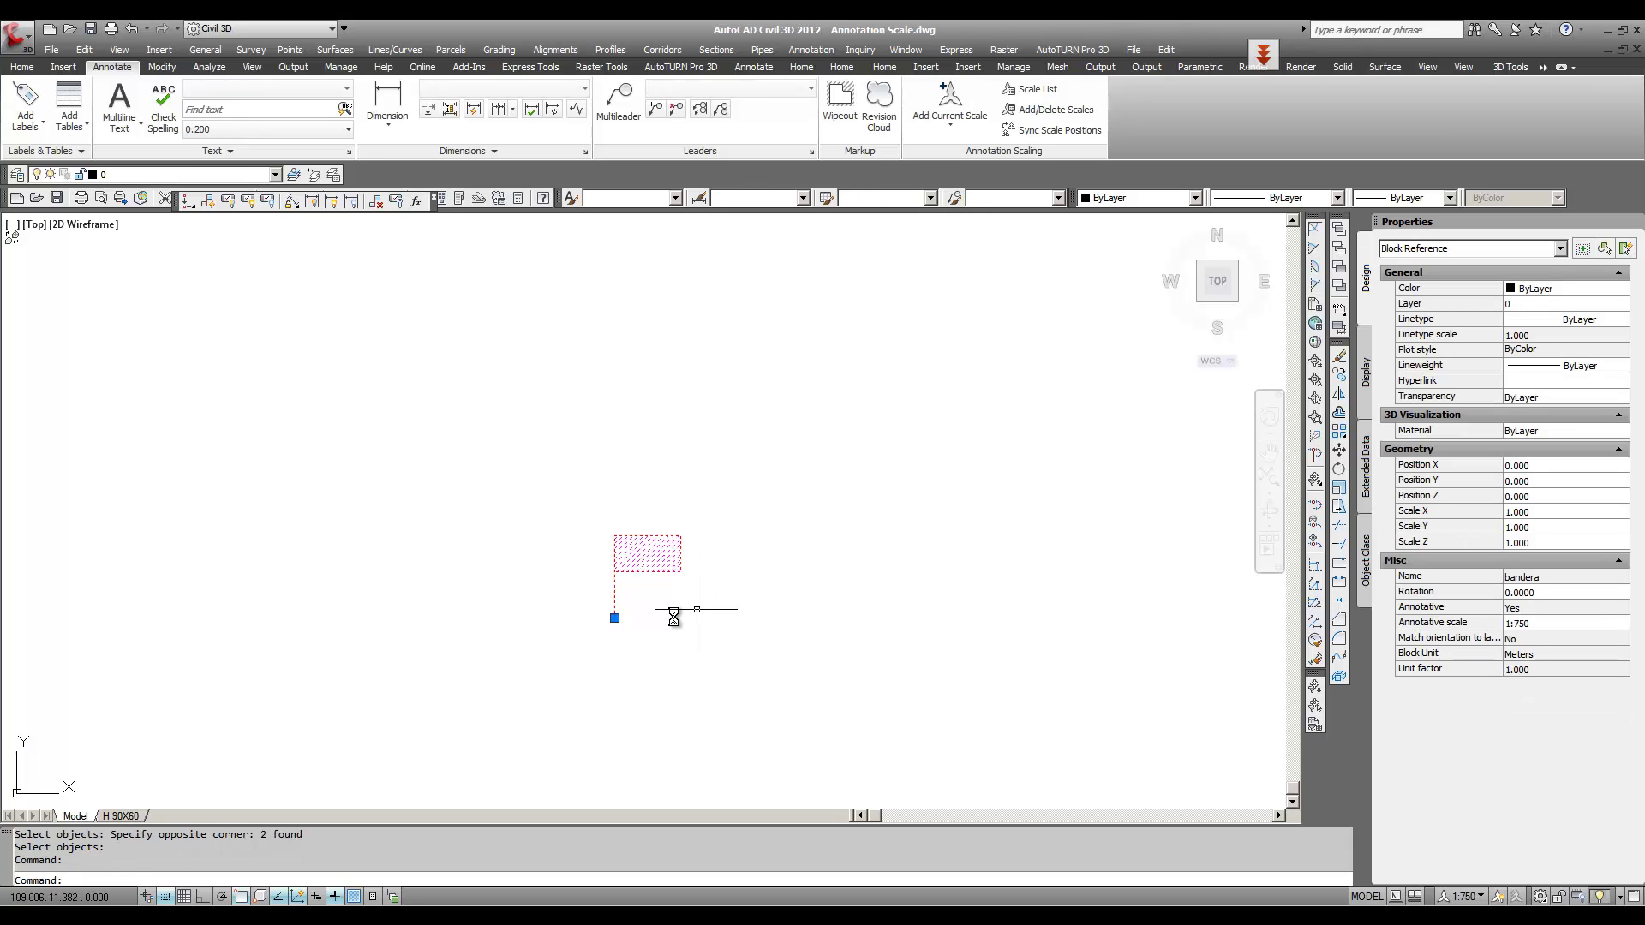
key(Escape)
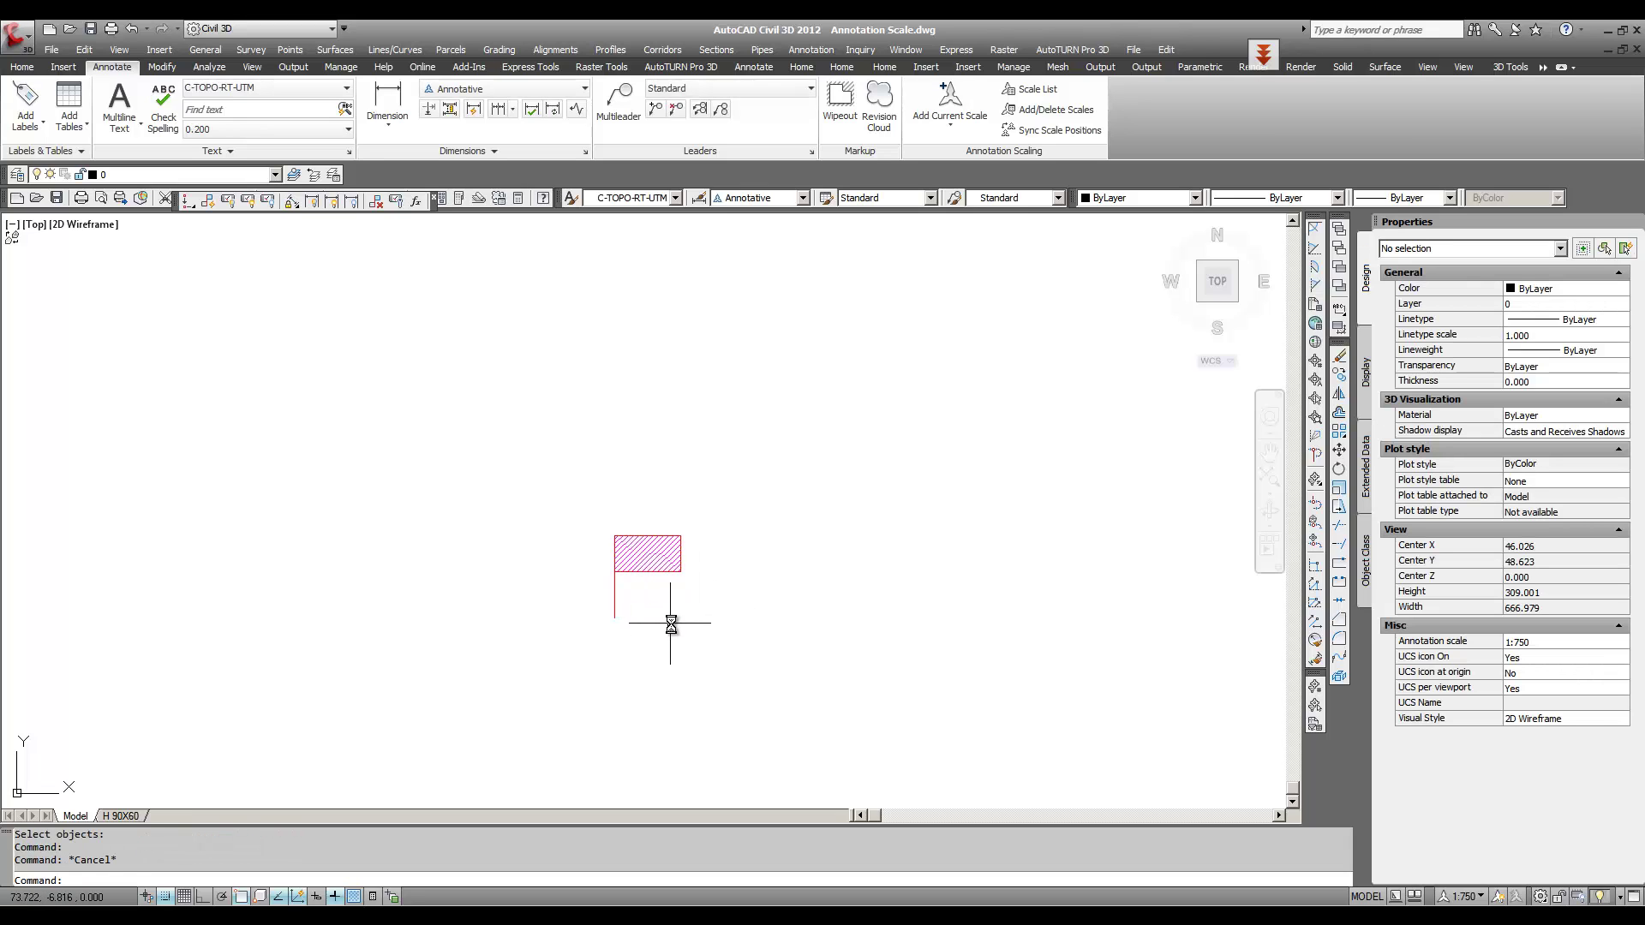
text(m)
key(Return)
drag(668, 567, 621, 606)
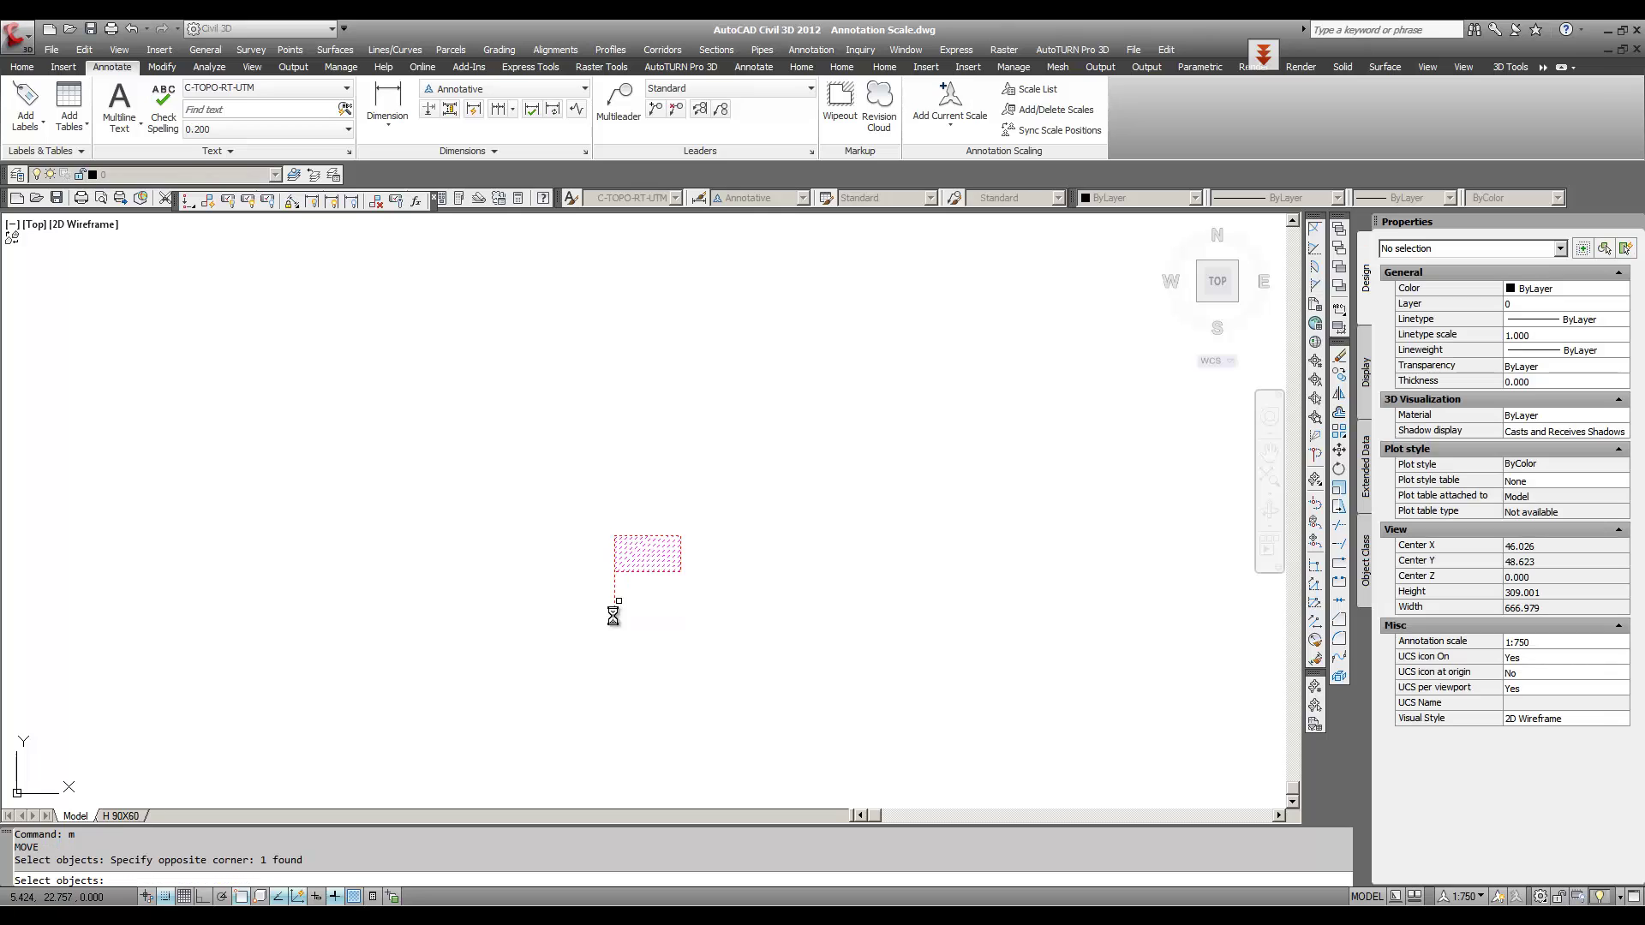
key(Return)
click(614, 617)
scroll(771, 600, down, 10)
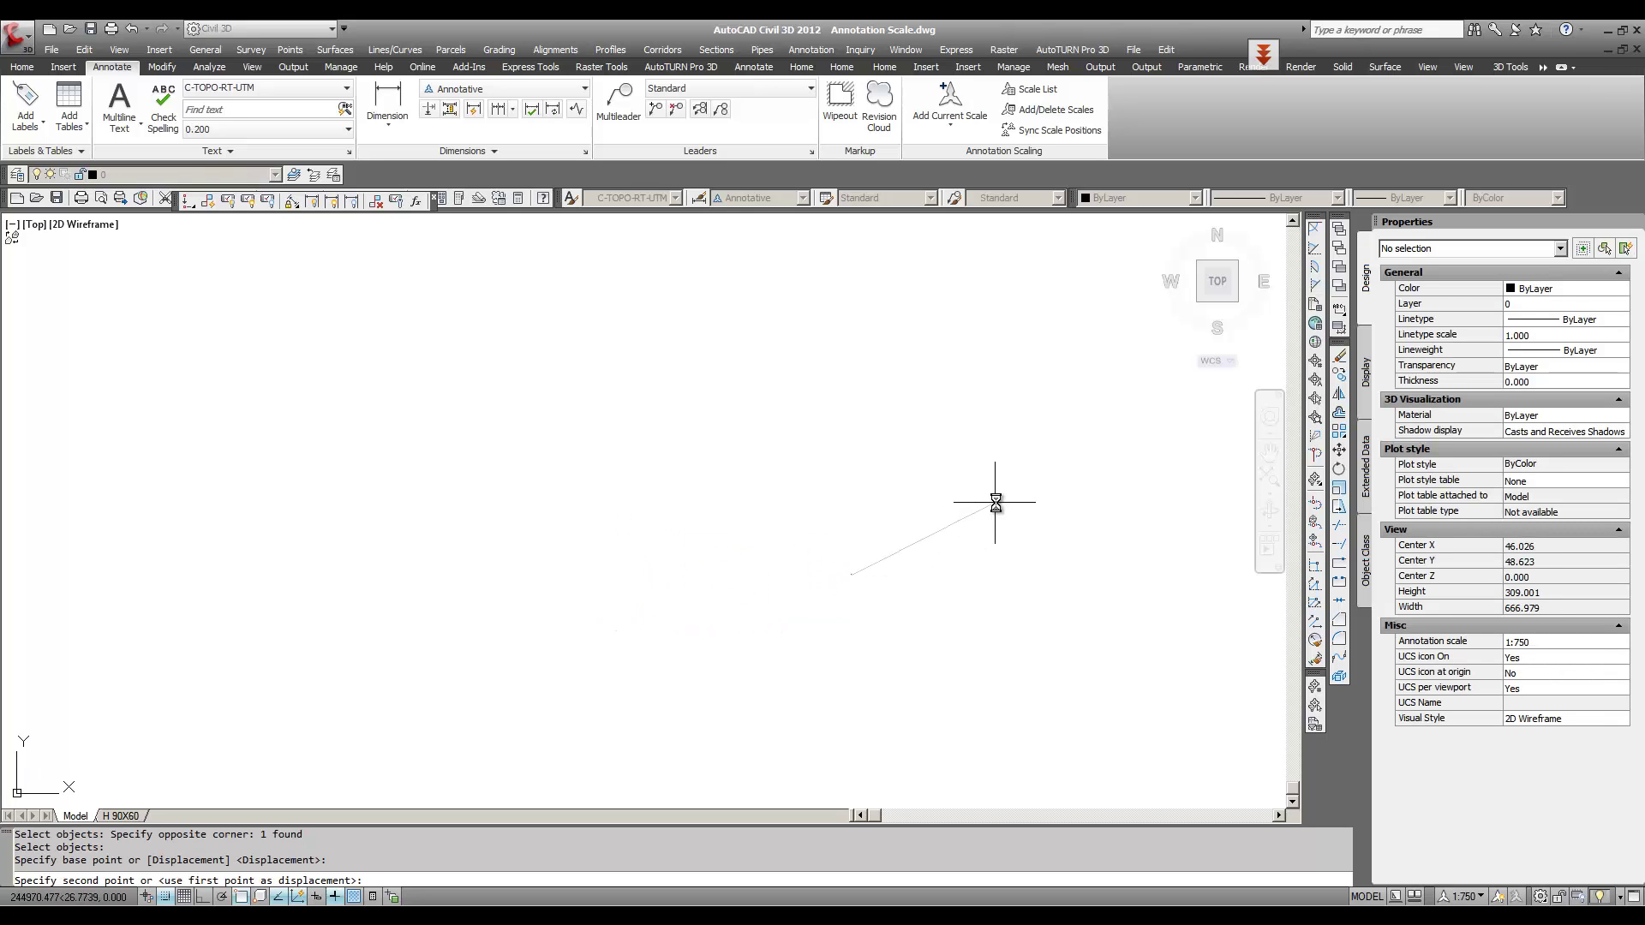
middle_drag(1090, 496, 563, 706)
scroll(708, 392, up, 3)
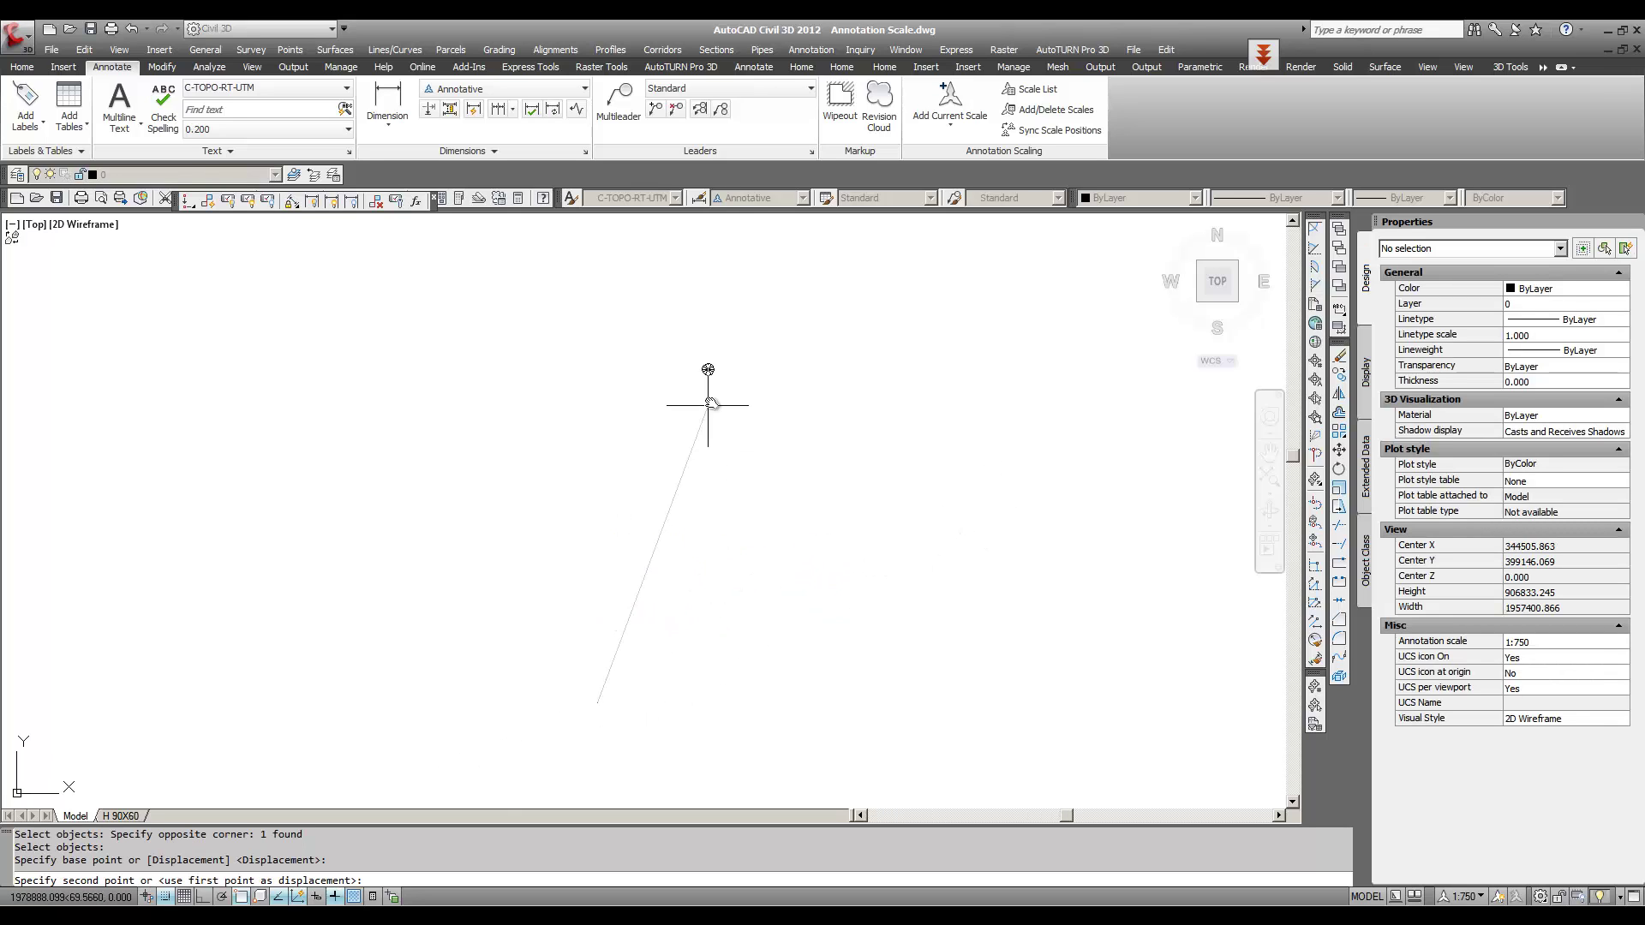
scroll(709, 445, up, 2)
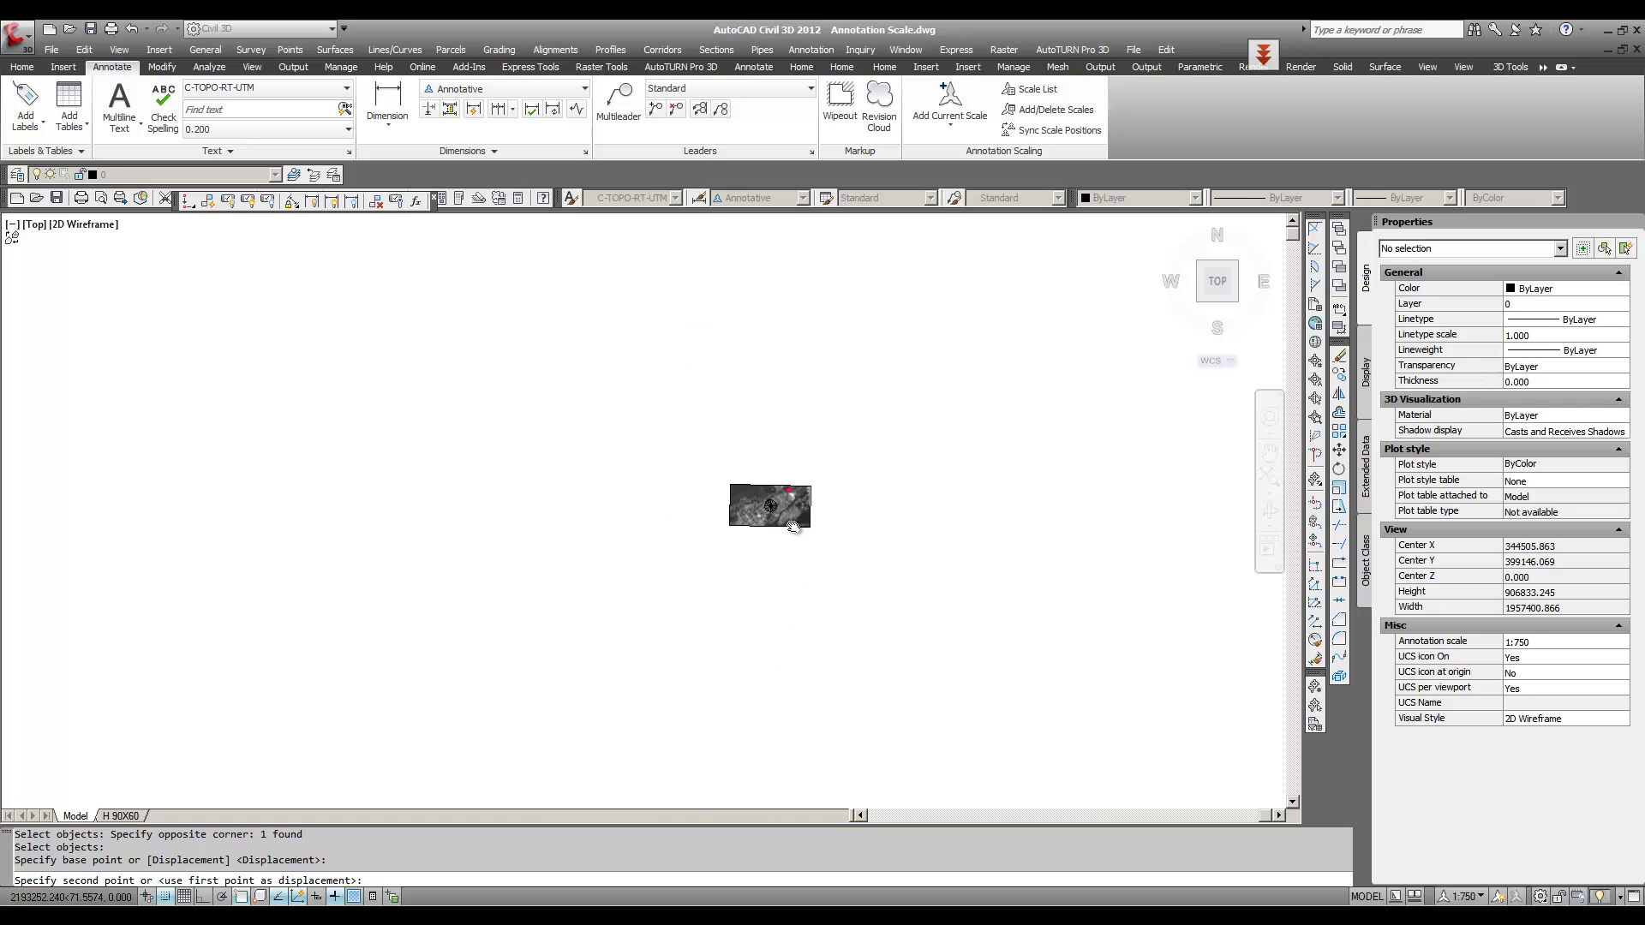
scroll(709, 428, up, 2)
scroll(711, 379, up, 1)
scroll(710, 380, up, 2)
middle_drag(710, 380, 656, 518)
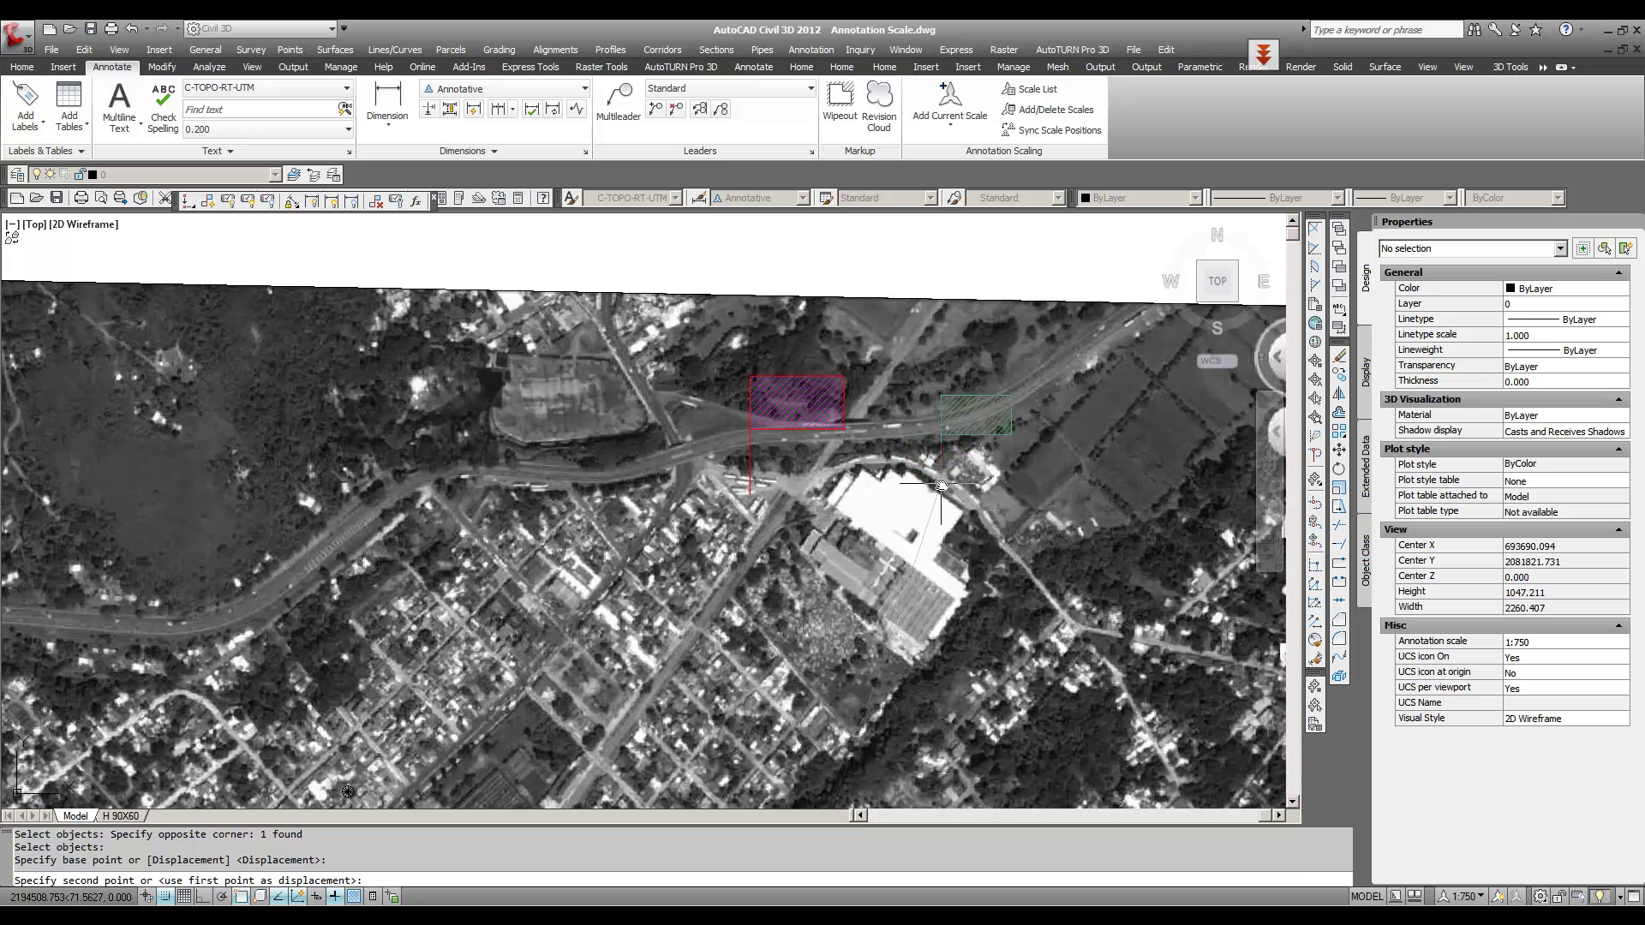
click(927, 493)
middle_drag(830, 452, 838, 509)
Step: Erase the original hatched flag with a selection window
text(e)
key(Return)
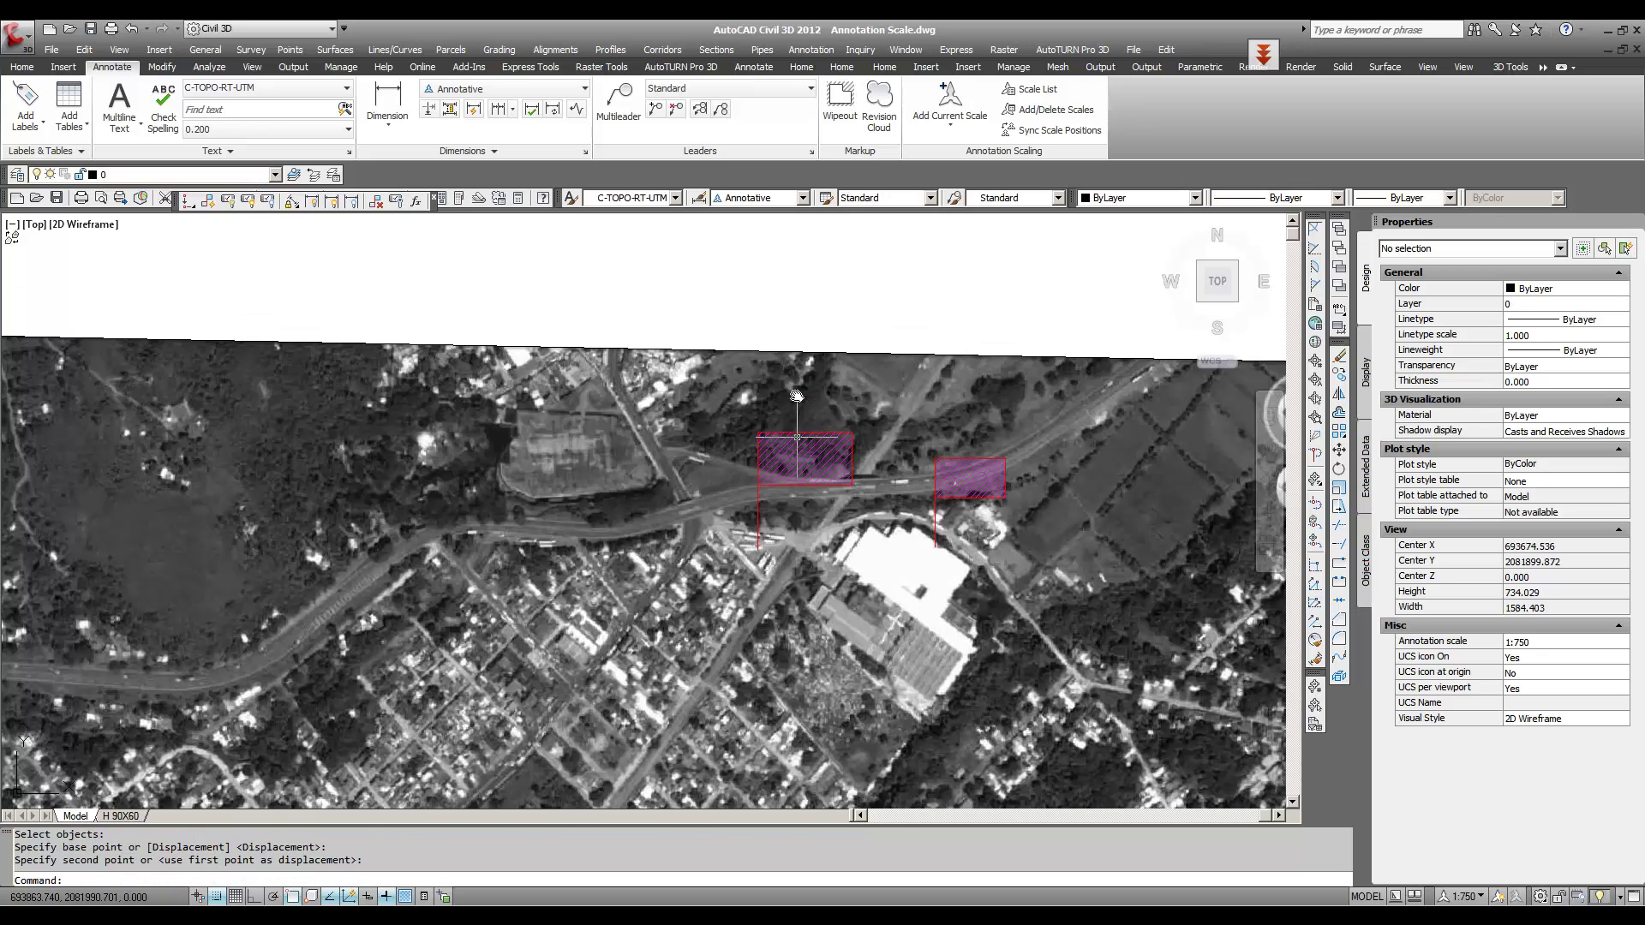
click(696, 288)
click(848, 601)
key(Return)
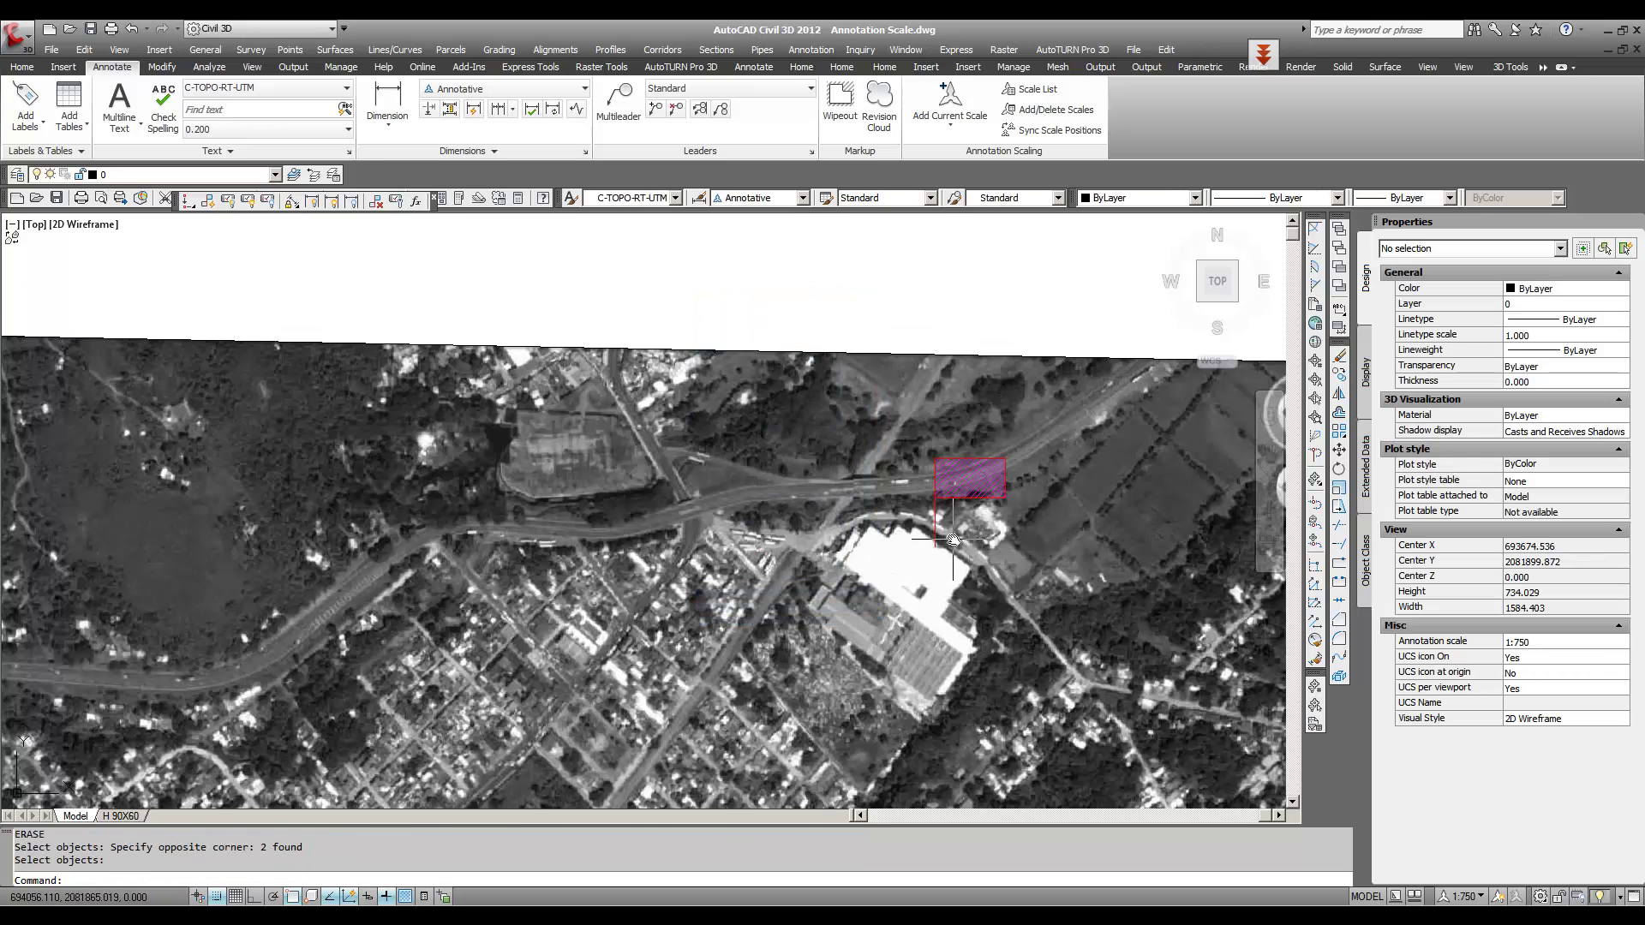
middle_drag(972, 565, 891, 566)
Step: Check the bandera block's Annotative property, then double-click it to edit its block definition
click(865, 501)
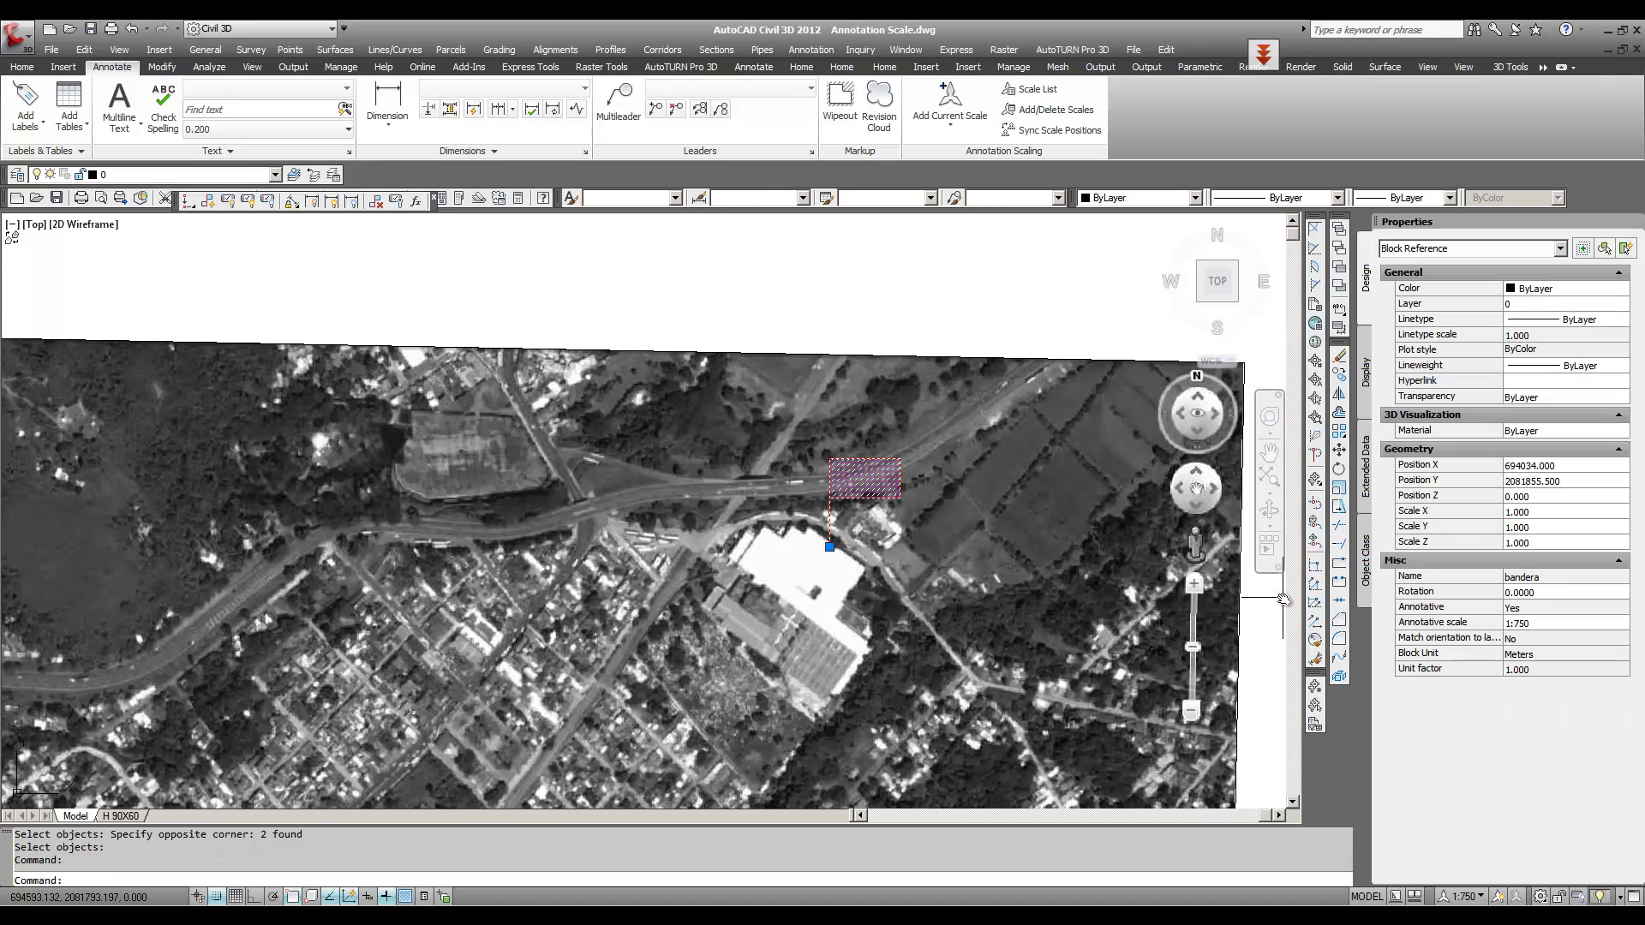
click(1545, 610)
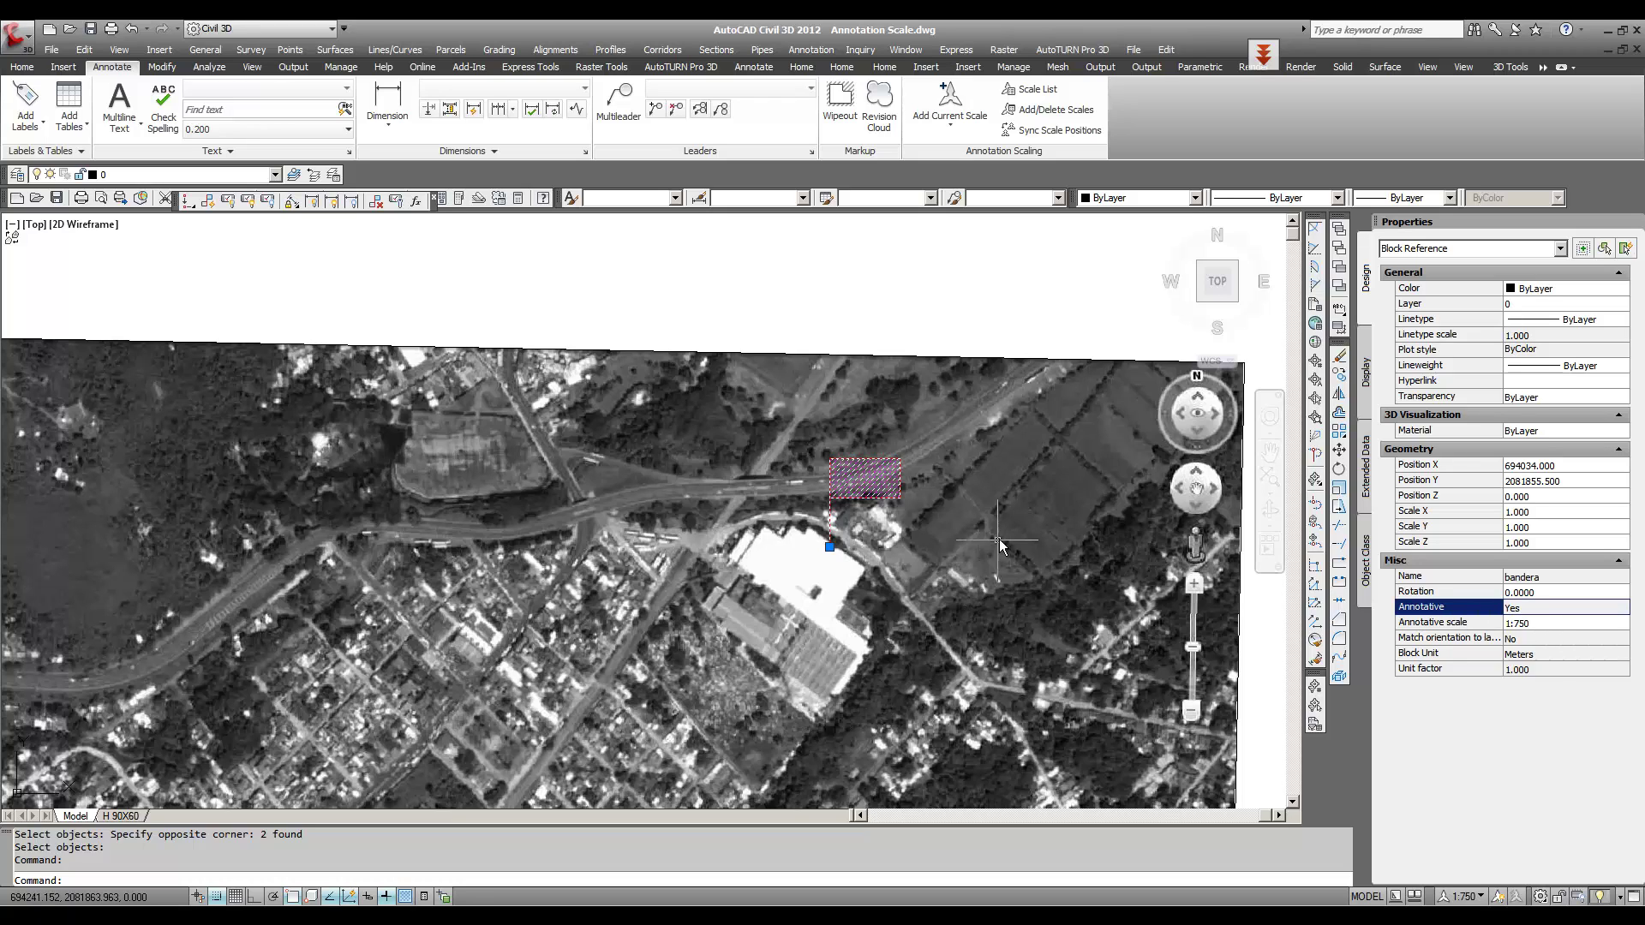
key(Escape)
click(881, 515)
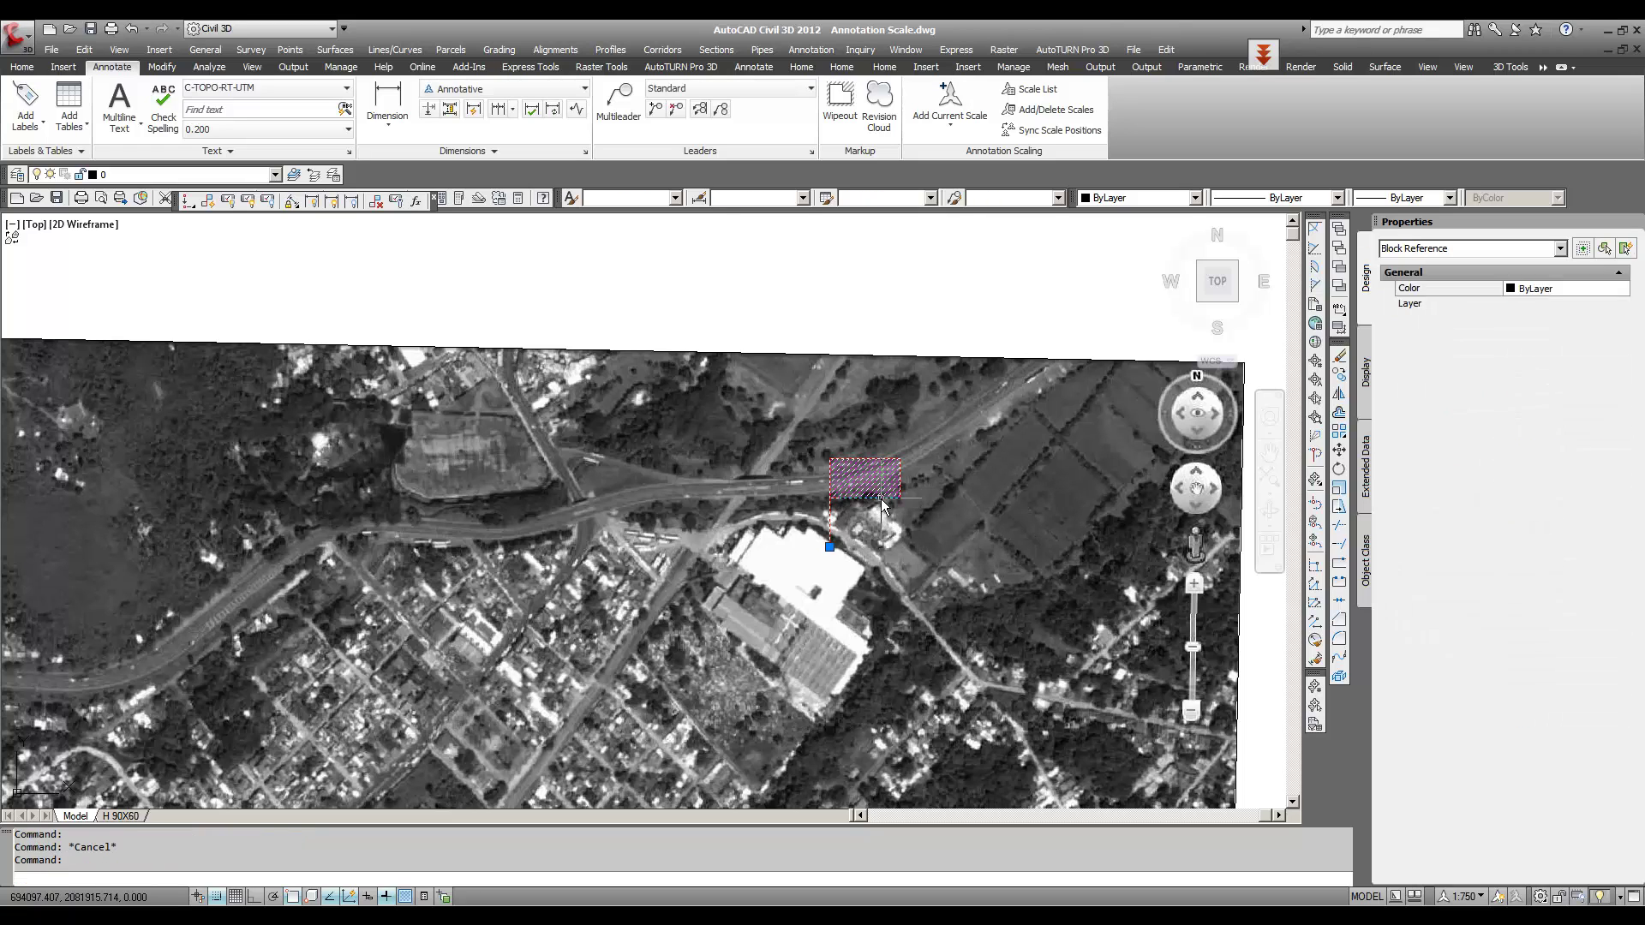
double_click(880, 500)
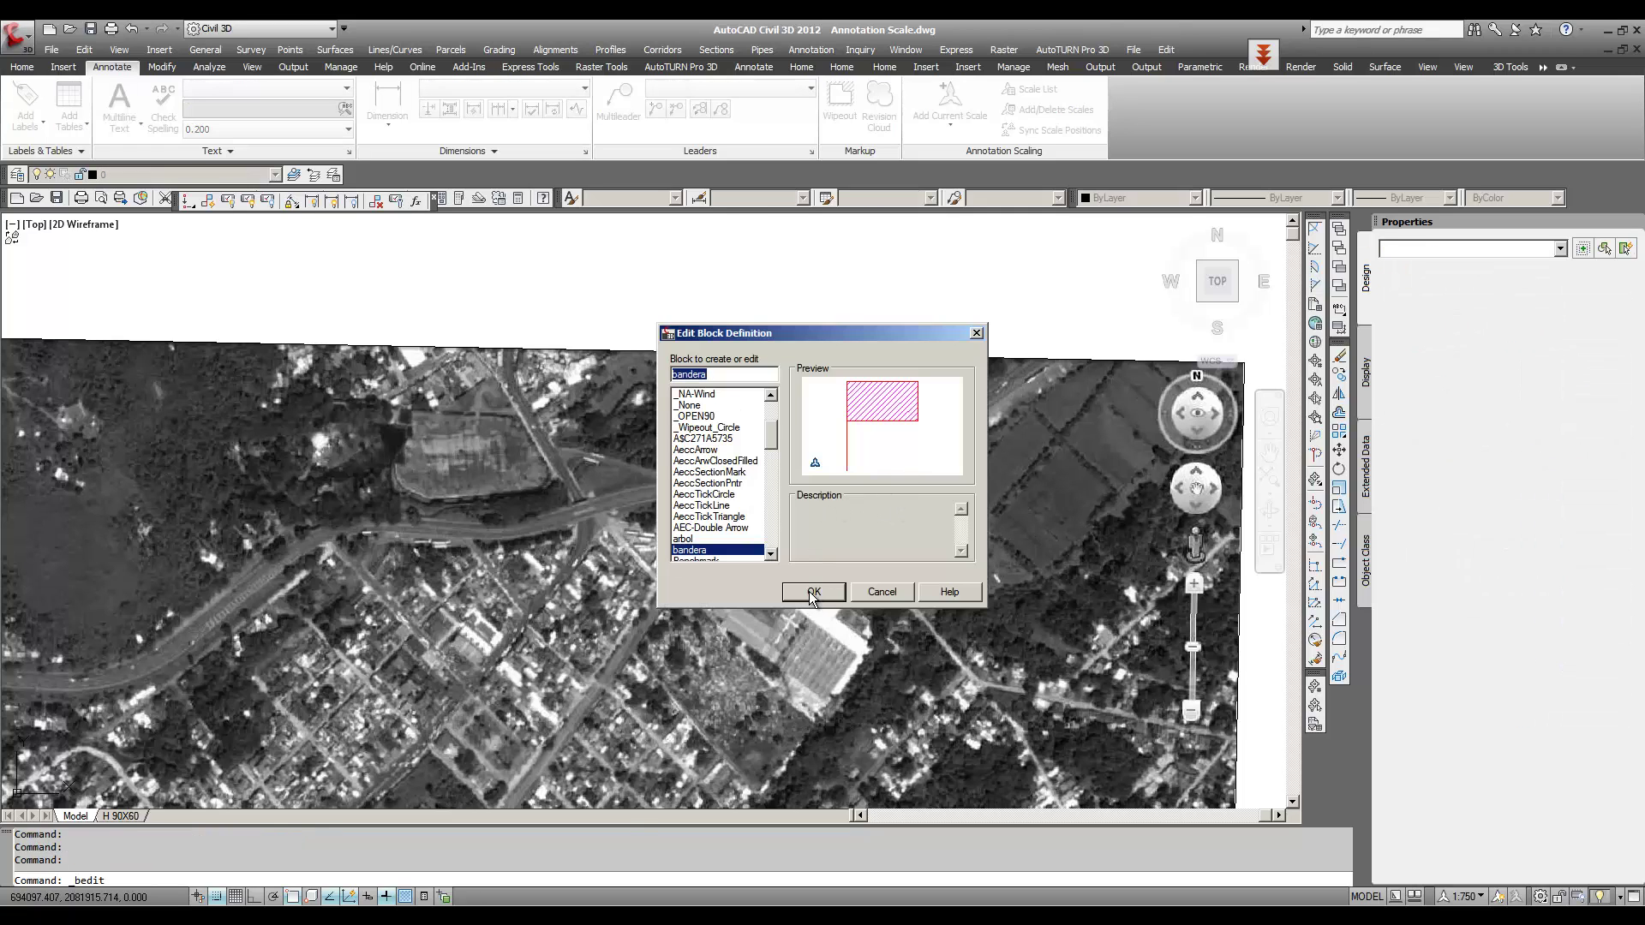
Step: Open the bandera block in the Block Editor, keep it Annotative, and select its ANSI31 hatch
click(812, 592)
click(908, 574)
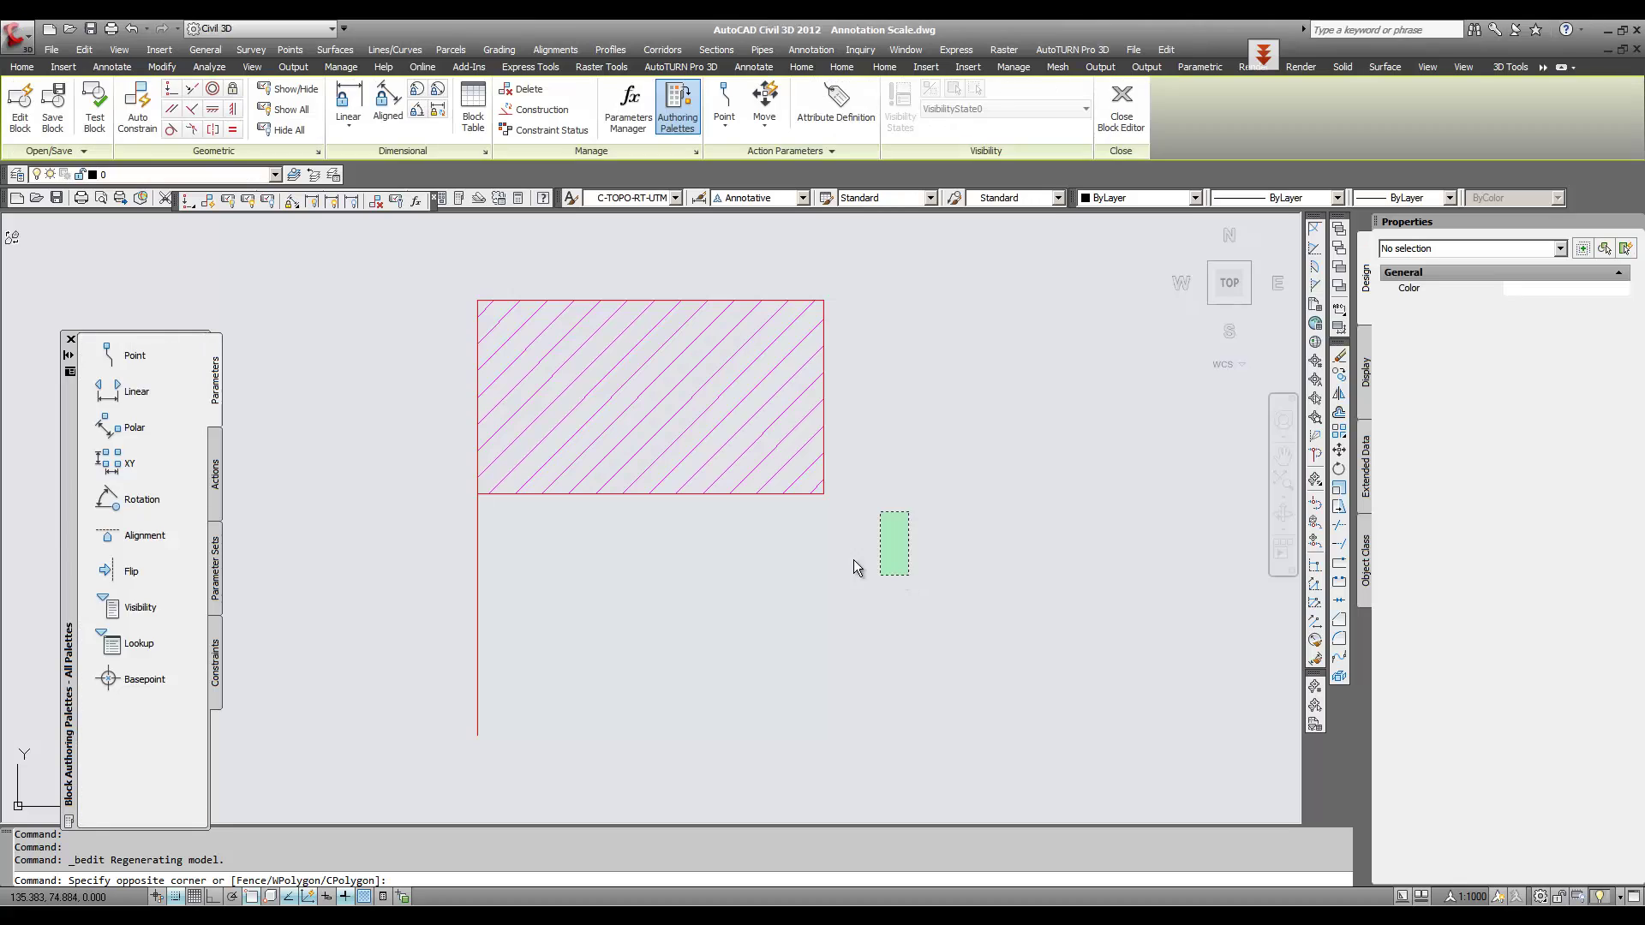
click(854, 558)
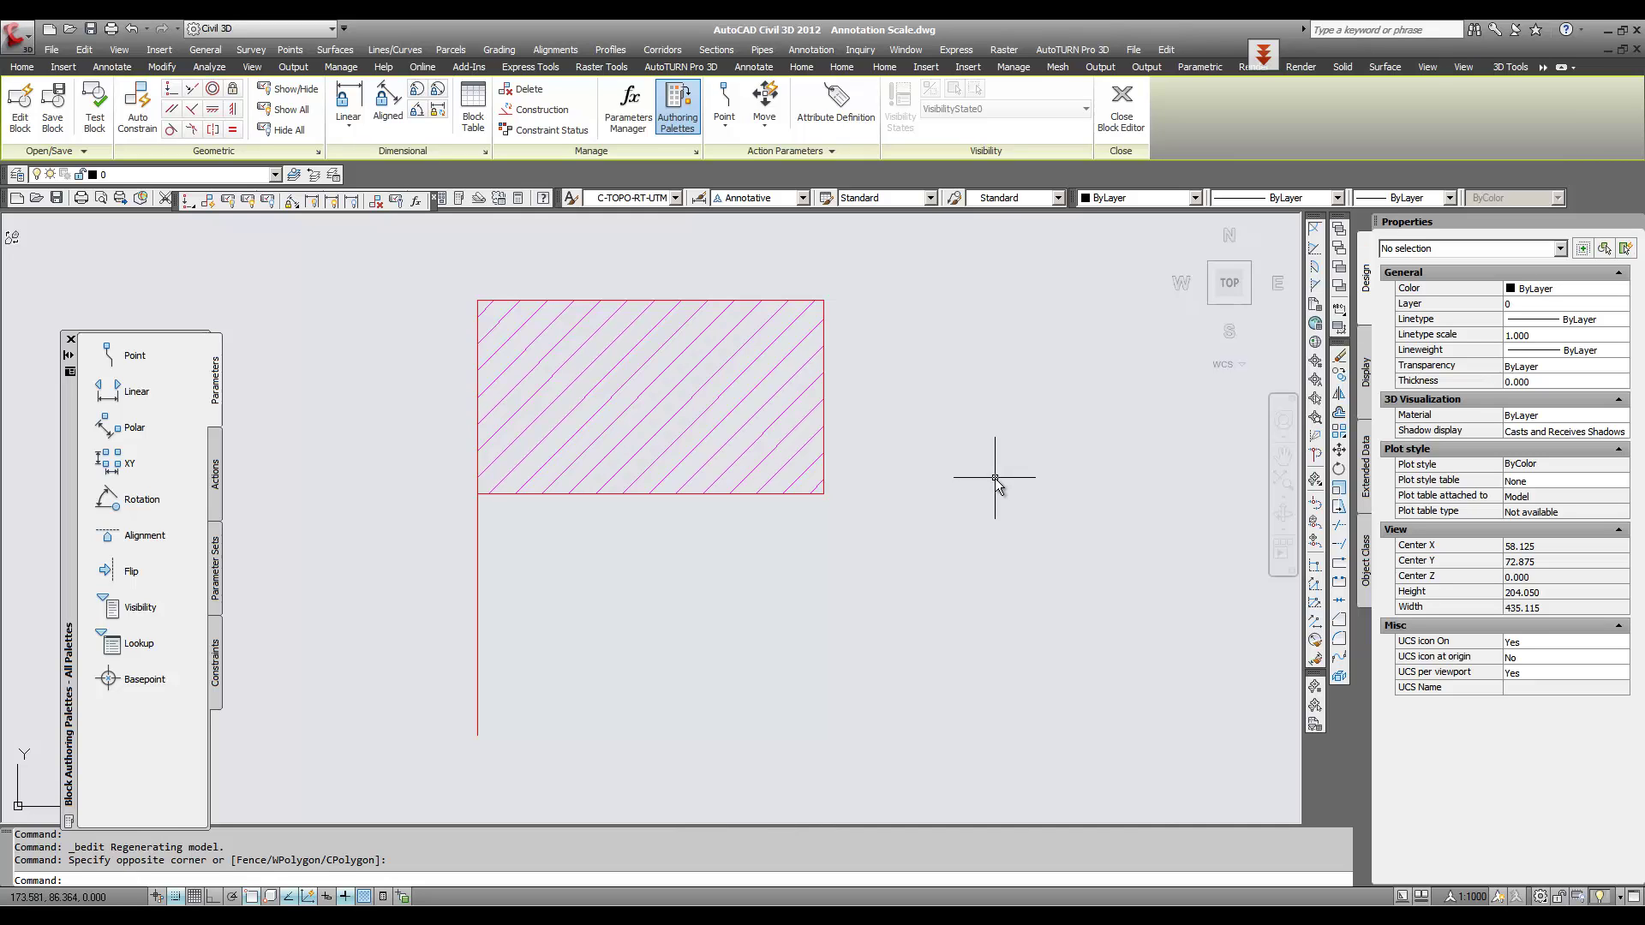
middle_drag(962, 485, 915, 503)
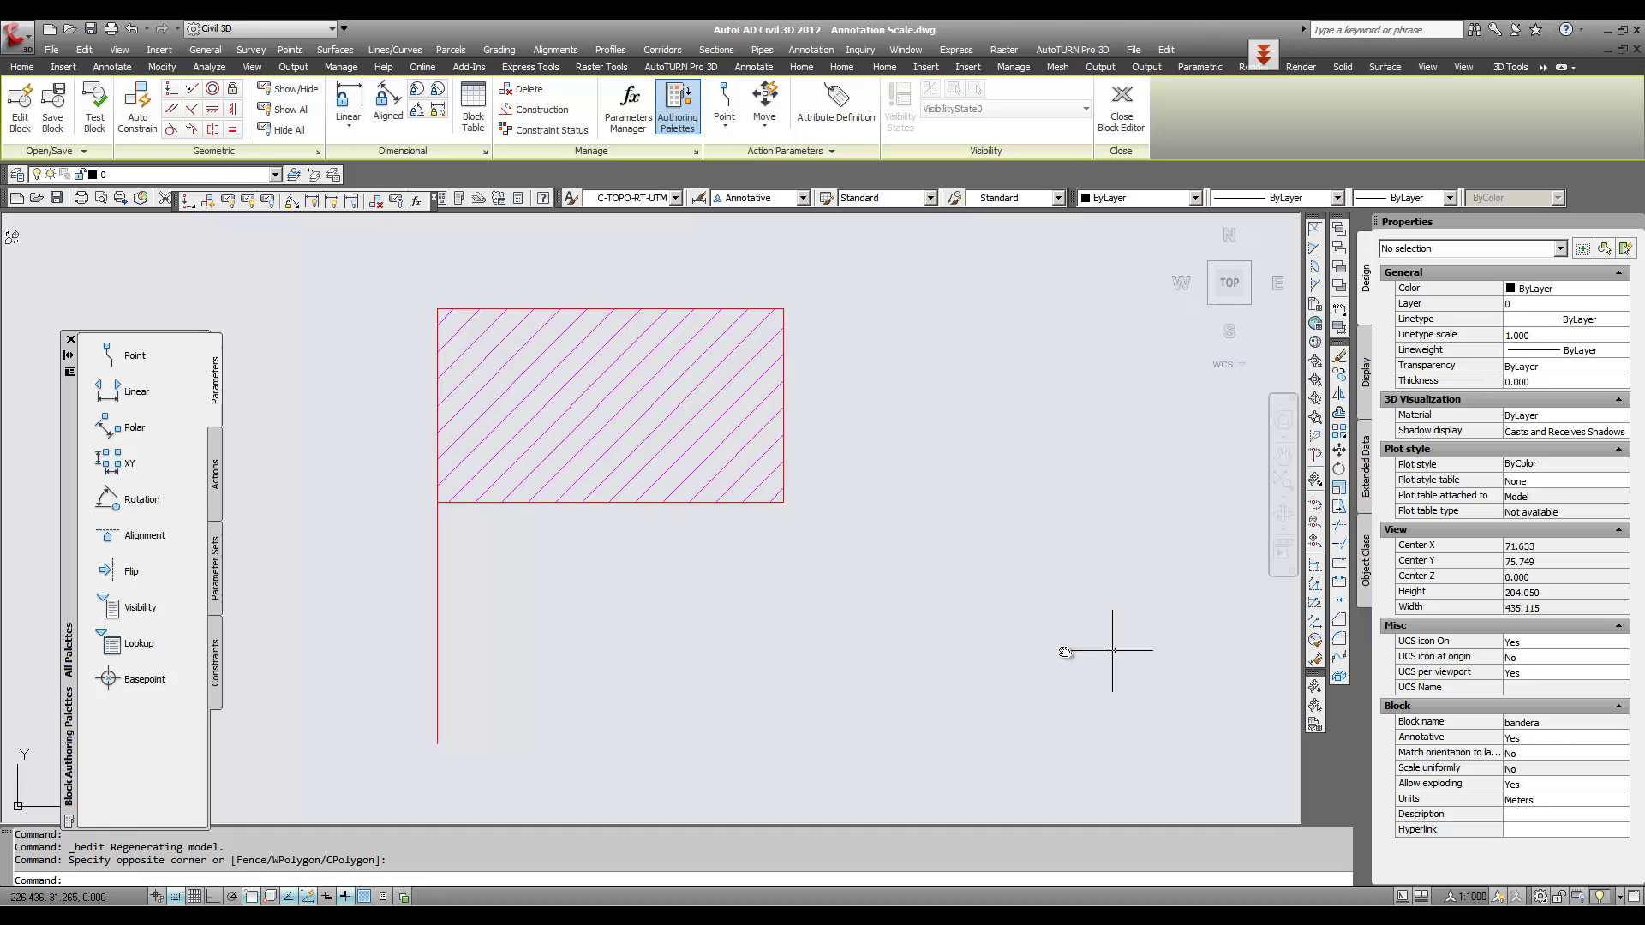
click(1544, 738)
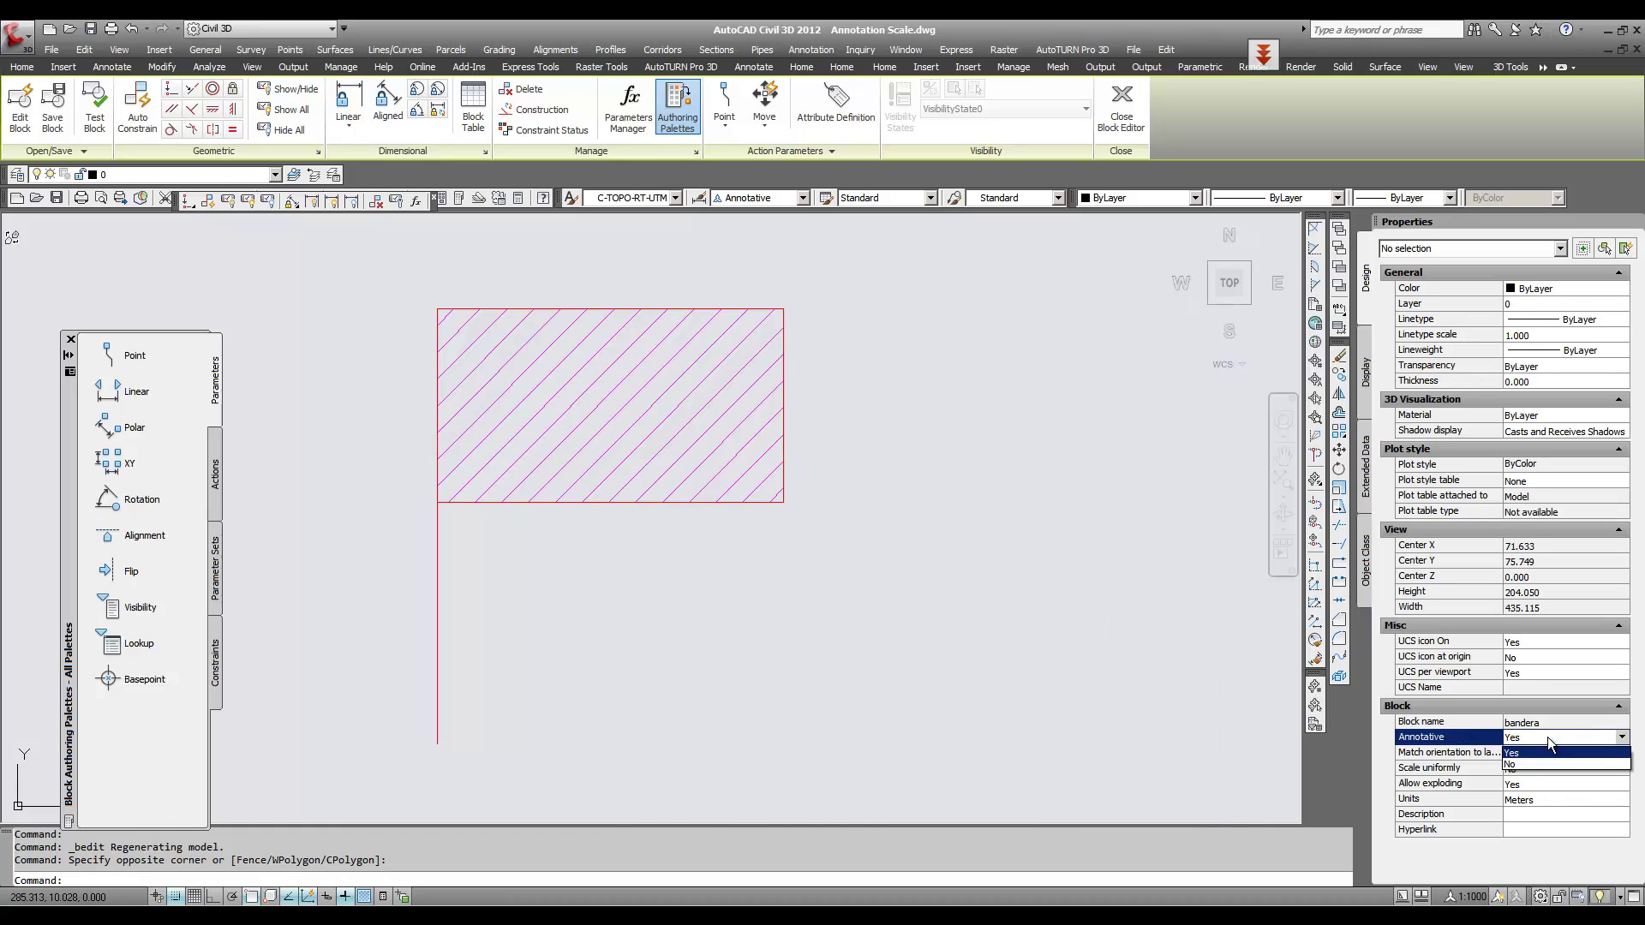
click(1523, 756)
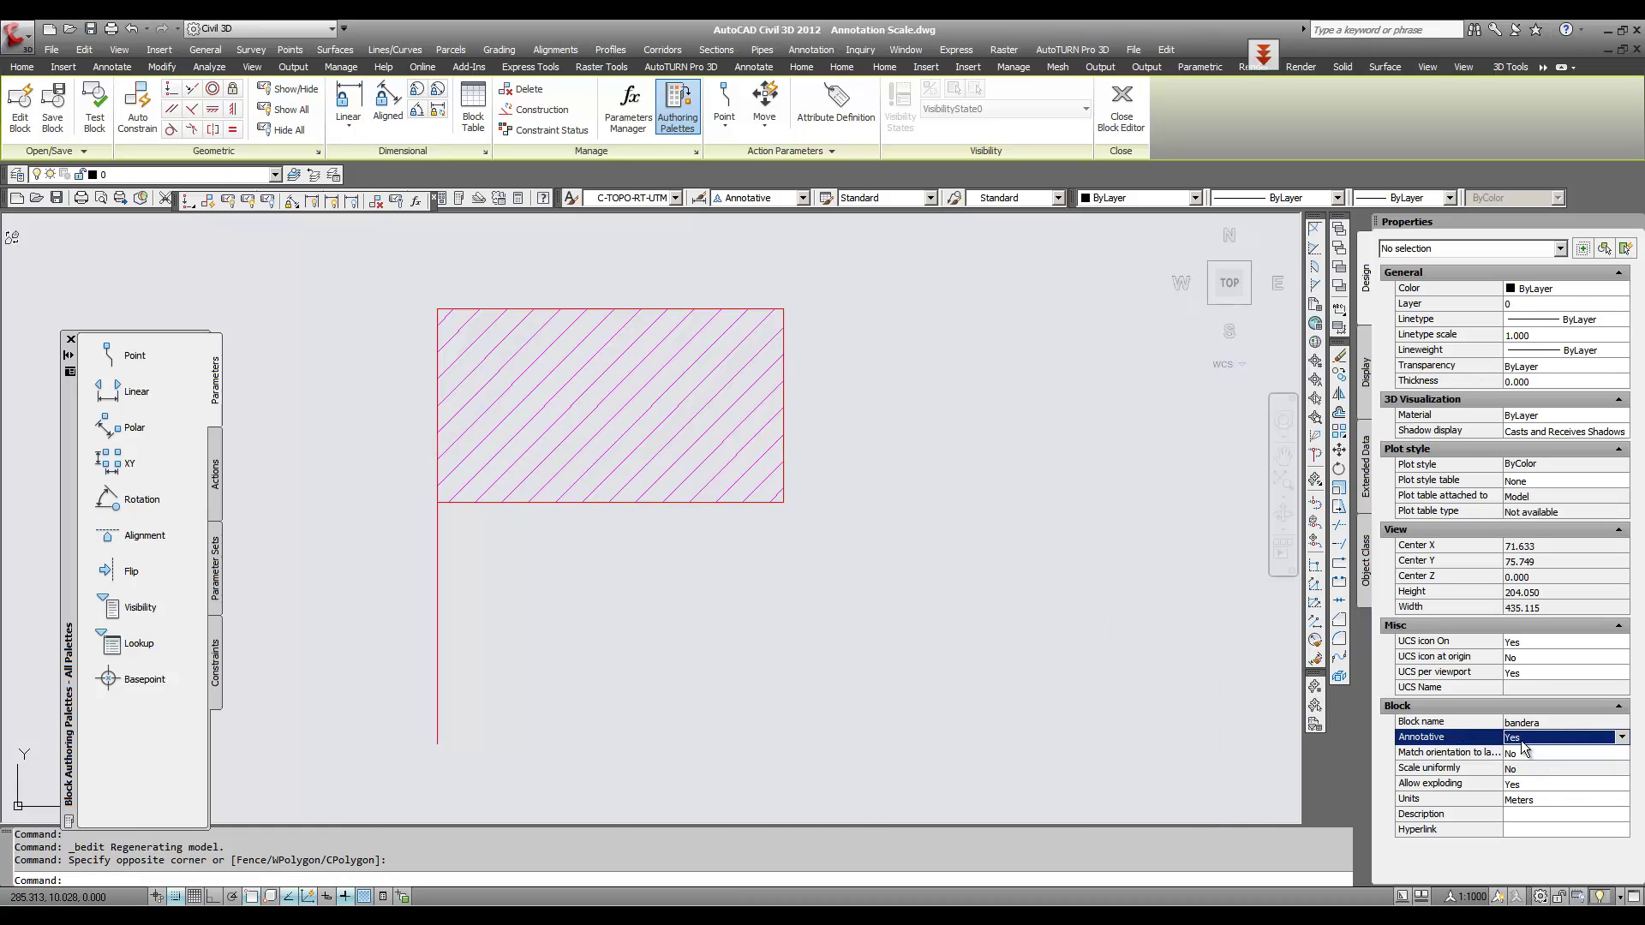
click(754, 554)
click(738, 484)
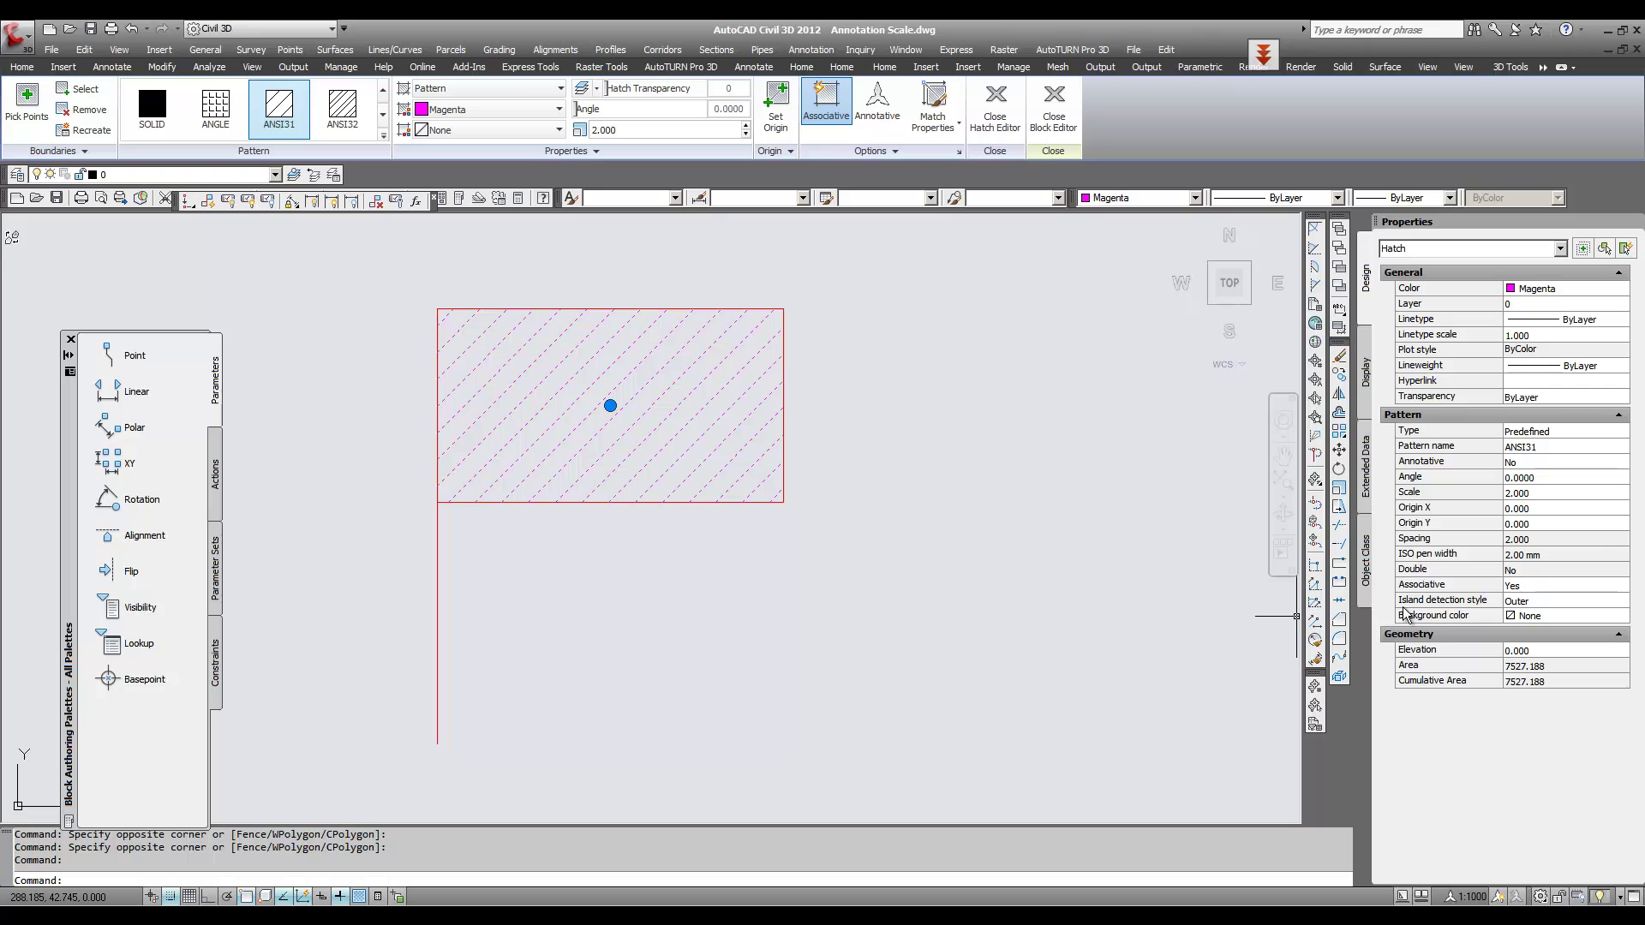
Step: Make the flag's ANSI31 hatch annotative at 1:1000 and bring up its object scale list
click(1600, 463)
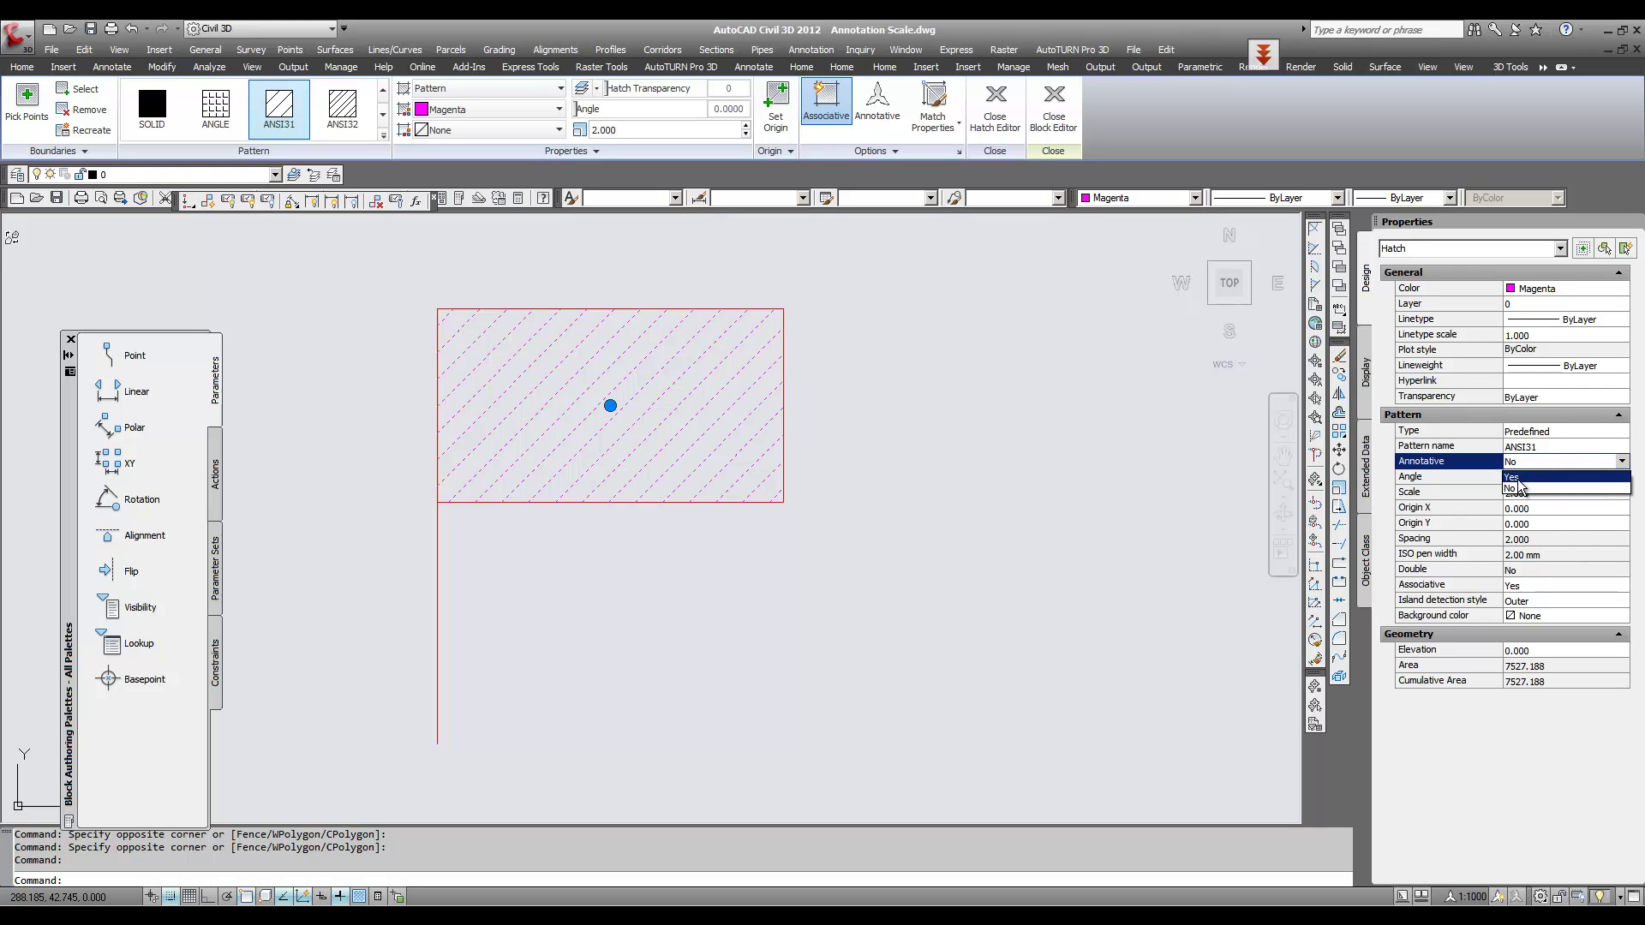
click(1516, 478)
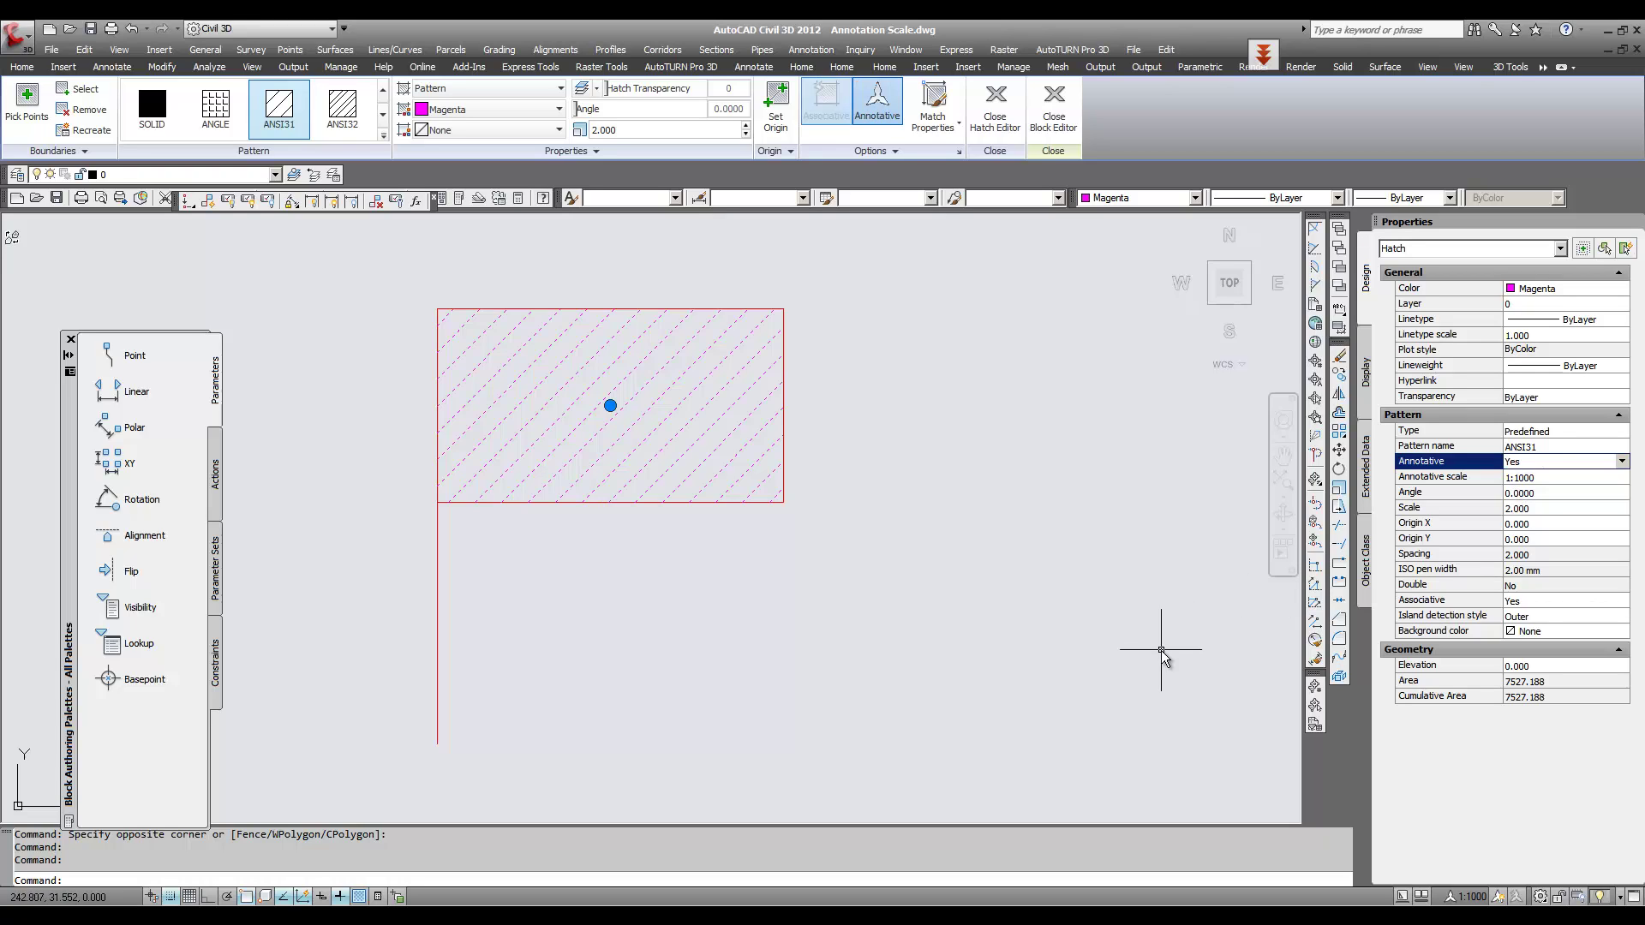
click(1578, 477)
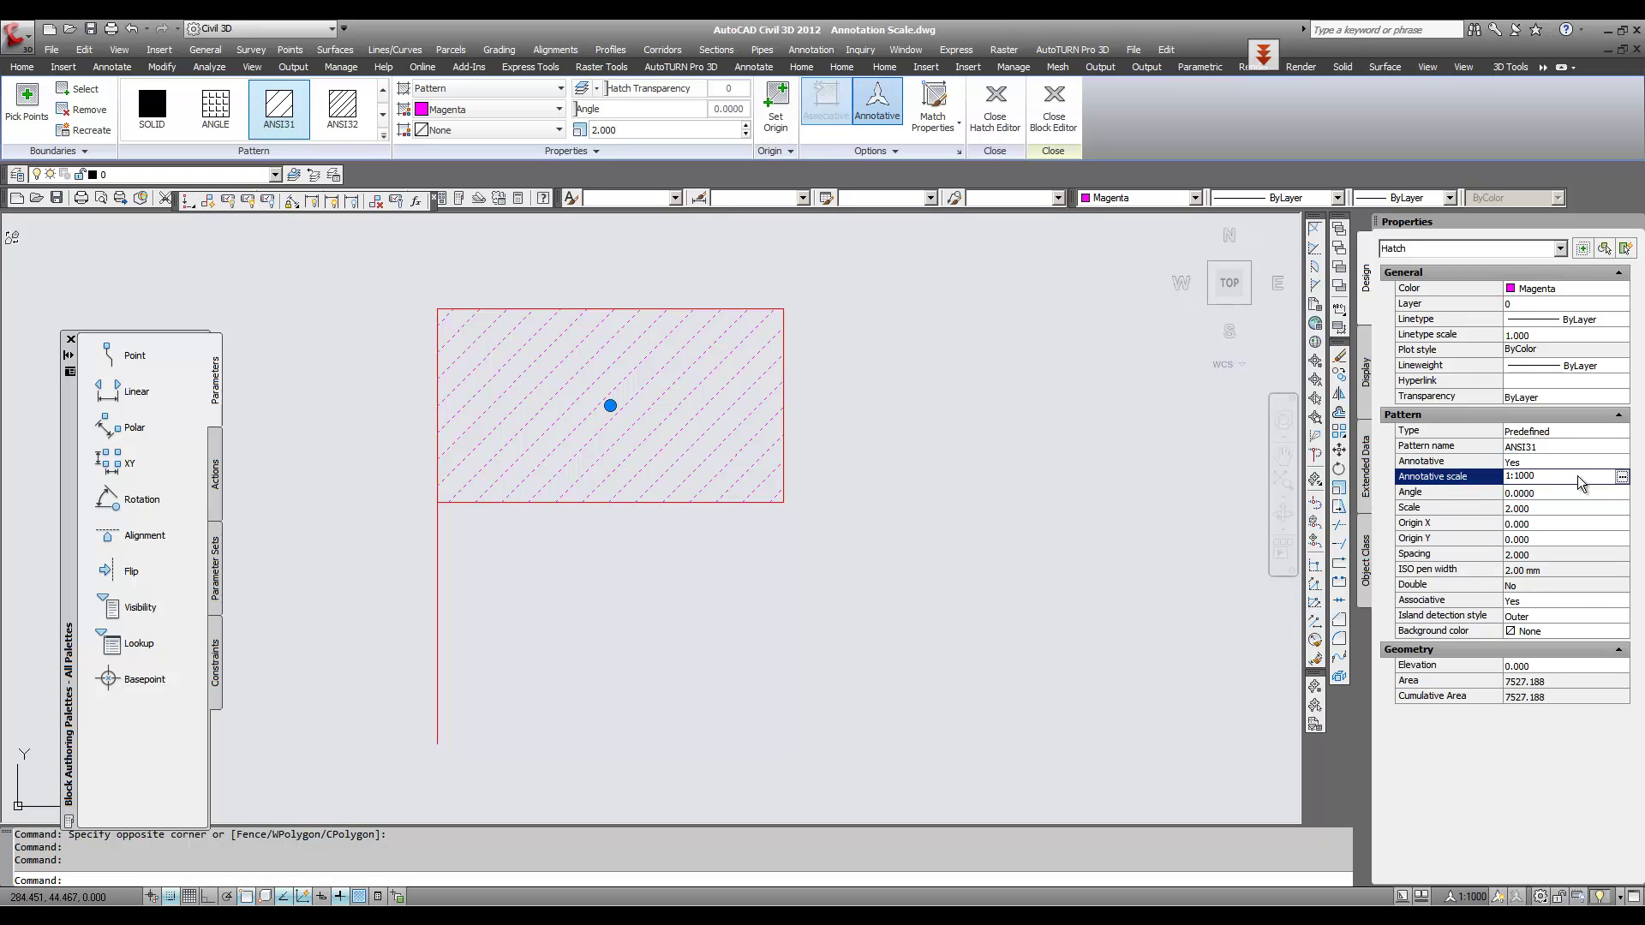
click(1622, 477)
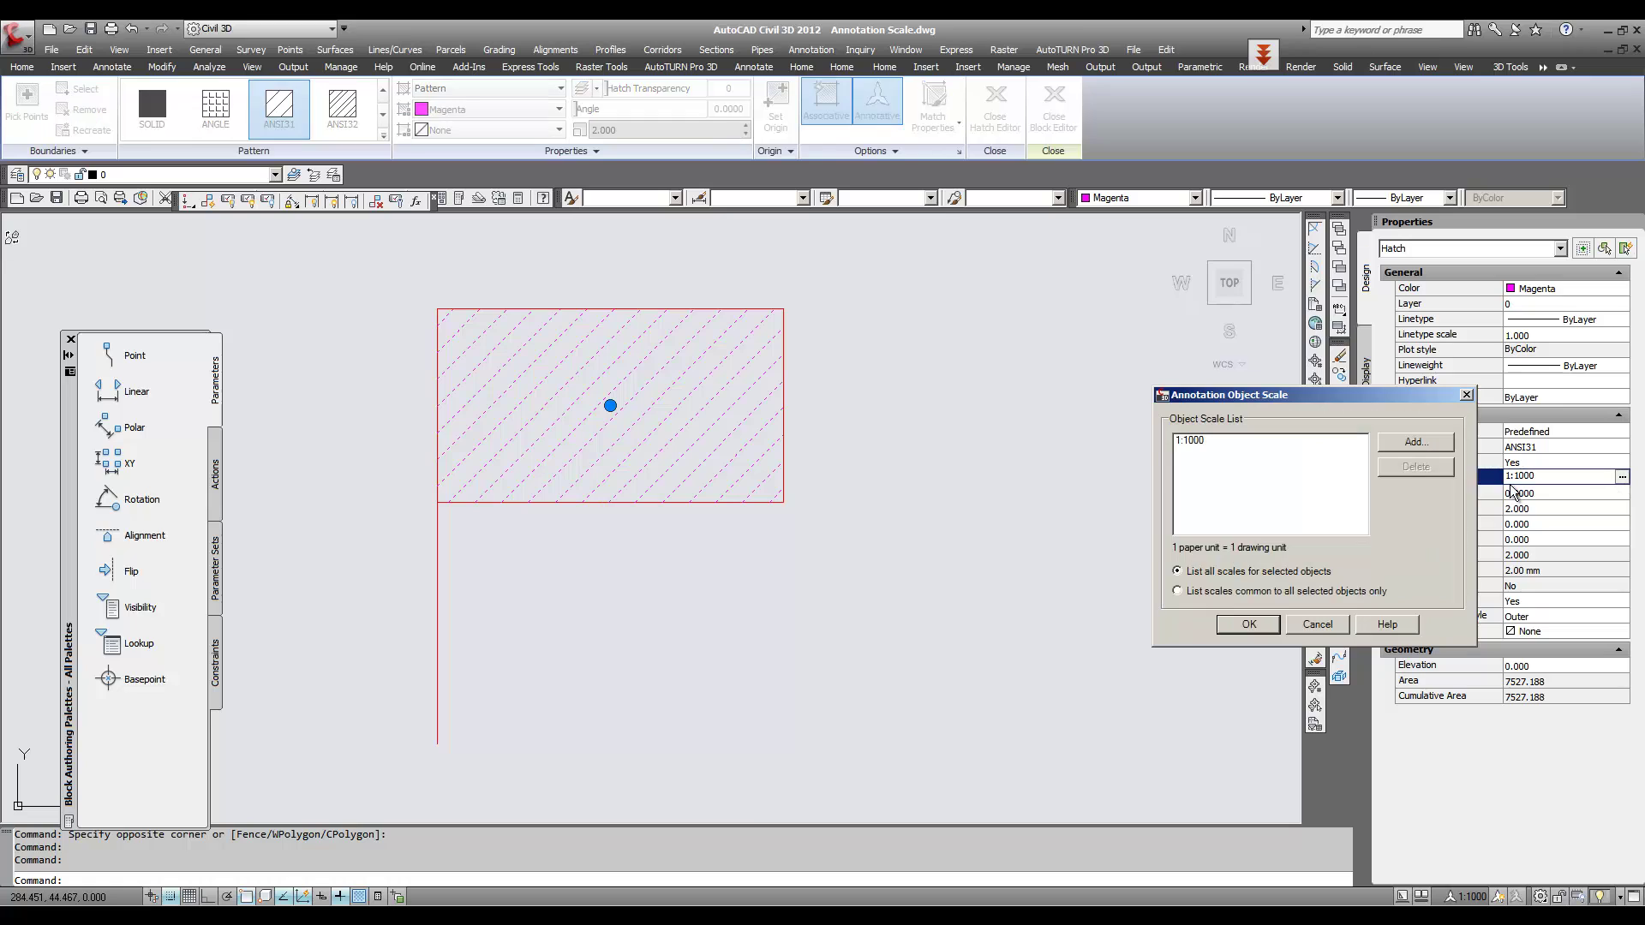
Step: Add the annotation scales 1:1 through 1:5000 to the flag's hatch
click(1220, 592)
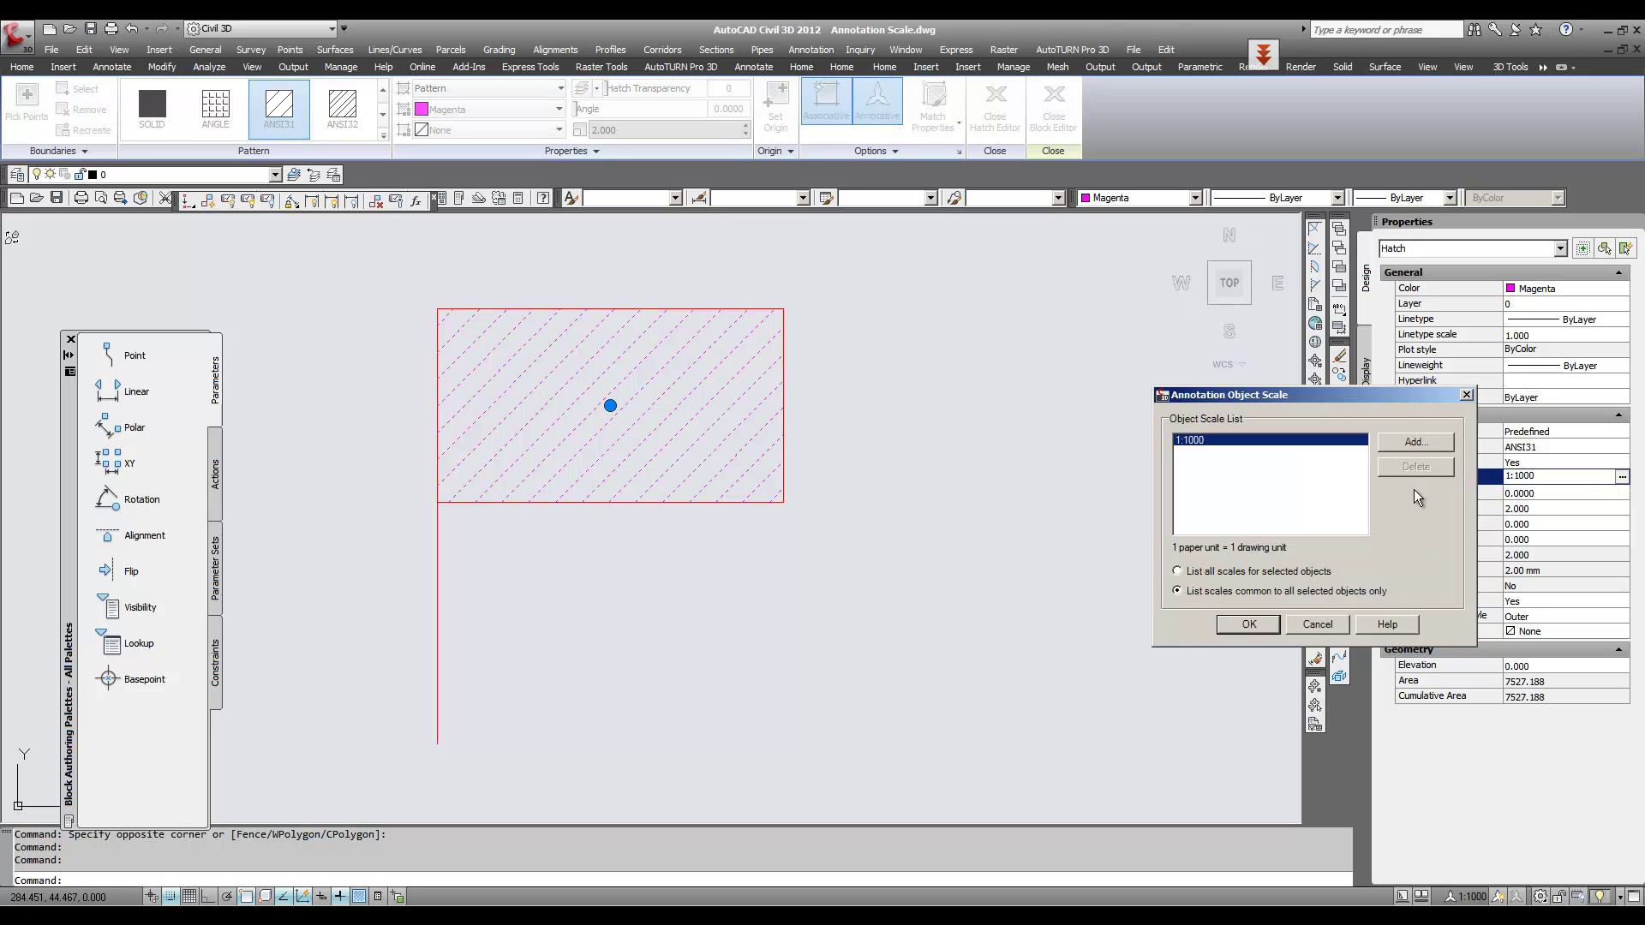
click(1426, 446)
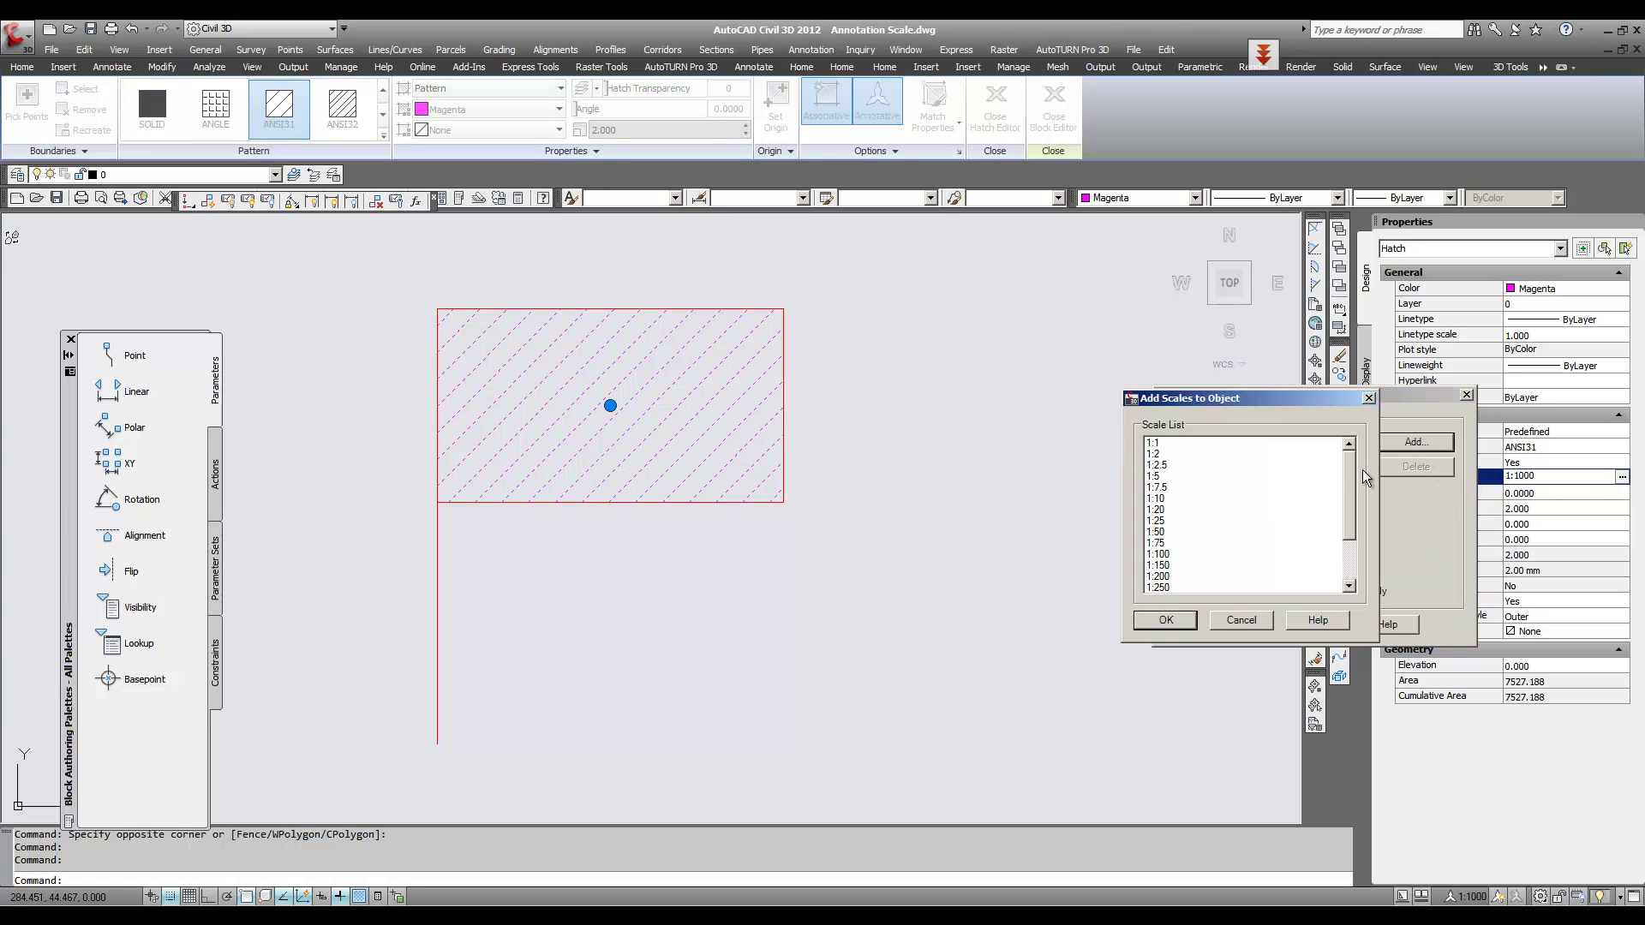
click(1154, 443)
drag(1339, 484, 1347, 541)
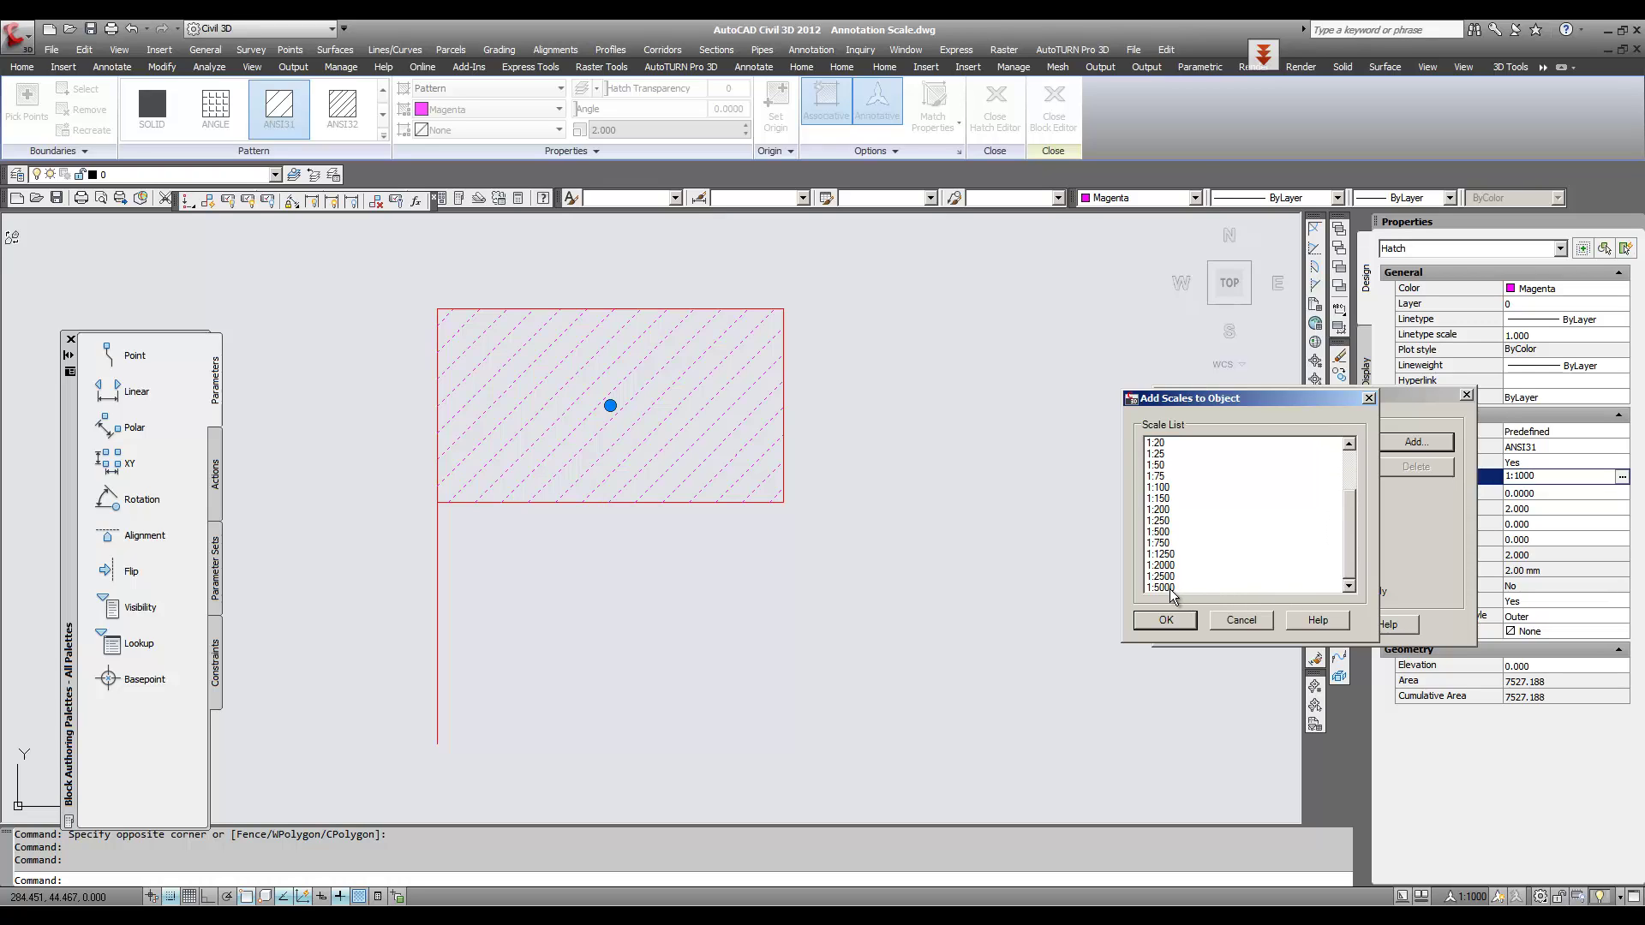
shift+click(1162, 588)
click(1174, 620)
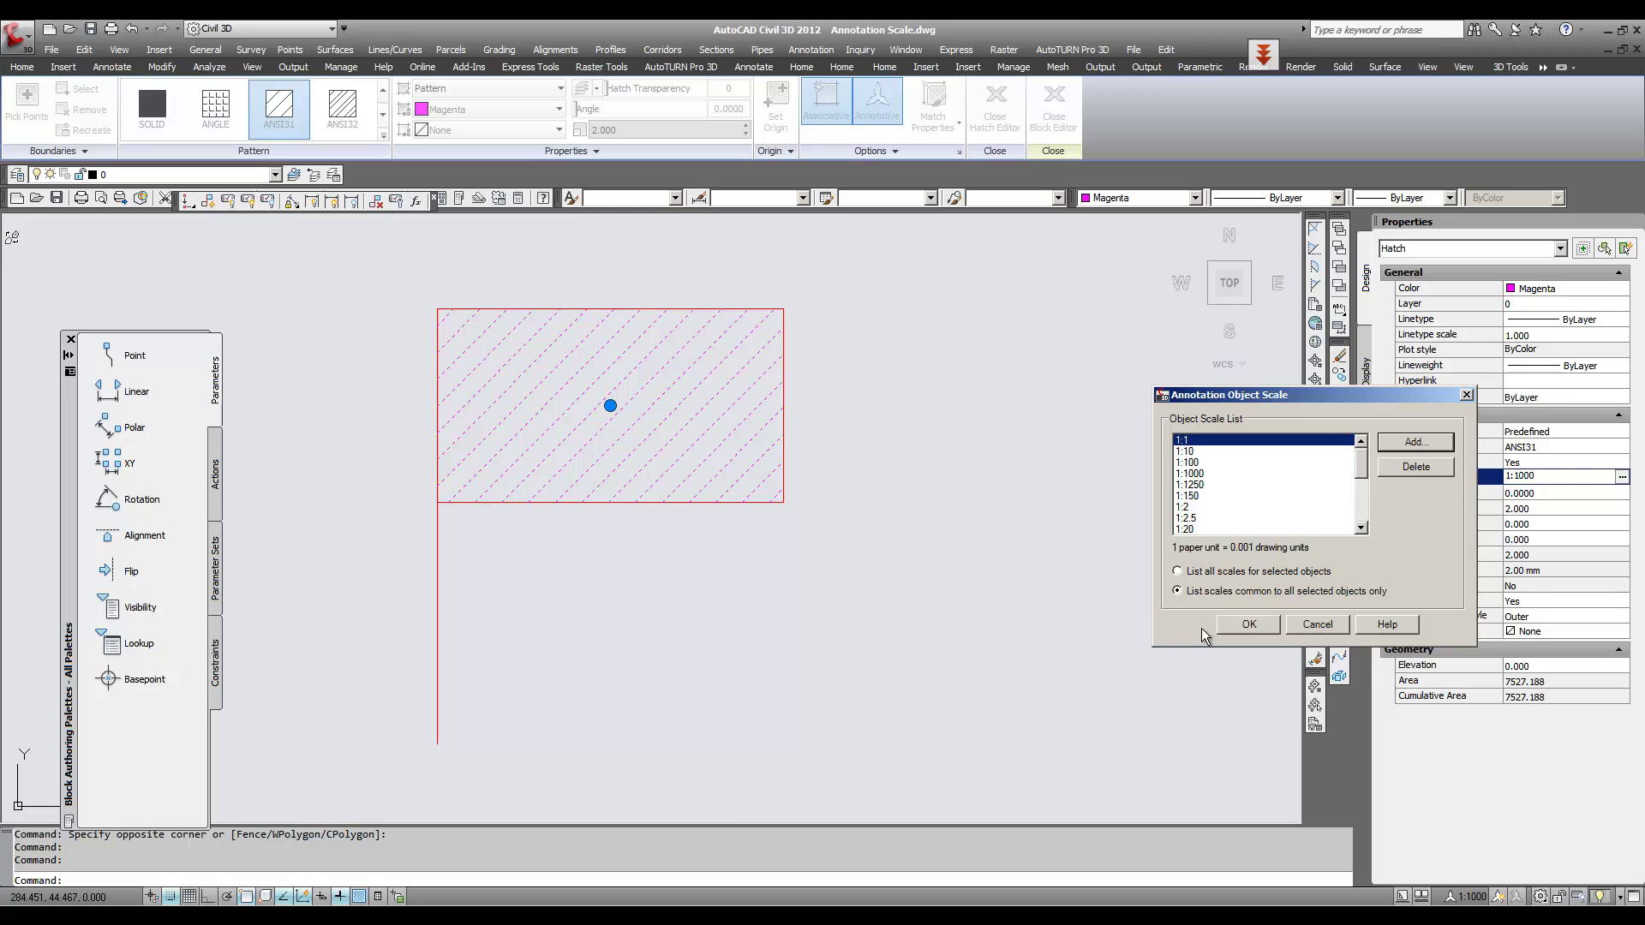
click(1257, 627)
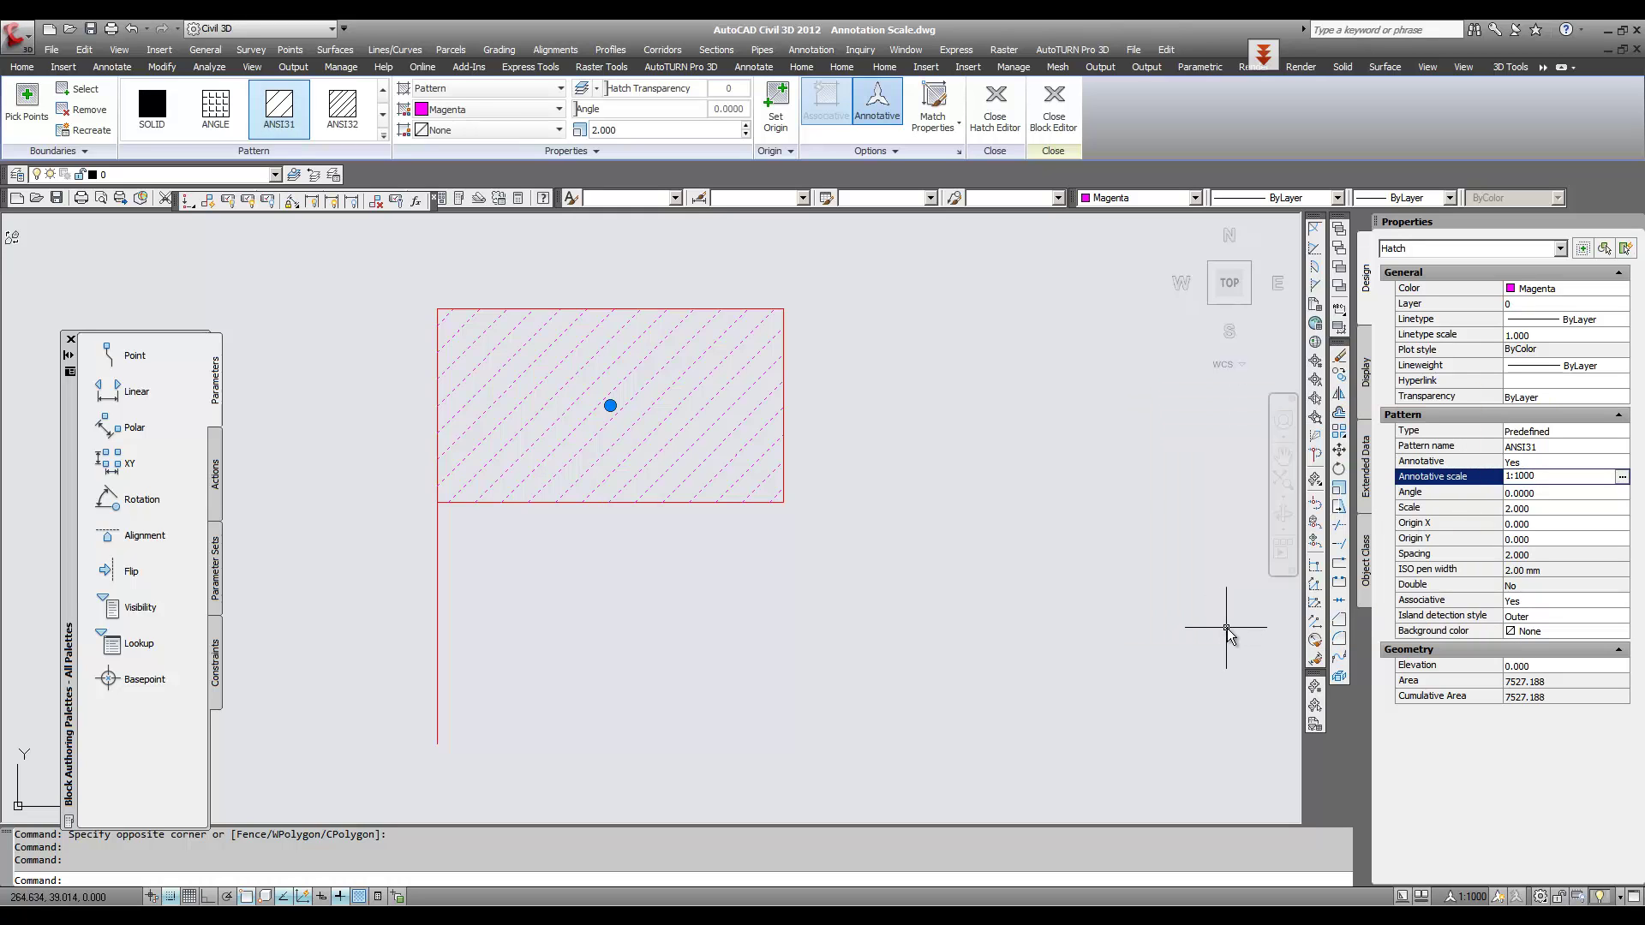
Step: Recheck the hatch's annotation scale list, then deselect the hatch
middle_drag(1072, 624, 1096, 651)
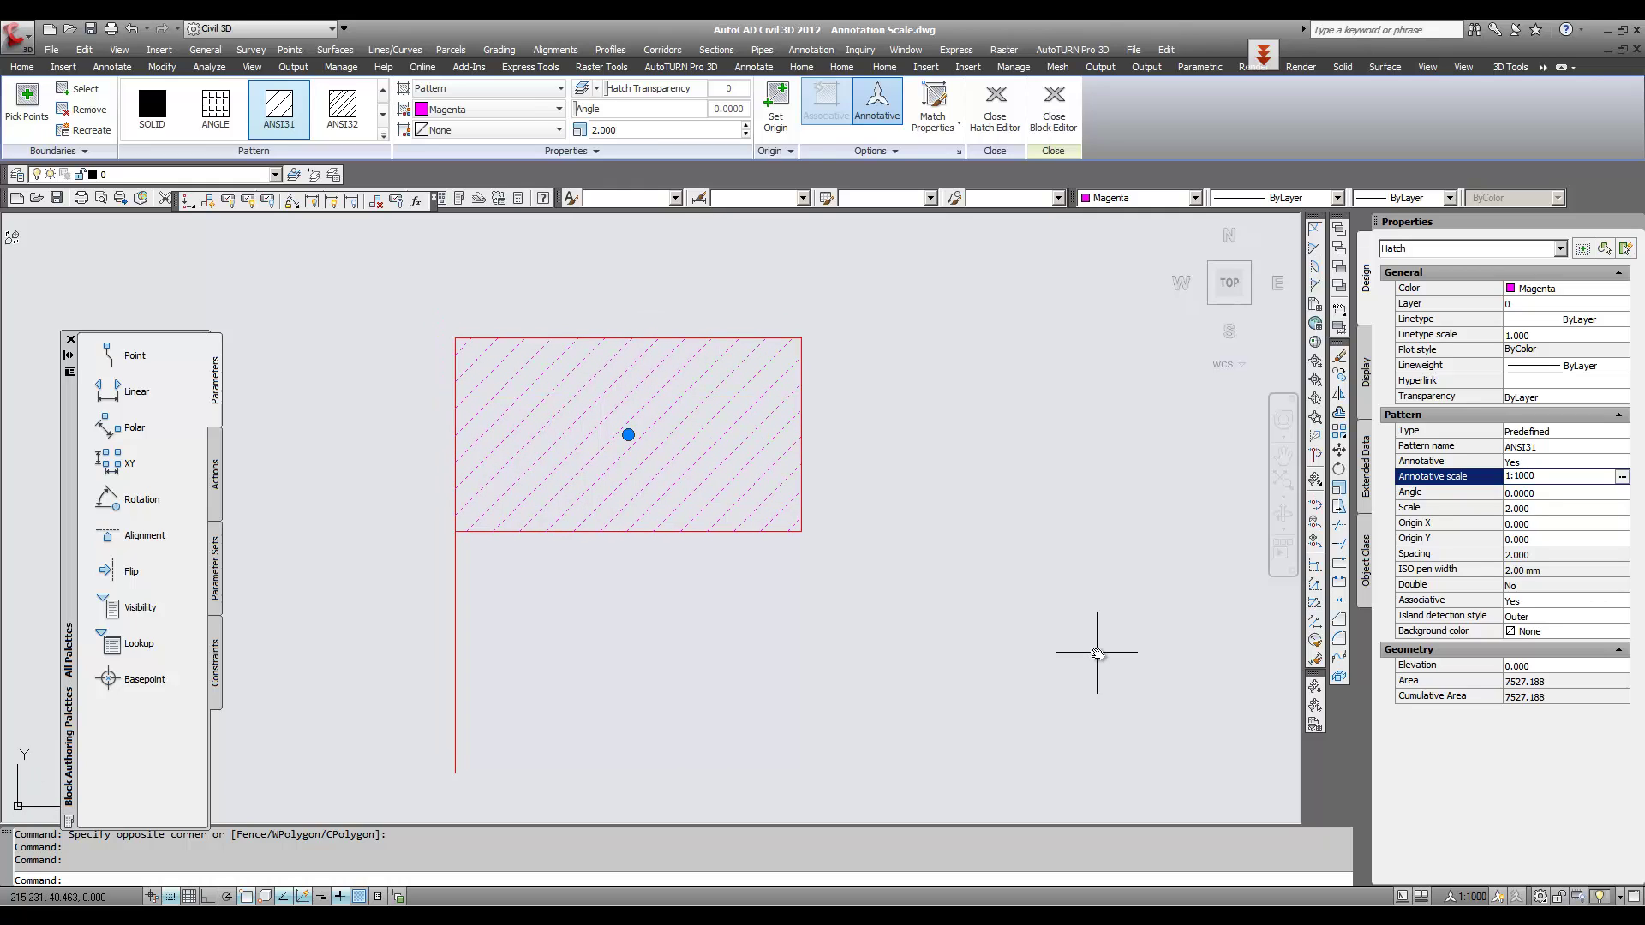
click(1622, 477)
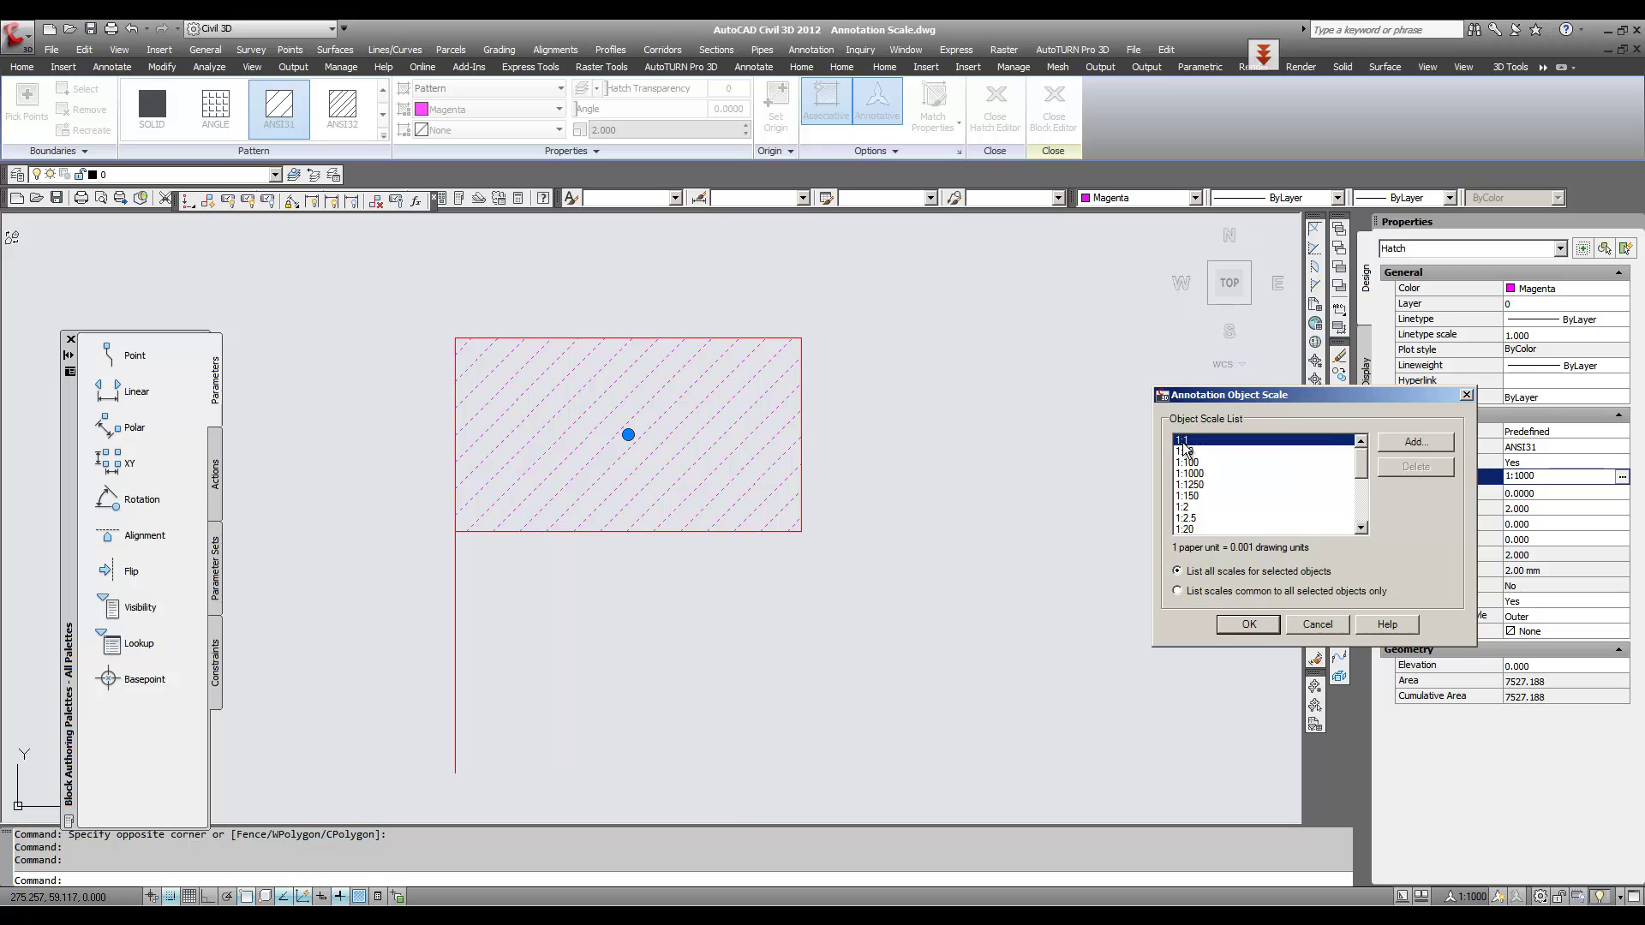
click(1229, 624)
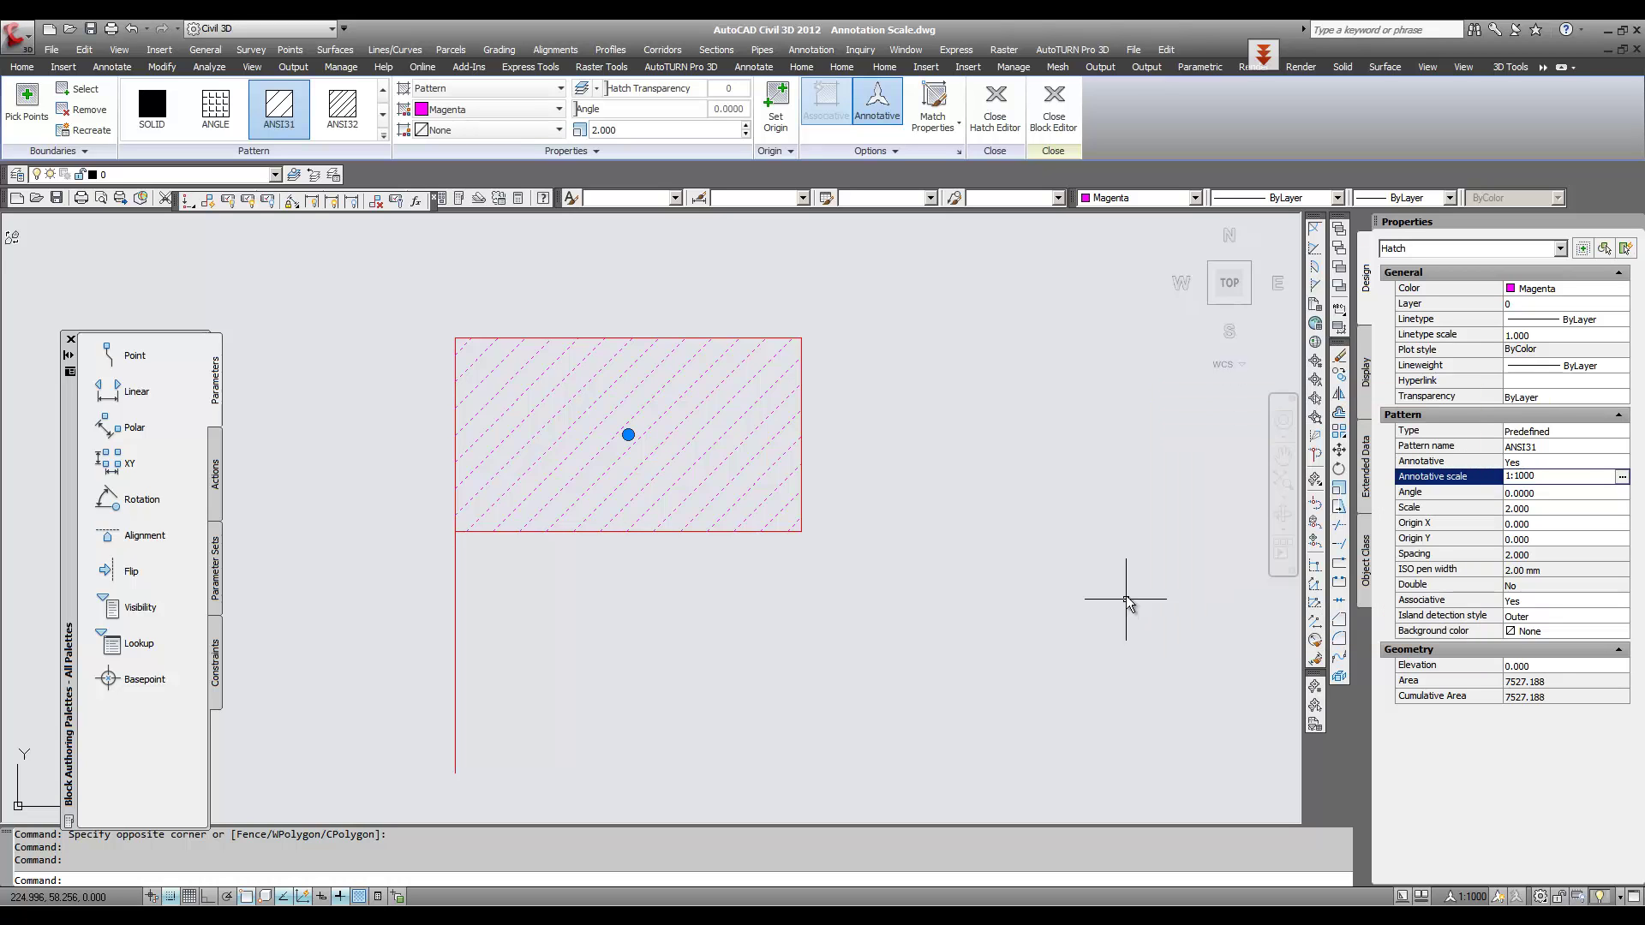
middle_drag(1139, 577, 1202, 576)
key(Escape)
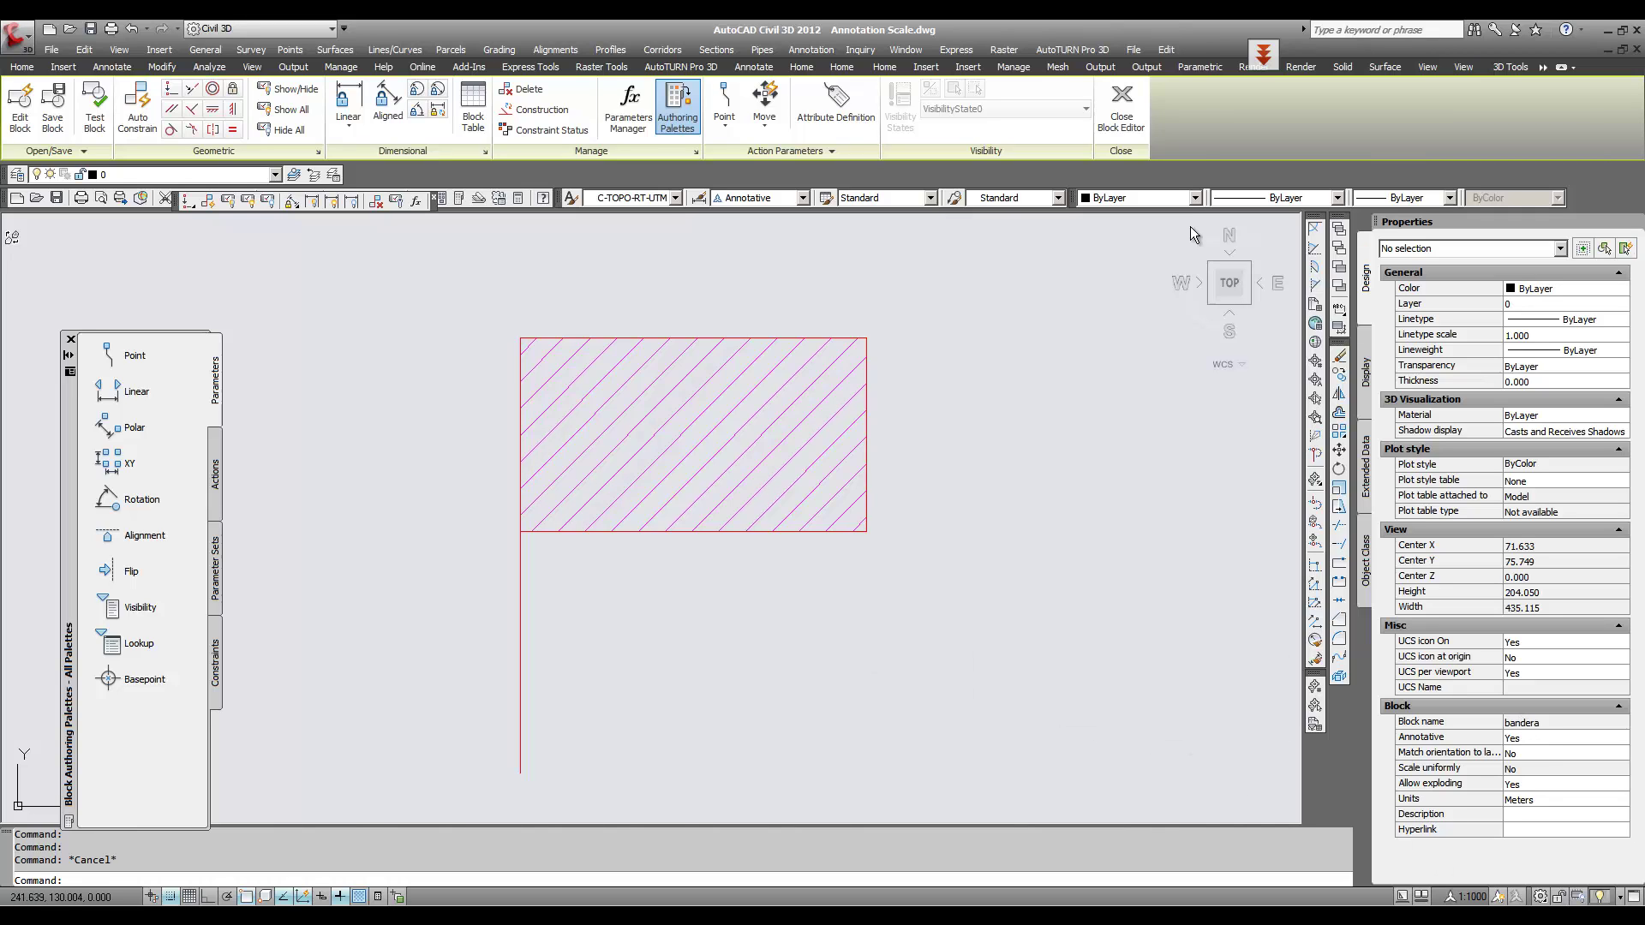
Step: Save the bandera block edits, then add annotation scales 1:1 through 1:5000 to the flag
click(1139, 110)
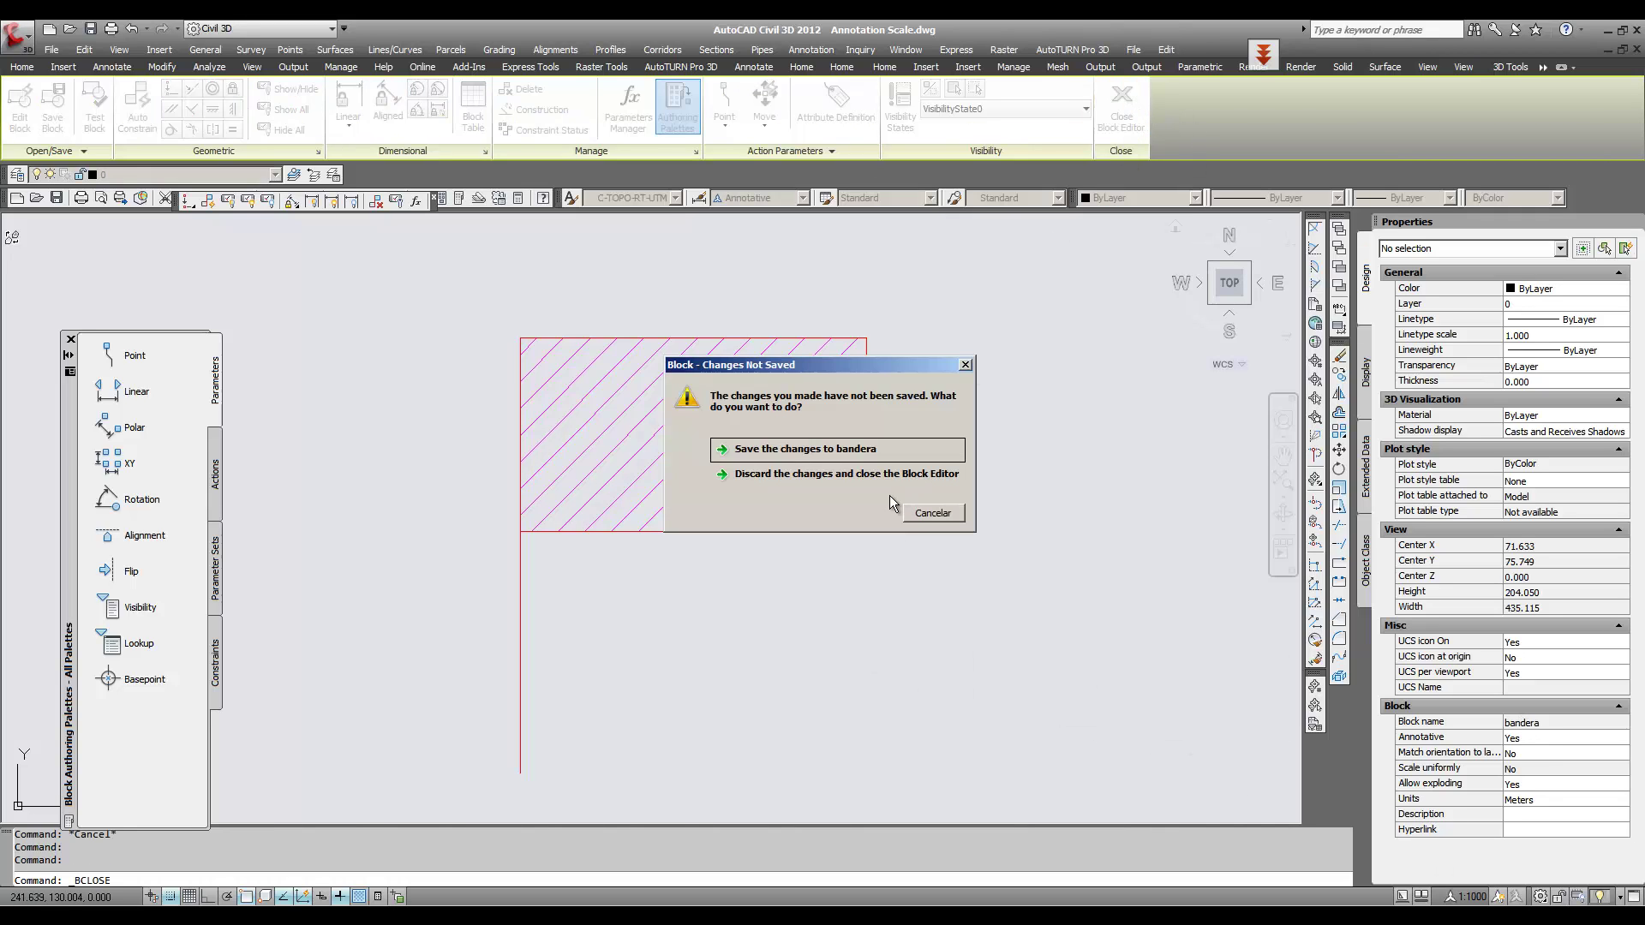
click(867, 448)
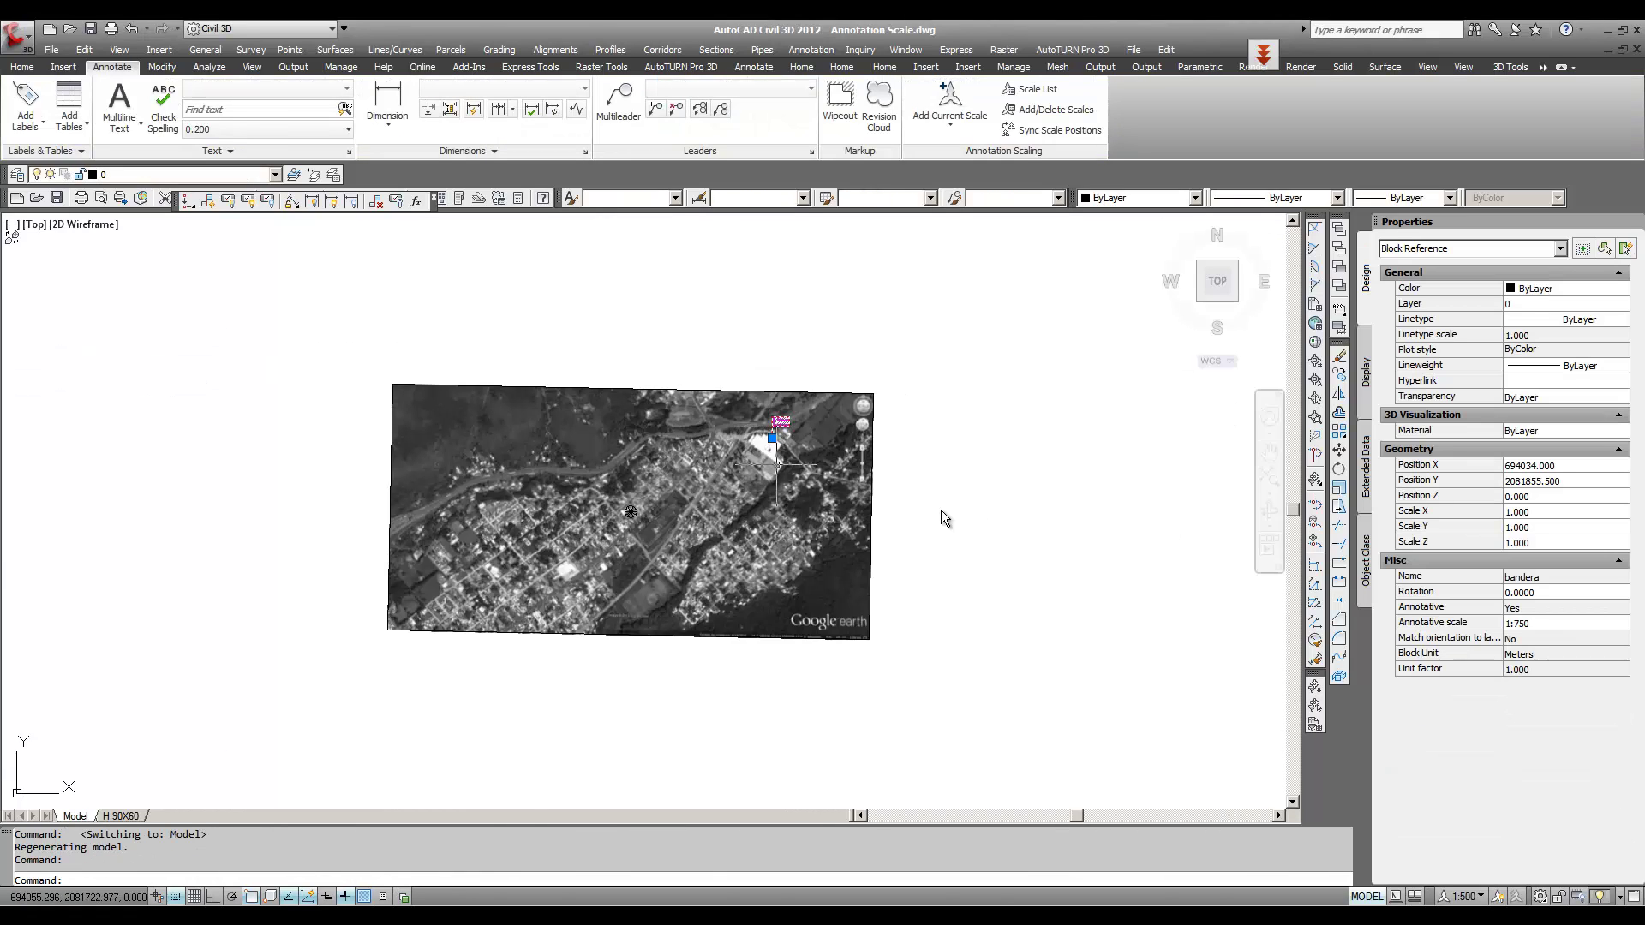
click(1610, 627)
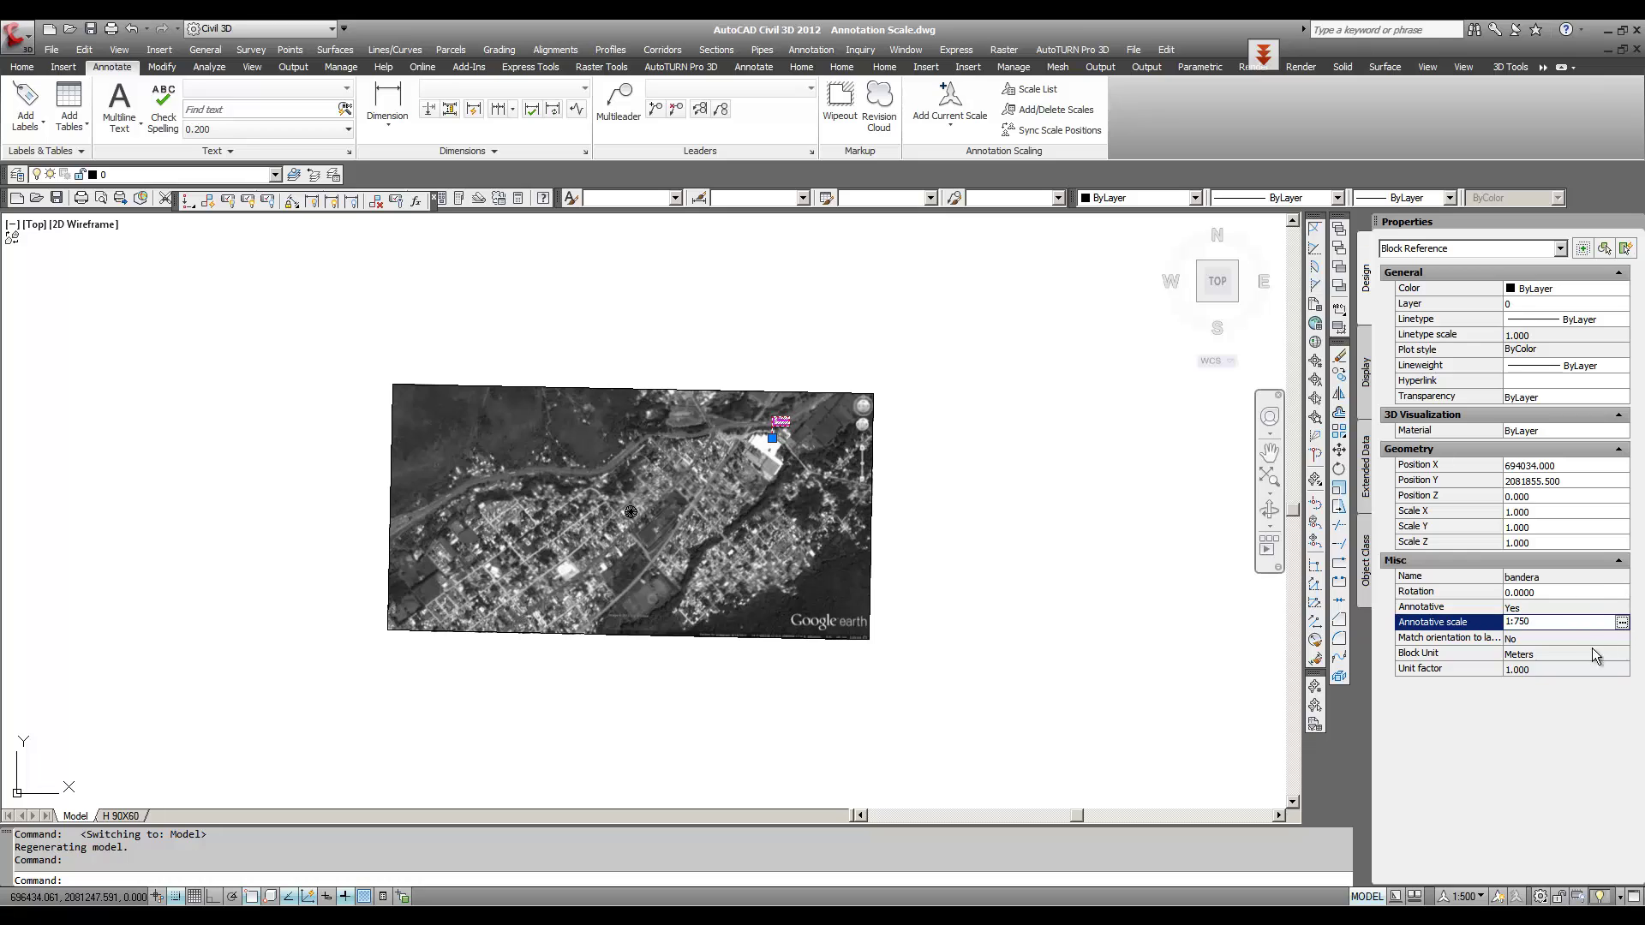
click(1622, 623)
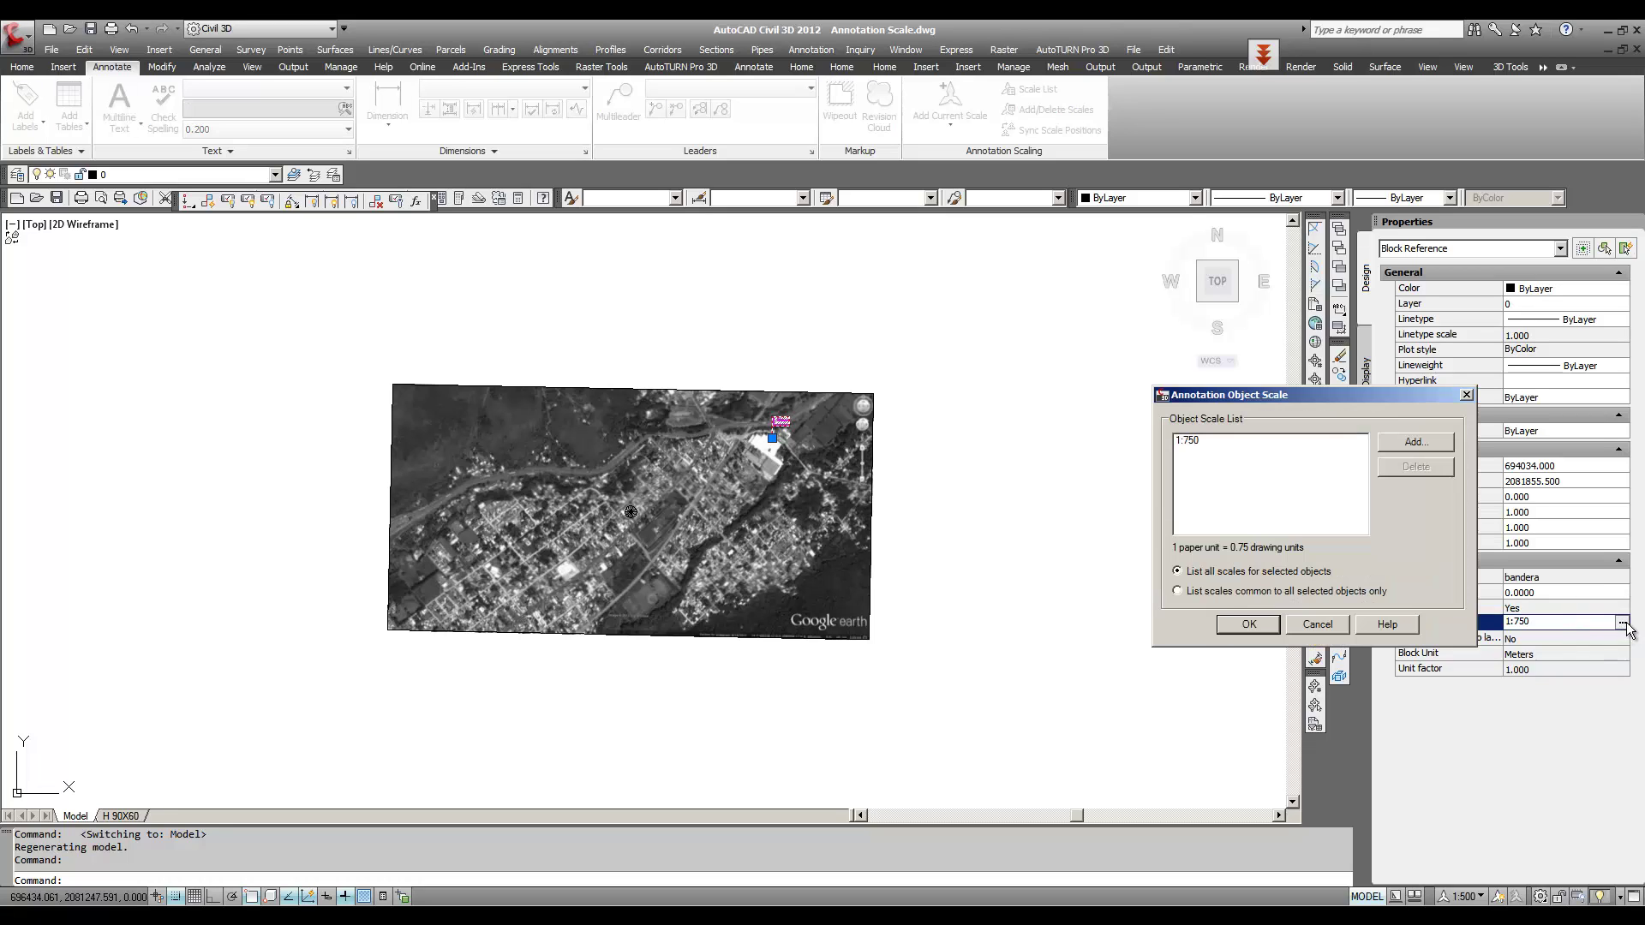
click(1437, 444)
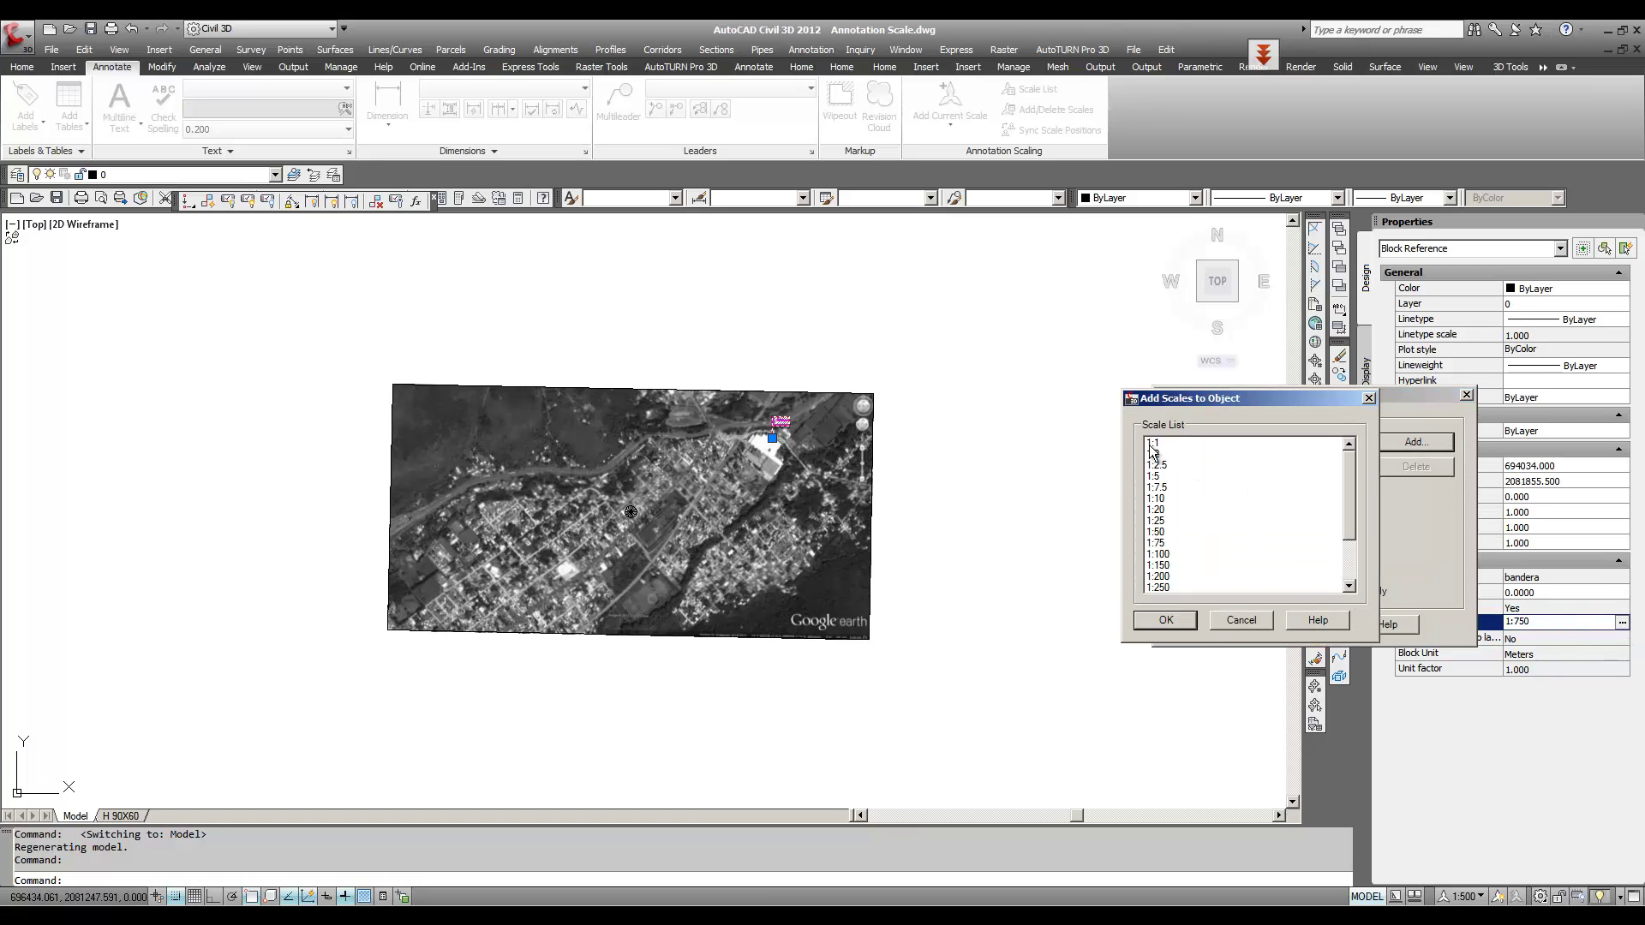
click(1152, 444)
drag(1350, 514, 1348, 555)
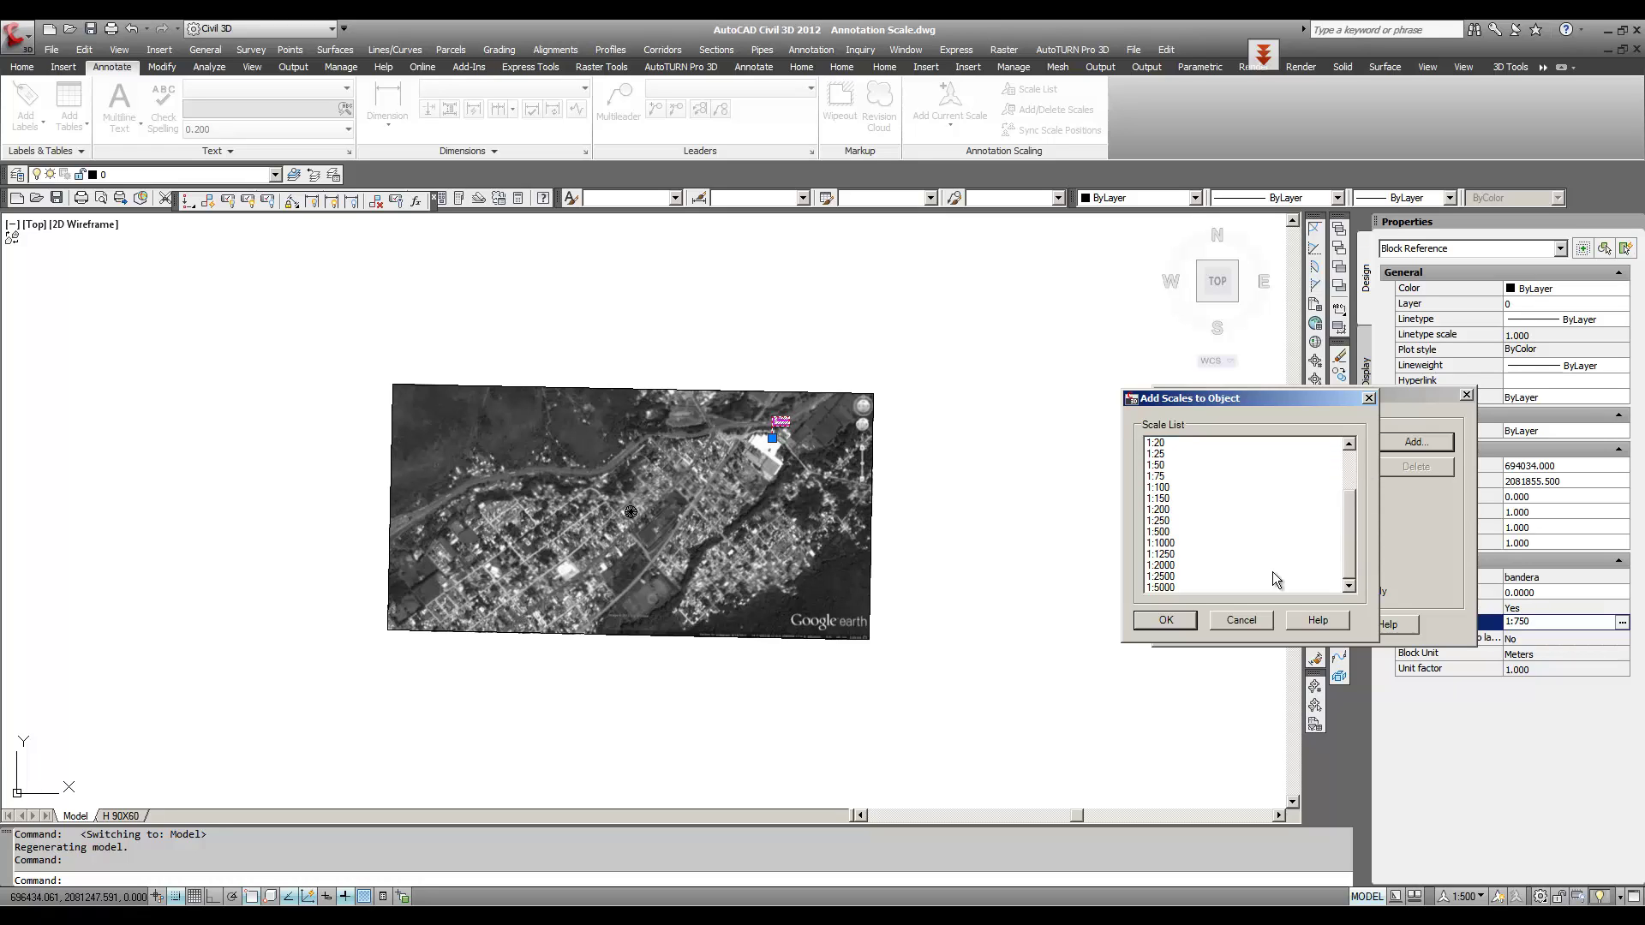
shift+click(1173, 588)
click(1175, 623)
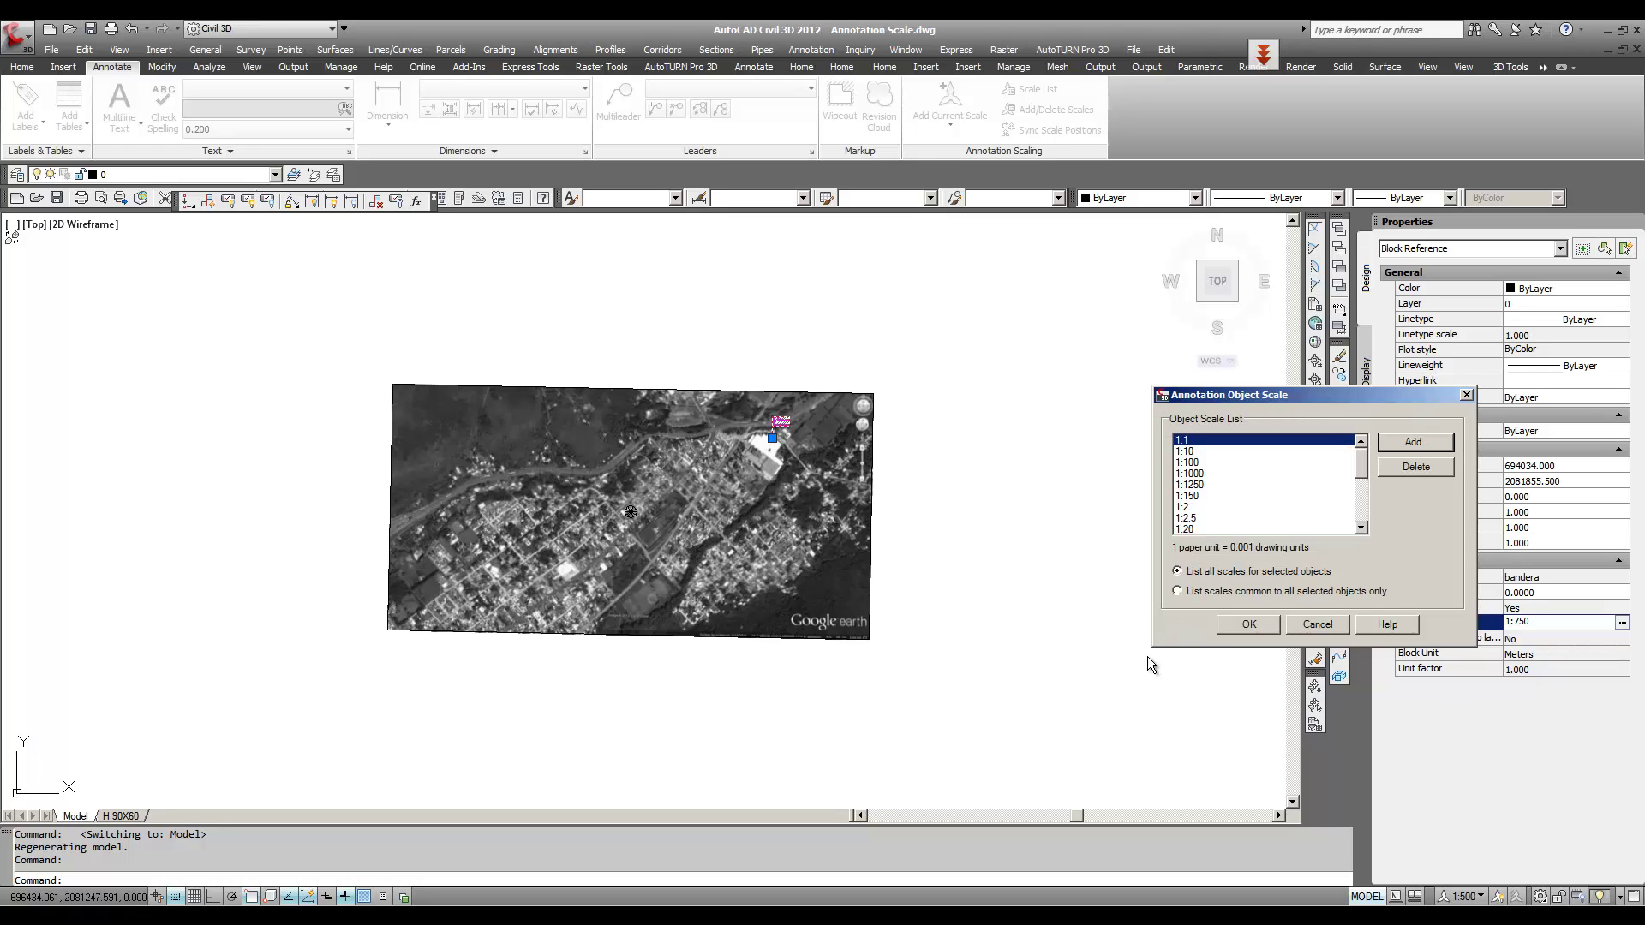
click(1257, 627)
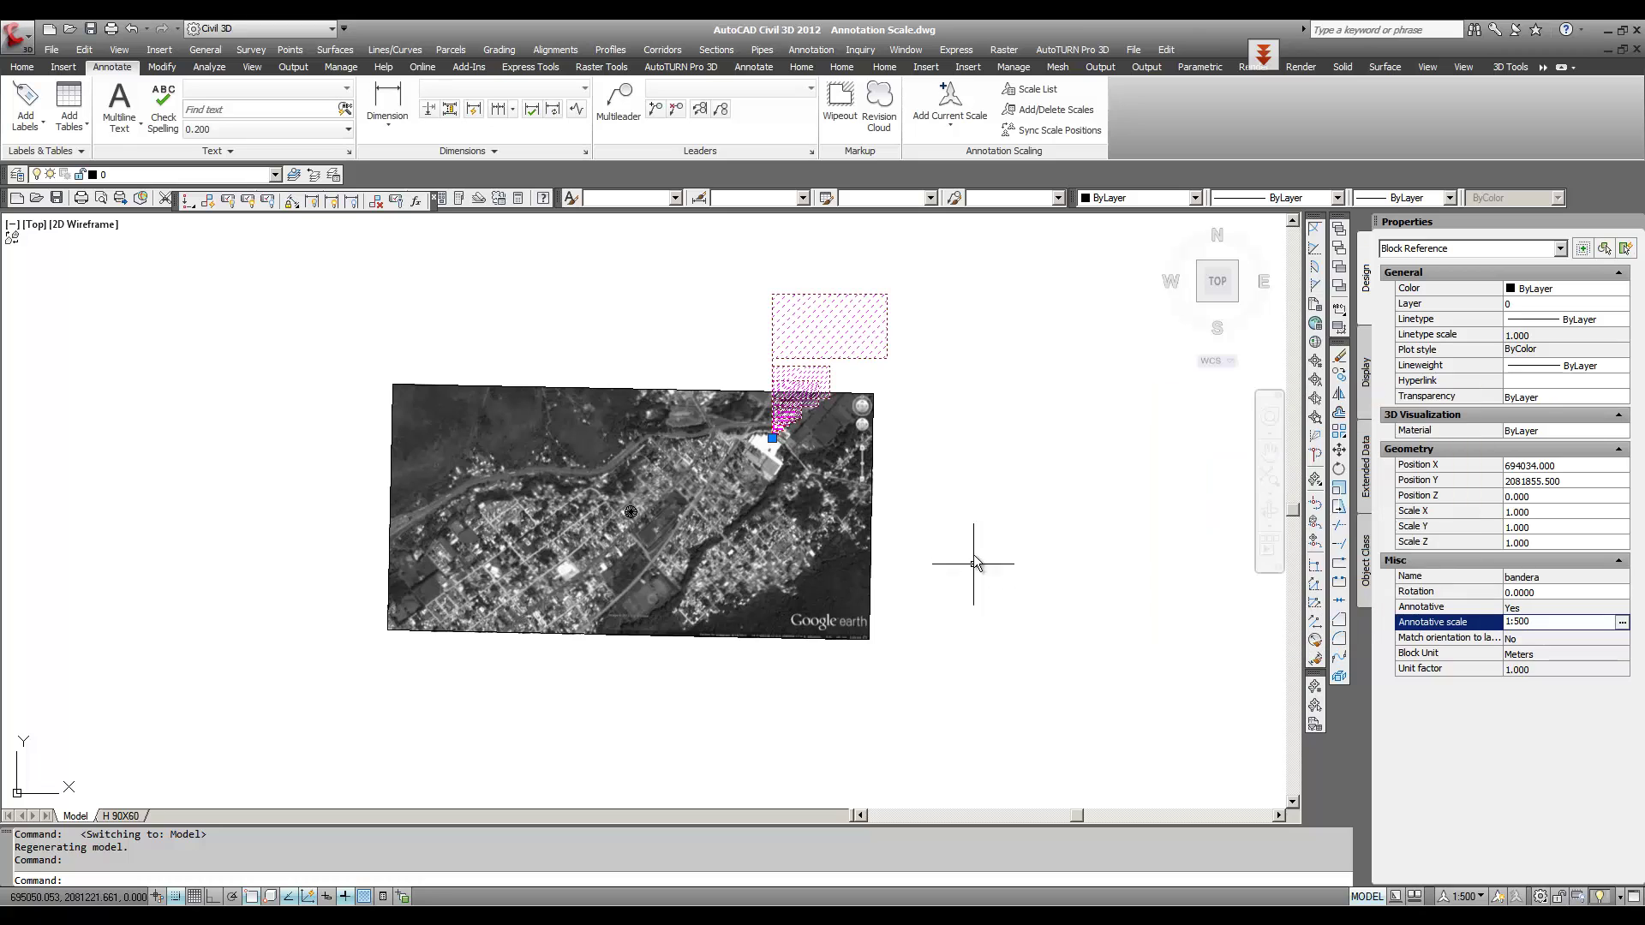
Step: Step the model annotation scale through 1:750, 1:1250, 1:2000 and 1:5000
key(Escape)
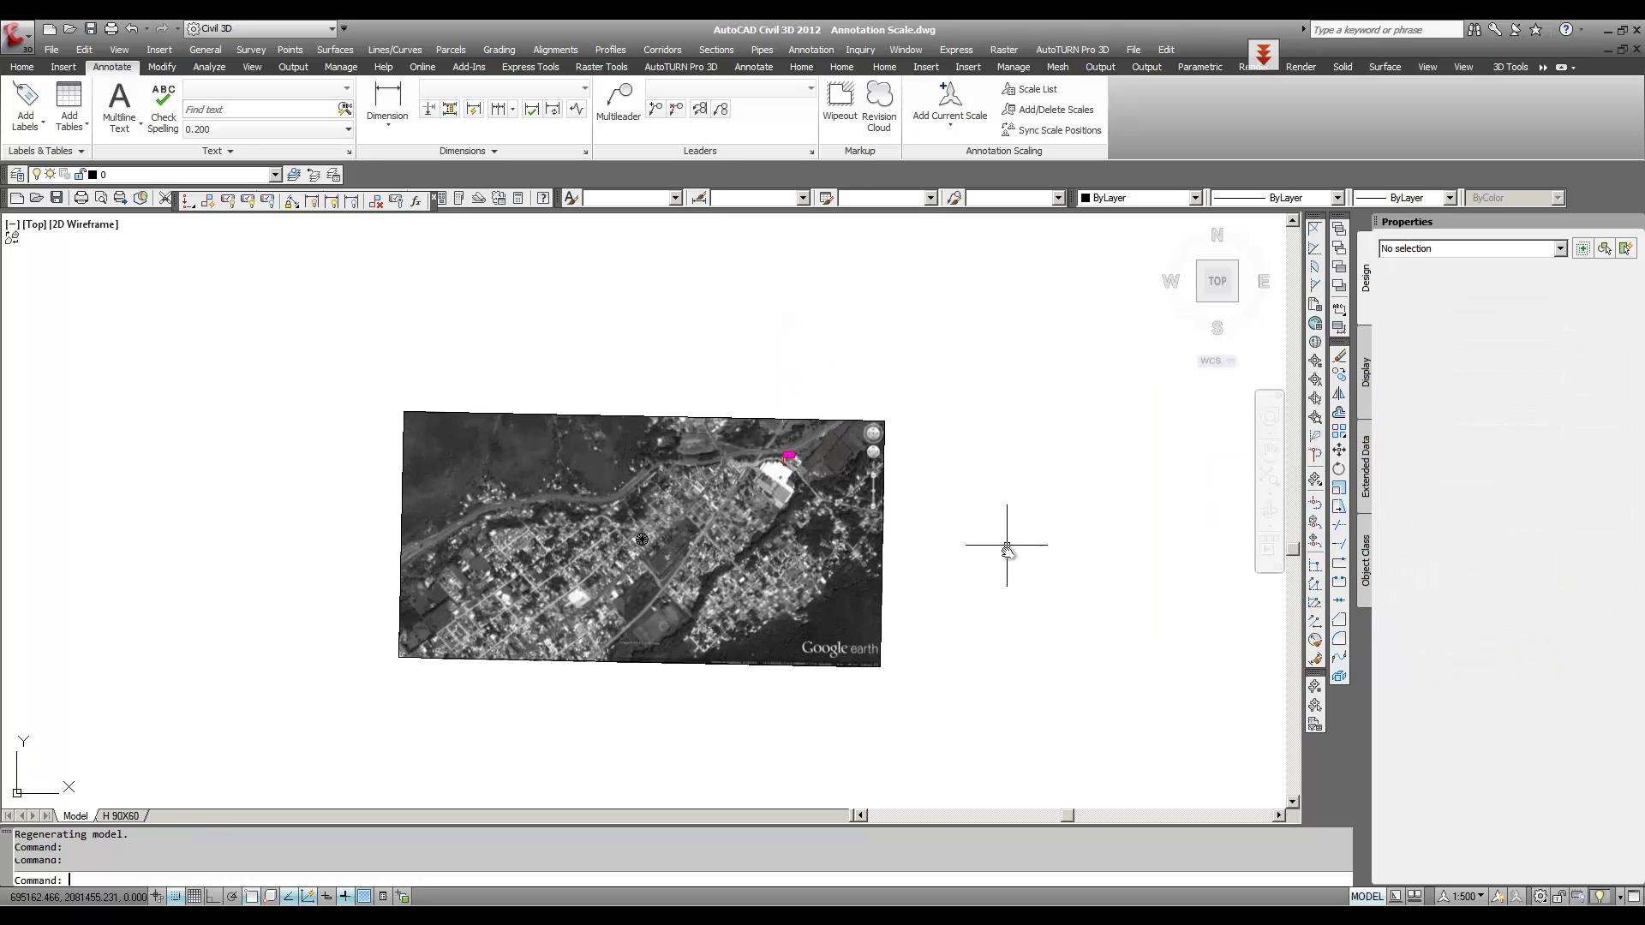
click(1467, 897)
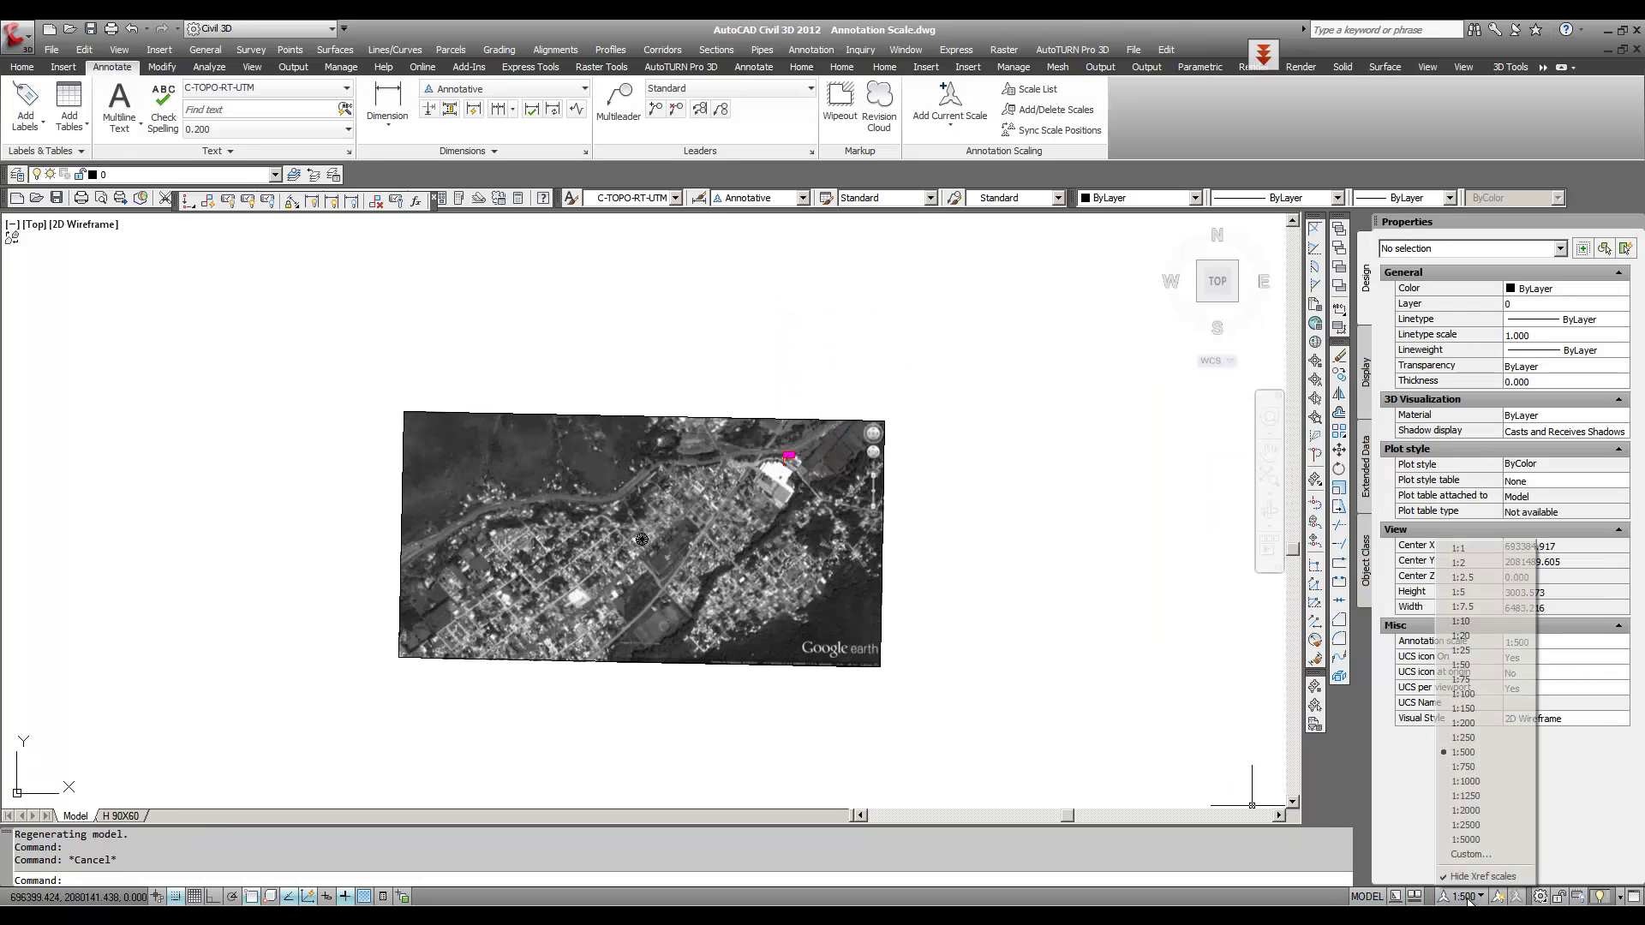
click(1477, 766)
click(1467, 897)
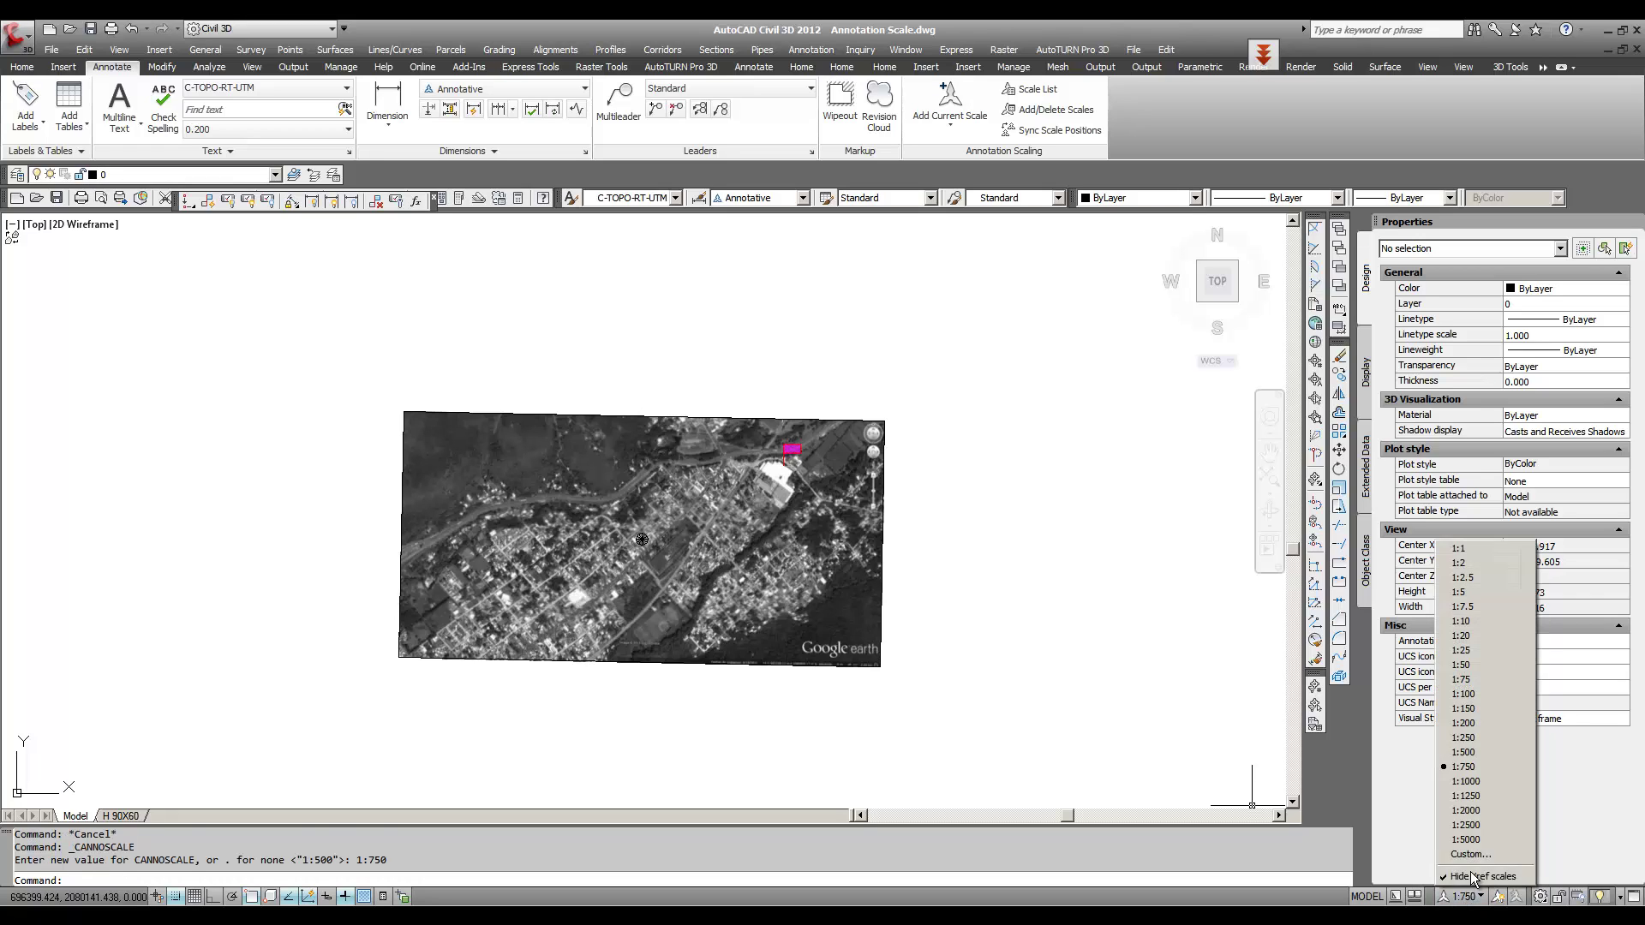
click(1484, 797)
click(1463, 897)
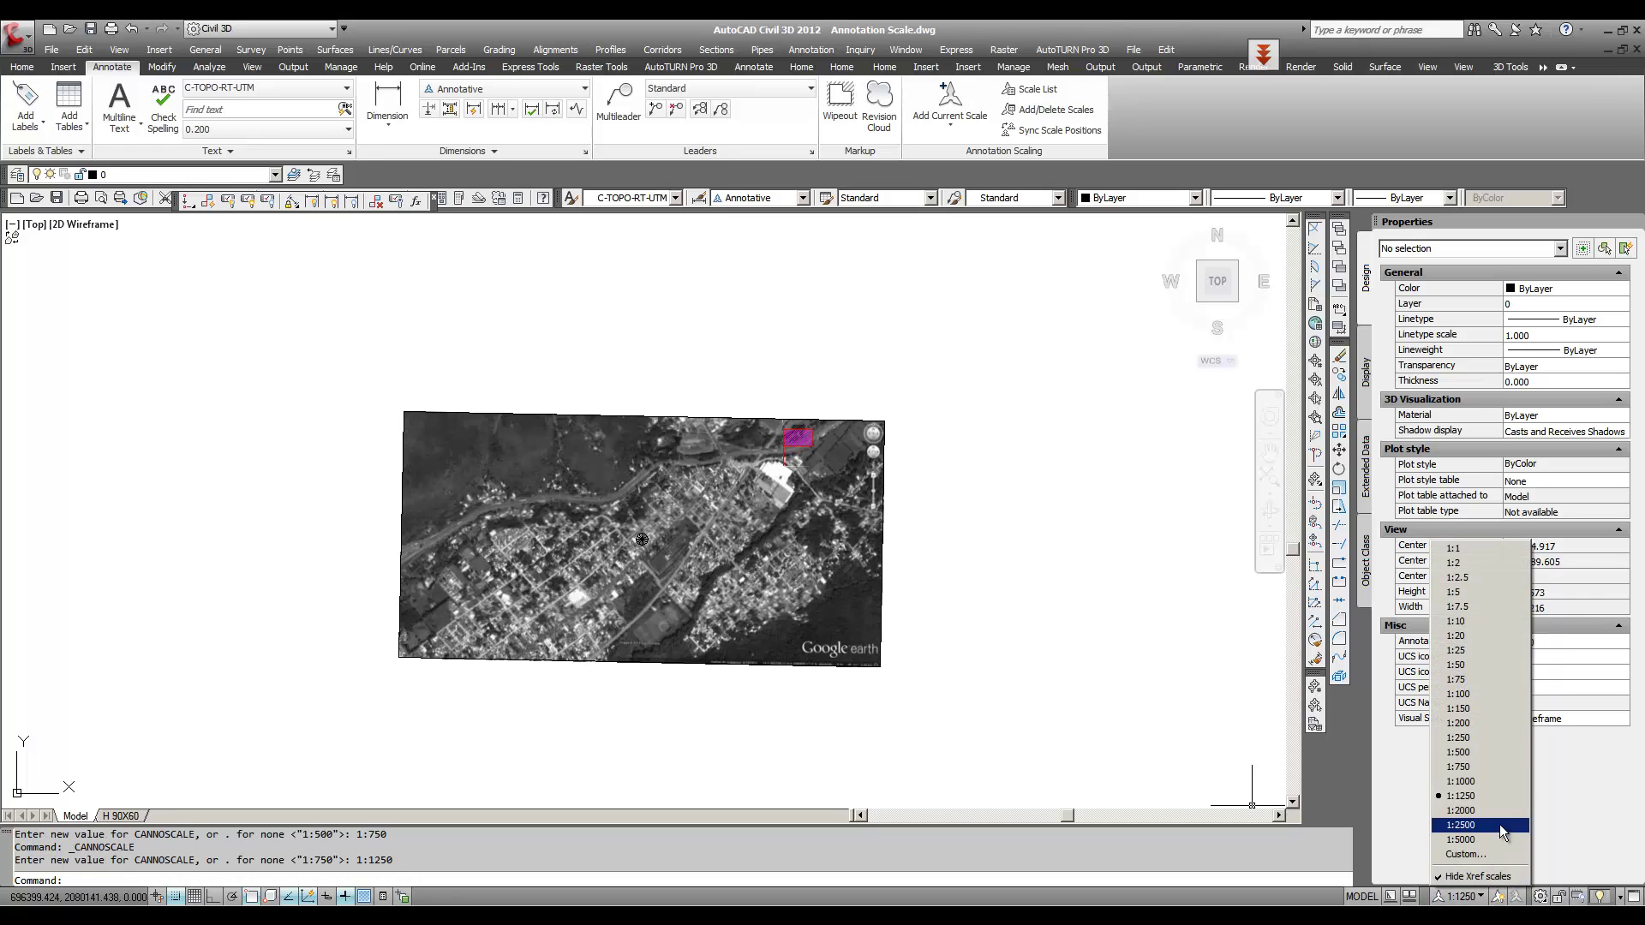
click(1498, 816)
click(1465, 897)
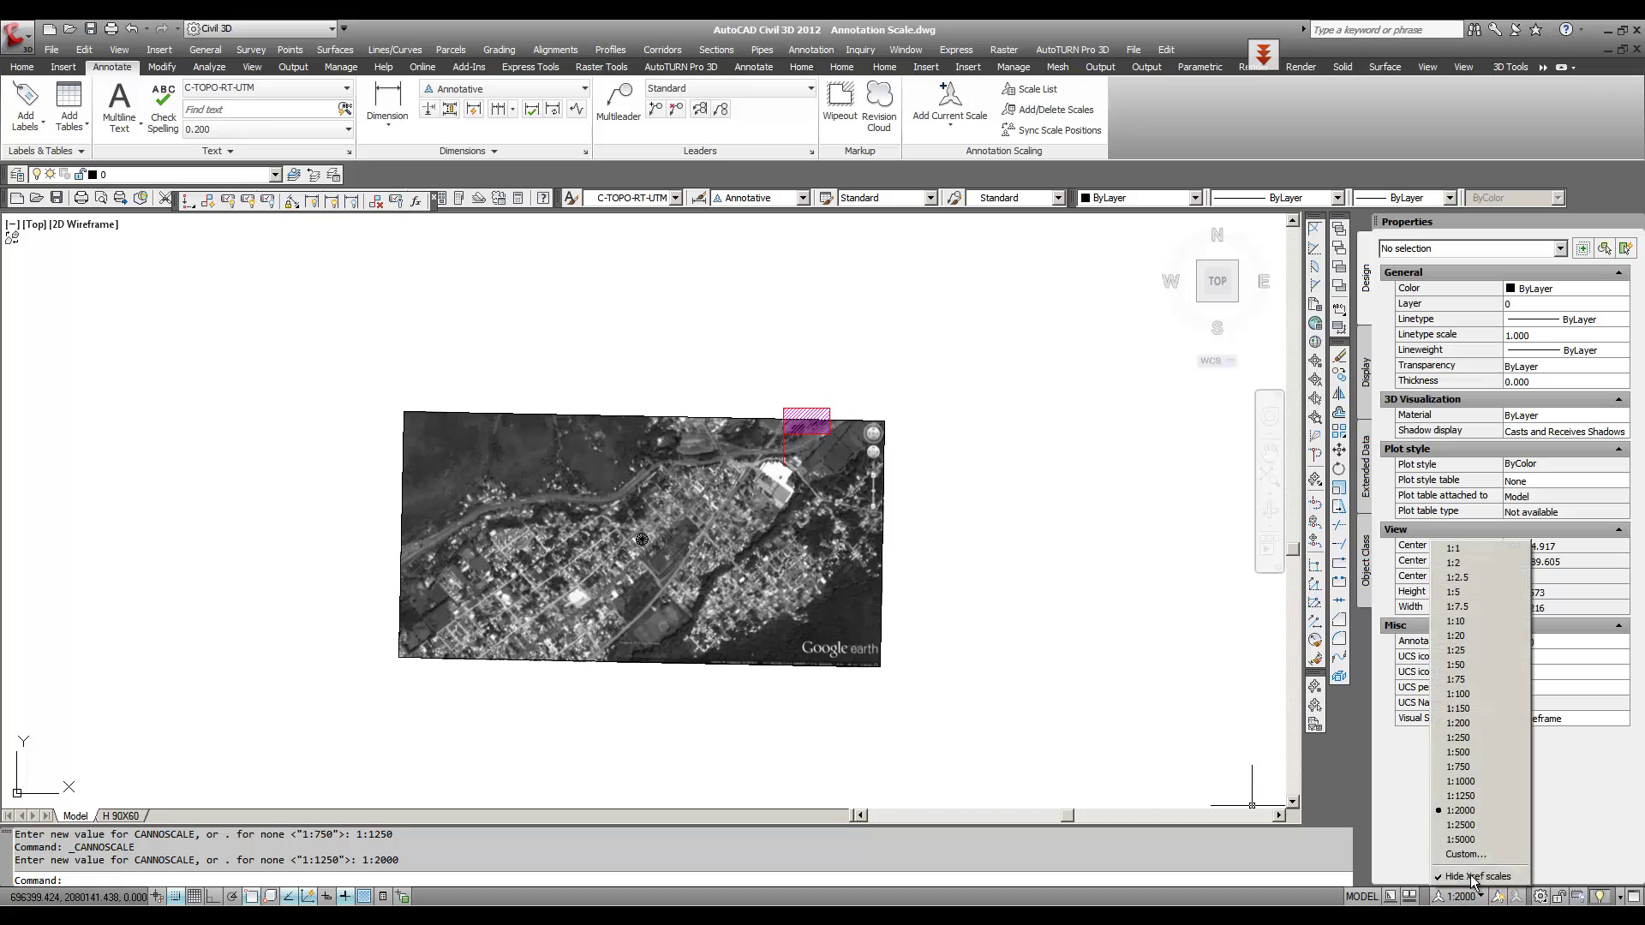
click(1498, 840)
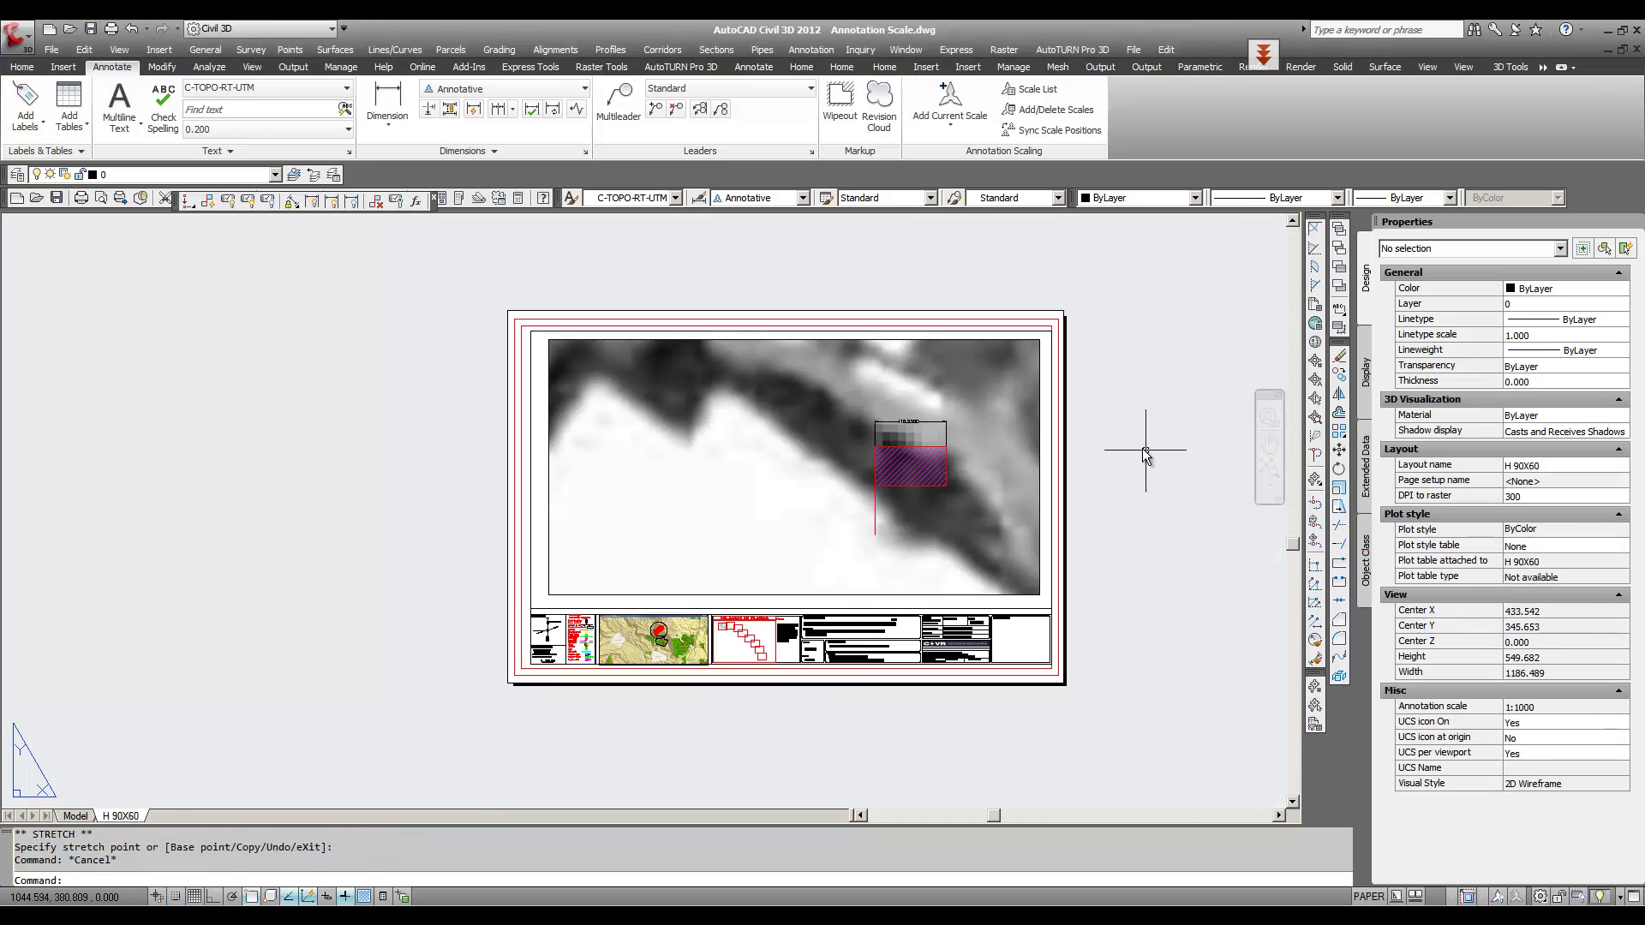
Step: Delete the old dimension above the flag and zoom in on the hatch
click(1152, 447)
click(948, 393)
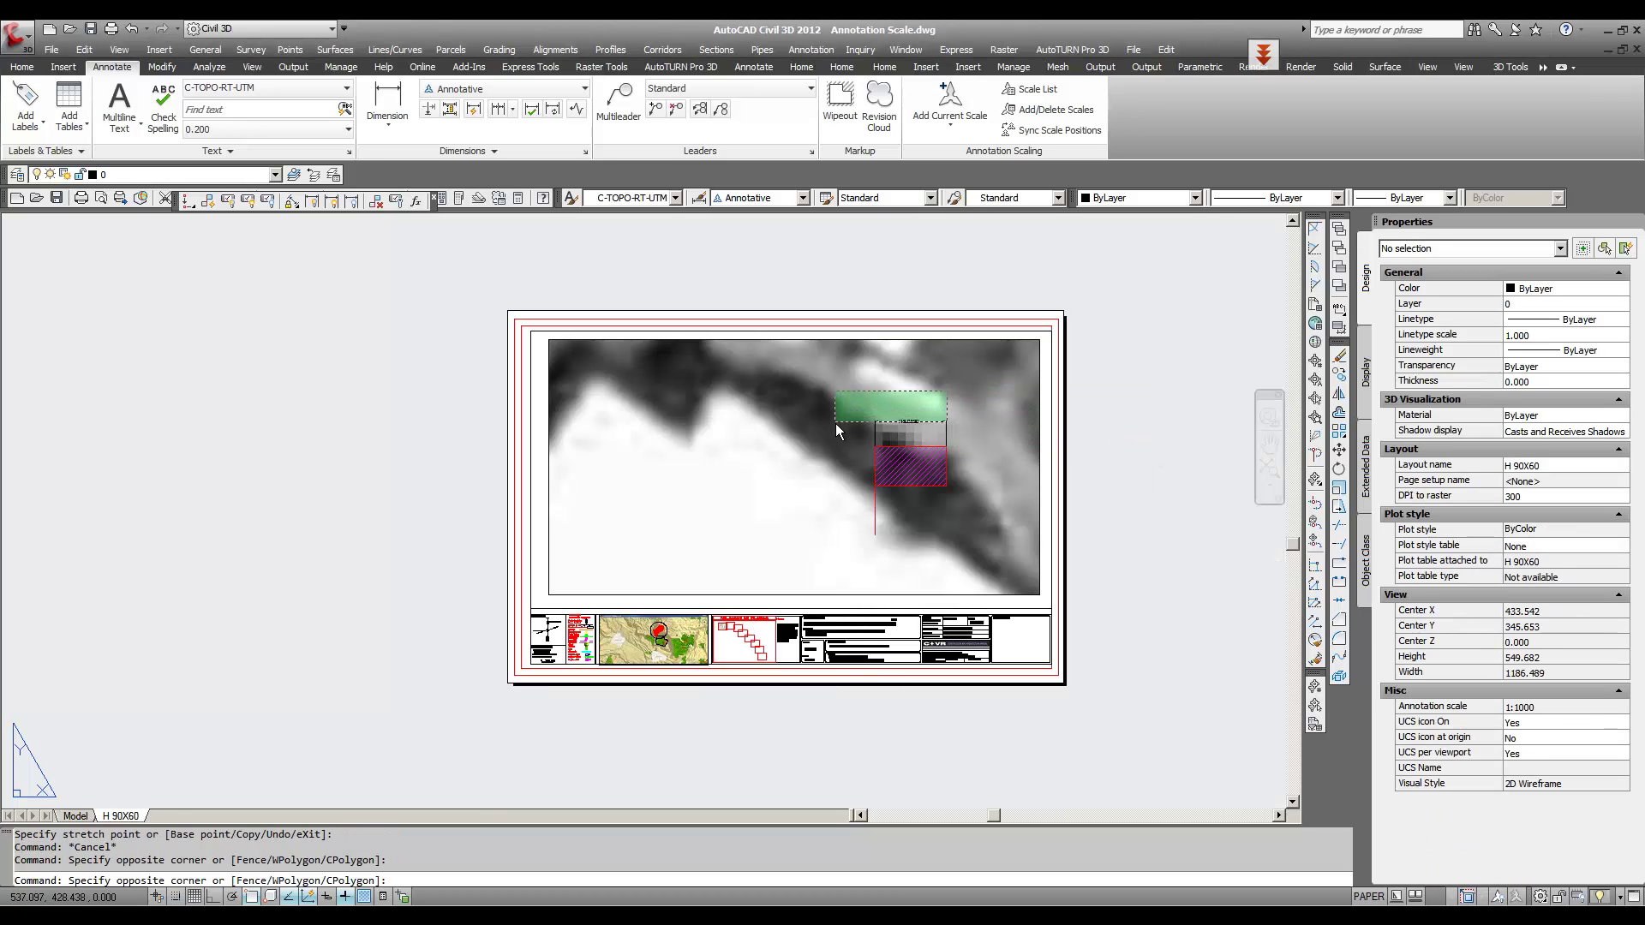
click(861, 426)
key(Delete)
middle_drag(937, 467, 871, 455)
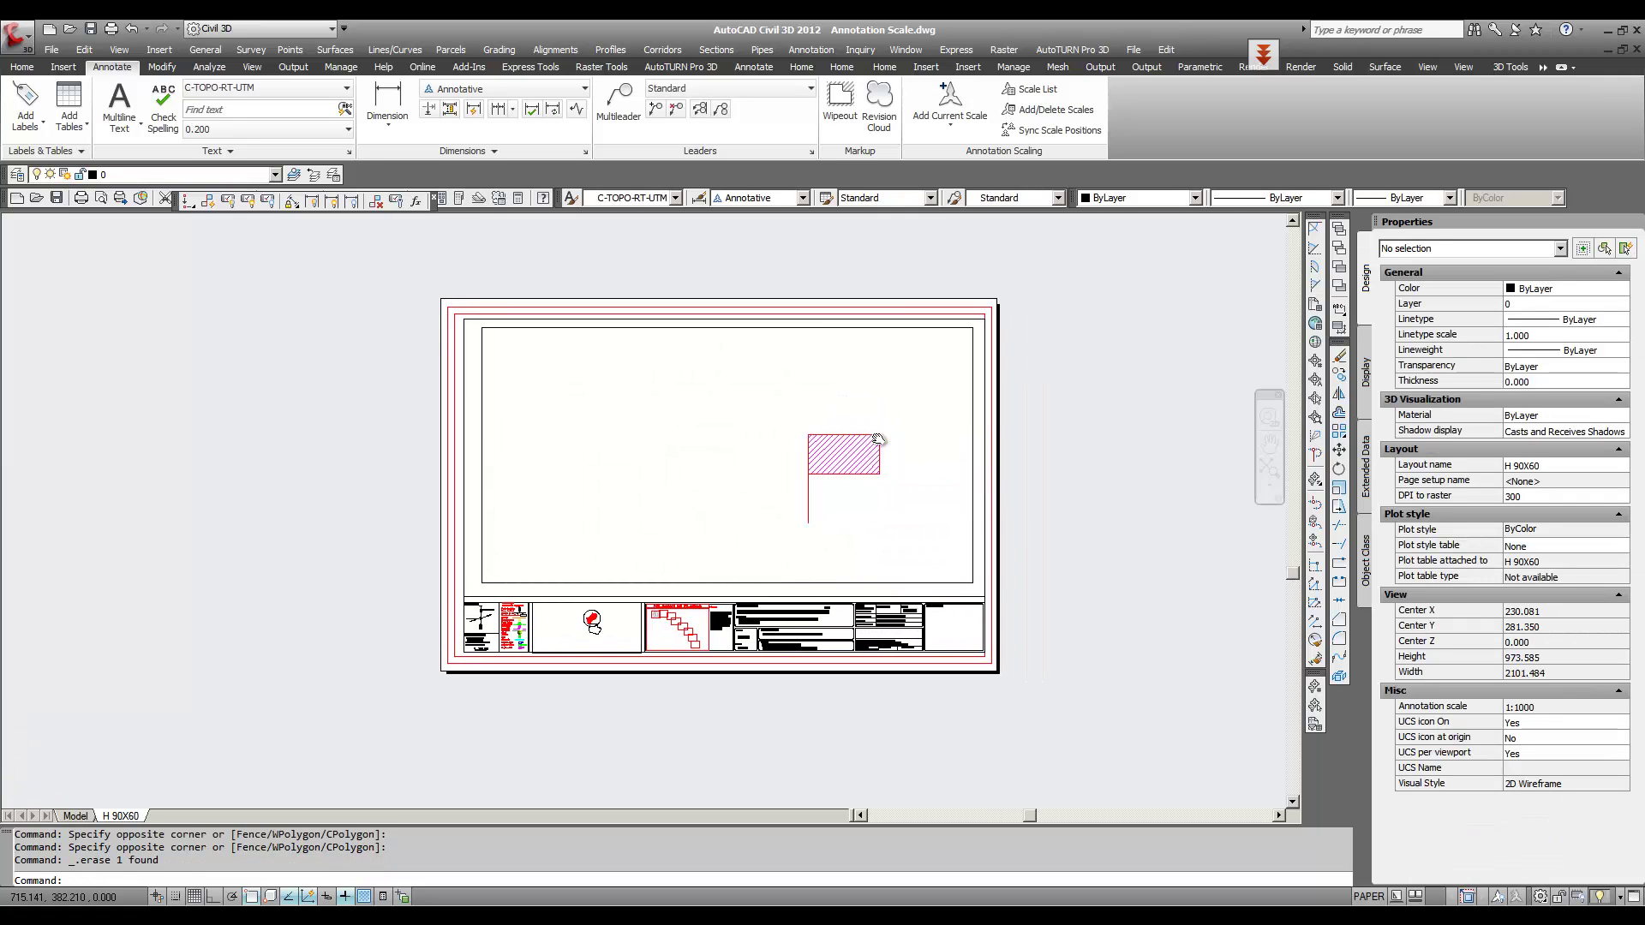
scroll(870, 455, up, 5)
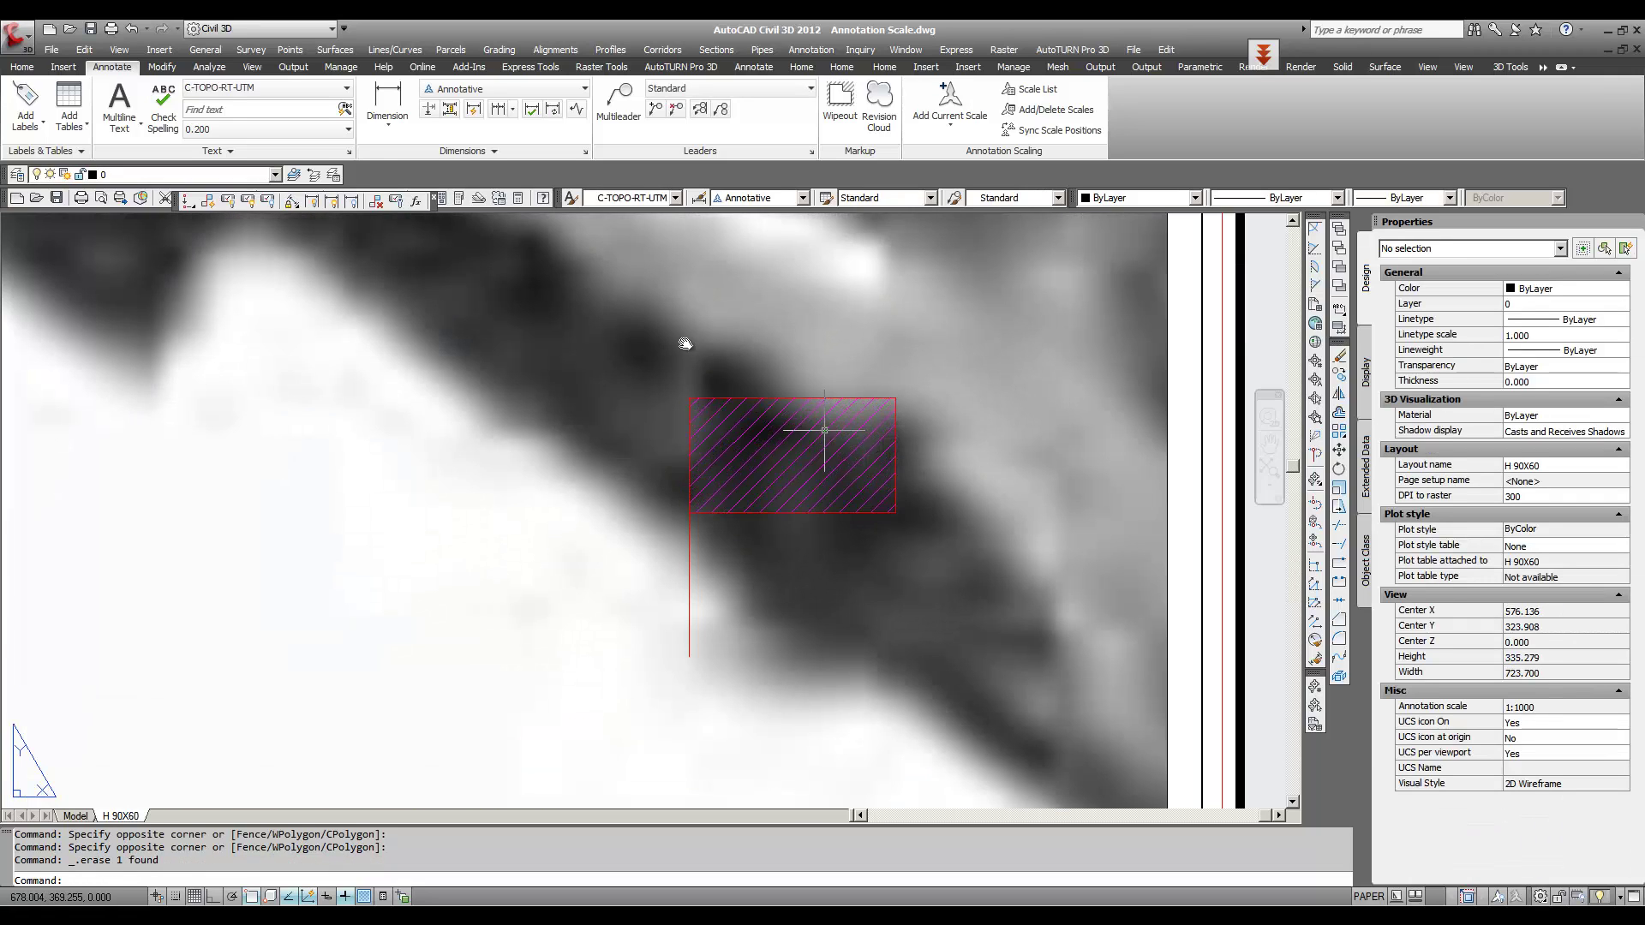
Step: Make Annotative the current dimension style for a new linear dimension
click(474, 91)
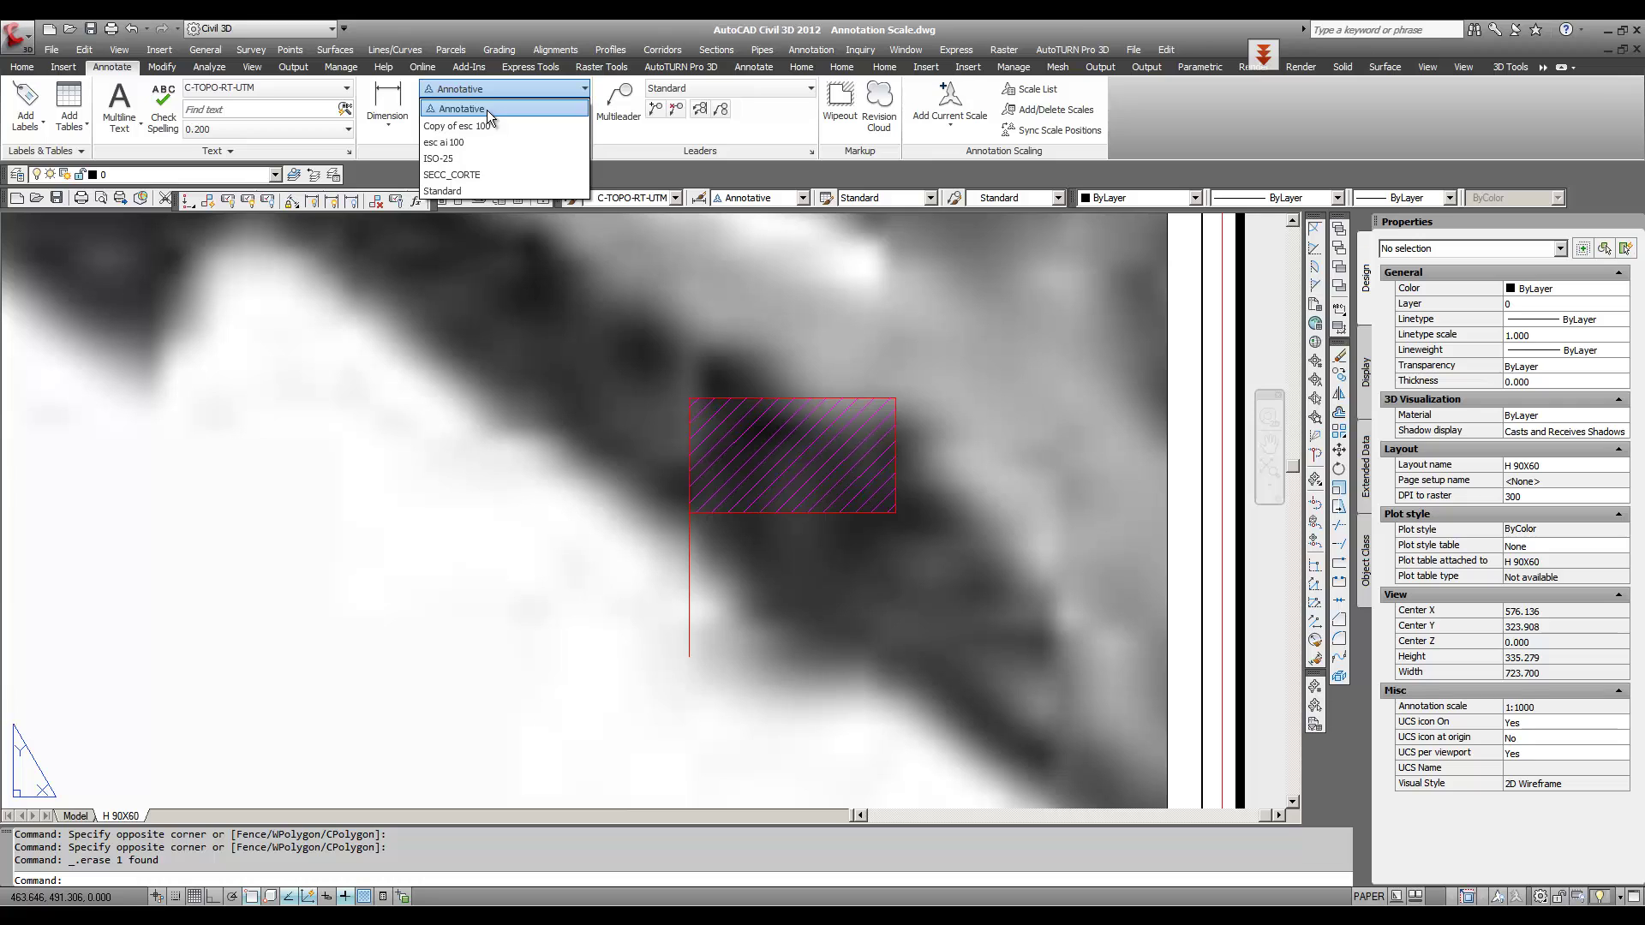
click(488, 112)
click(387, 101)
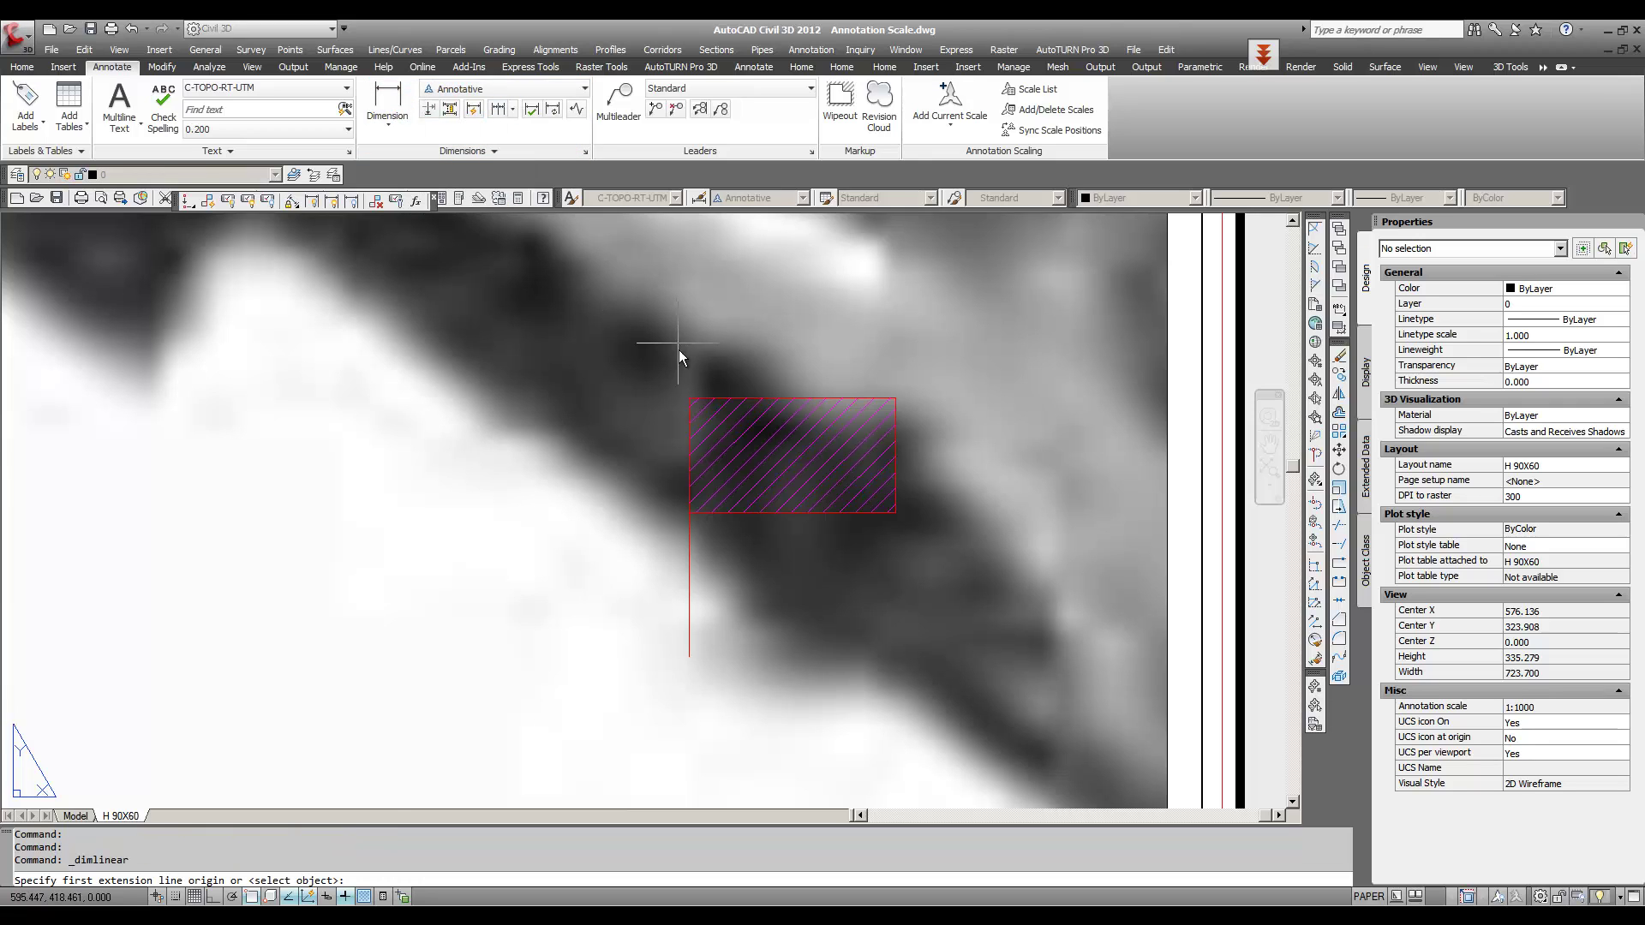
Step: Dimension the flag's top edge between its two top corners, placing it above
click(687, 398)
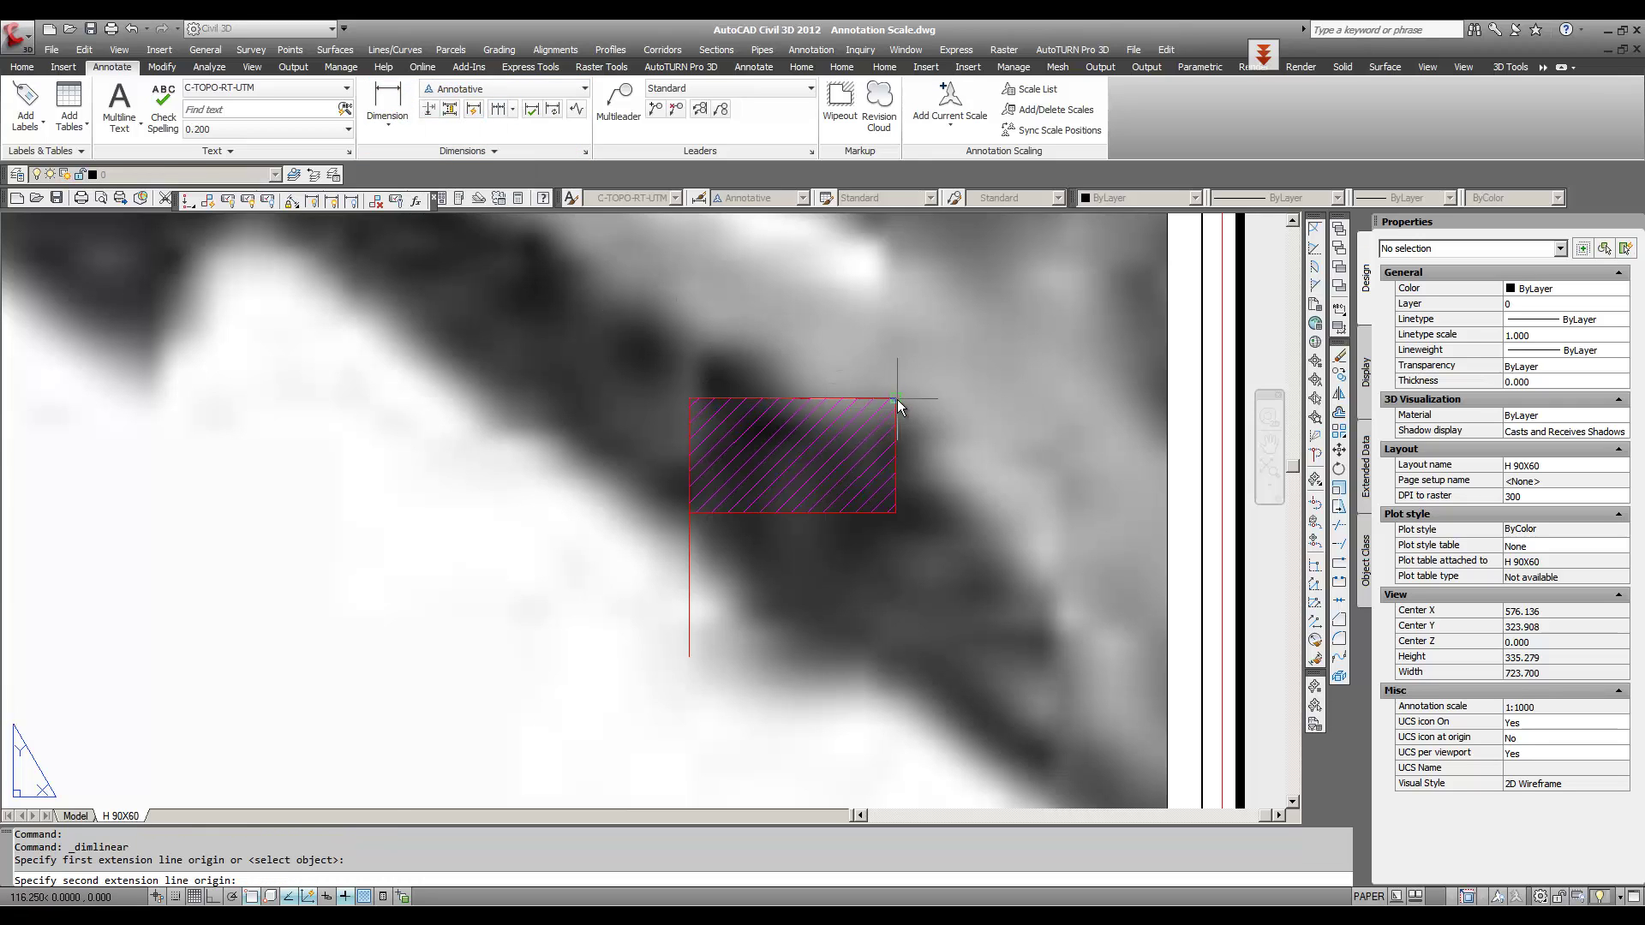
click(896, 399)
click(899, 360)
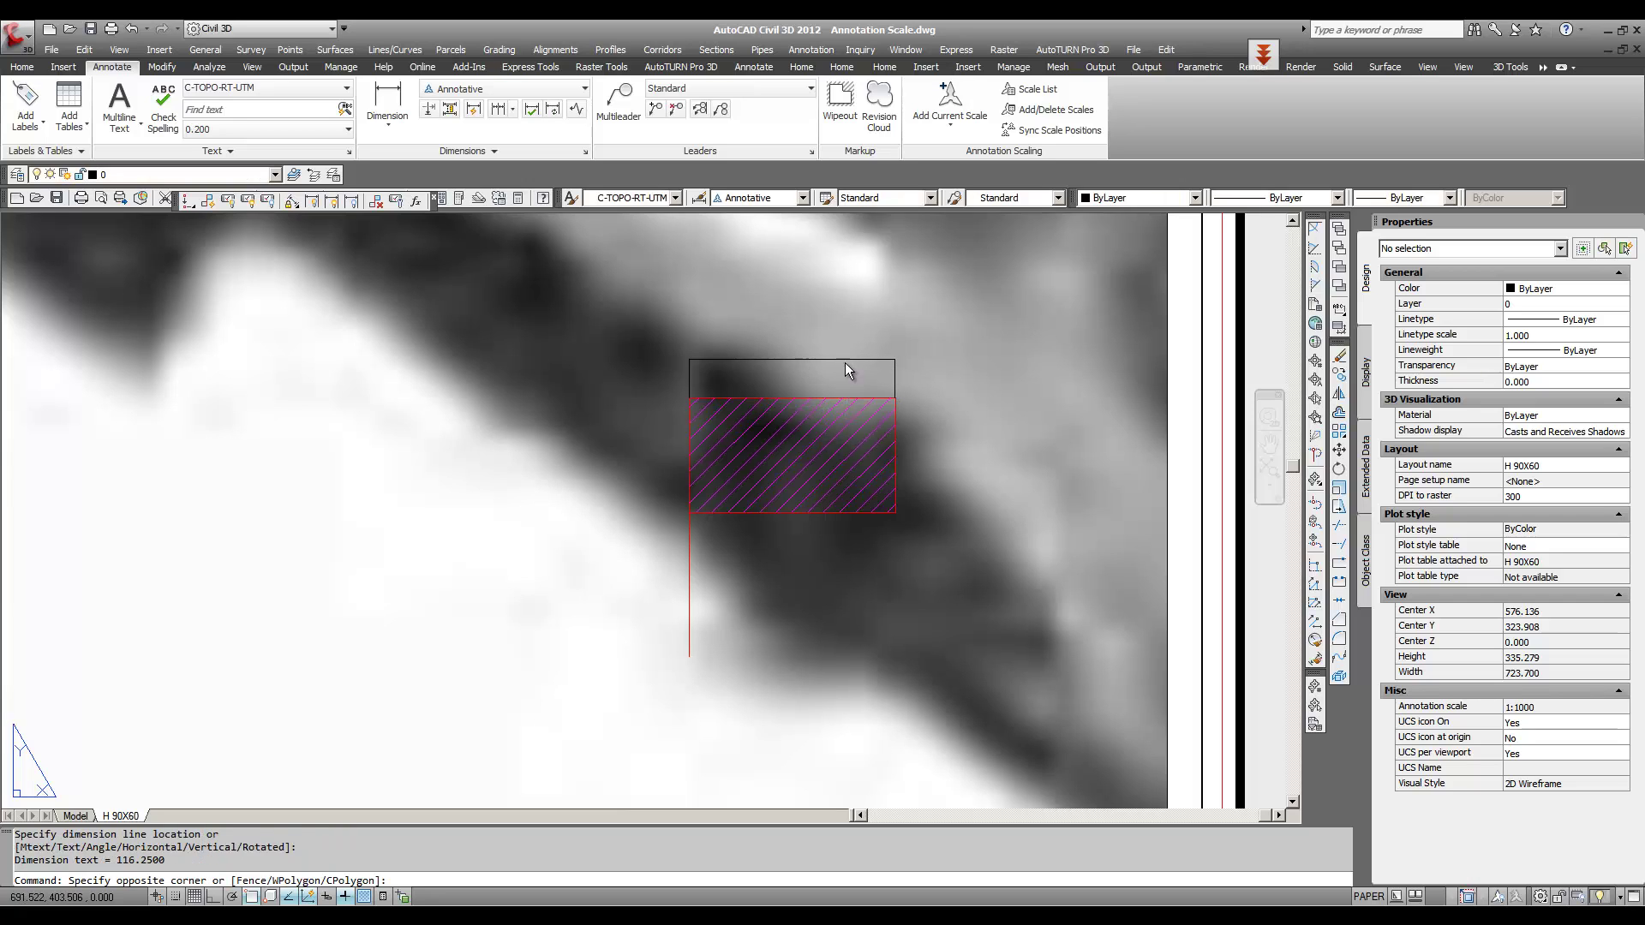
Step: Give the 116.2500 dimension text height 5 and arrow size 5
drag(845, 368, 783, 323)
click(1538, 531)
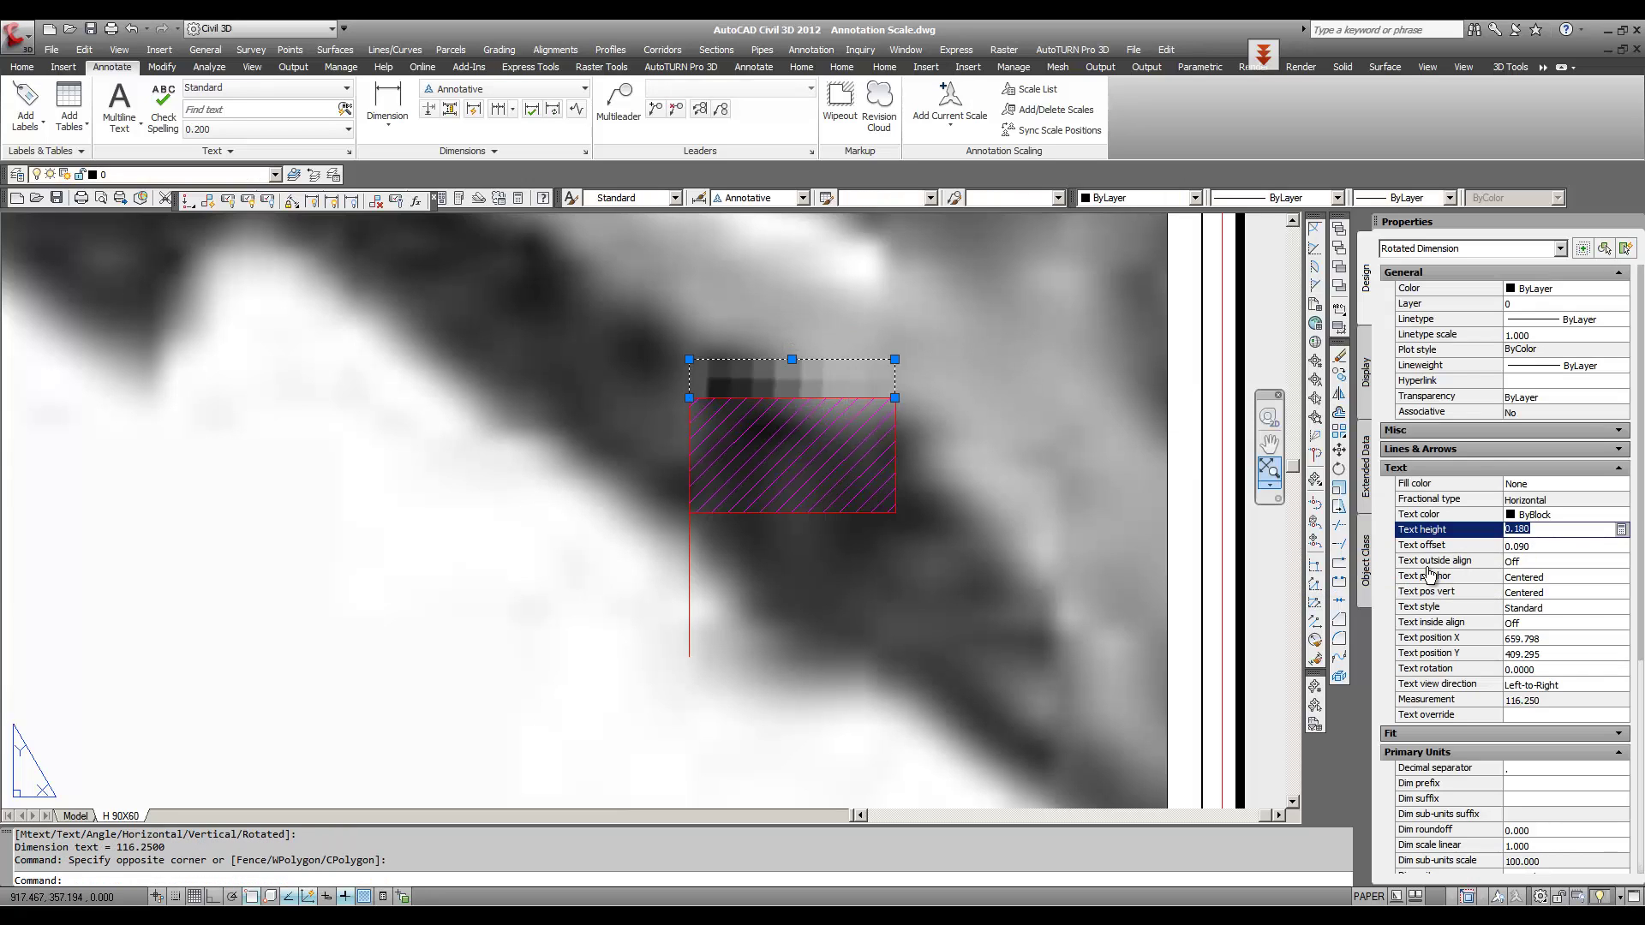
key(Tab)
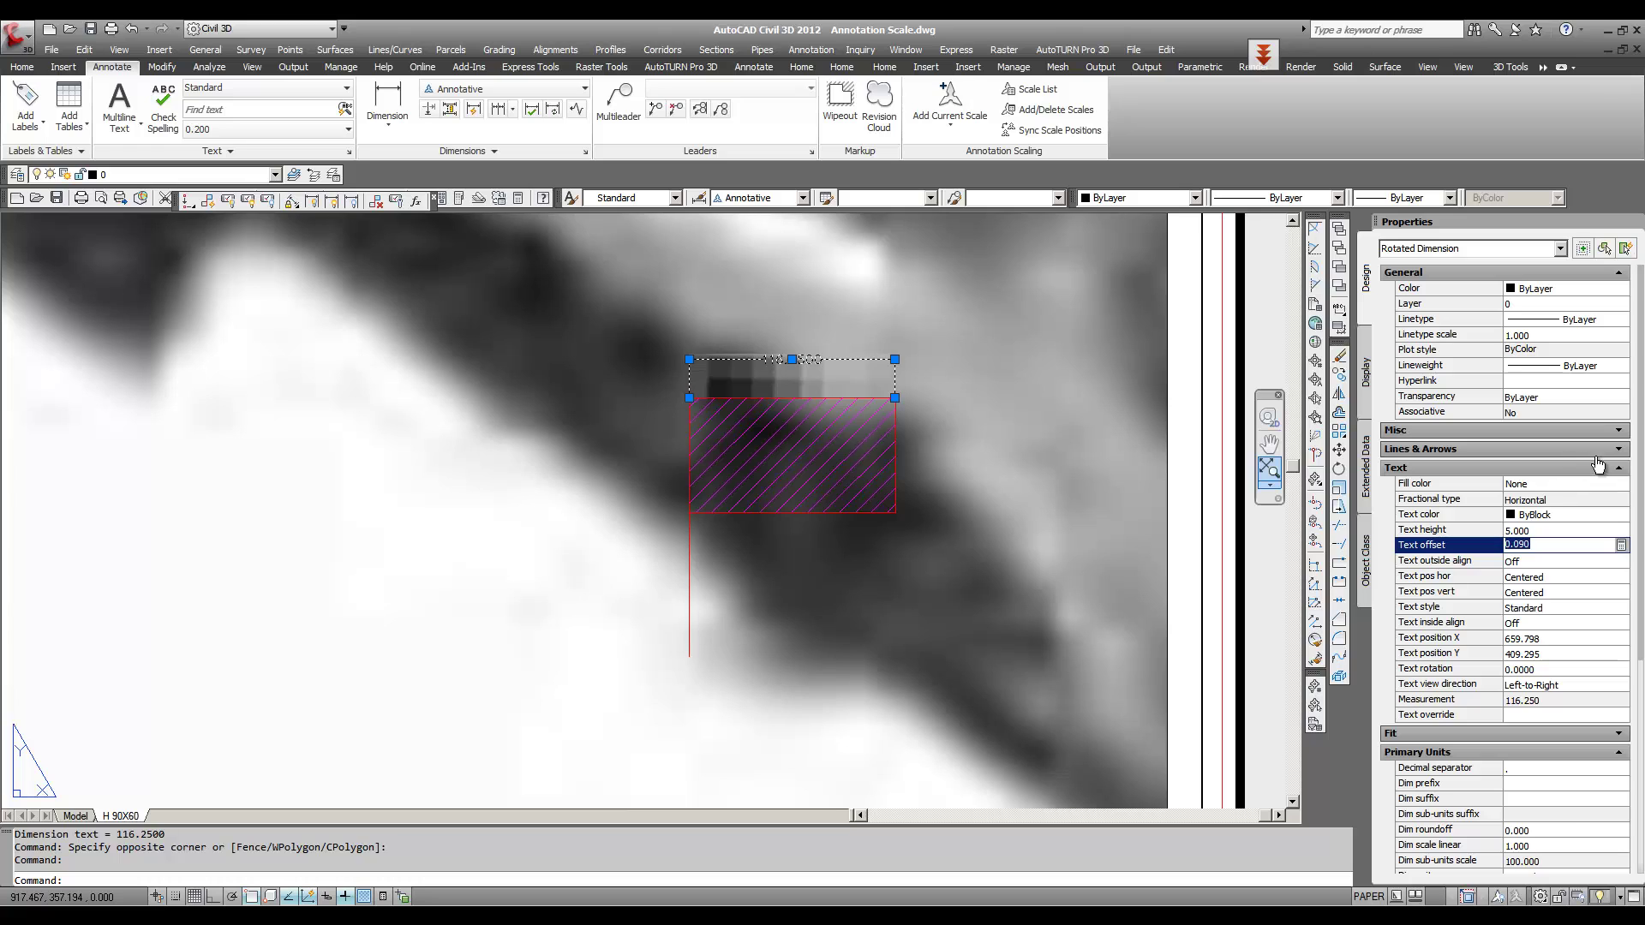
click(1616, 450)
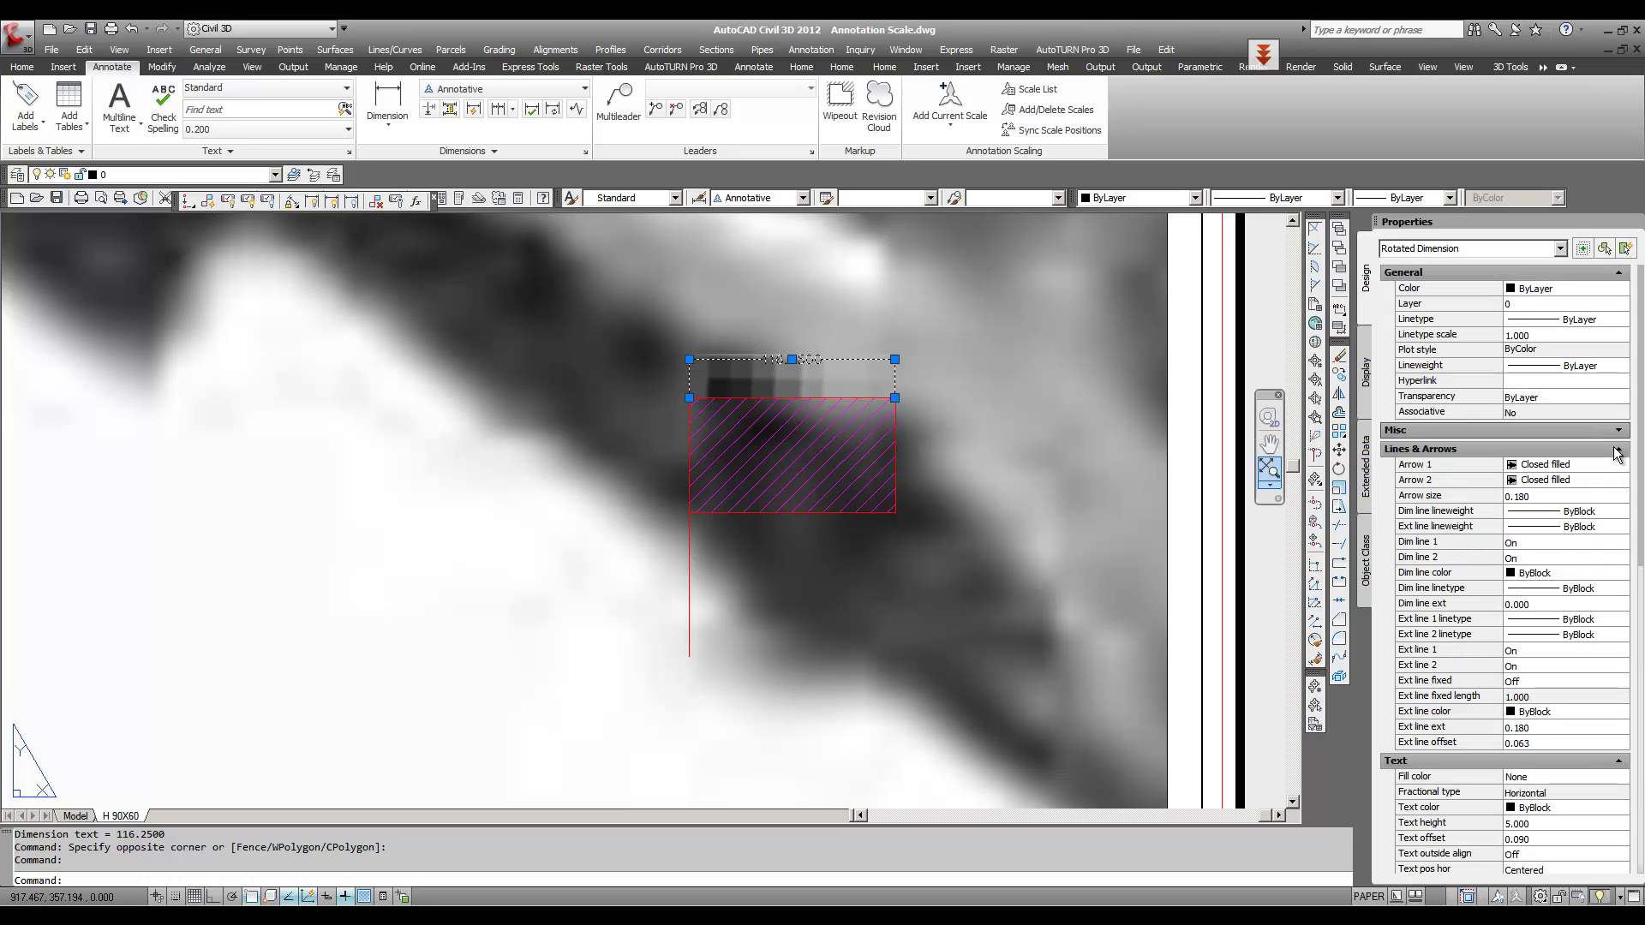
click(1541, 500)
key(Return)
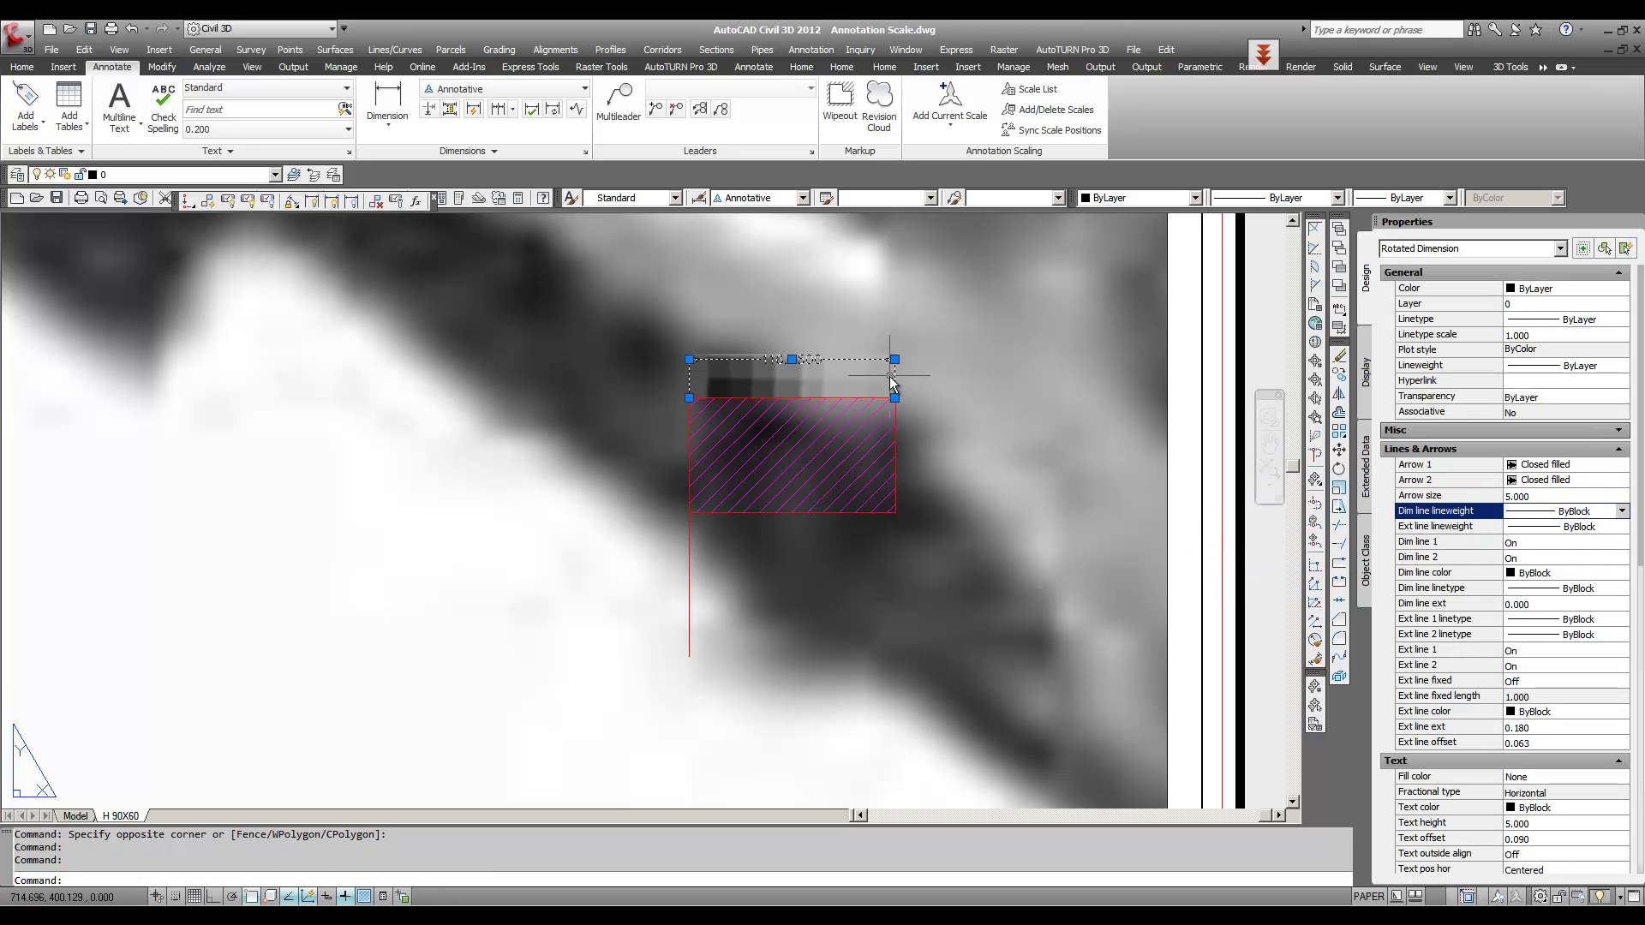
key(Escape)
scroll(943, 414, down, 4)
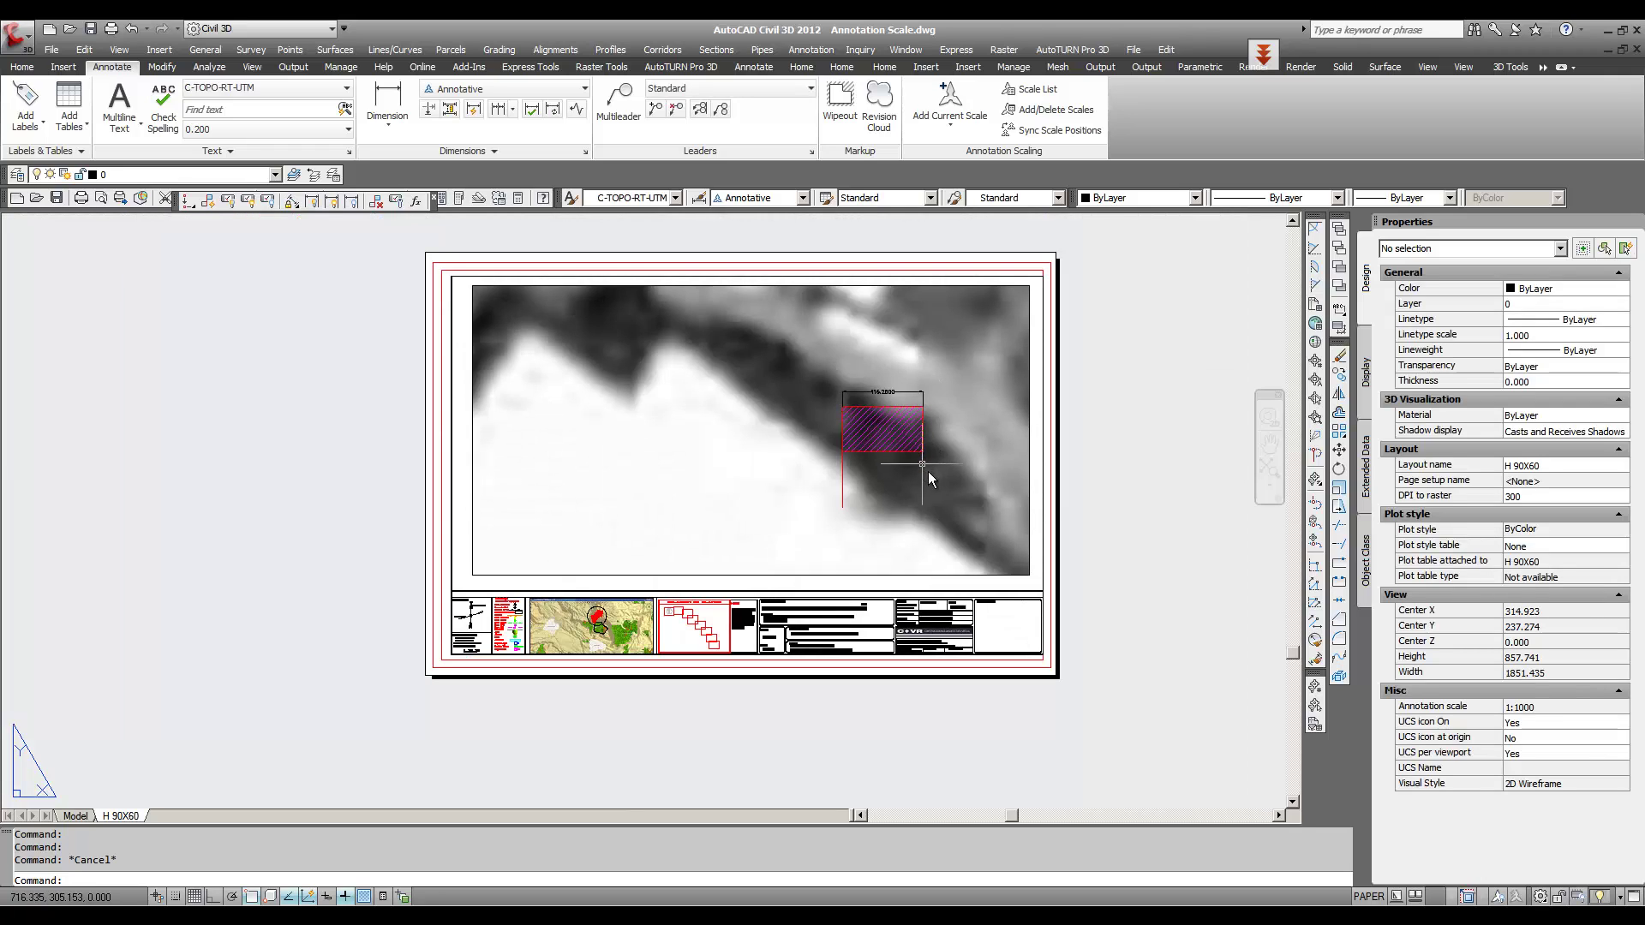
Step: Set the layout viewport's annotation scale to 1:500
click(1034, 510)
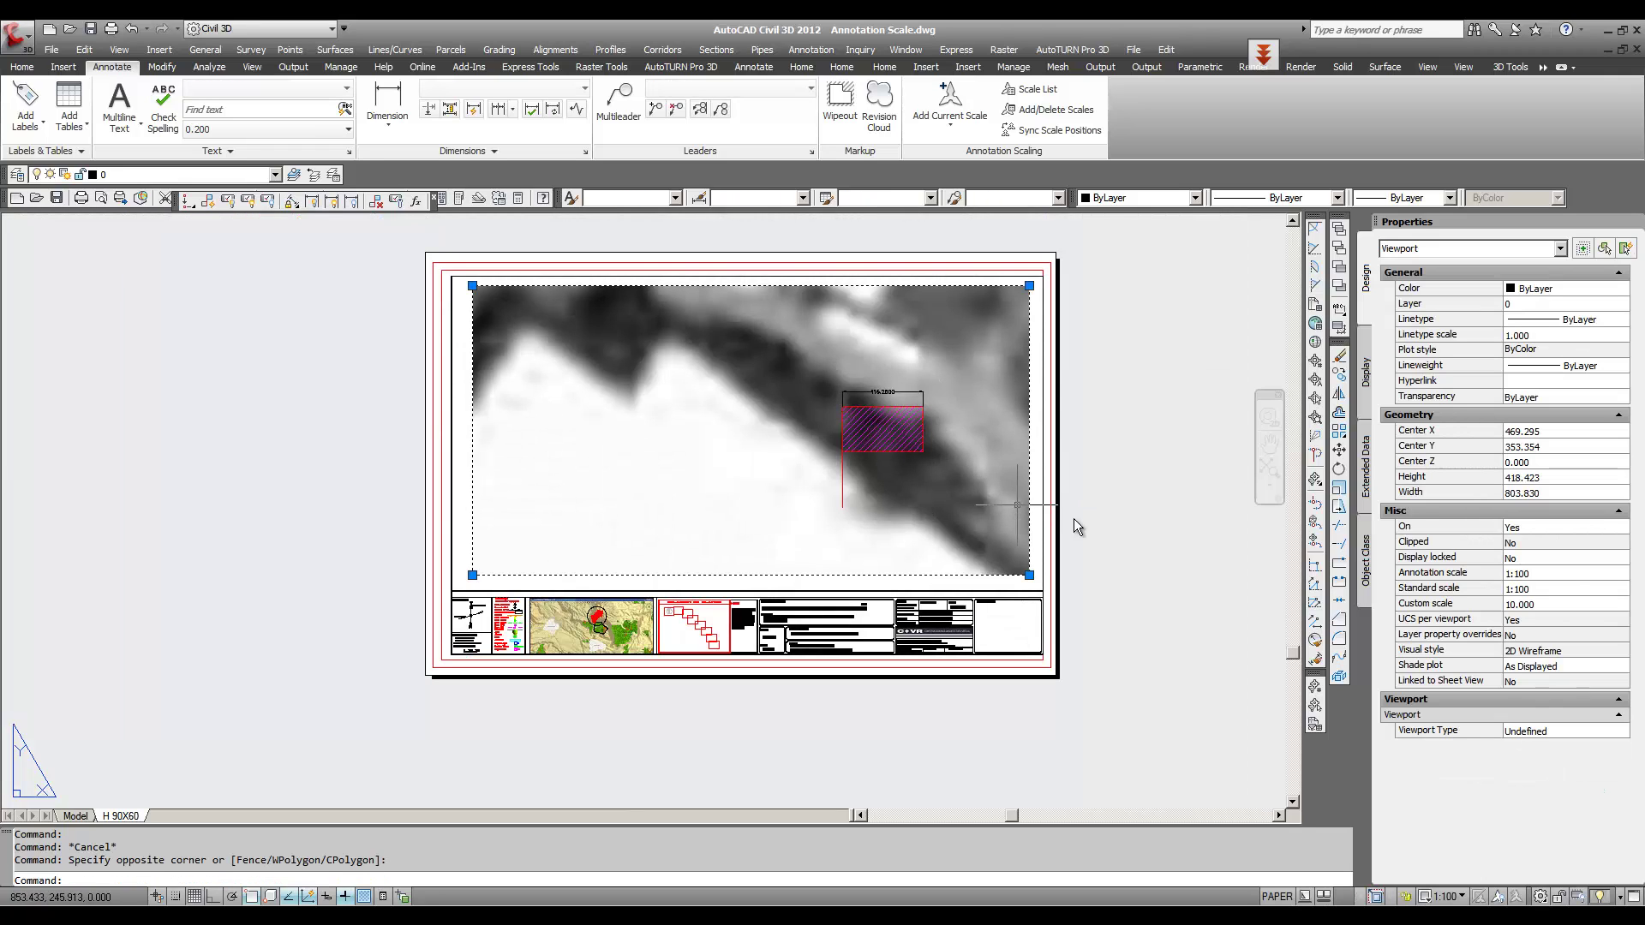
click(1571, 579)
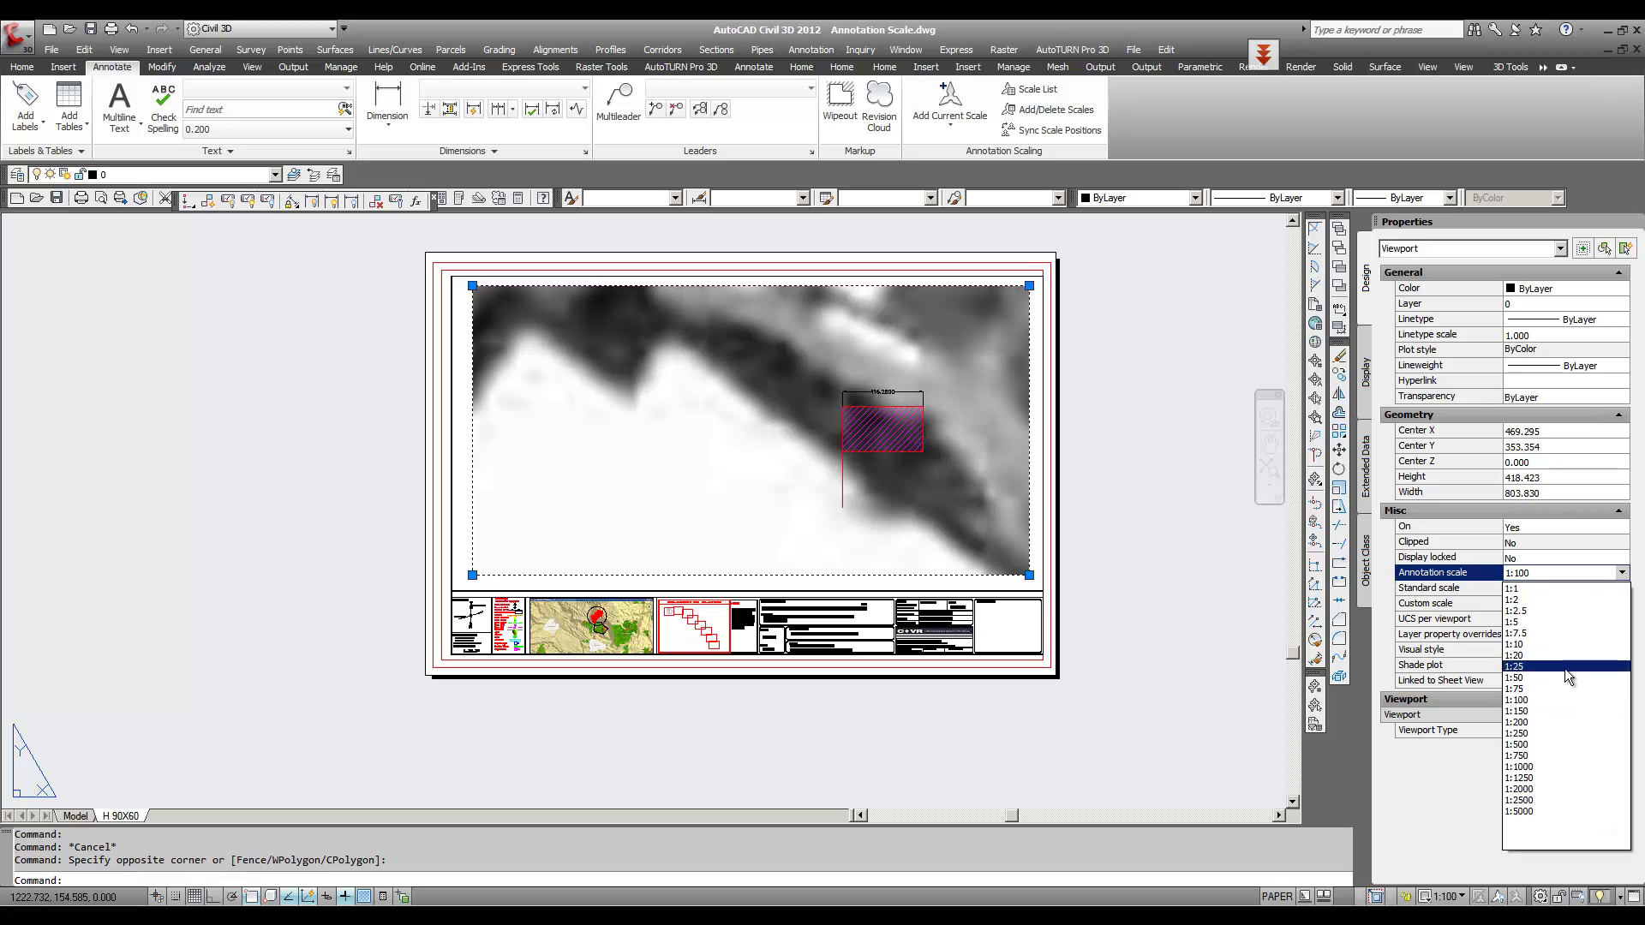
click(1539, 744)
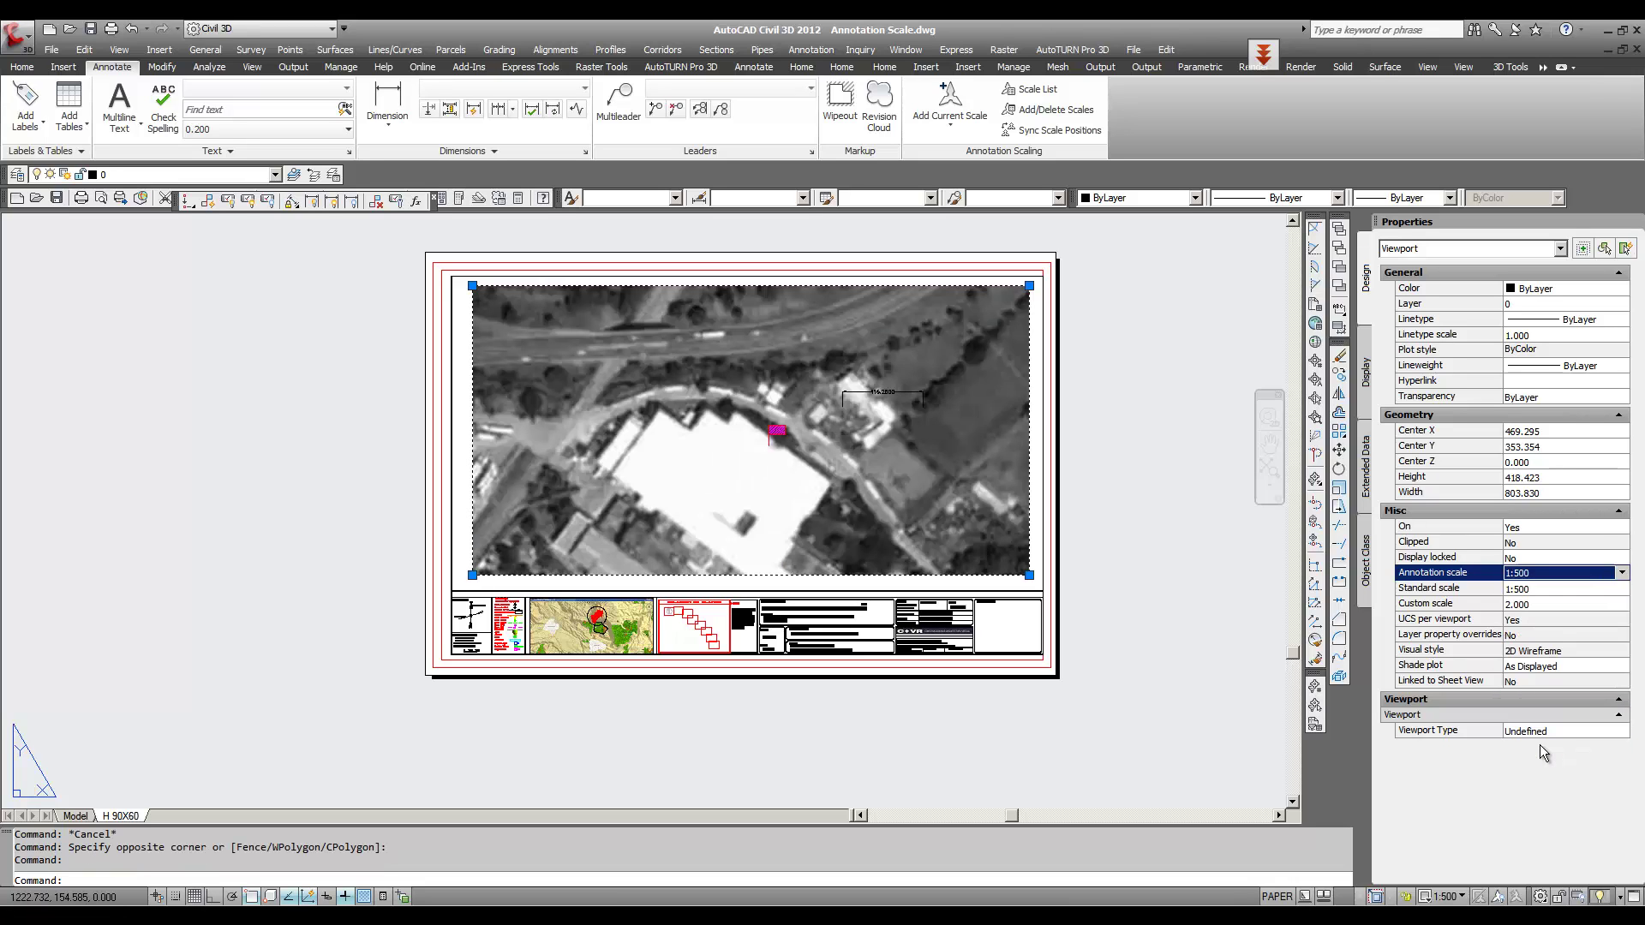
scroll(839, 368, up, 2)
key(Escape)
scroll(857, 386, up, 2)
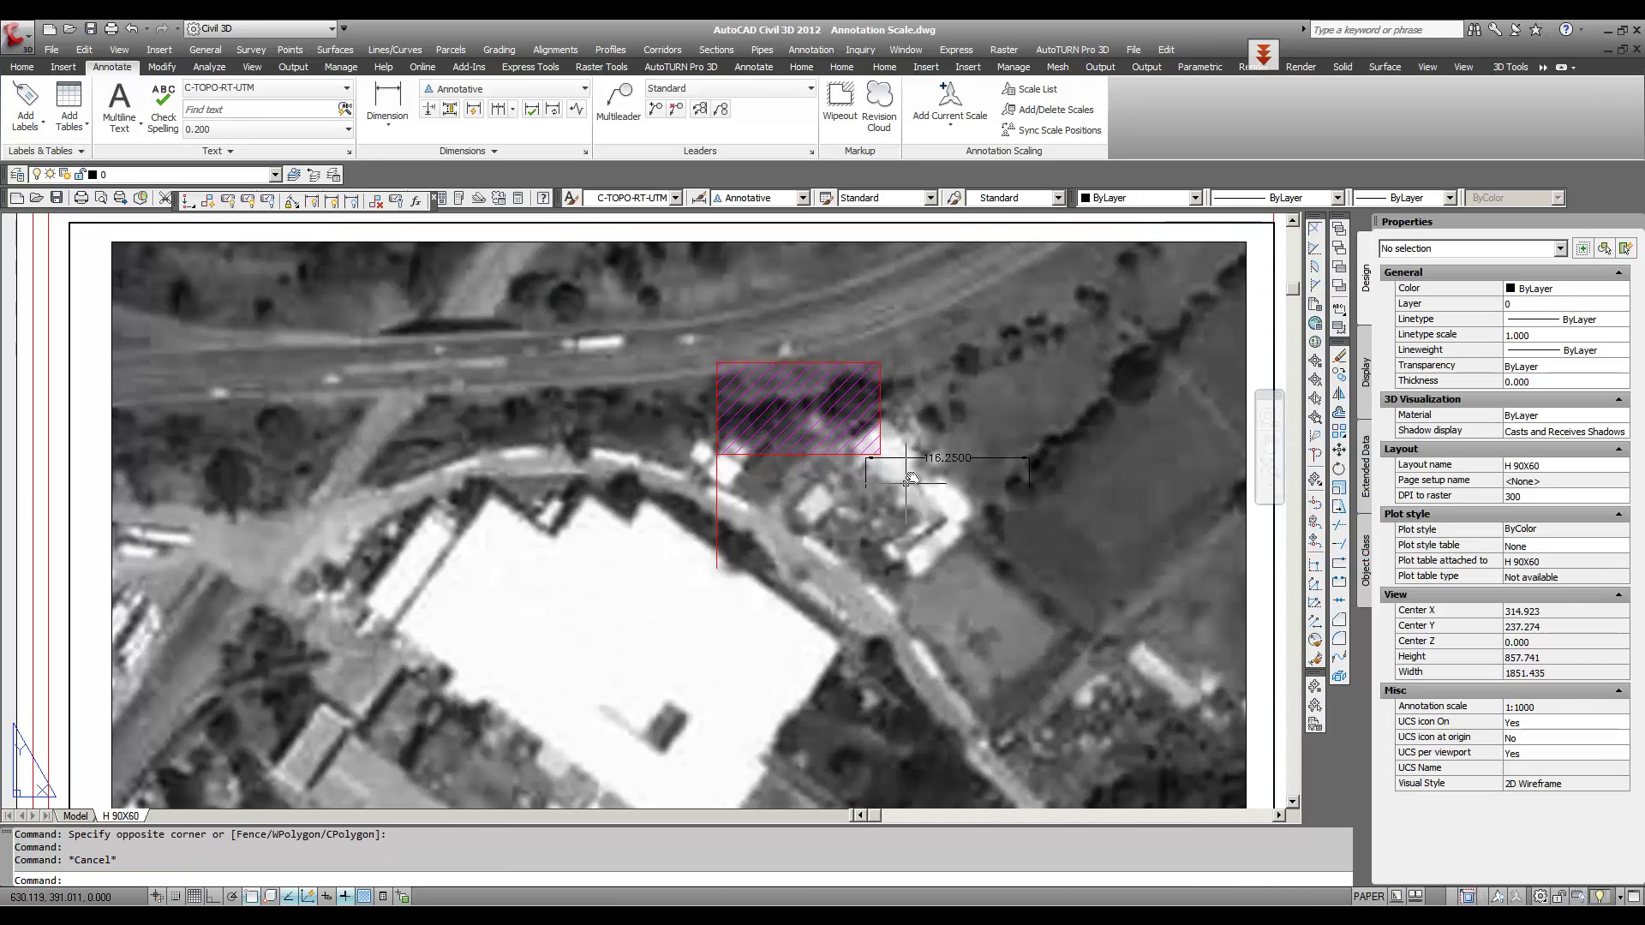
Step: Grip-stretch the dimension ends to the flag's top corners and move its line above the flag
click(912, 475)
click(859, 488)
click(867, 487)
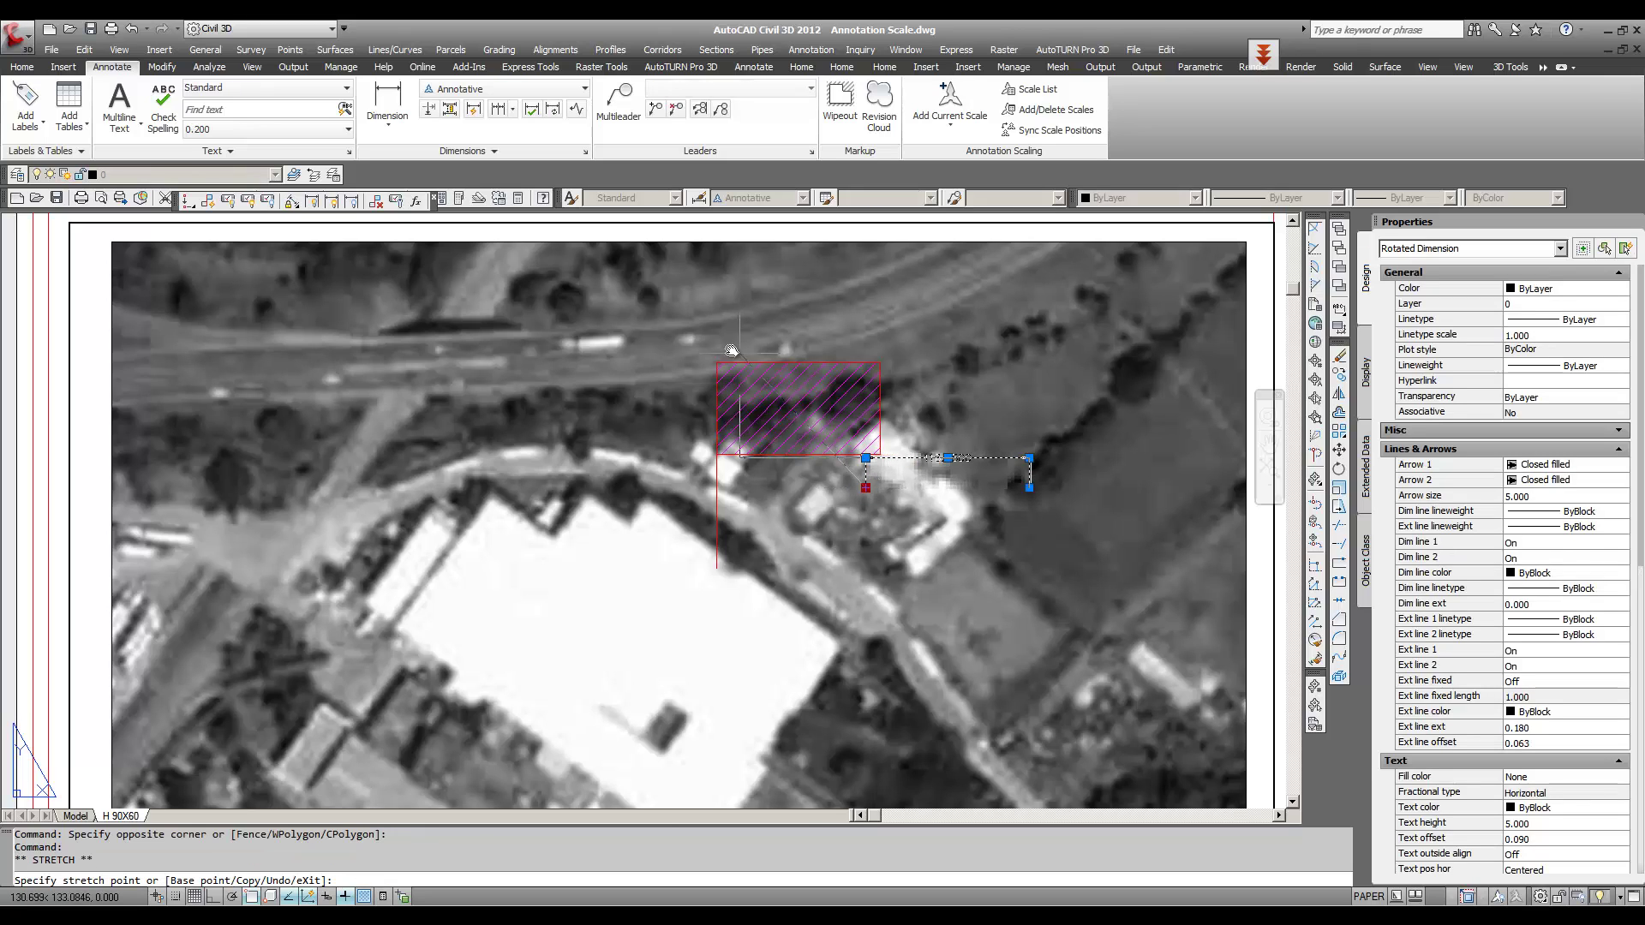
click(716, 362)
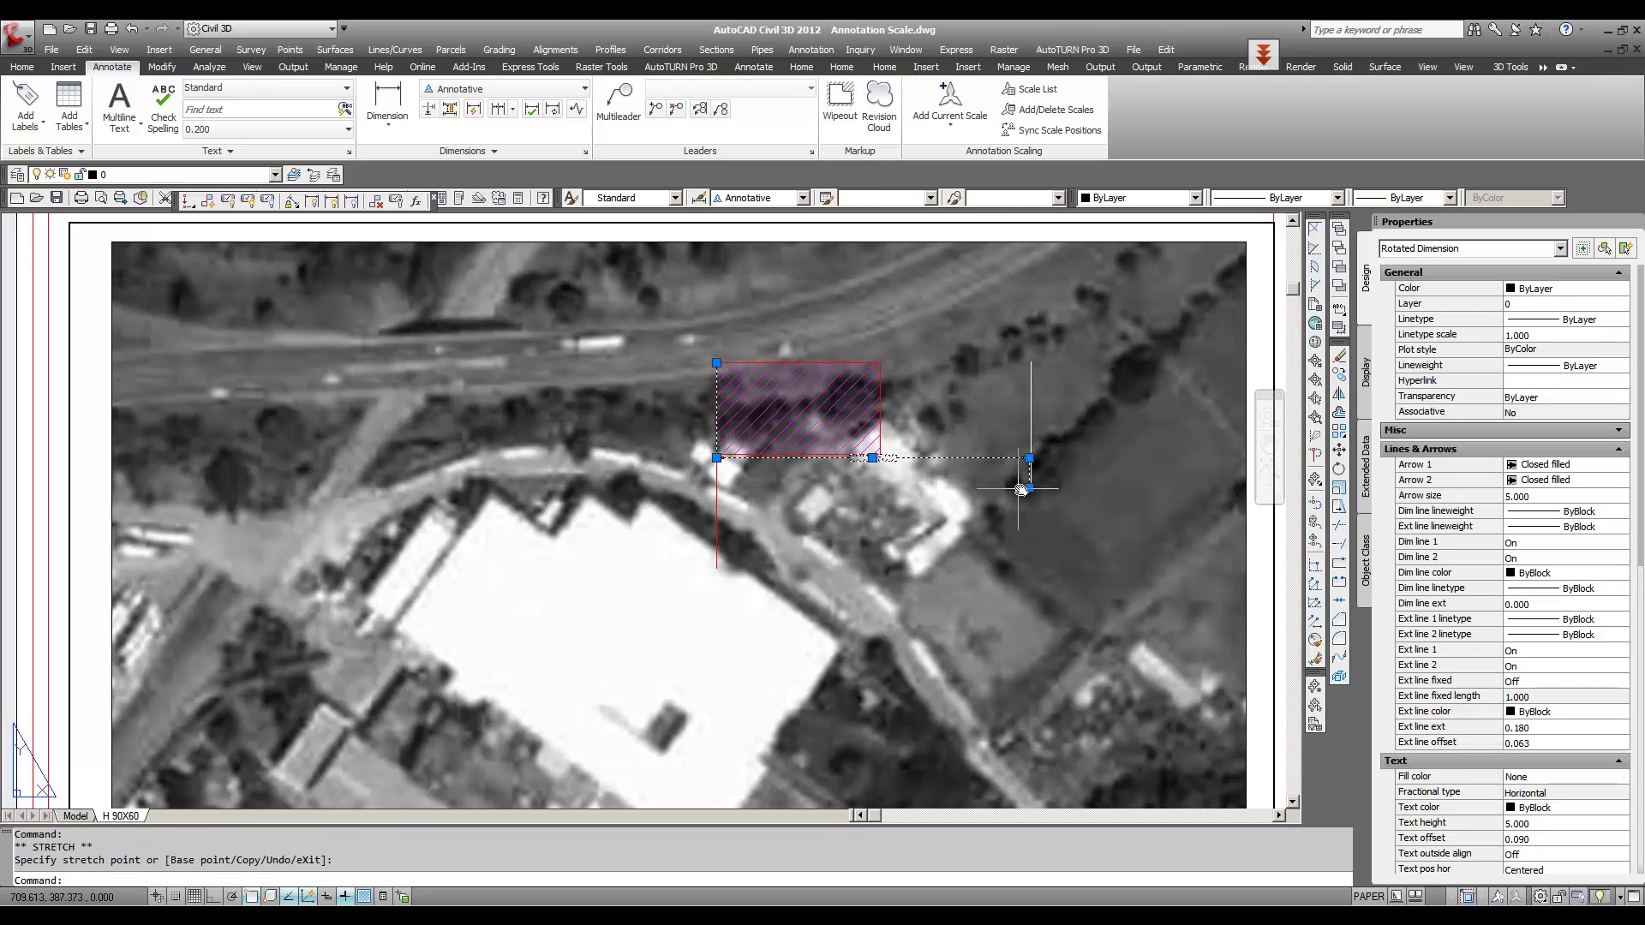
click(1029, 487)
click(884, 366)
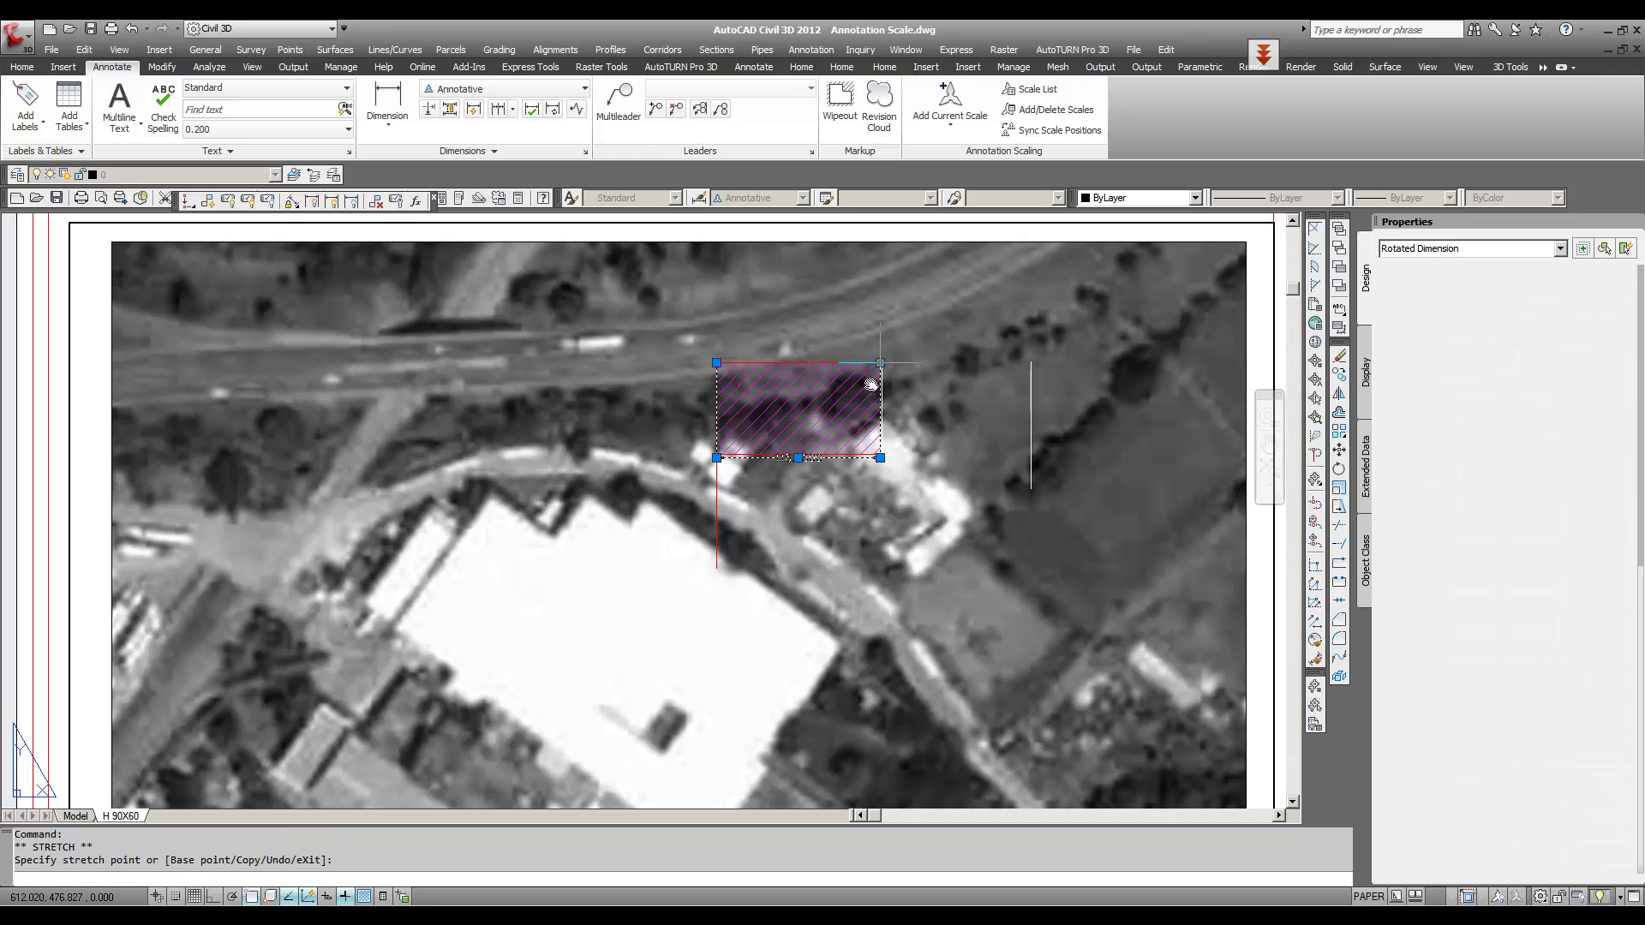
click(881, 459)
click(819, 334)
scroll(818, 338, up, 3)
scroll(816, 344, up, 3)
key(Escape)
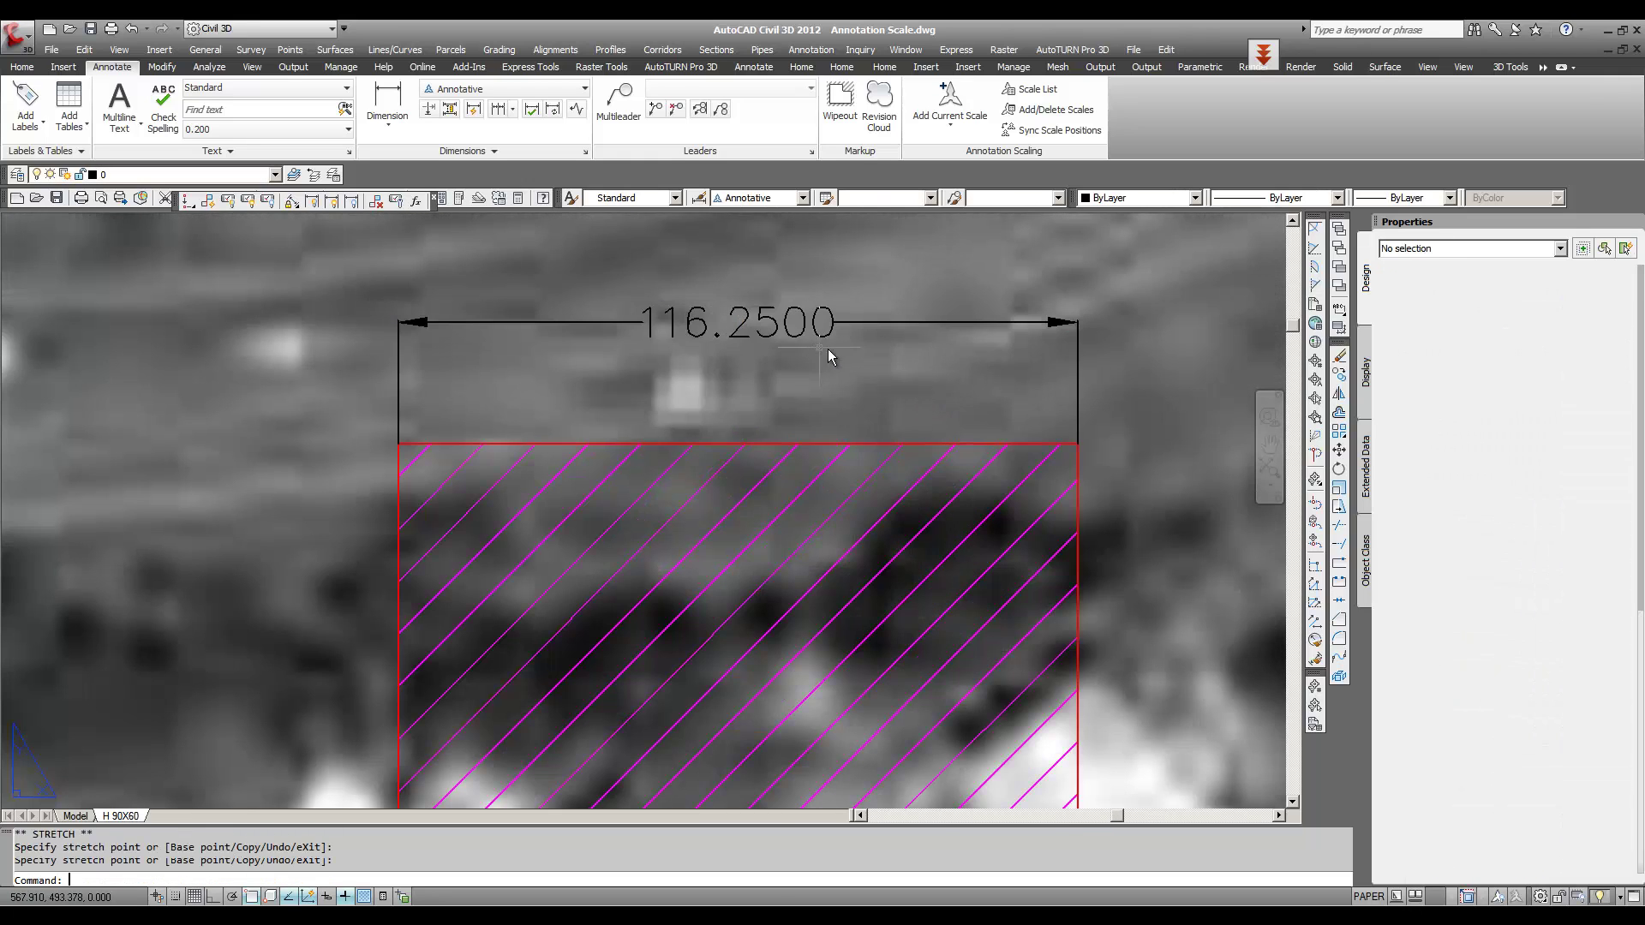
scroll(707, 388, down, 3)
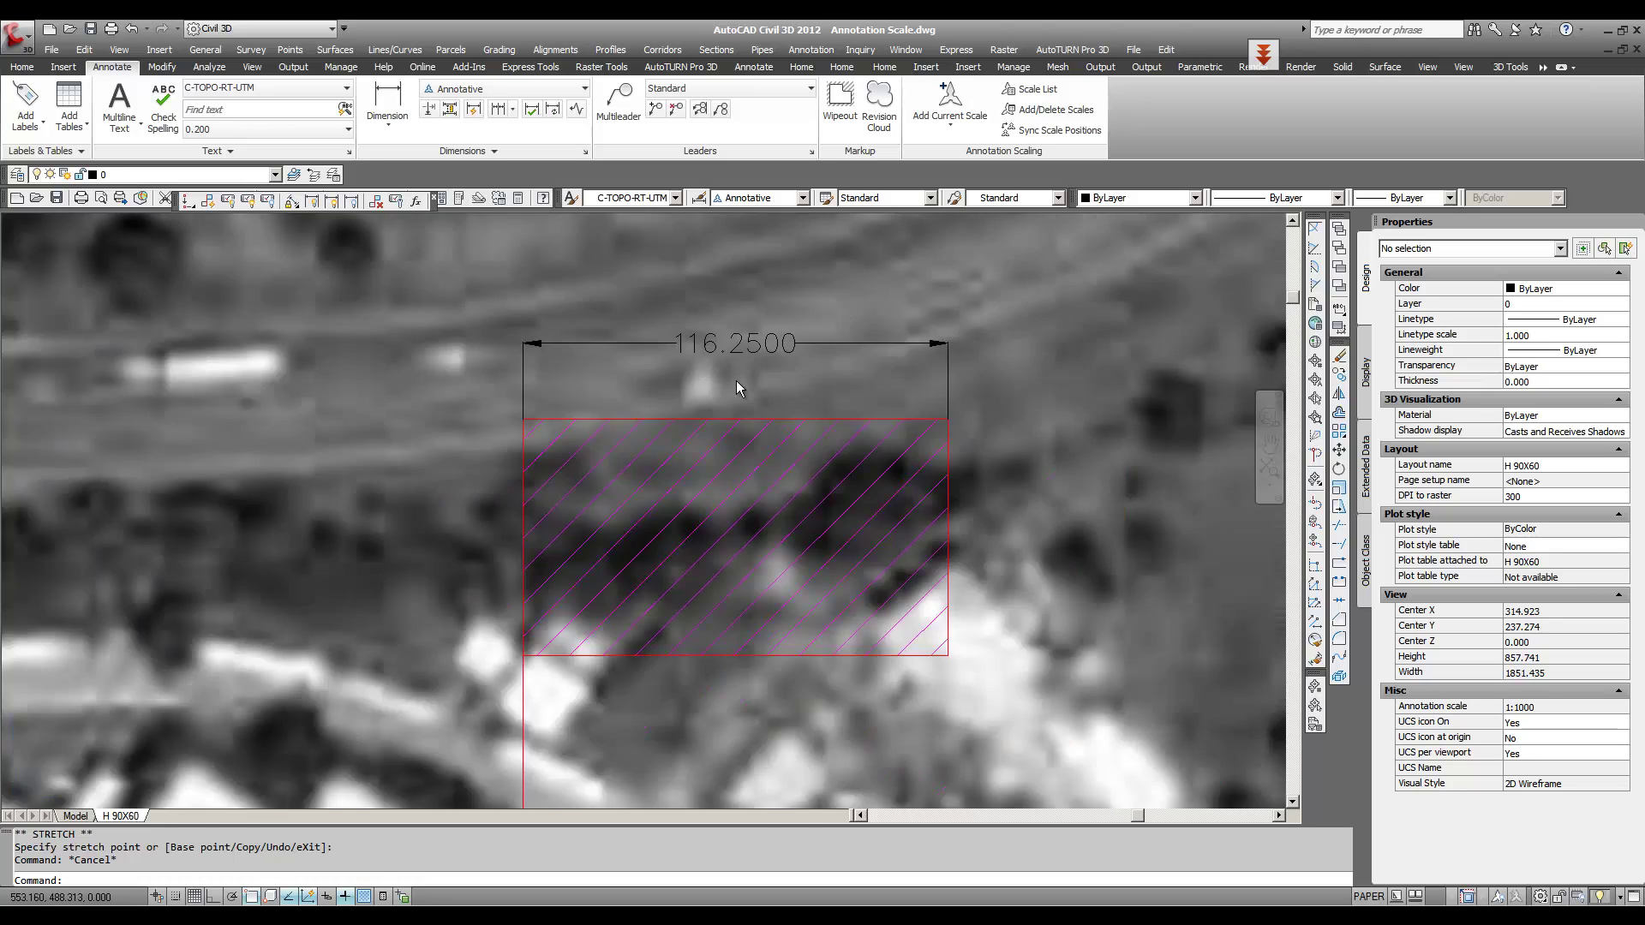
scroll(736, 380, down, 3)
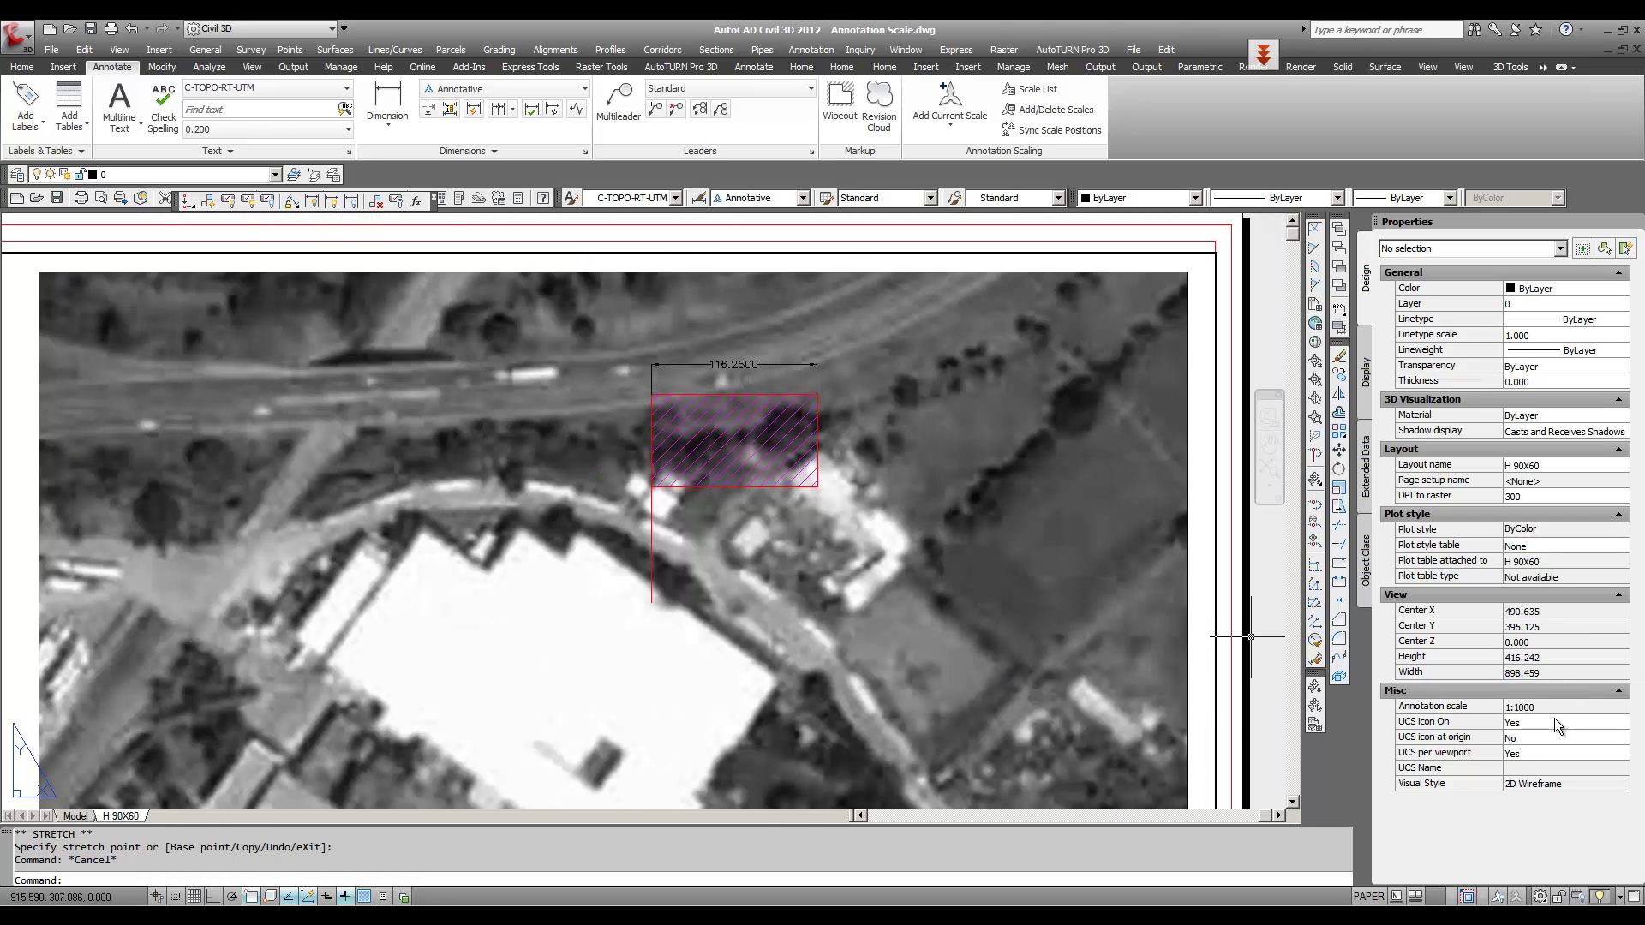
click(1190, 615)
click(1235, 615)
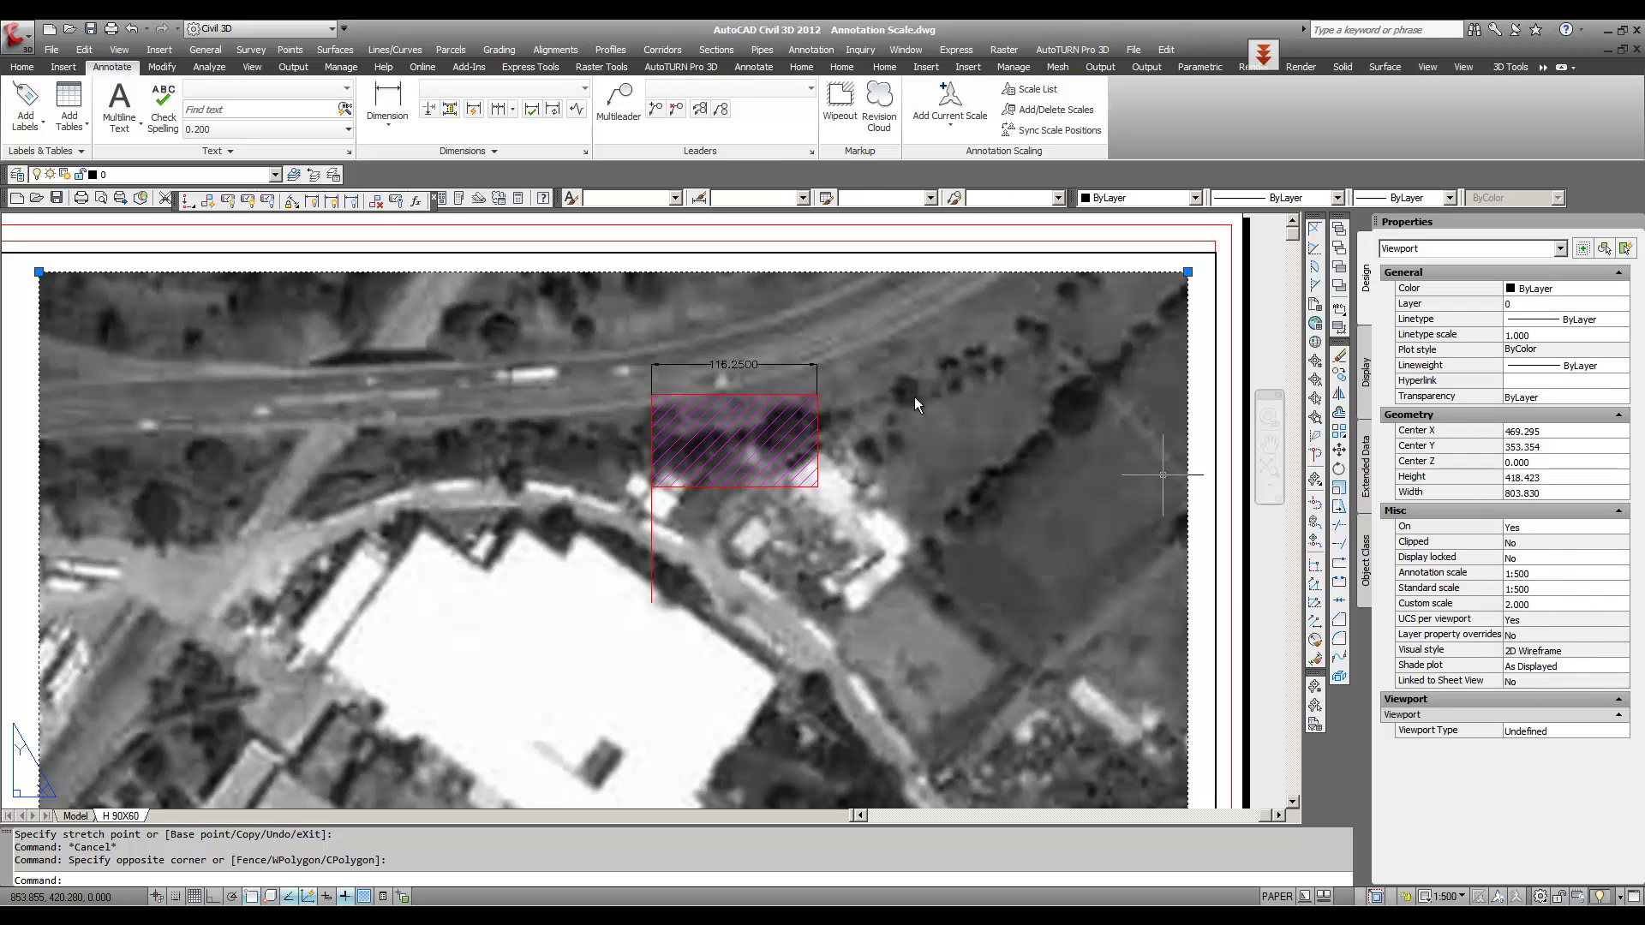
Step: Set the viewport's annotation scale to 1:1000
click(1568, 569)
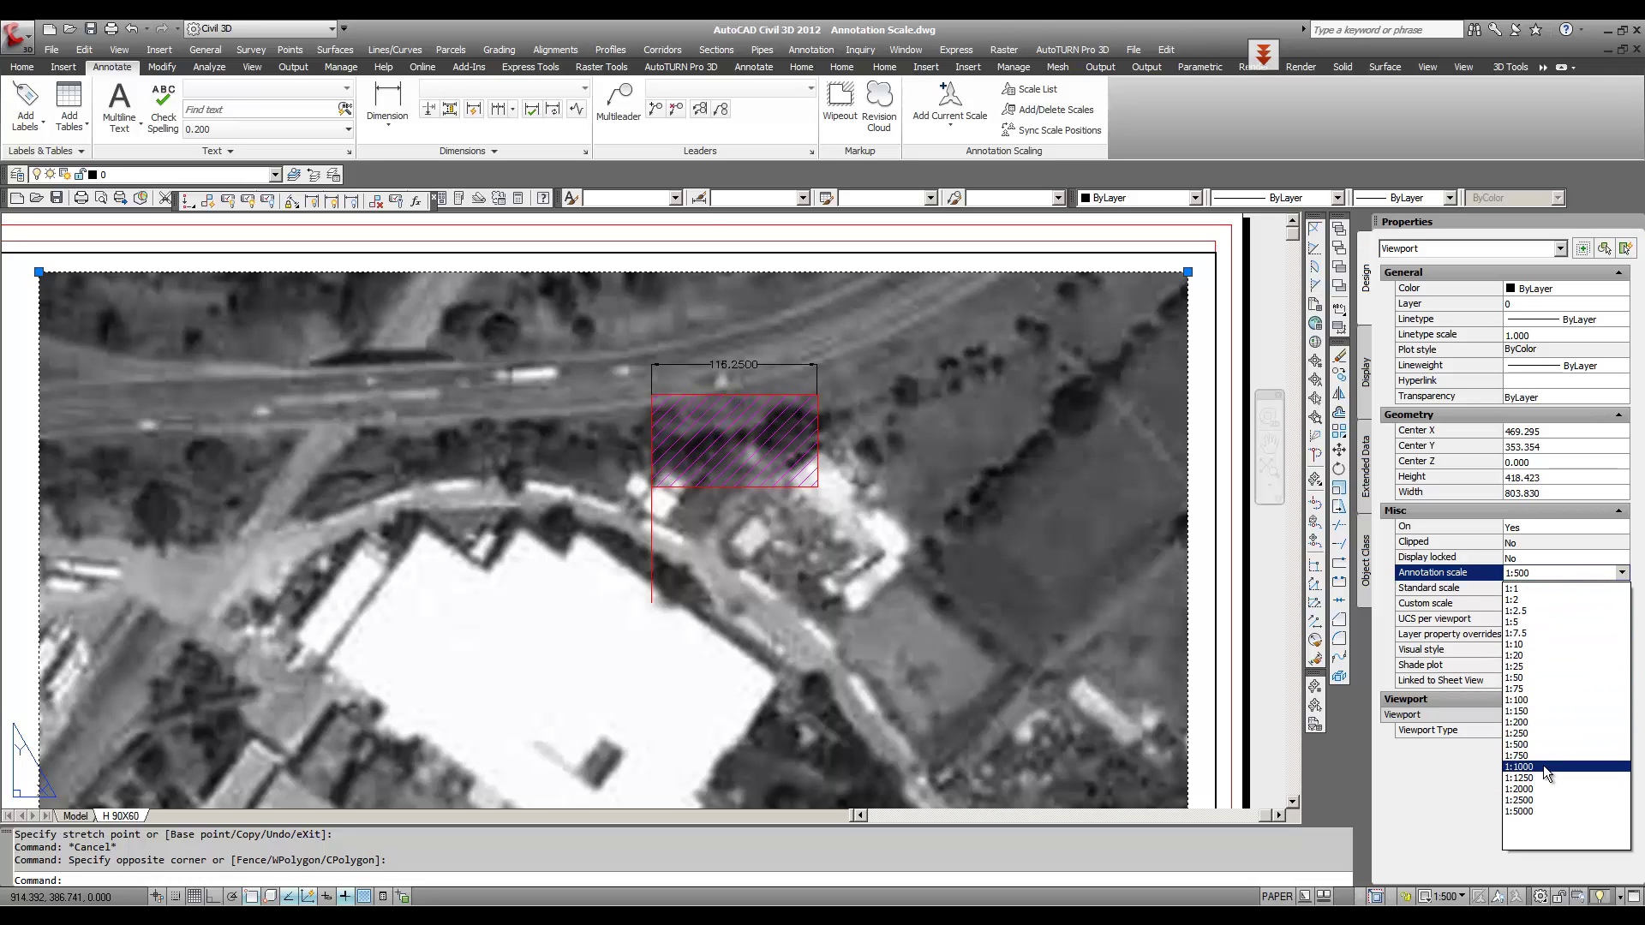
click(1544, 764)
scroll(943, 514, up, 3)
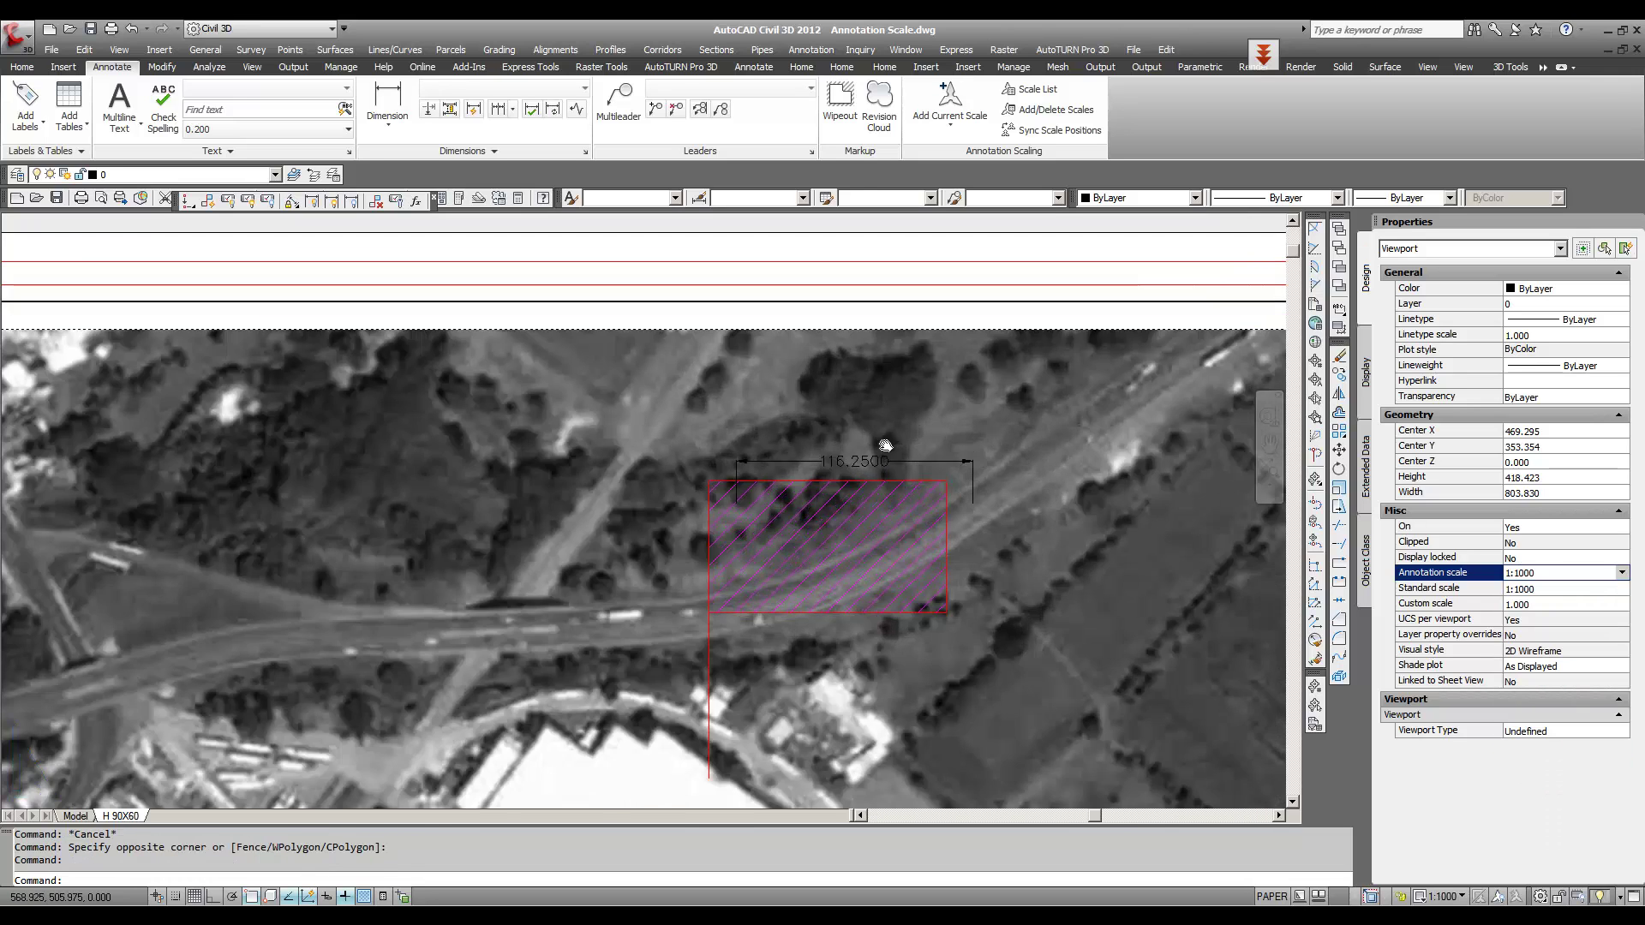
scroll(885, 446, up, 2)
Step: Stretch both ends of the 116.2500 dimension back onto the hatch corners
click(1011, 492)
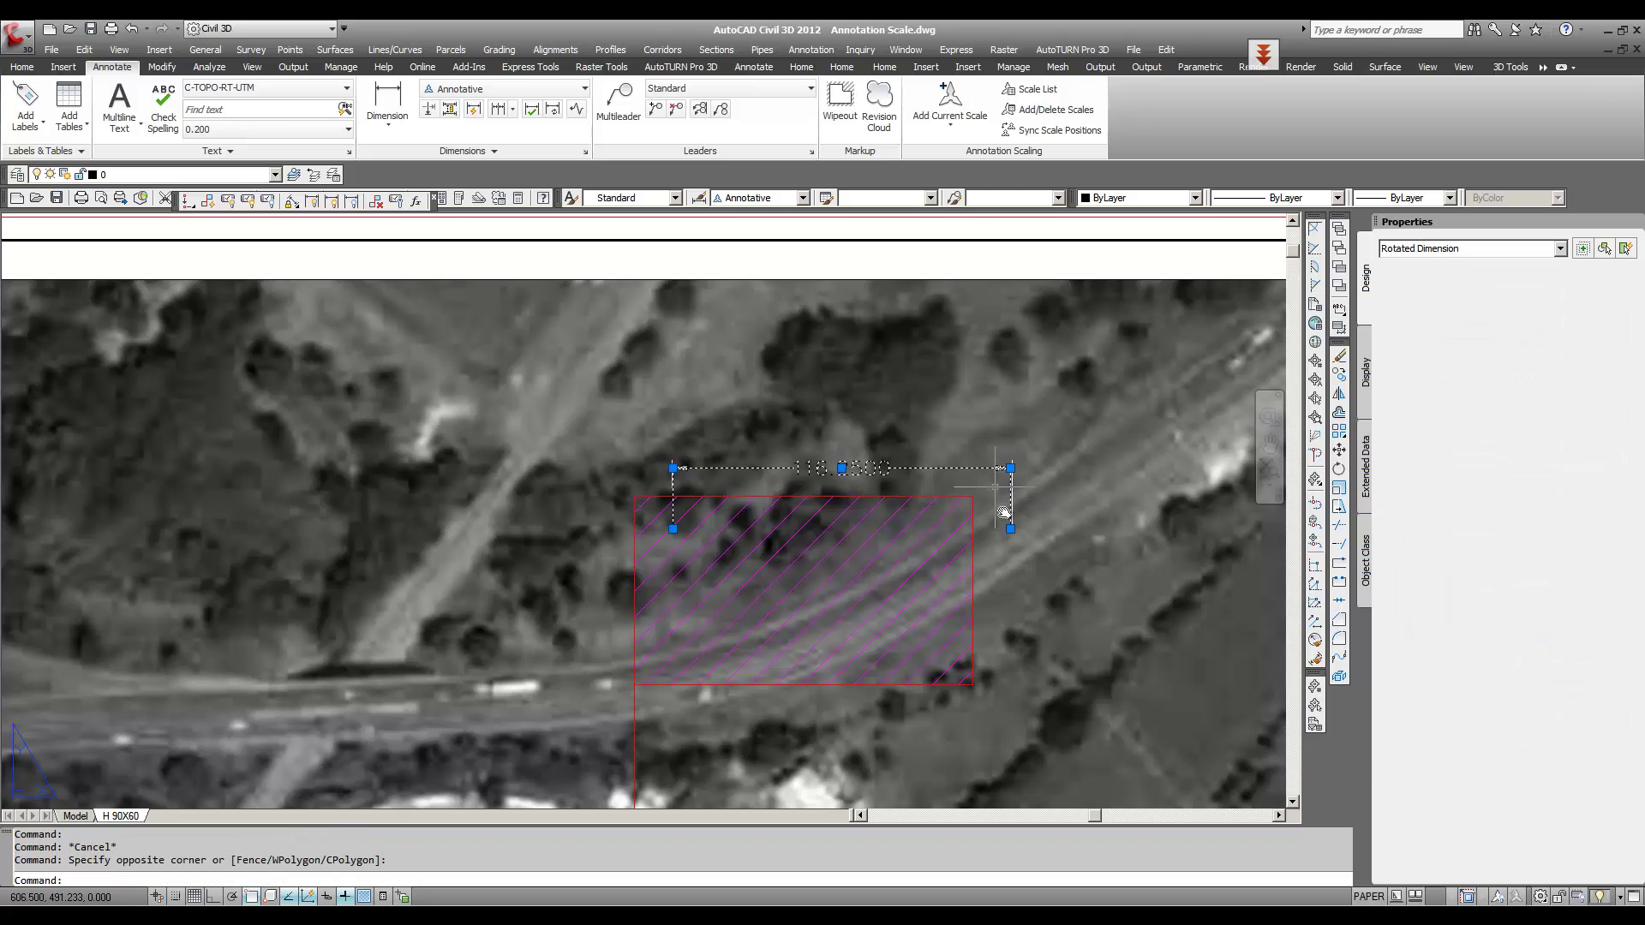
click(1011, 529)
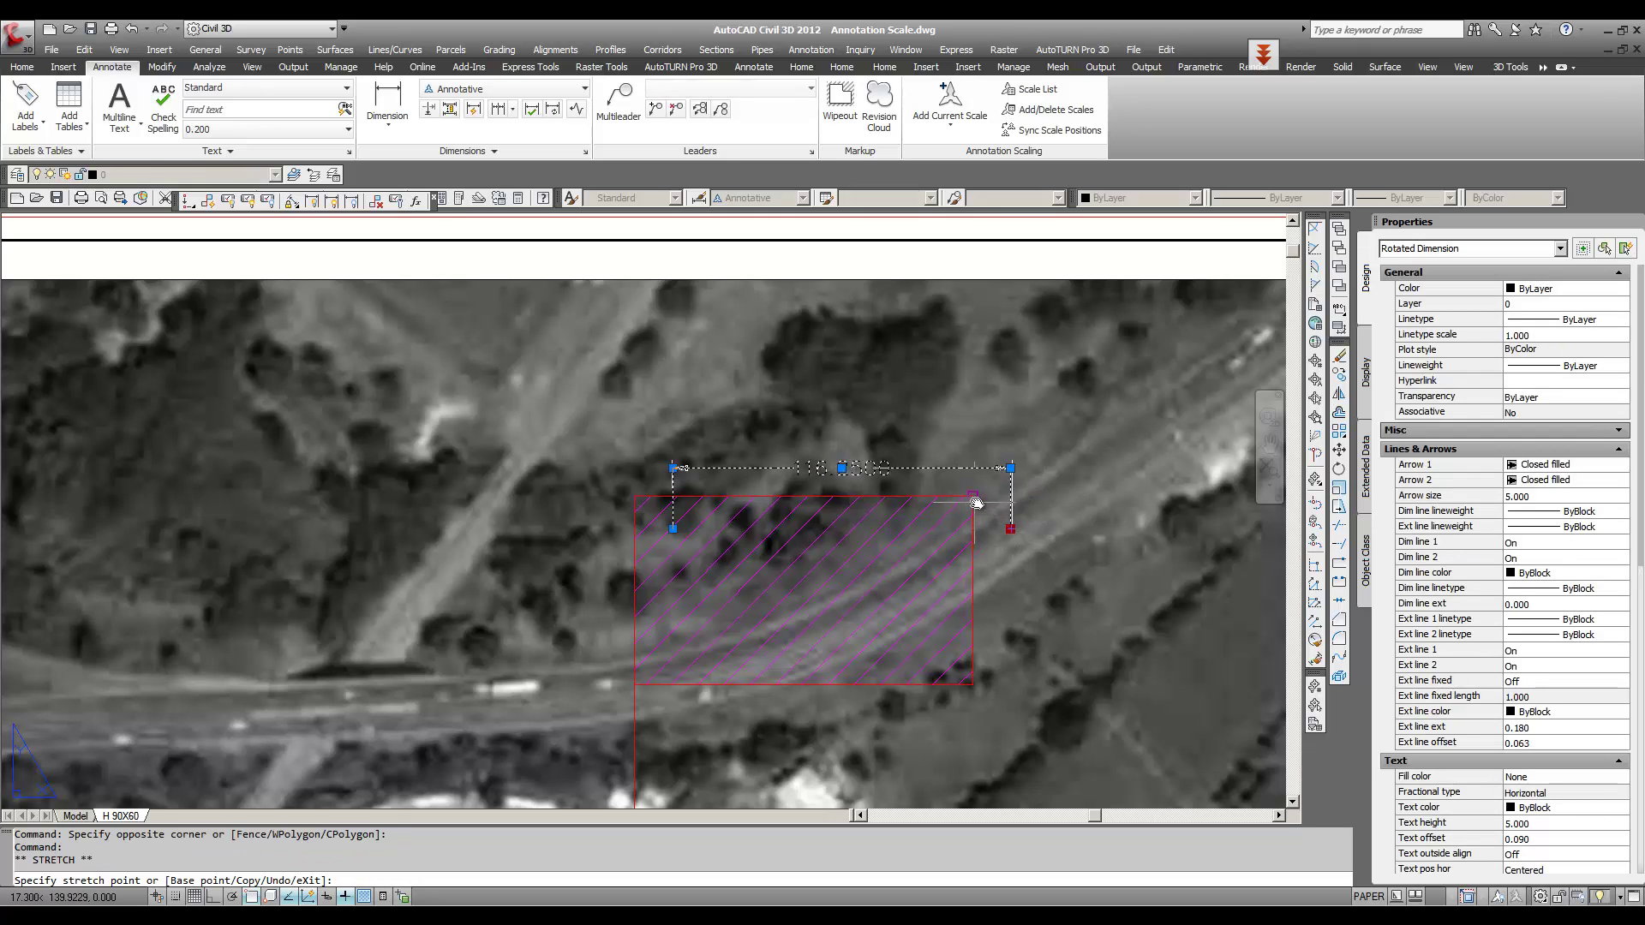
click(973, 496)
click(673, 529)
click(635, 496)
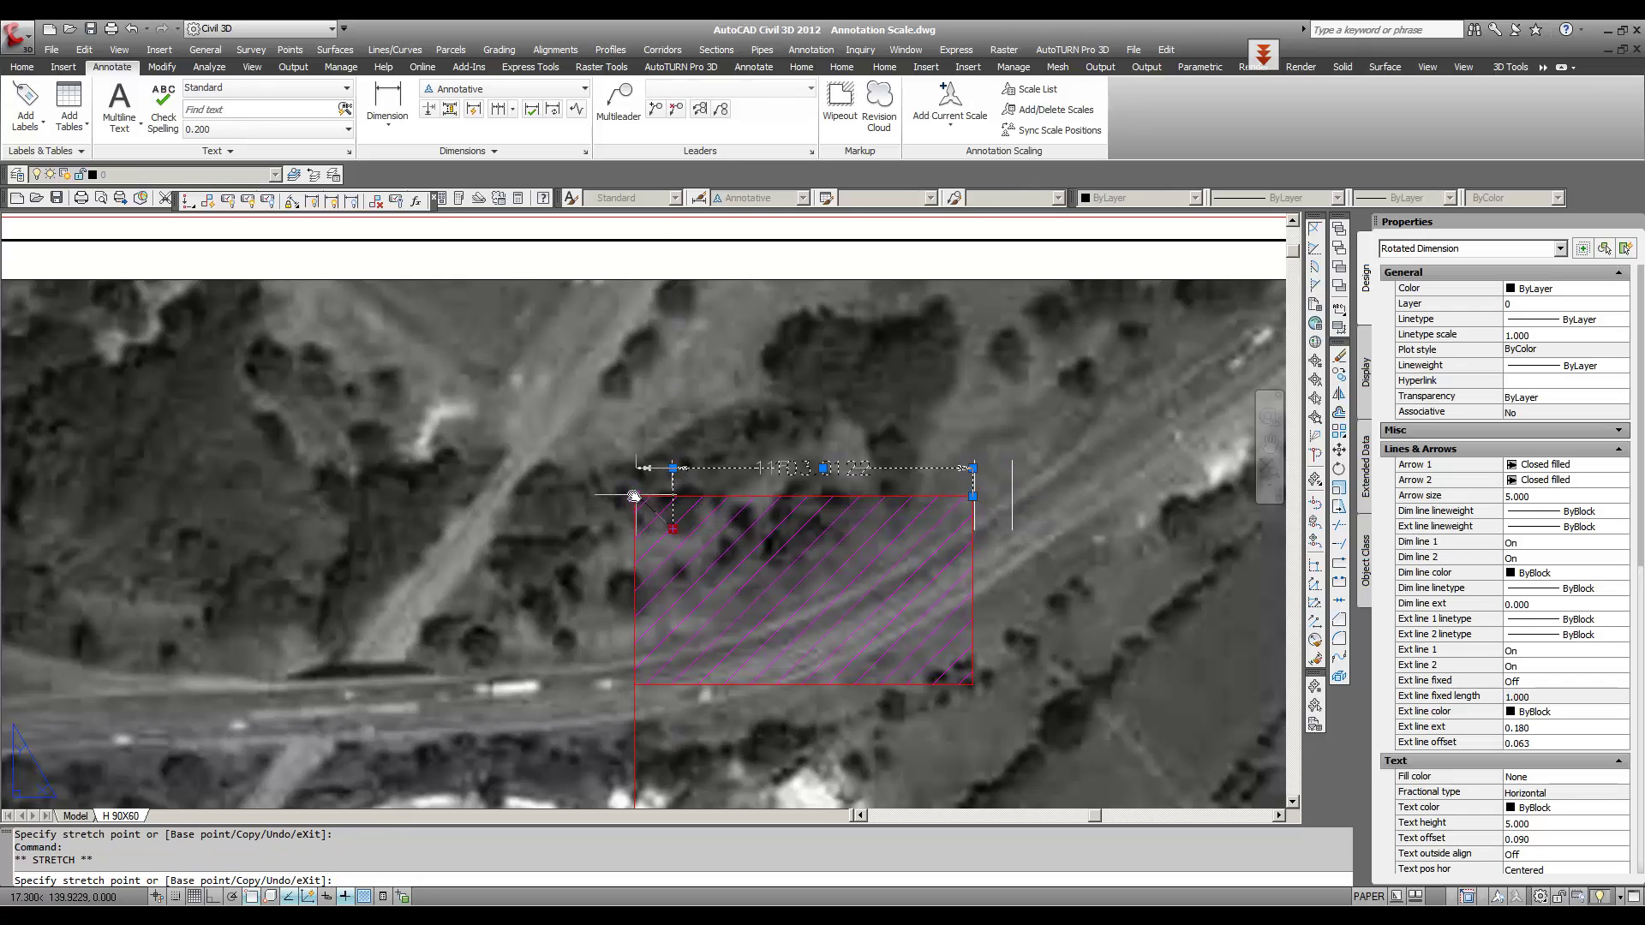
key(Escape)
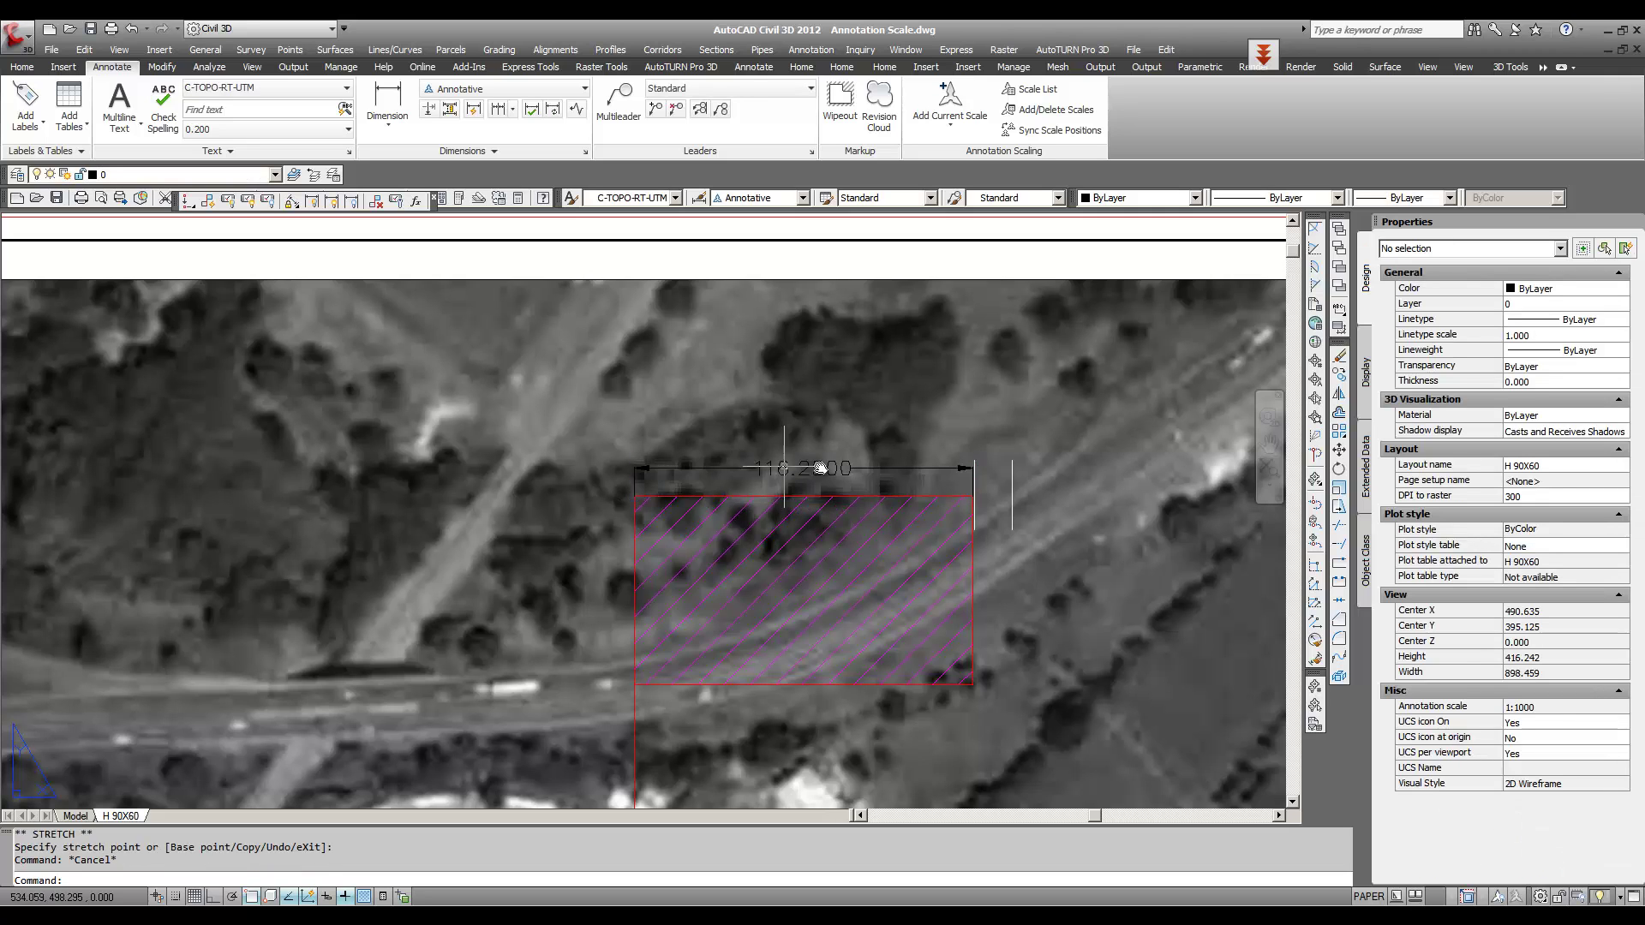
scroll(809, 467, up, 6)
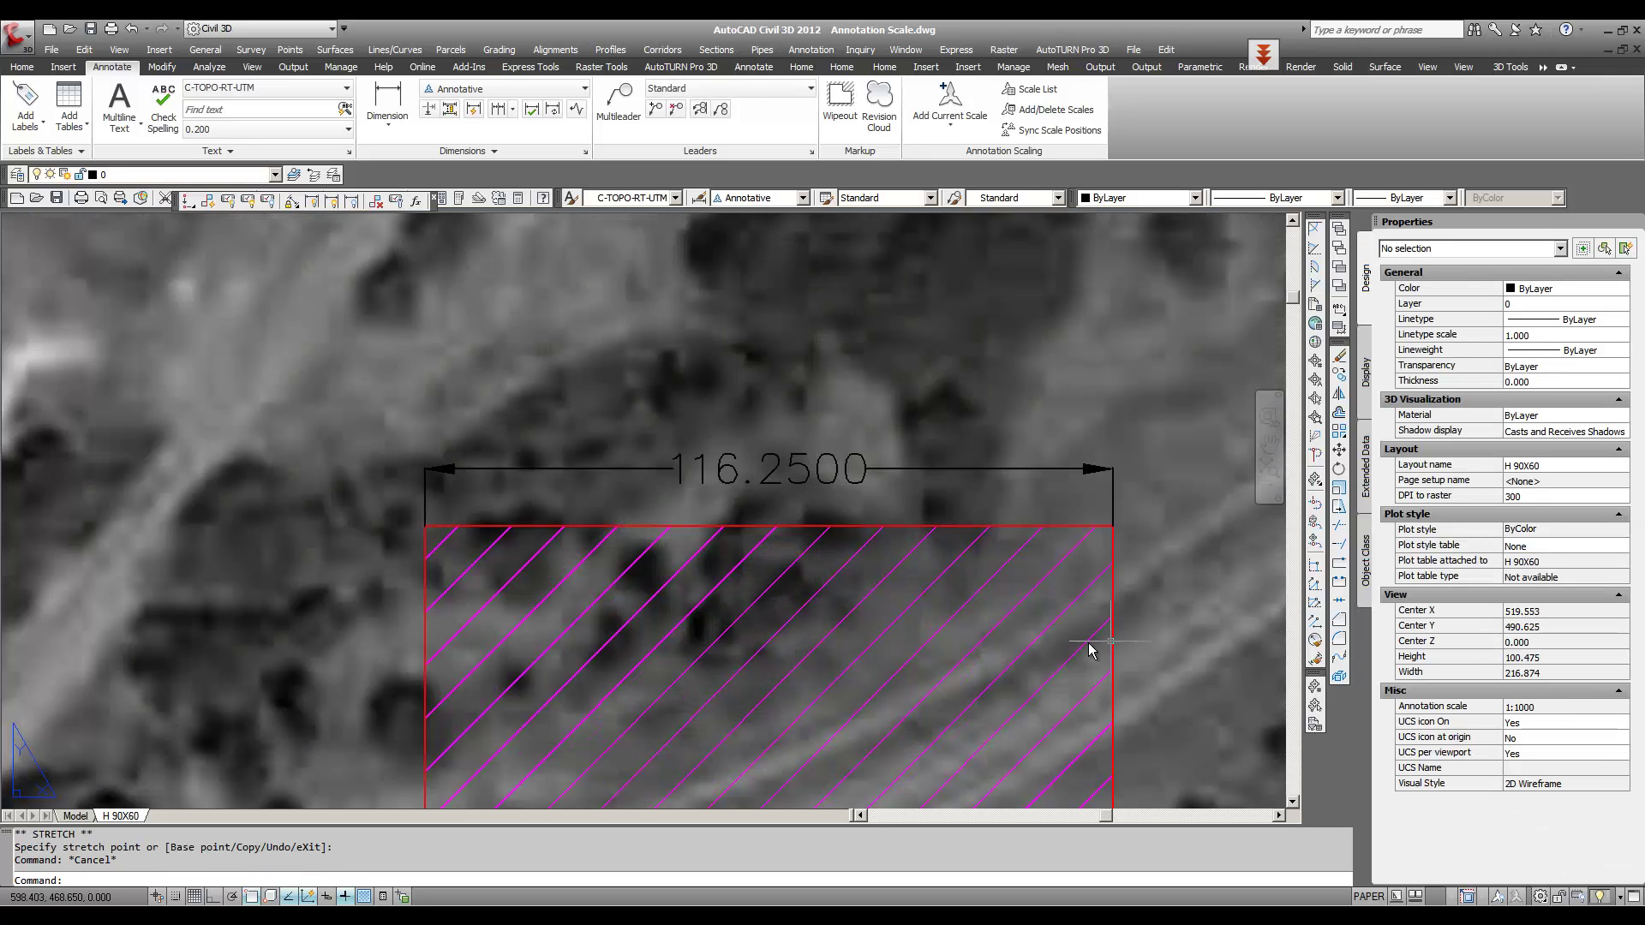
scroll(984, 485, down, 4)
scroll(1054, 525, down, 7)
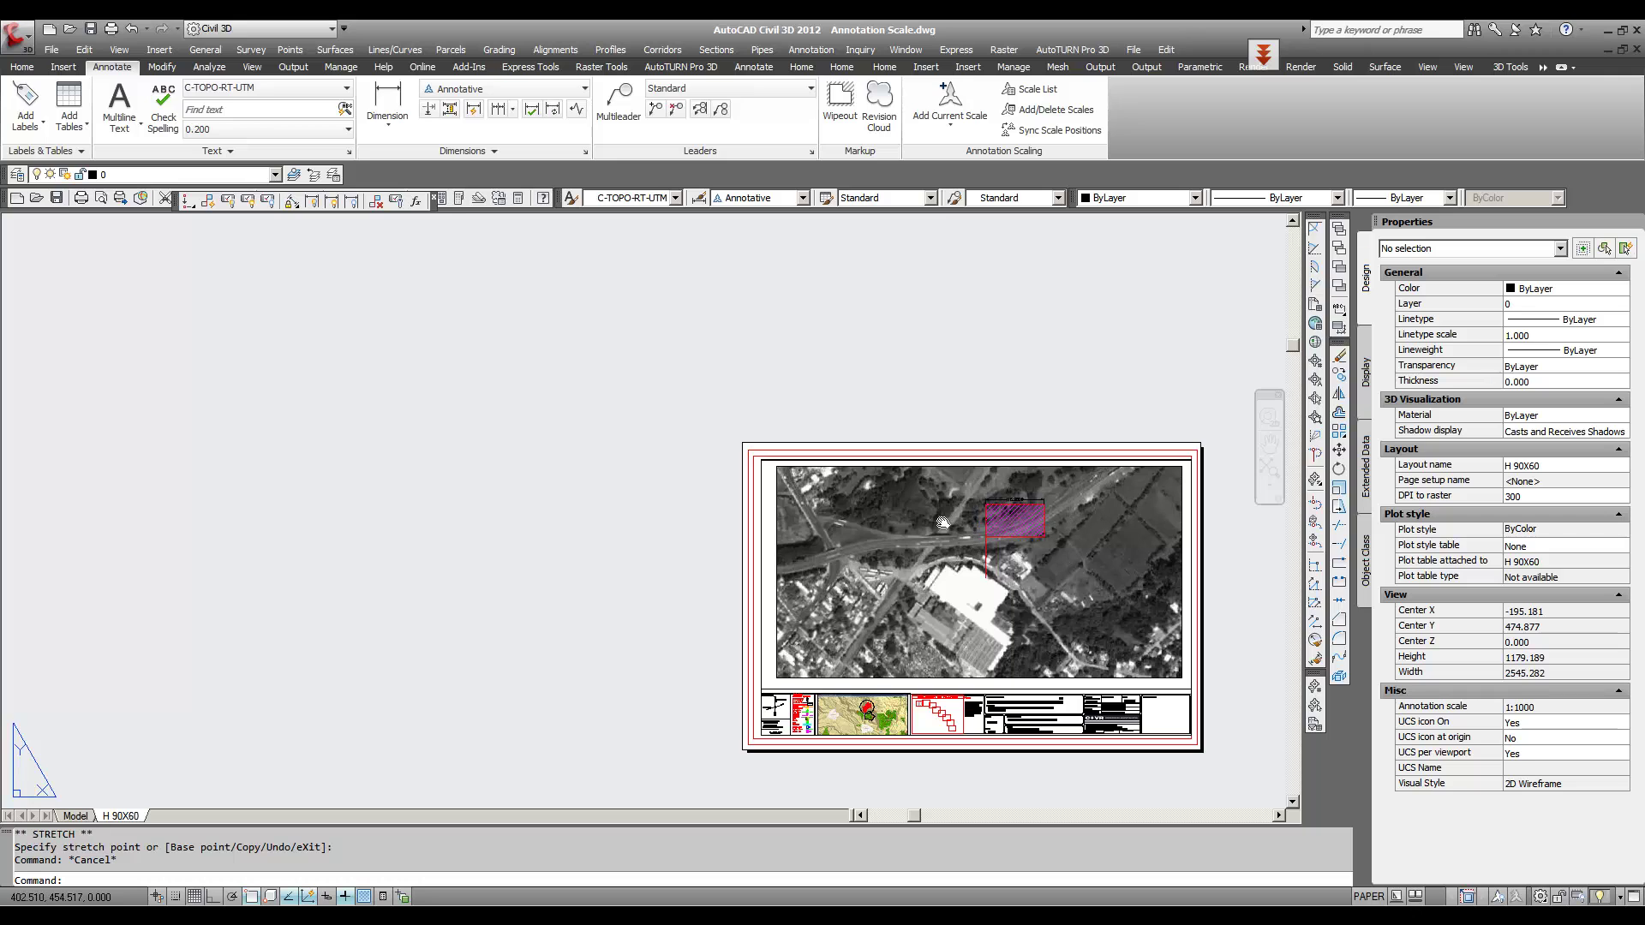
Step: Set the layout viewport's standard scale to 1:2000
scroll(1028, 540, up, 4)
middle_drag(1183, 583, 972, 547)
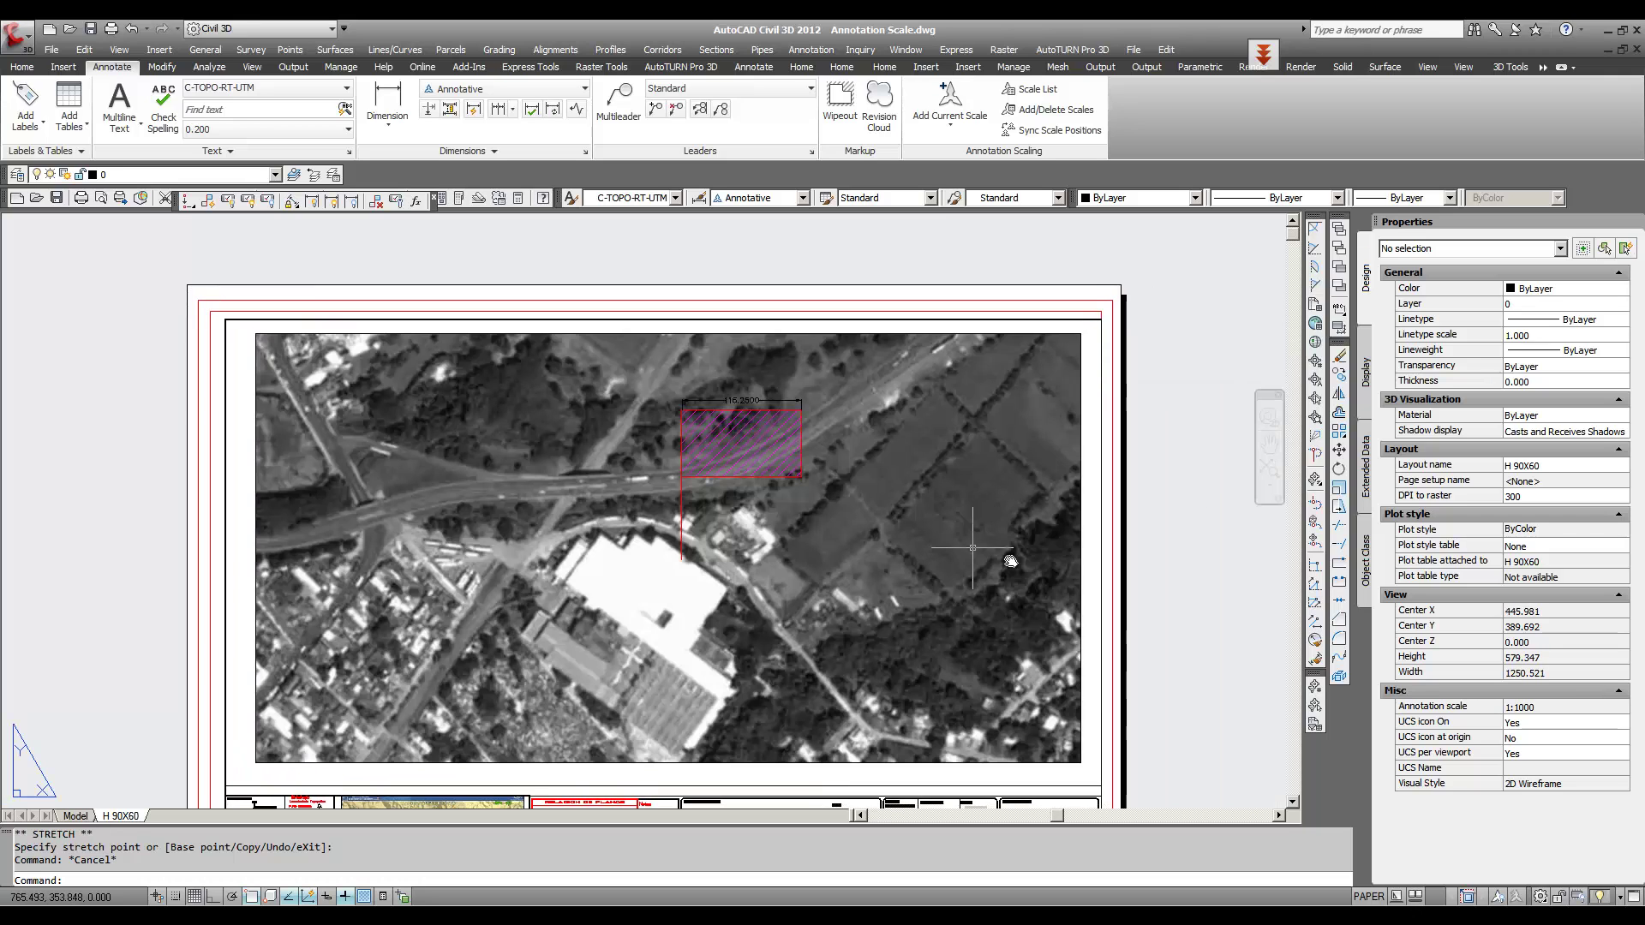
click(1089, 579)
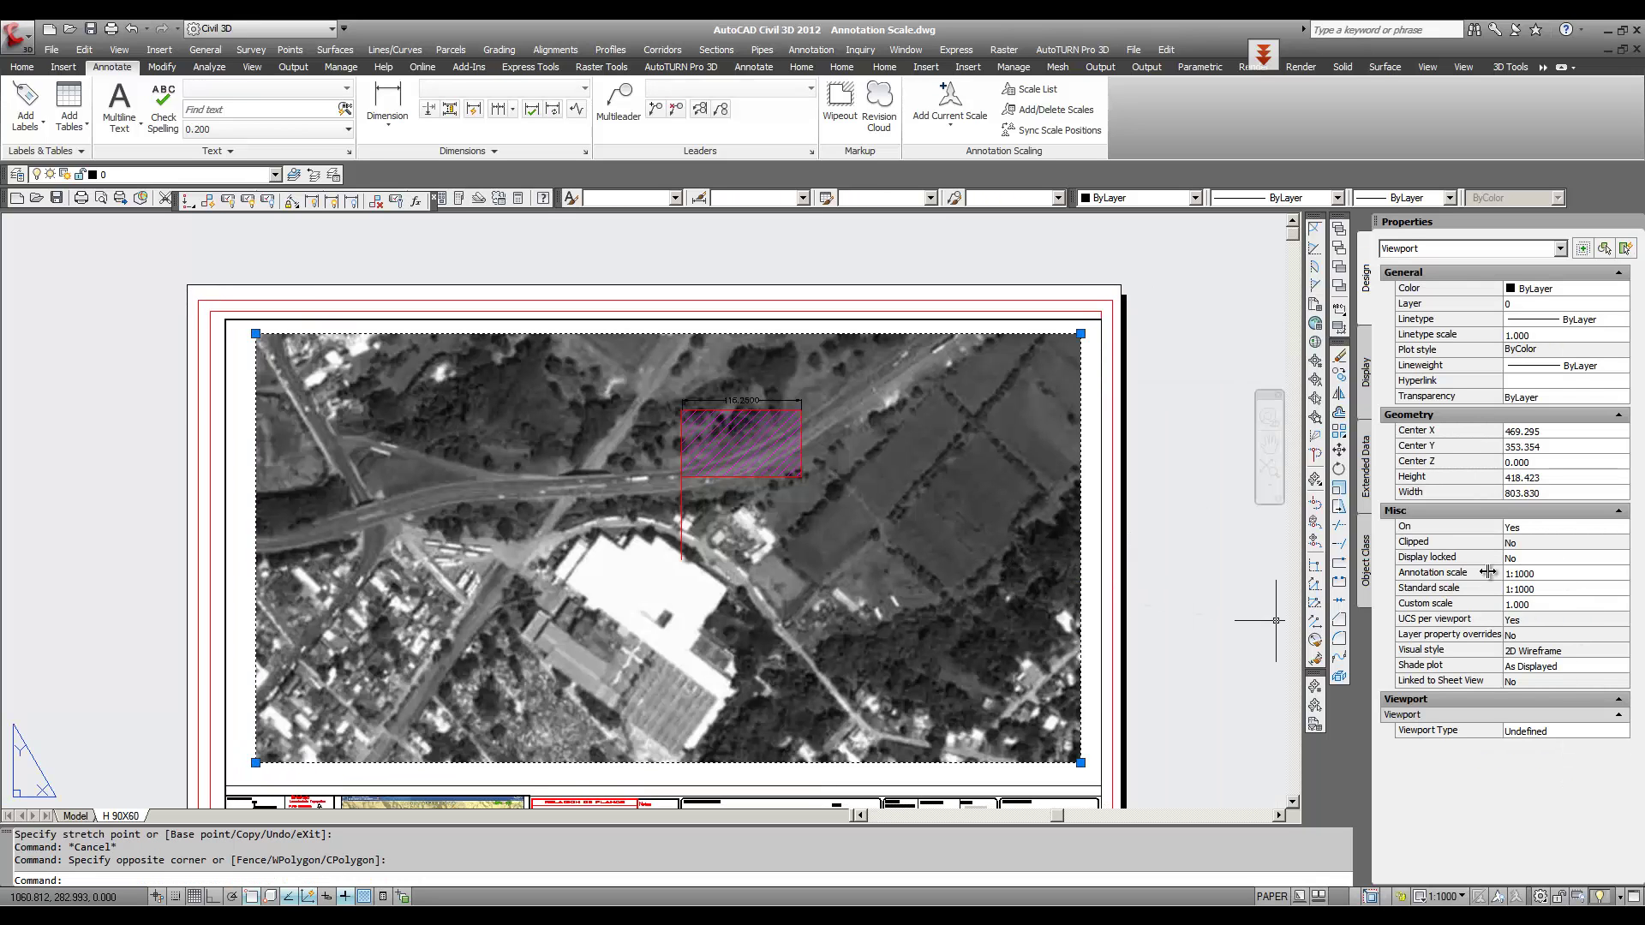
middle_drag(876, 575, 922, 575)
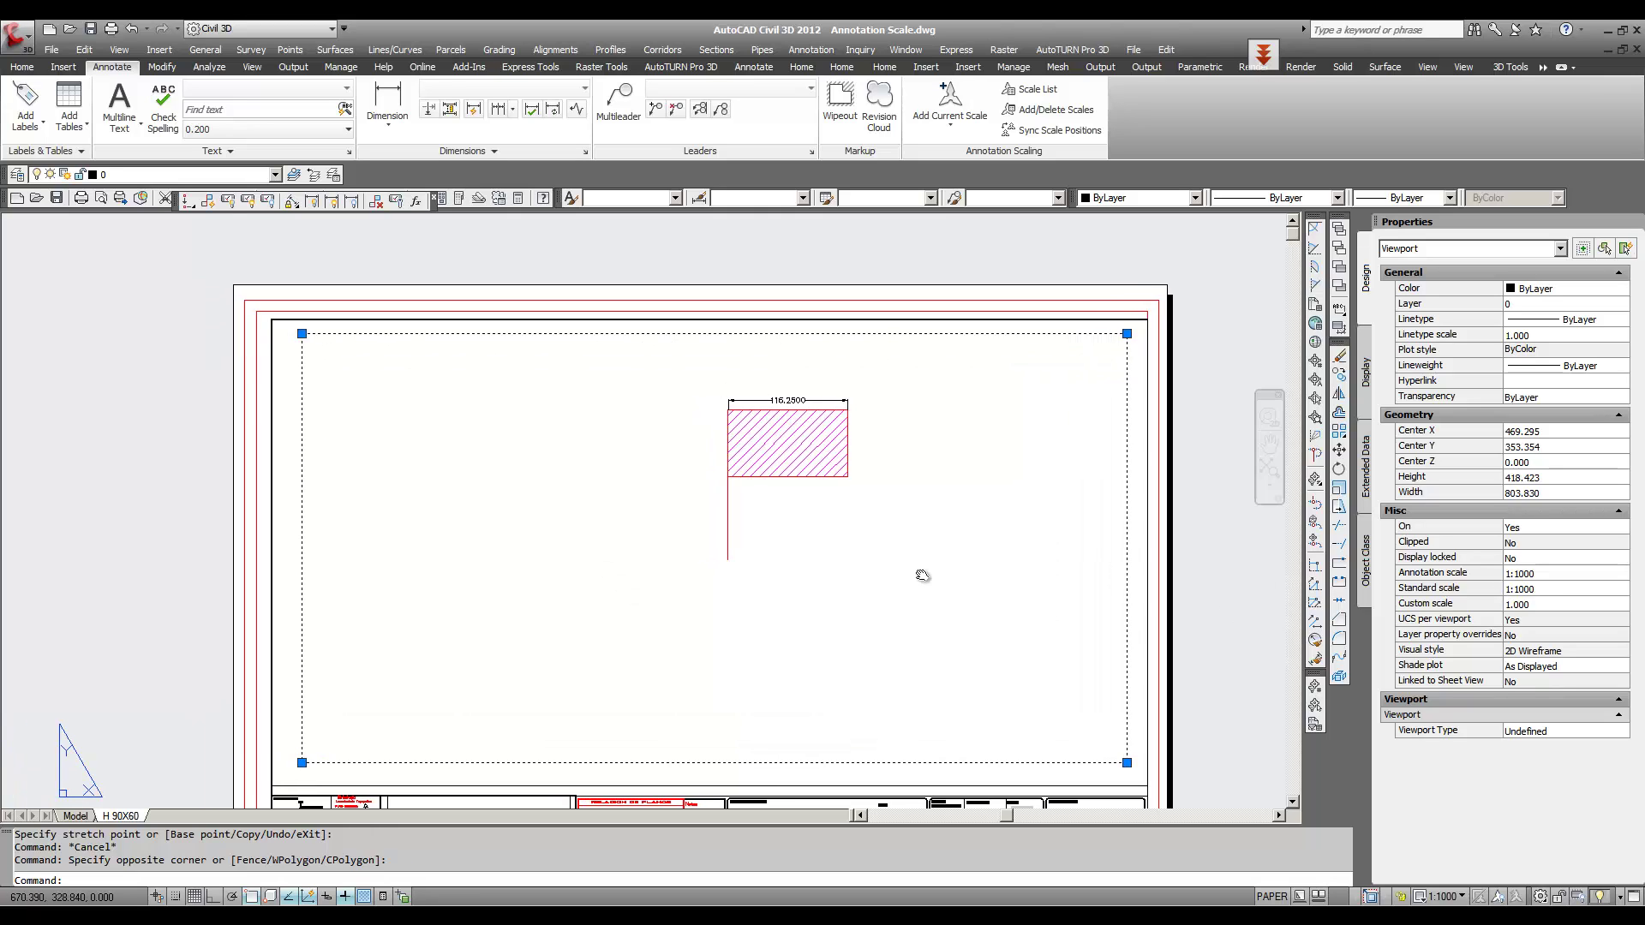
click(1547, 591)
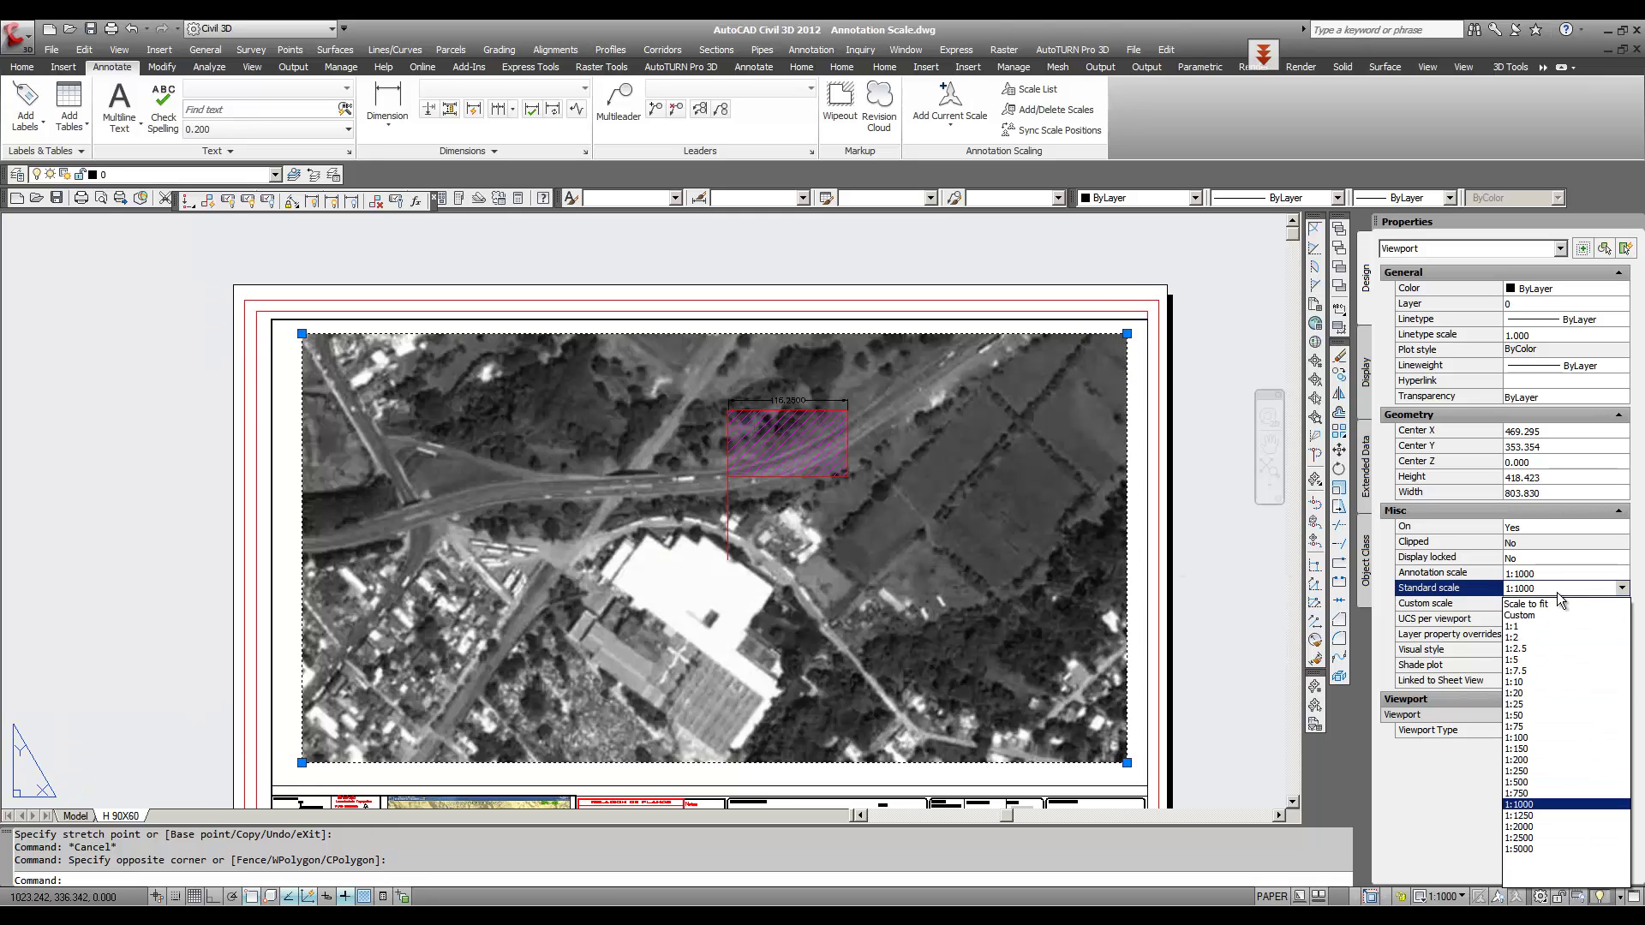
click(1548, 827)
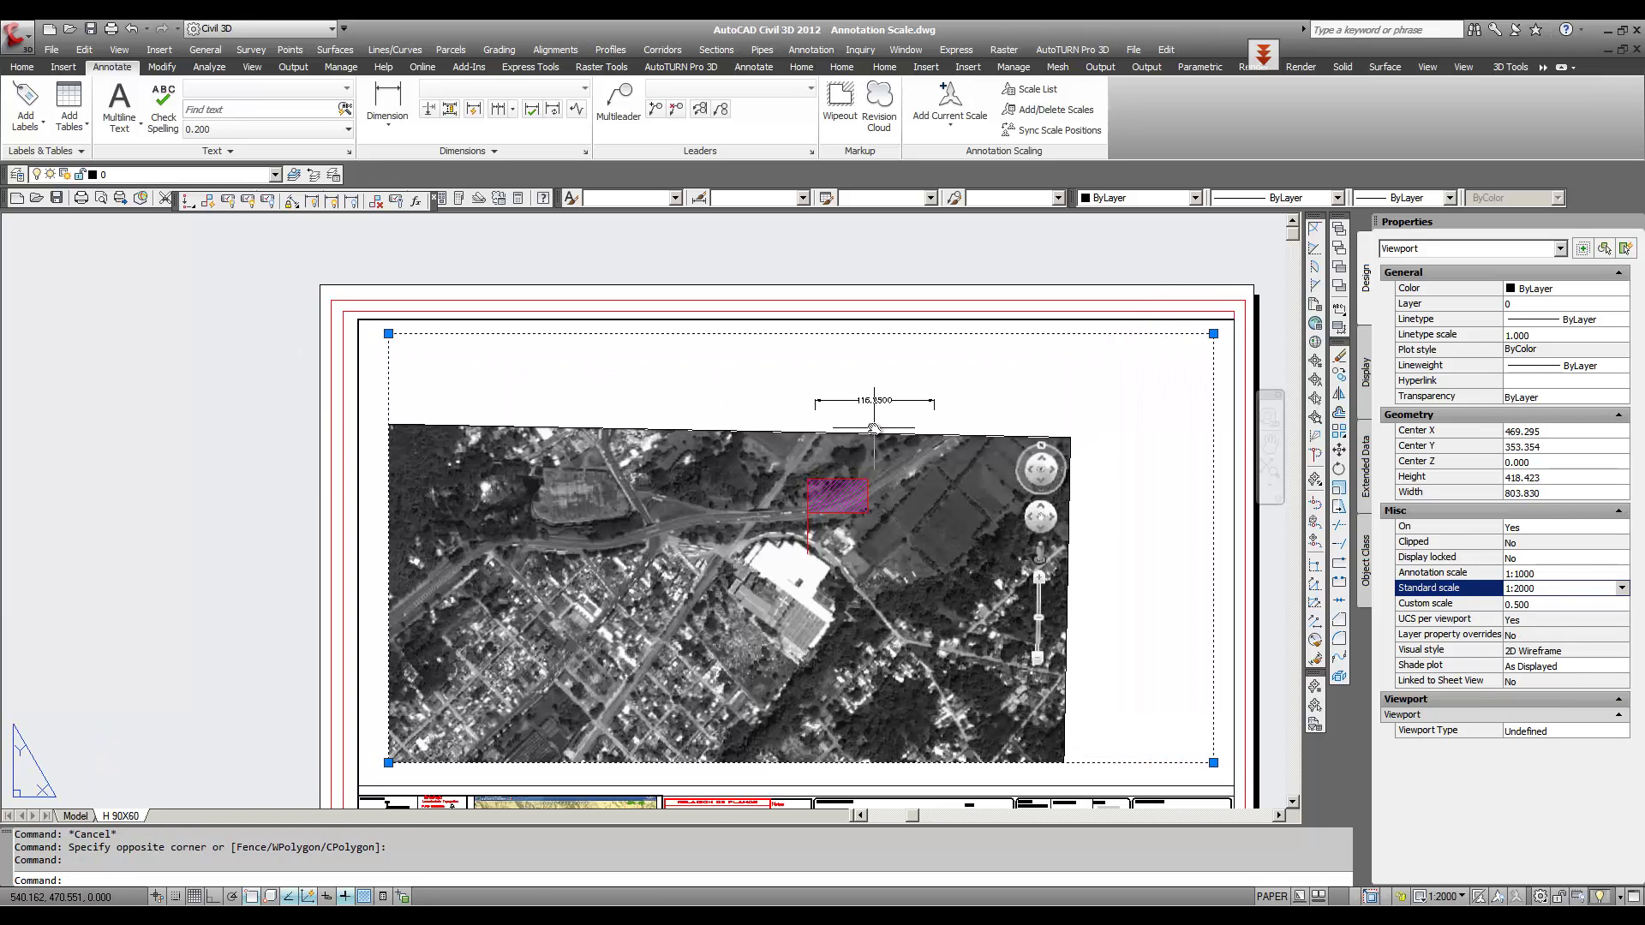
scroll(861, 424, up, 3)
key(Escape)
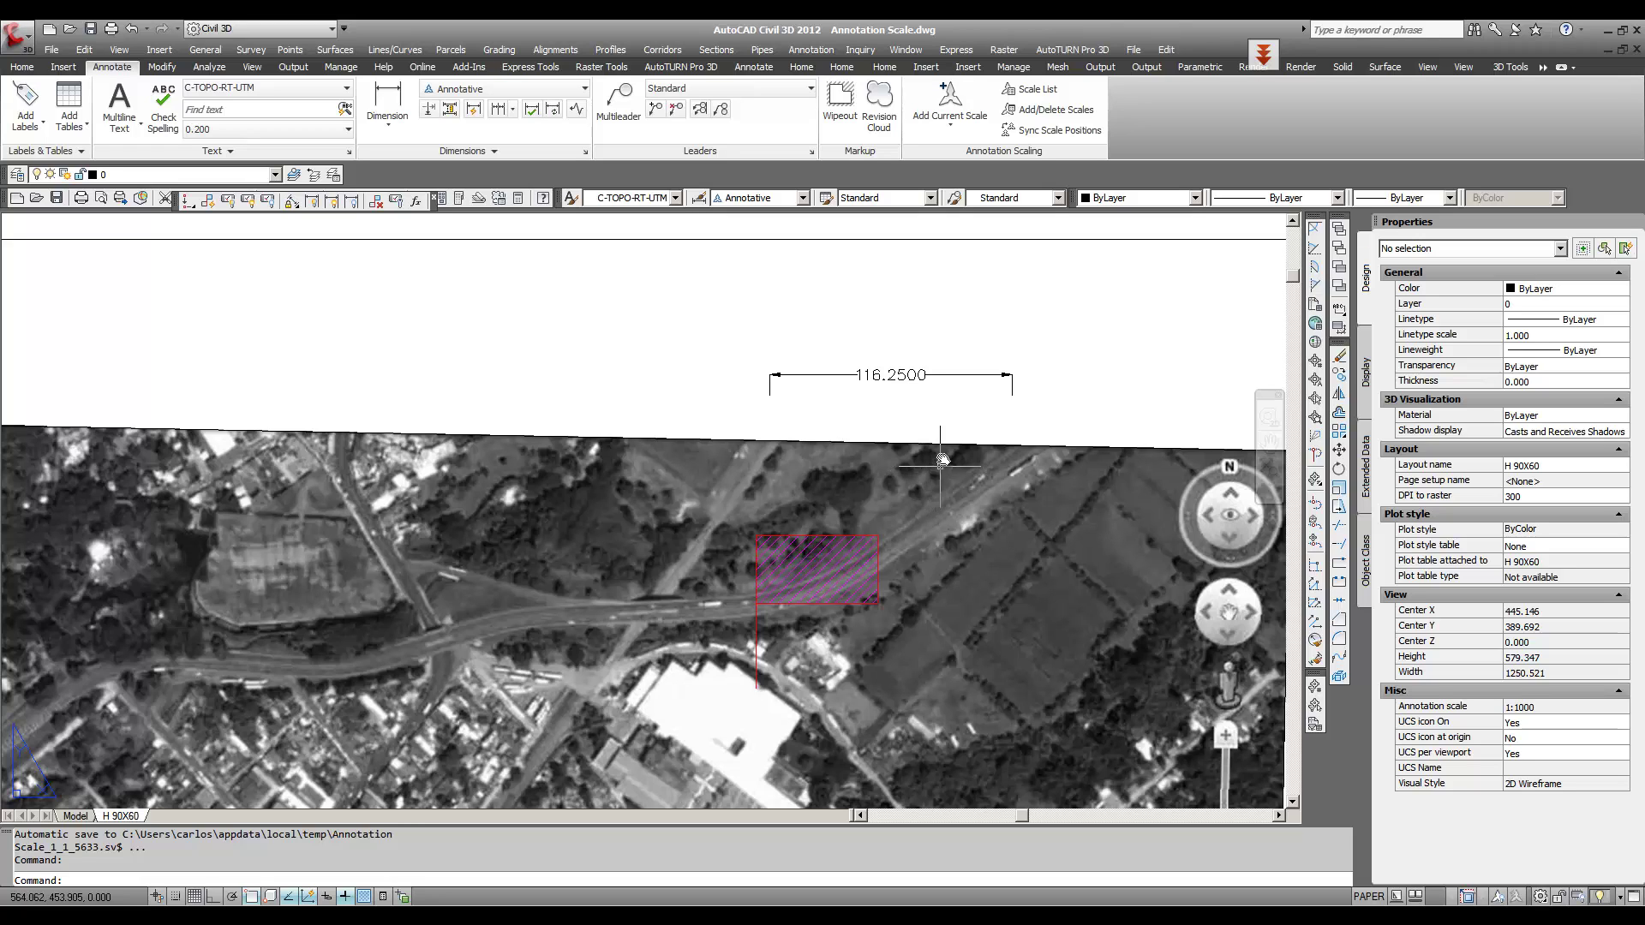
Step: Refit the dimension's extension lines to the smaller flag's corners, now reading 58.1250
drag(982, 403, 943, 349)
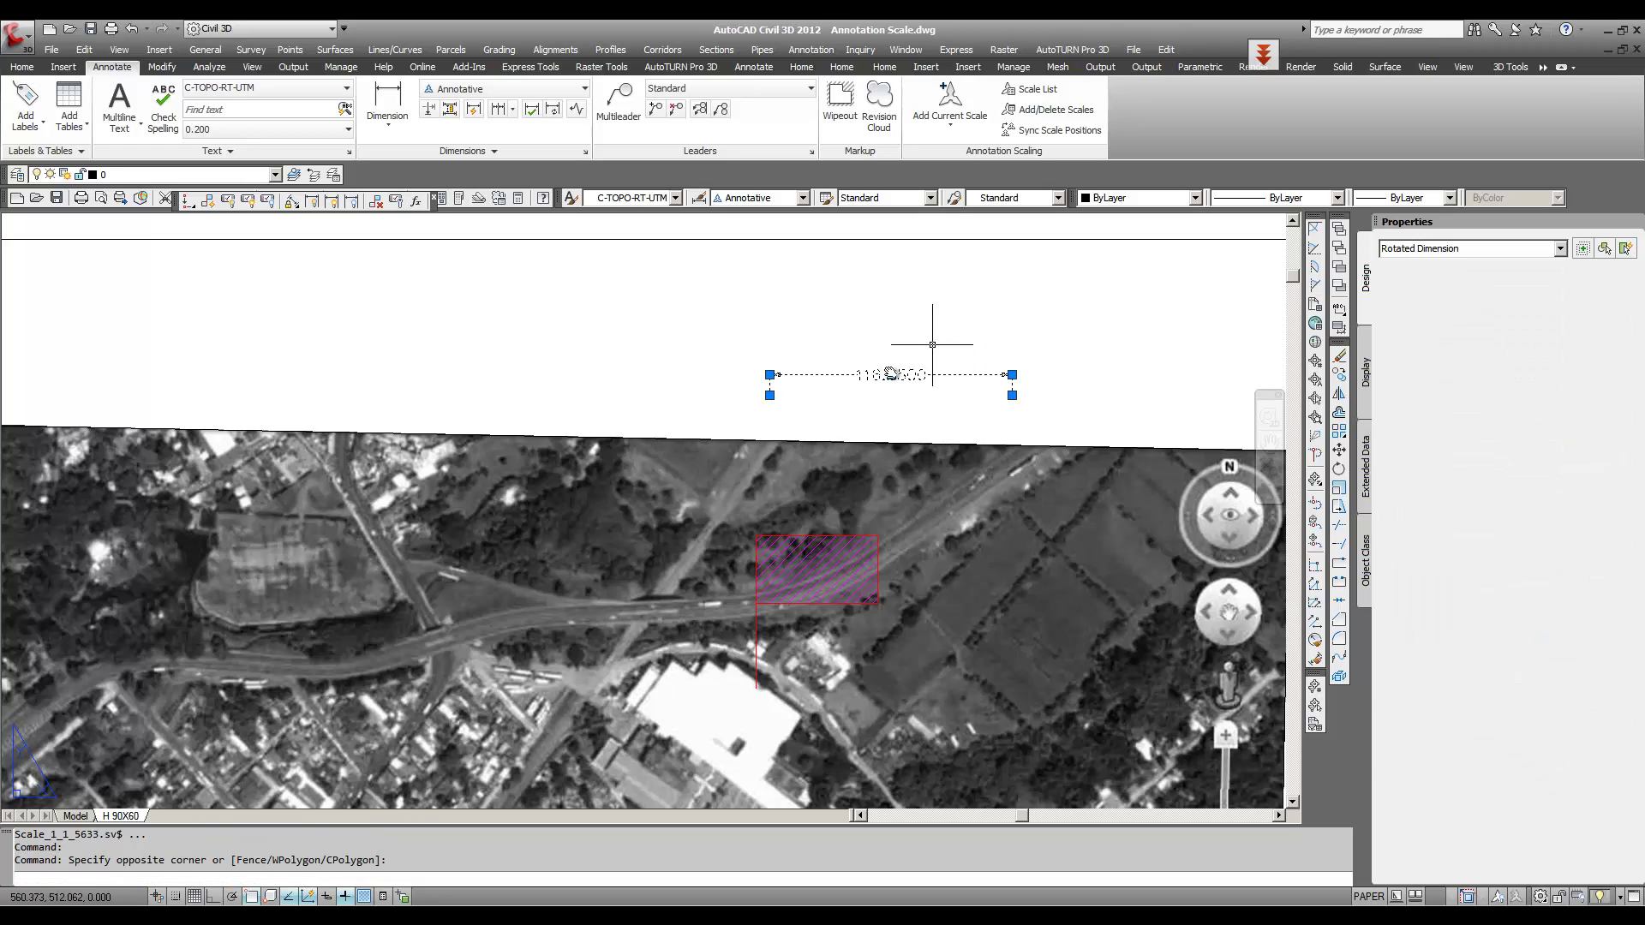
click(769, 395)
click(755, 535)
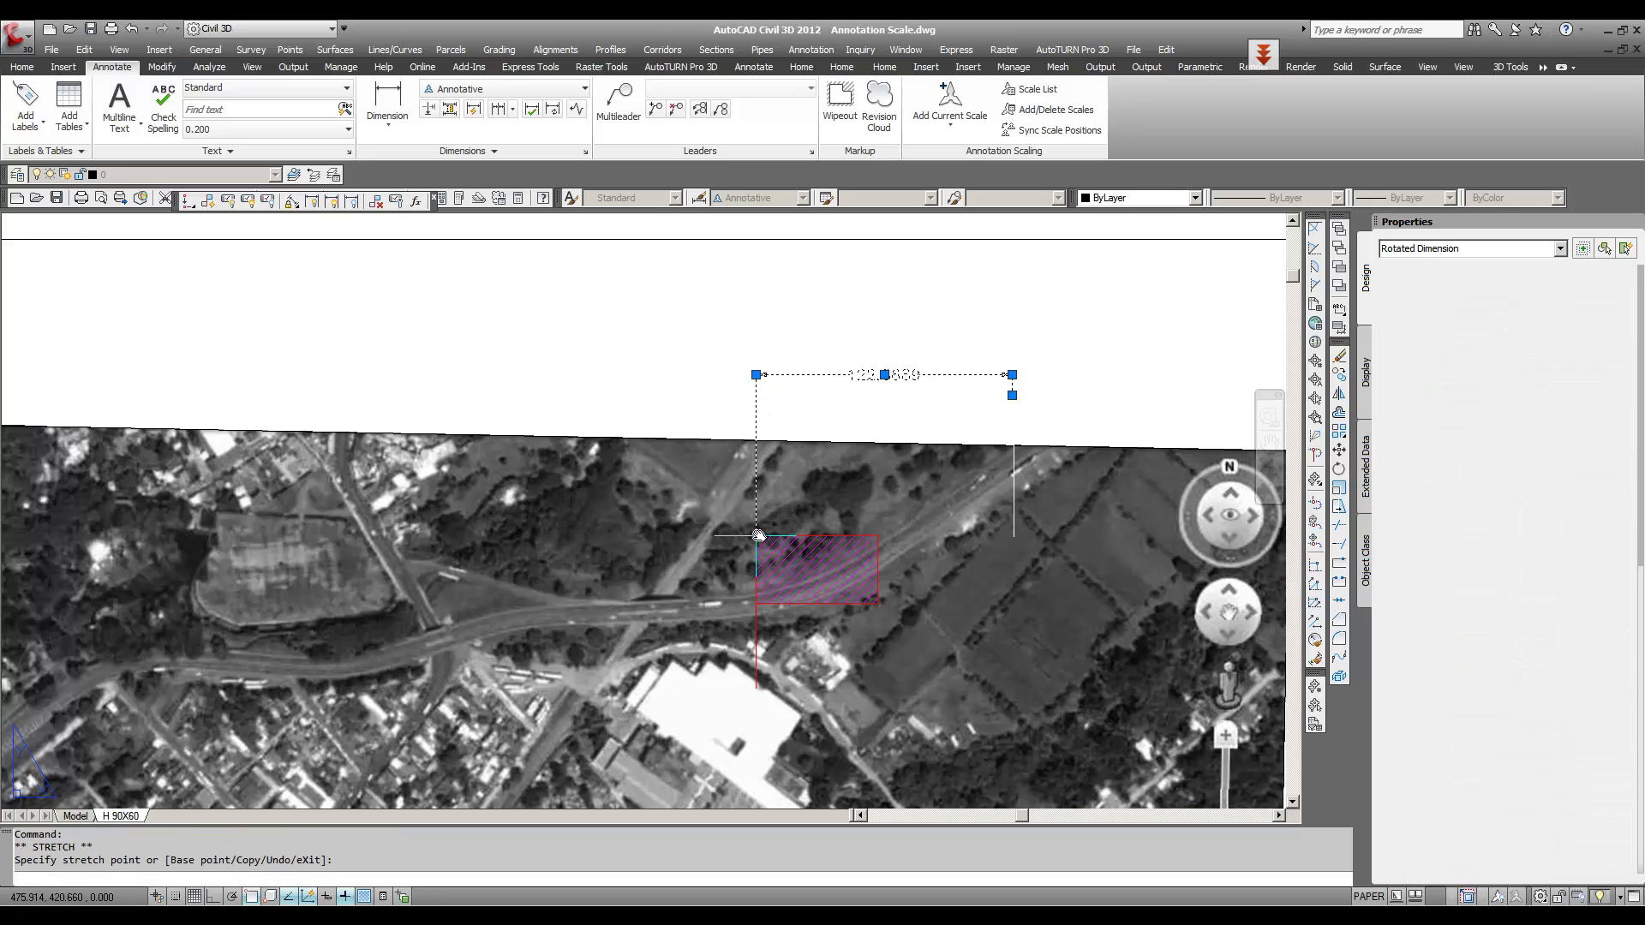
click(1012, 395)
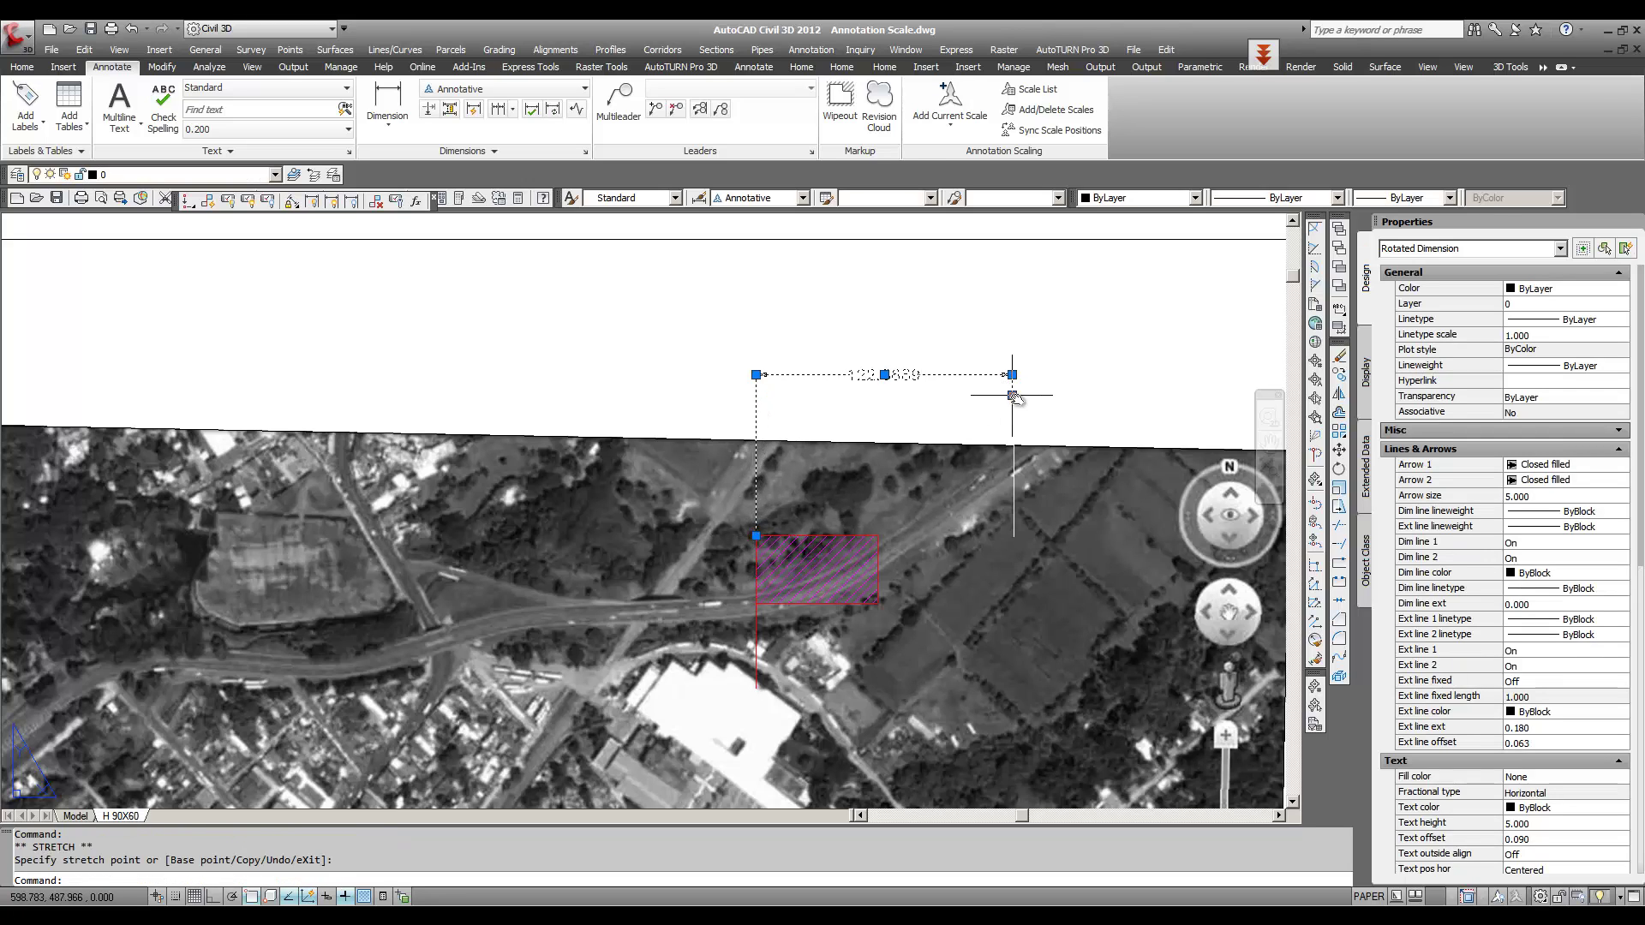
click(877, 535)
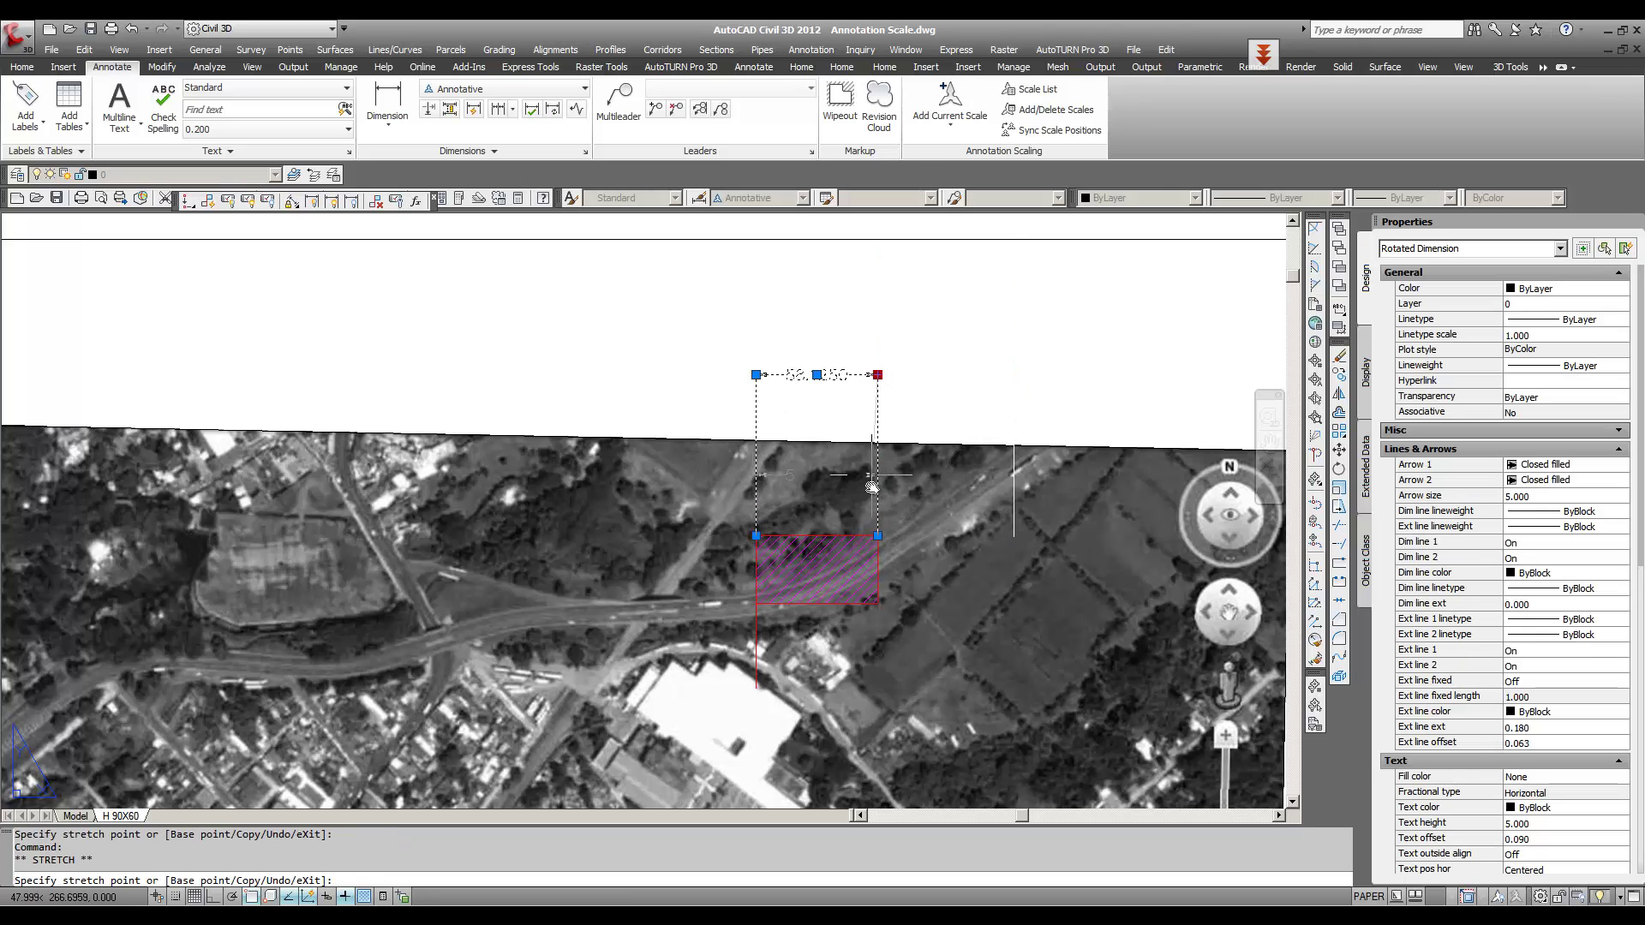
key(Escape)
scroll(822, 527, up, 2)
middle_drag(899, 592, 895, 511)
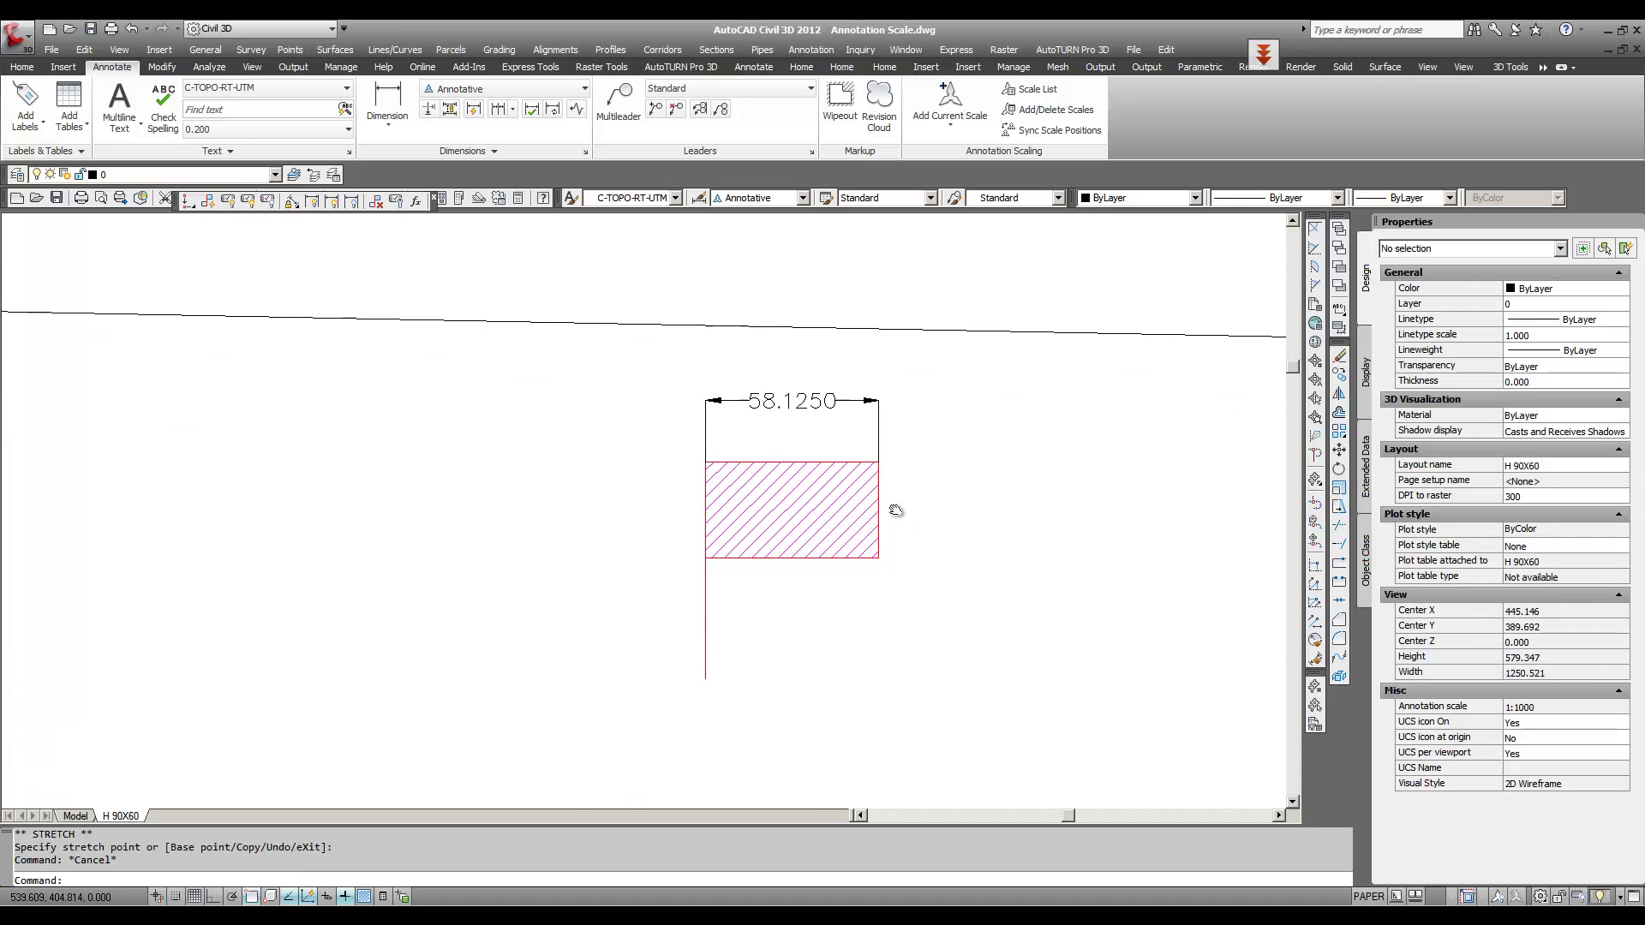
scroll(894, 511, down, 3)
Step: Set the layout viewport's annotation scale to 1:2000
scroll(894, 510, down, 3)
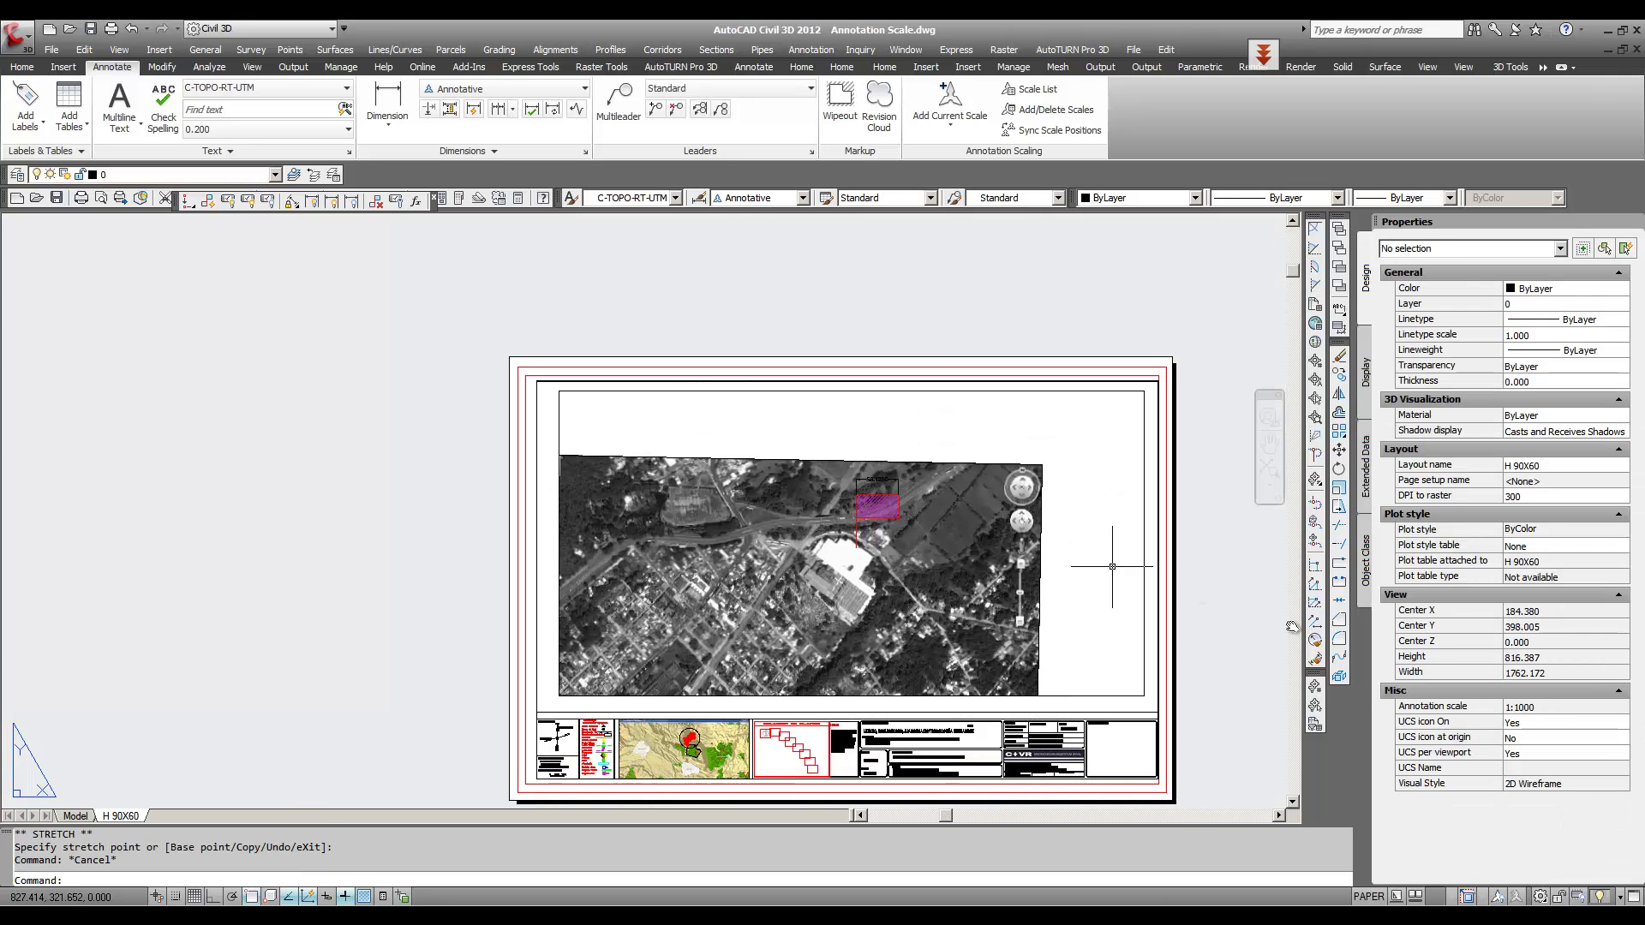
drag(1153, 529, 1120, 532)
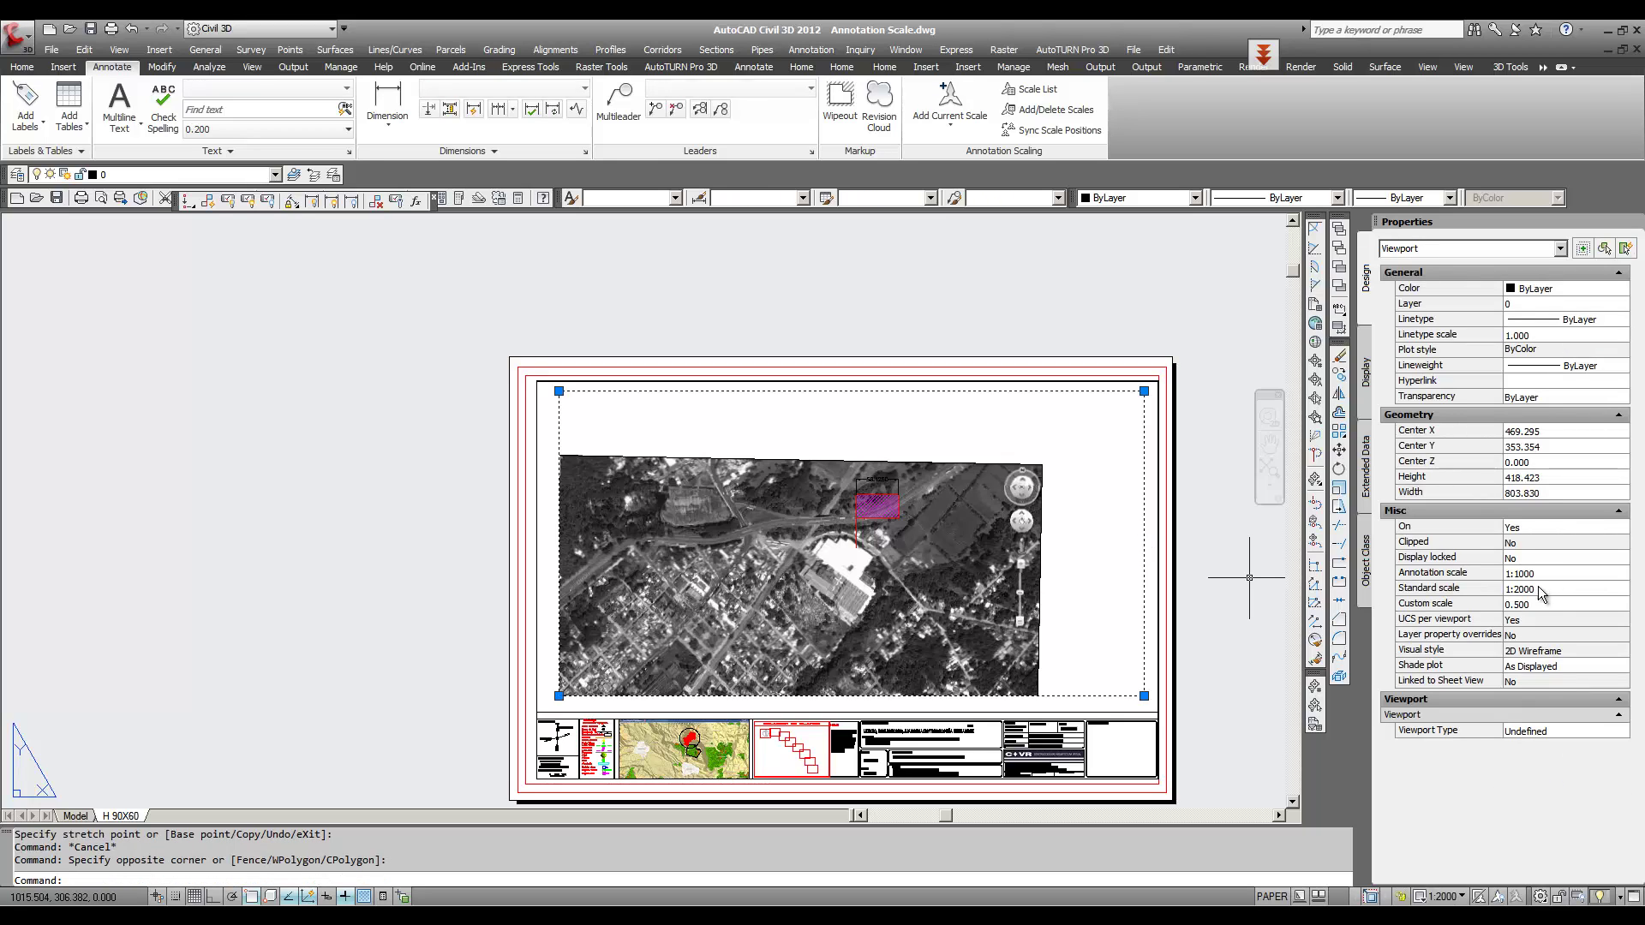
click(1544, 576)
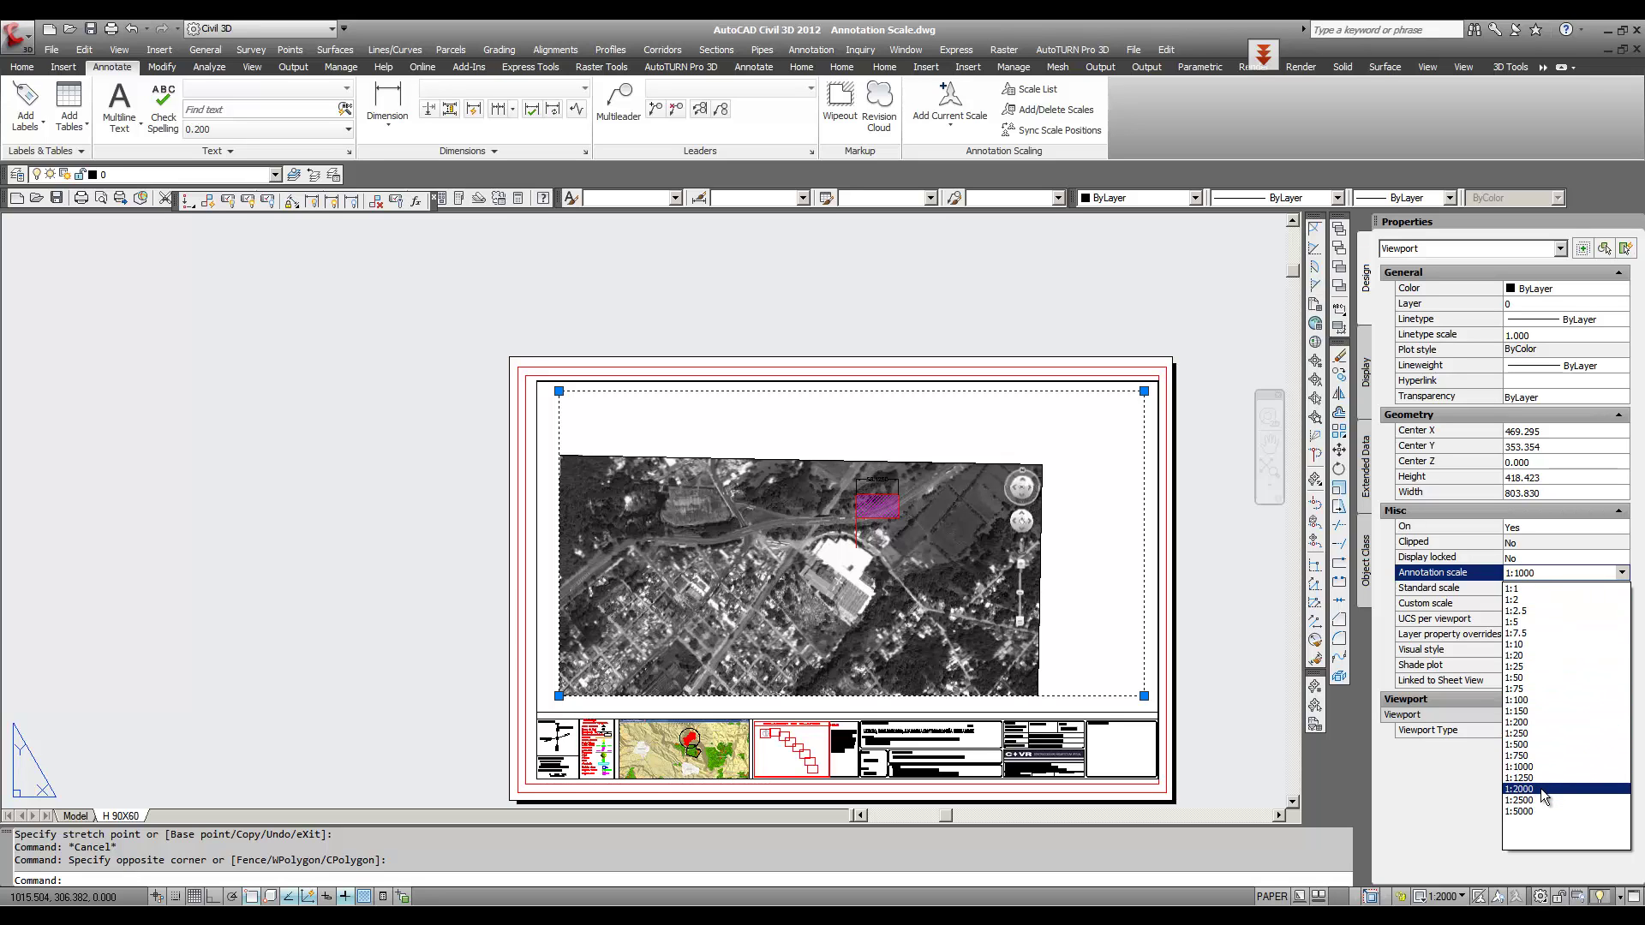
click(1540, 788)
Step: Stretch the dimension's extension points to the flag's top-left and top-right corners
scroll(850, 480, up, 3)
scroll(850, 479, up, 4)
middle_drag(1015, 487, 776, 577)
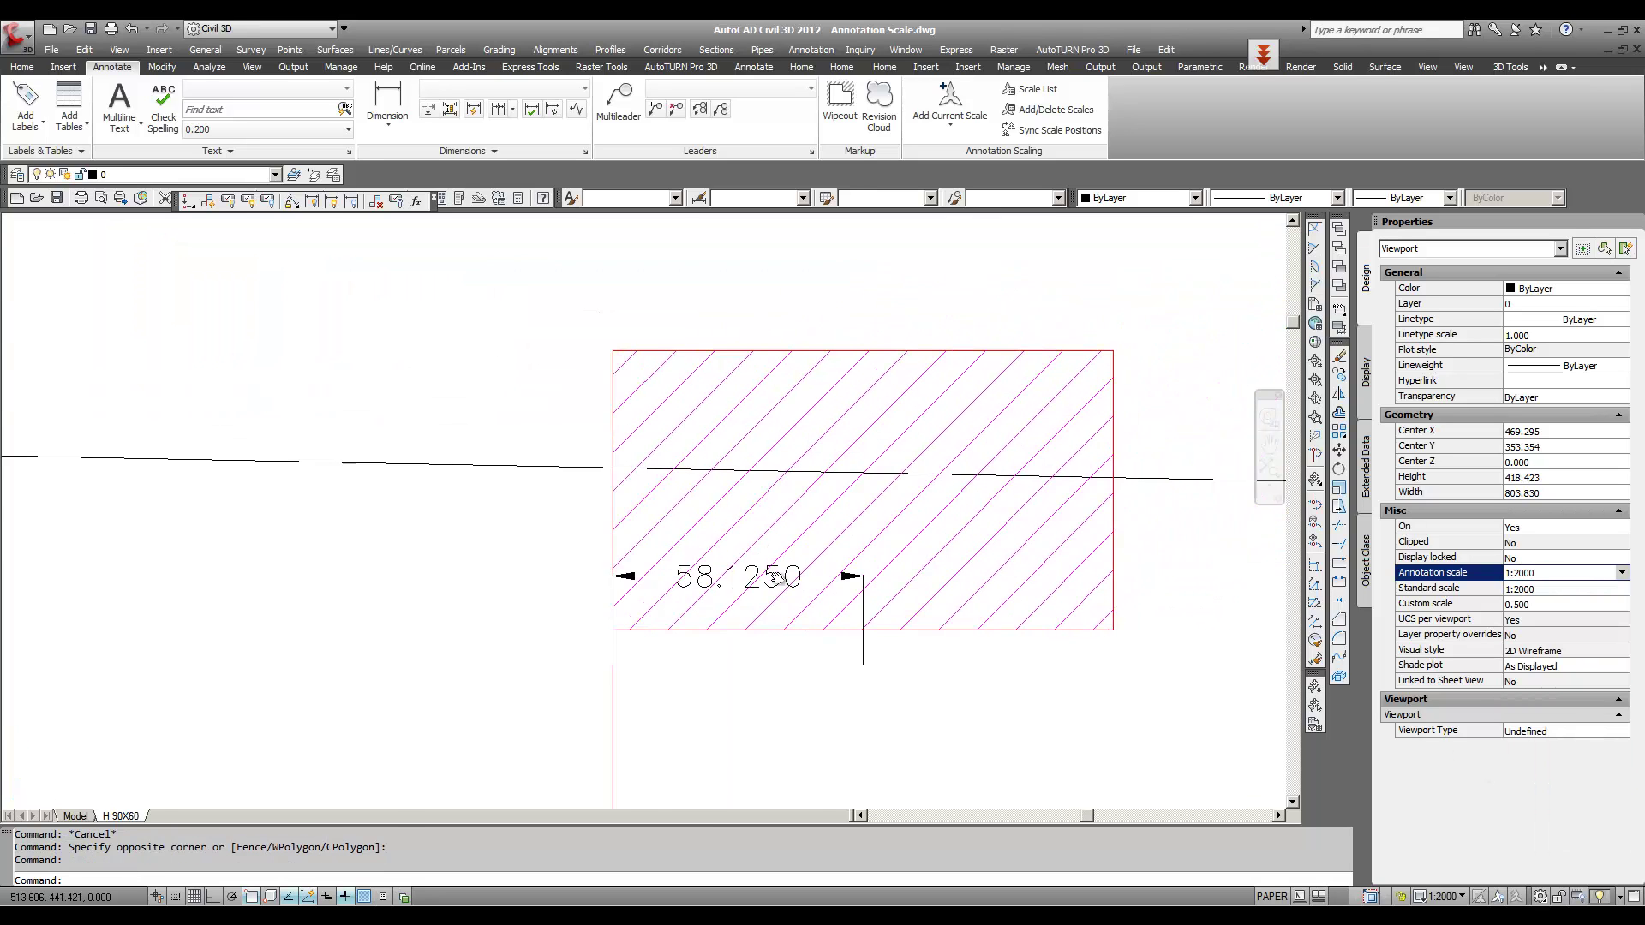
drag(951, 677, 863, 668)
click(864, 666)
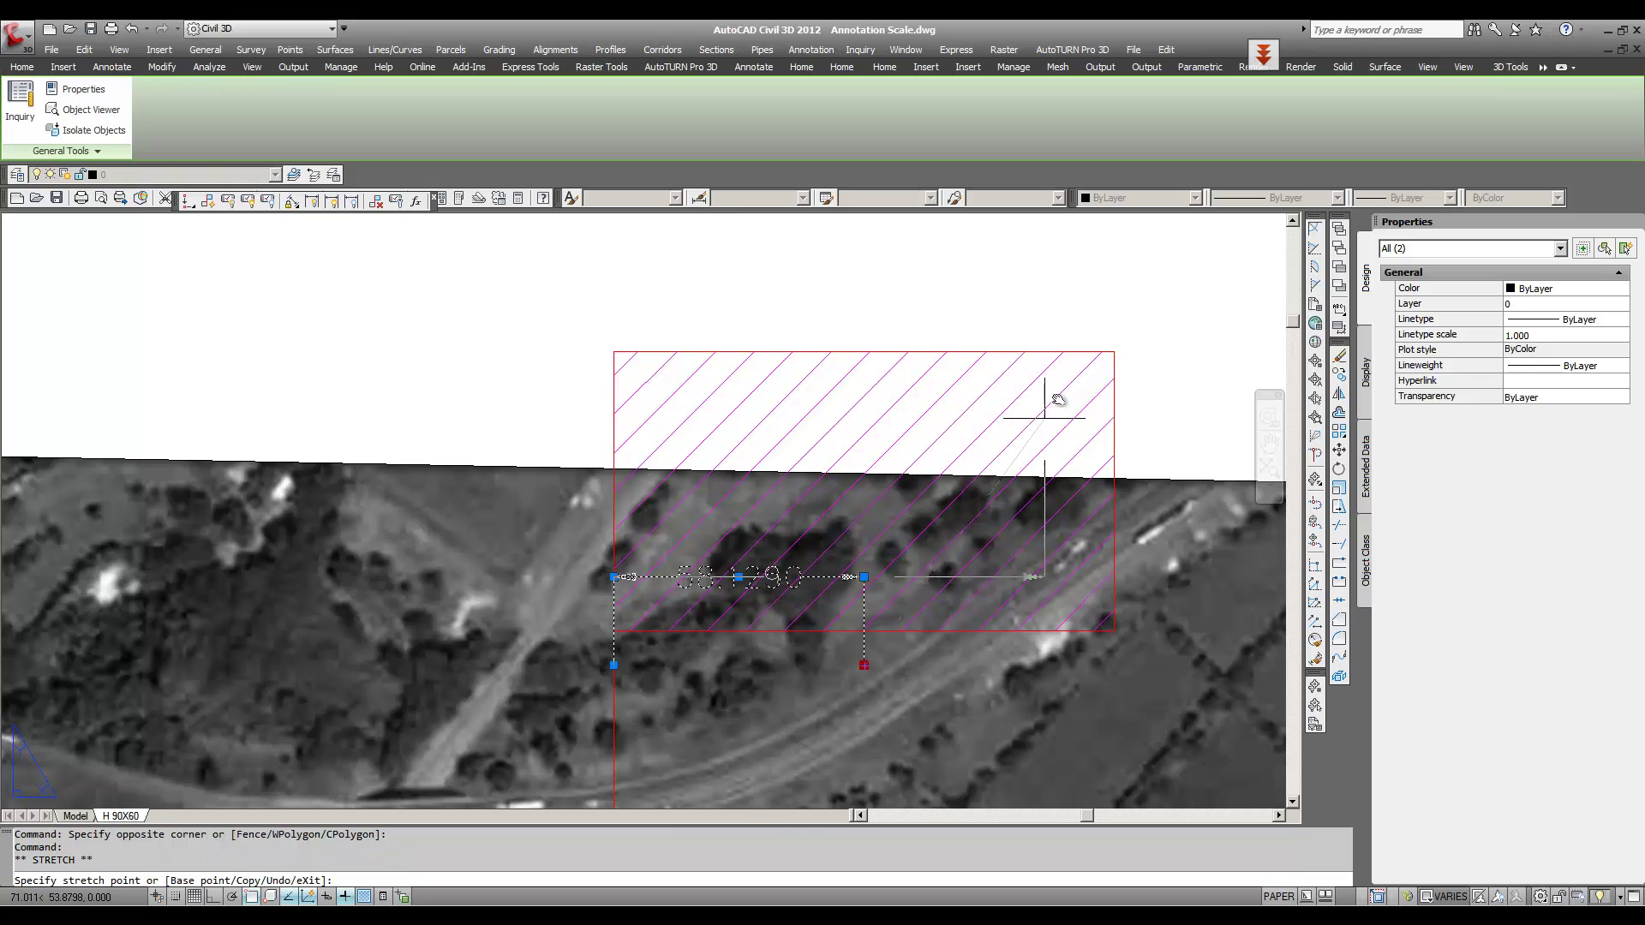
click(1114, 351)
click(614, 668)
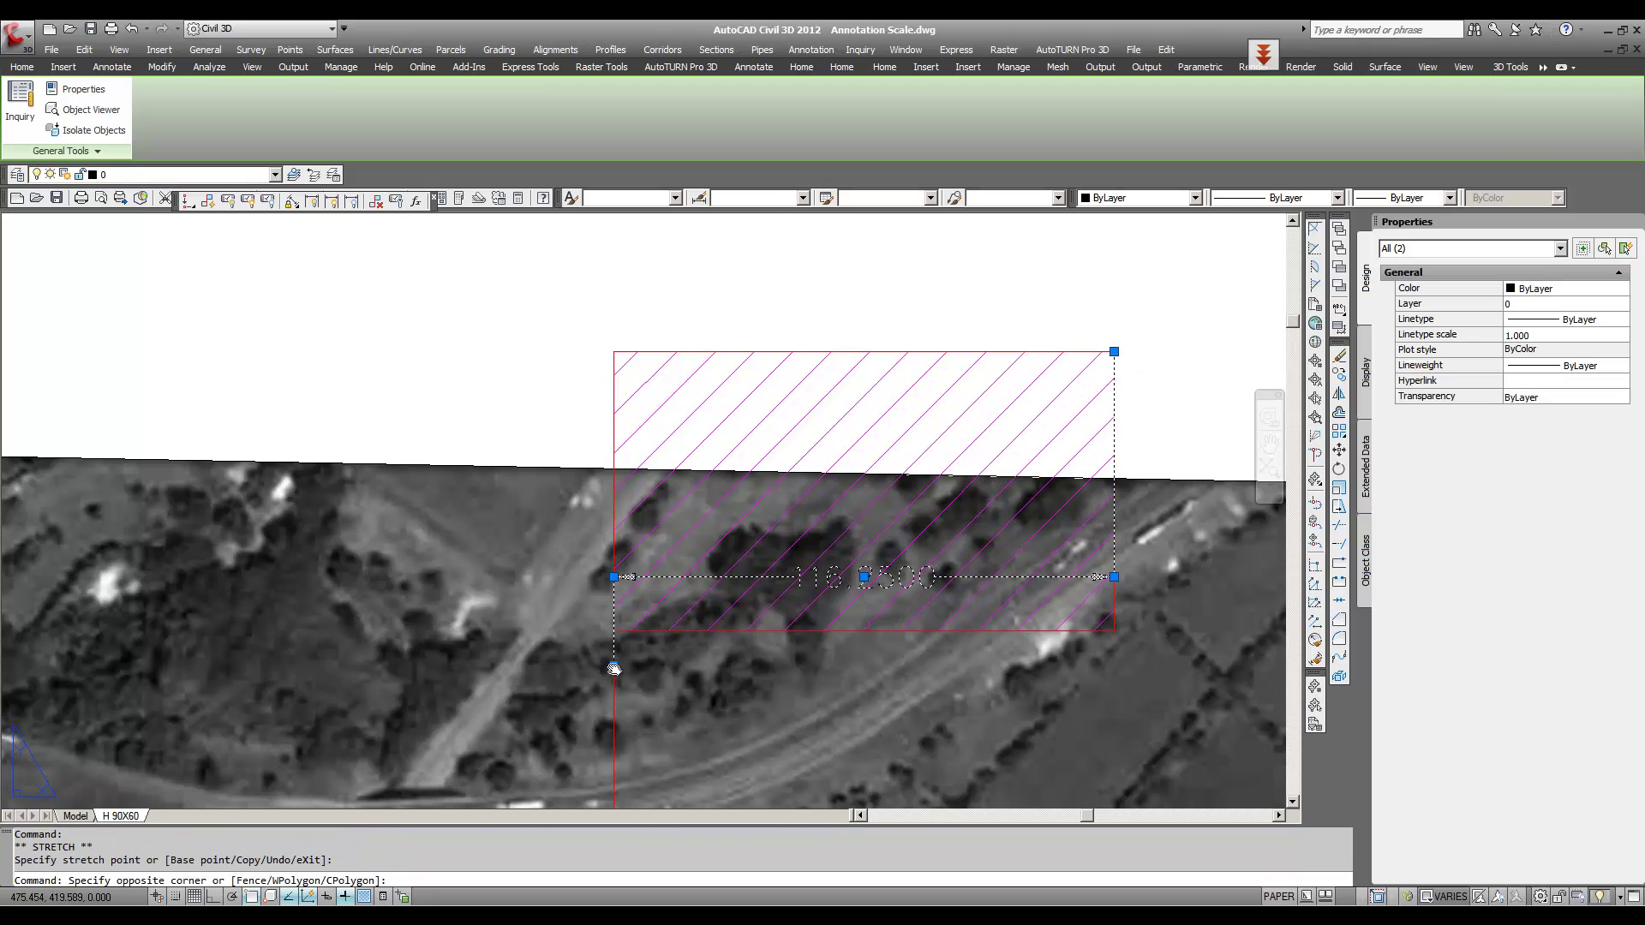
click(613, 665)
click(614, 666)
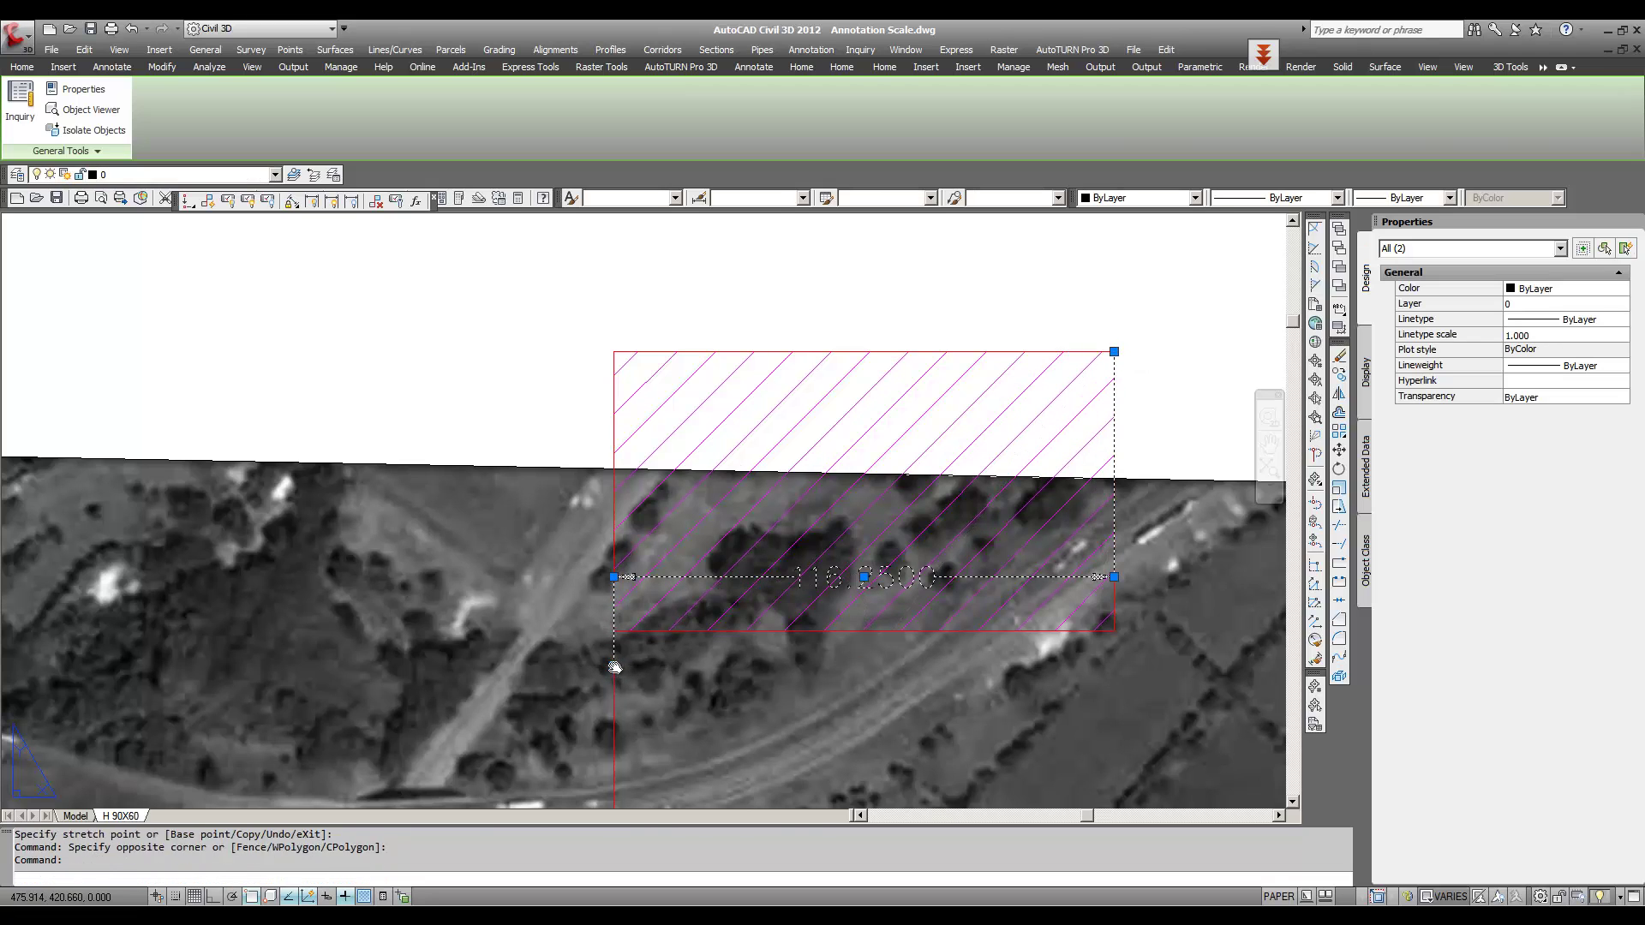
click(613, 351)
Step: Place the dimension line above the flag, reading 116.2500, and show the full sheet
click(1114, 576)
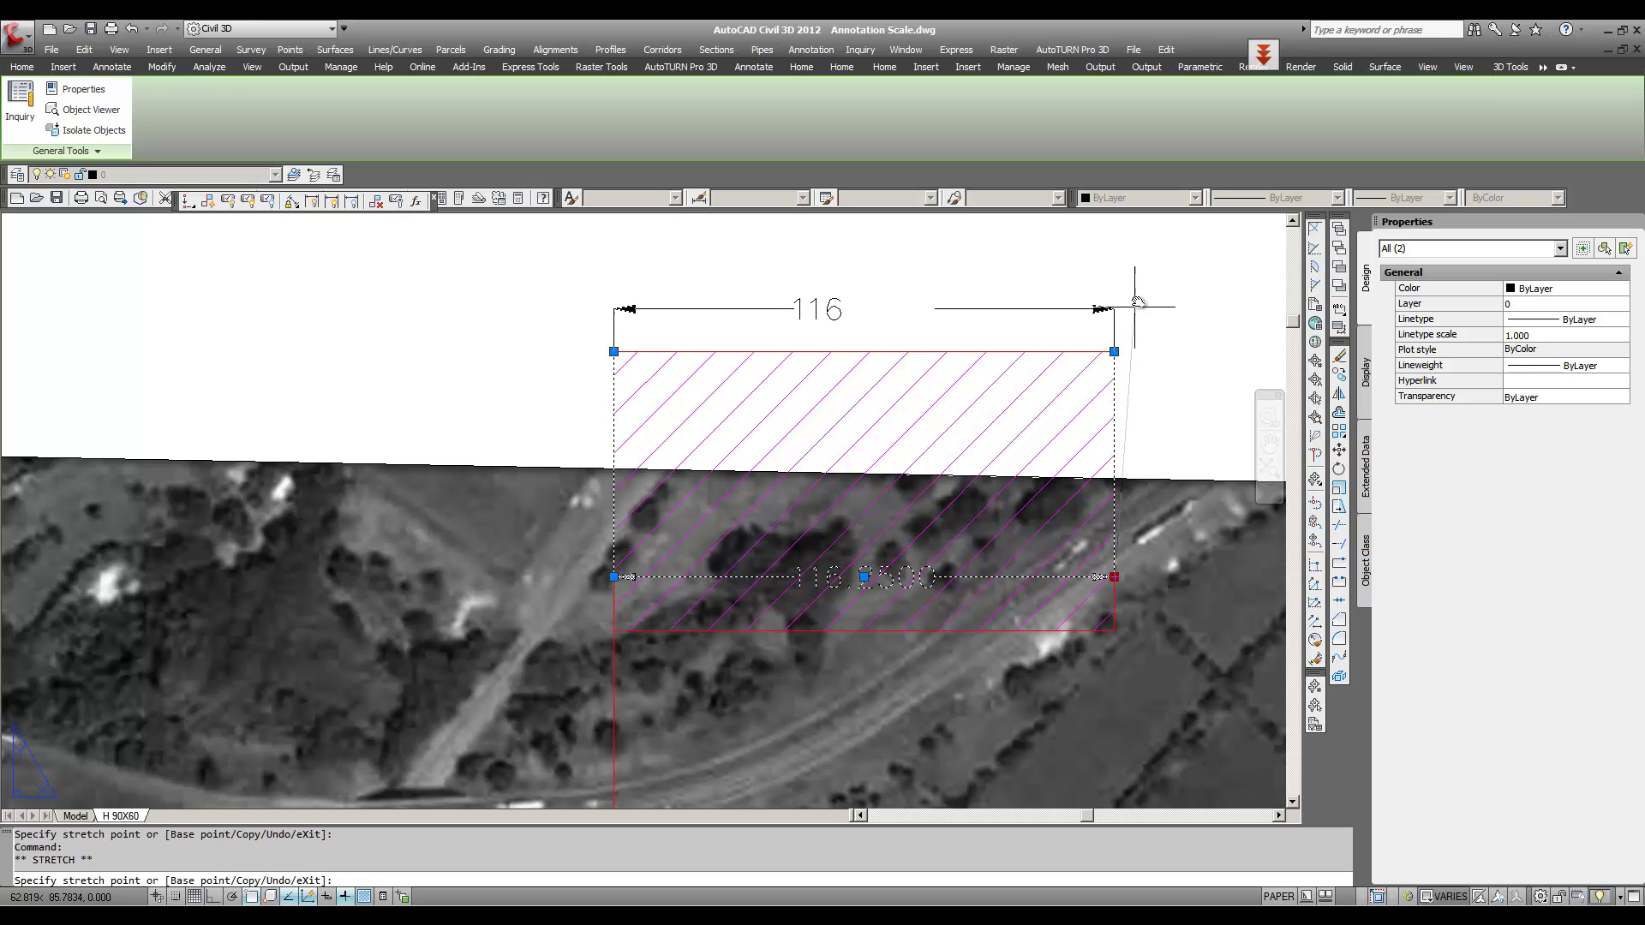
click(1139, 294)
middle_drag(1072, 356, 1046, 471)
key(Escape)
key(Escape)
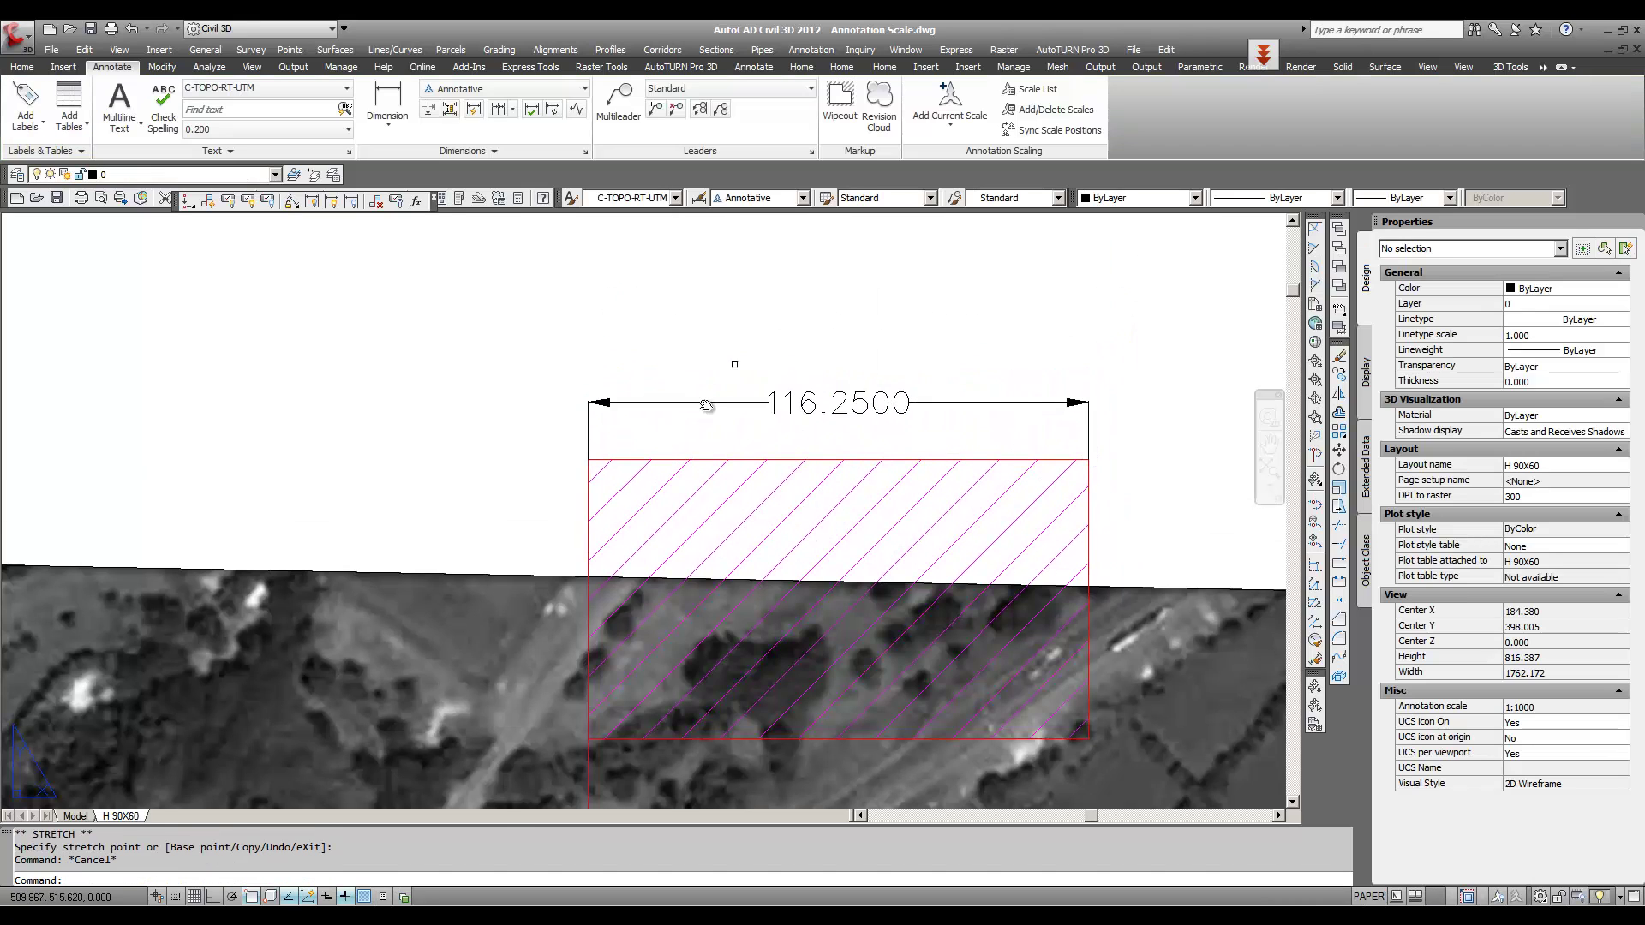
scroll(985, 506, down, 7)
scroll(1032, 522, down, 2)
middle_drag(1031, 522, 927, 439)
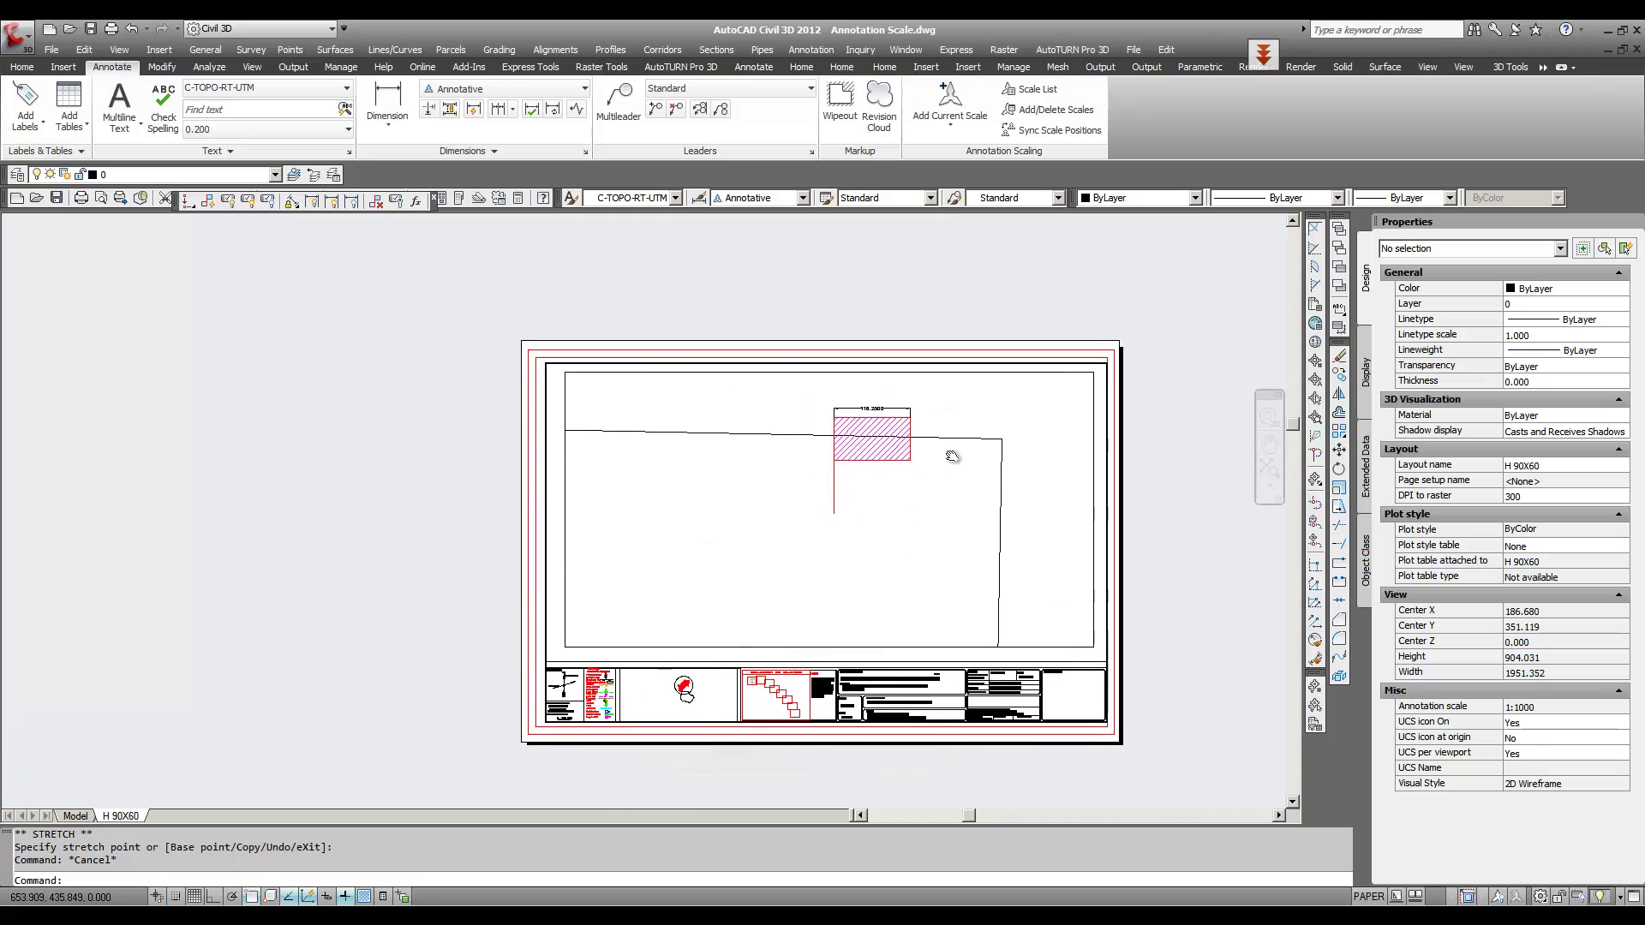